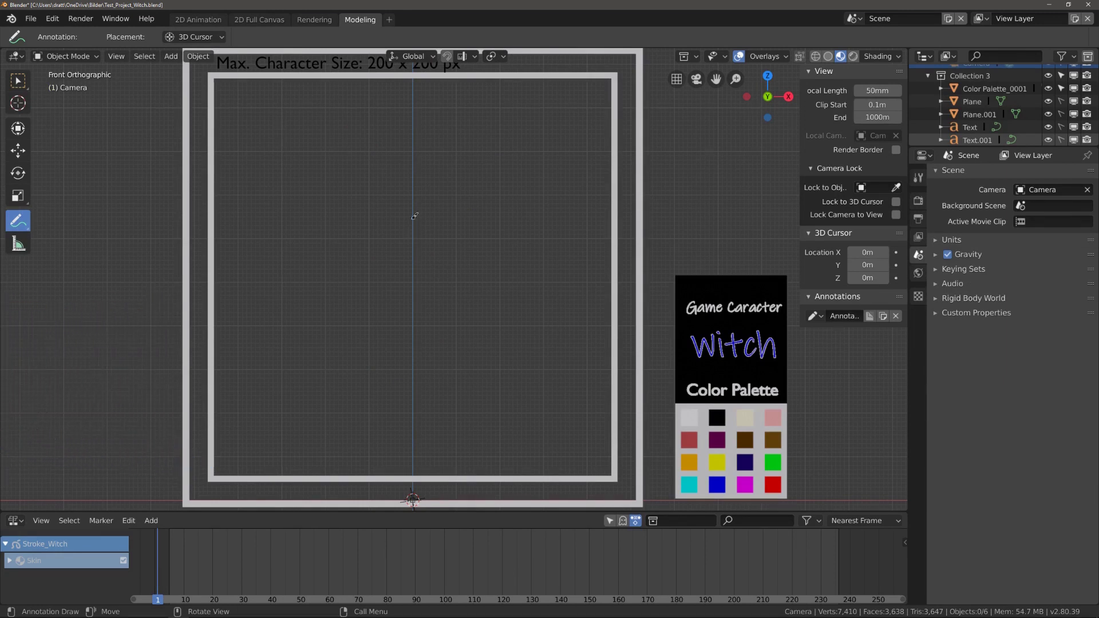
# Sketch the head guide lines and the pigtails in blue.
pyautogui.moveTo(414, 219); pyautogui.dragTo(410, 286)
pyautogui.moveTo(382, 247)
pyautogui.mouseDown()
pyautogui.moveTo(453, 238)
pyautogui.moveTo(353, 235)
pyautogui.mouseUp()
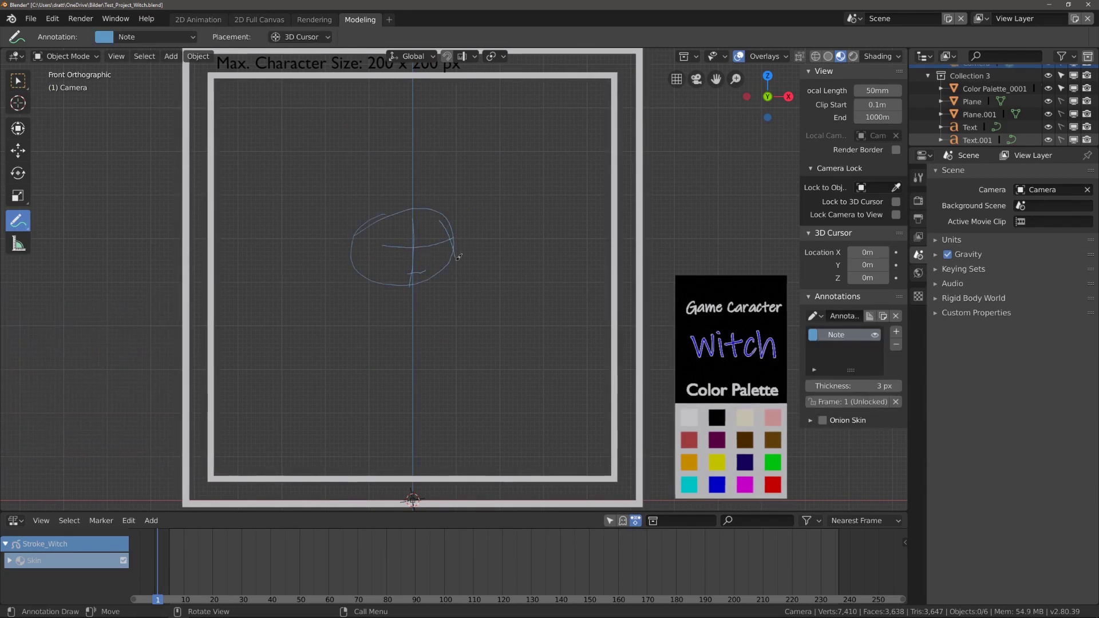
pyautogui.moveTo(458, 287); pyautogui.dragTo(446, 197)
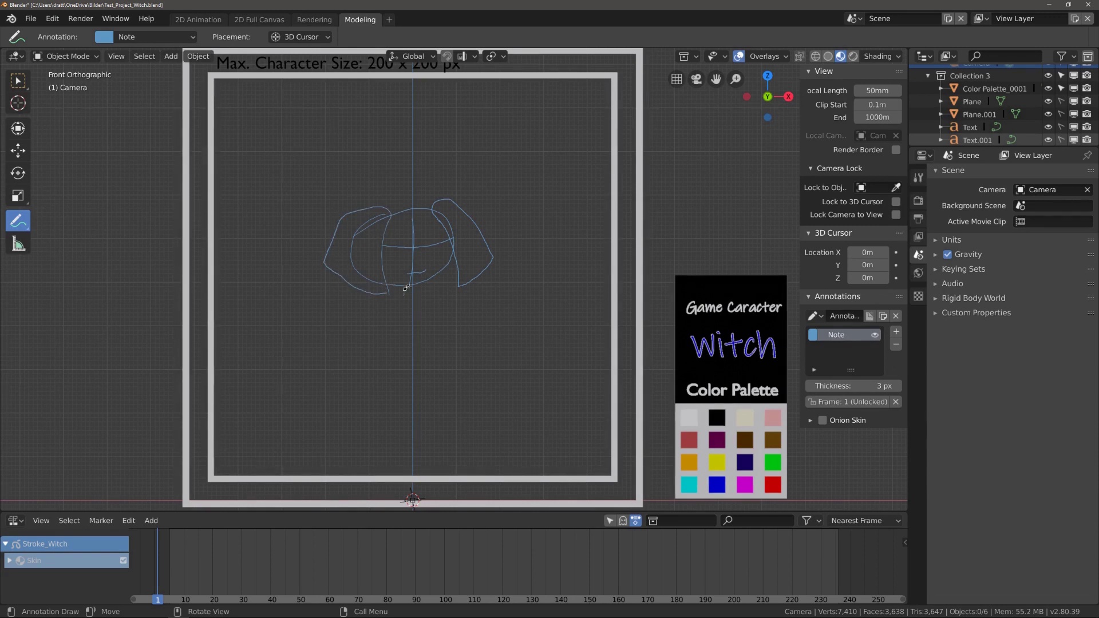
# Sketch the body, dress hem, waistband, feet and both arms.
pyautogui.moveTo(406, 288); pyautogui.dragTo(355, 377)
pyautogui.moveTo(469, 447); pyautogui.dragTo(375, 447)
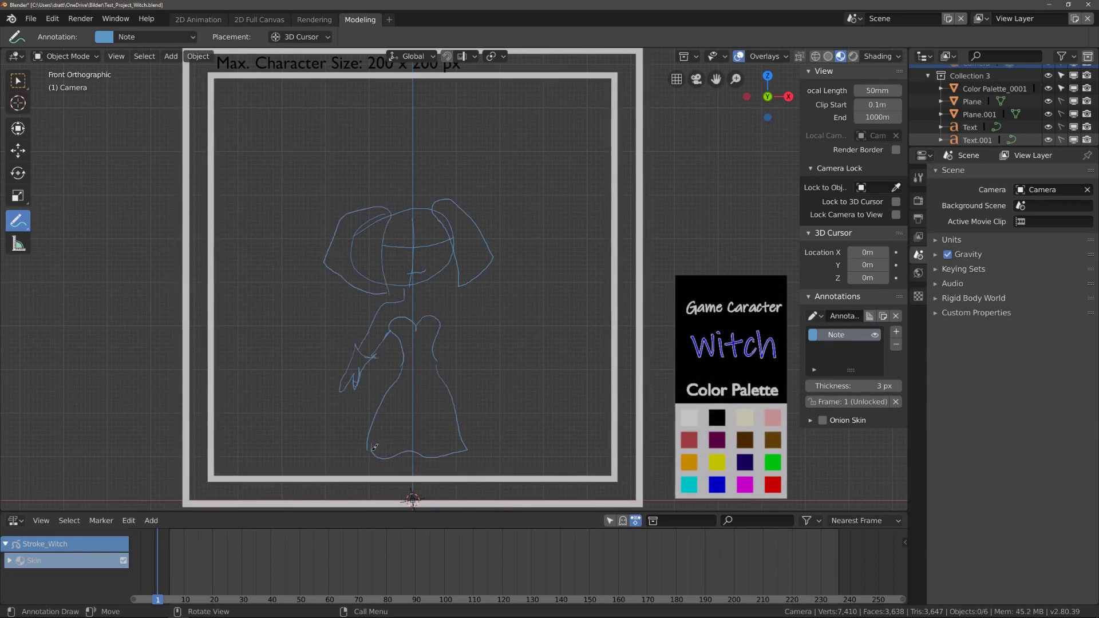
pyautogui.moveTo(402, 358); pyautogui.dragTo(437, 365)
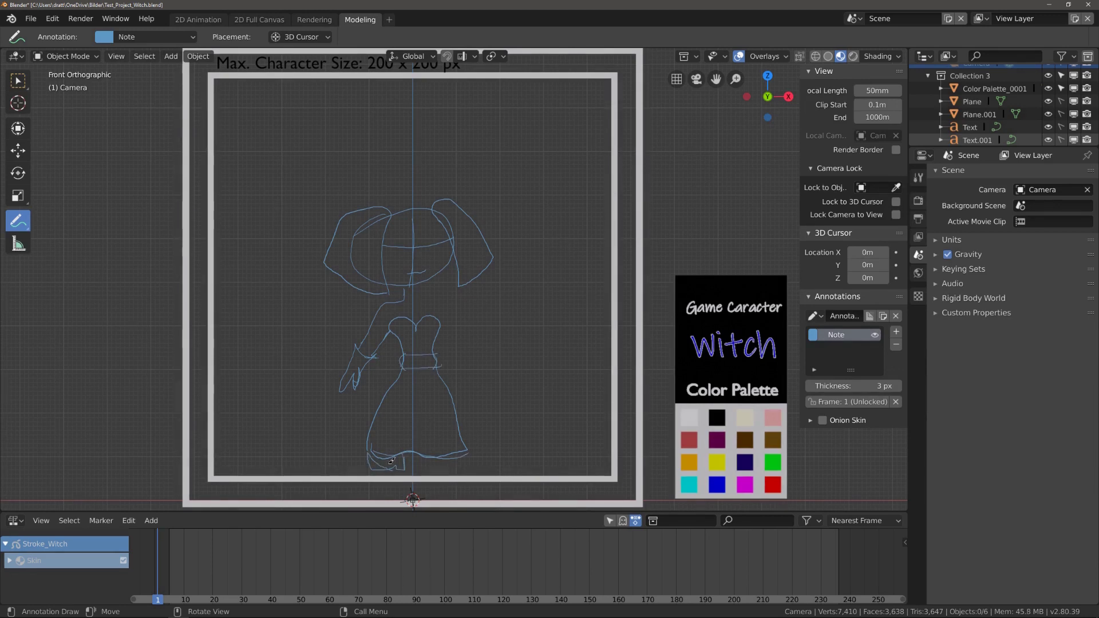
pyautogui.moveTo(427, 458); pyautogui.dragTo(464, 453)
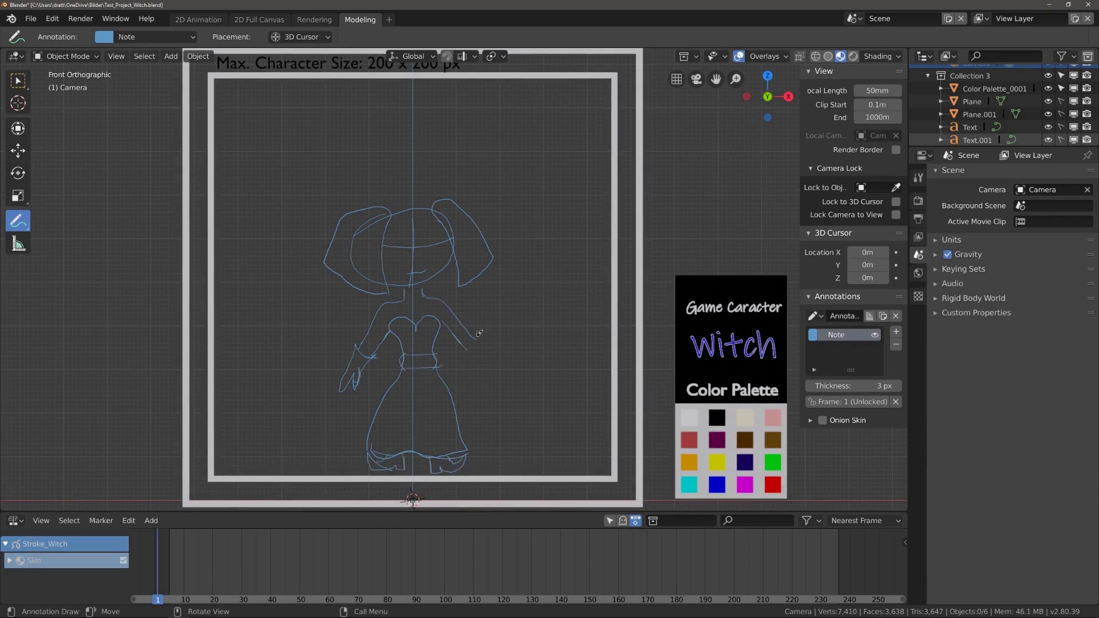
pyautogui.moveTo(430, 295); pyautogui.dragTo(495, 367)
pyautogui.moveTo(358, 372); pyautogui.dragTo(343, 390)
# Sketch the pointed hat with its brim, the angry eyes and the hat buckle.
pyautogui.moveTo(328, 240); pyautogui.dragTo(496, 166)
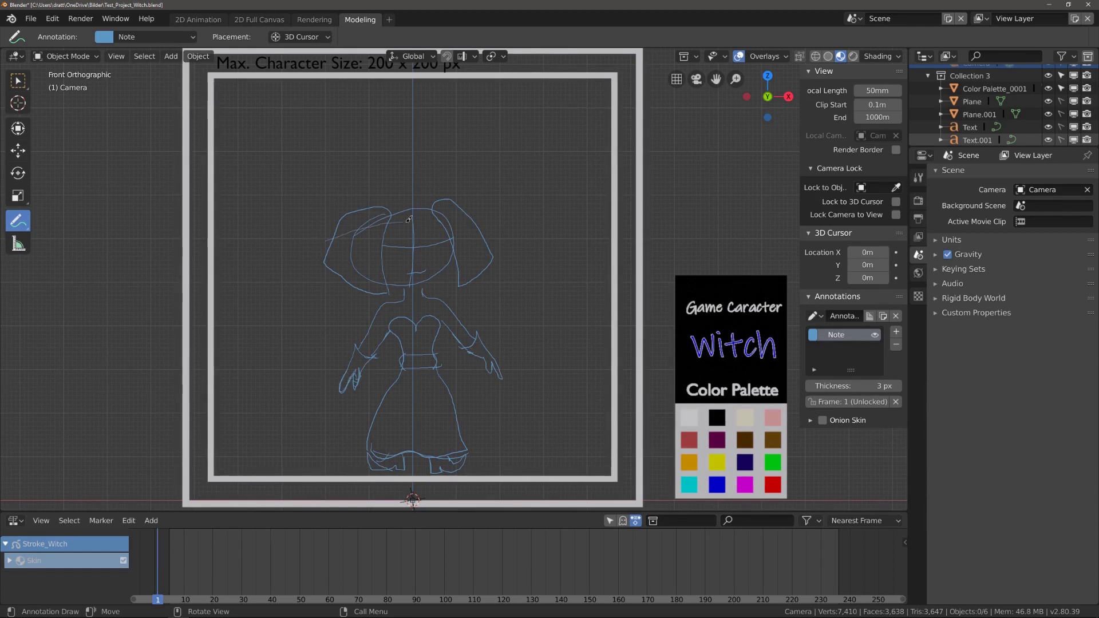
pyautogui.moveTo(314, 245); pyautogui.dragTo(443, 181)
pyautogui.moveTo(312, 165); pyautogui.dragTo(446, 166)
pyautogui.moveTo(280, 106)
pyautogui.mouseDown()
pyautogui.moveTo(312, 166)
pyautogui.moveTo(356, 189)
pyautogui.moveTo(422, 184)
pyautogui.mouseUp()
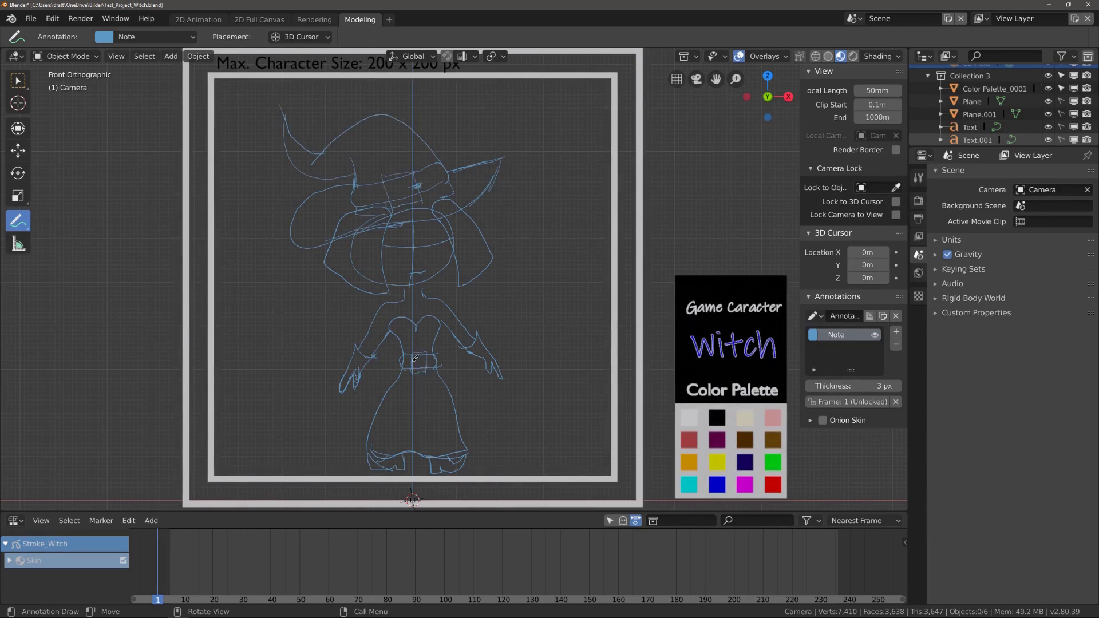
pyautogui.moveTo(428, 239); pyautogui.dragTo(448, 237)
pyautogui.moveTo(383, 243); pyautogui.dragTo(407, 247)
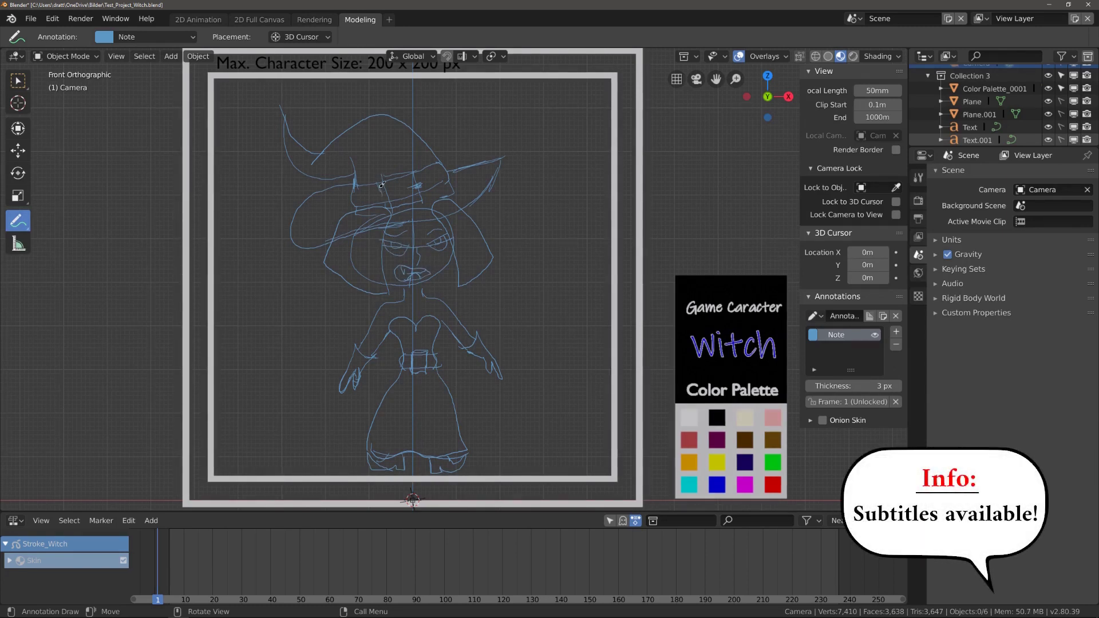
pyautogui.moveTo(382, 185); pyautogui.dragTo(393, 177)
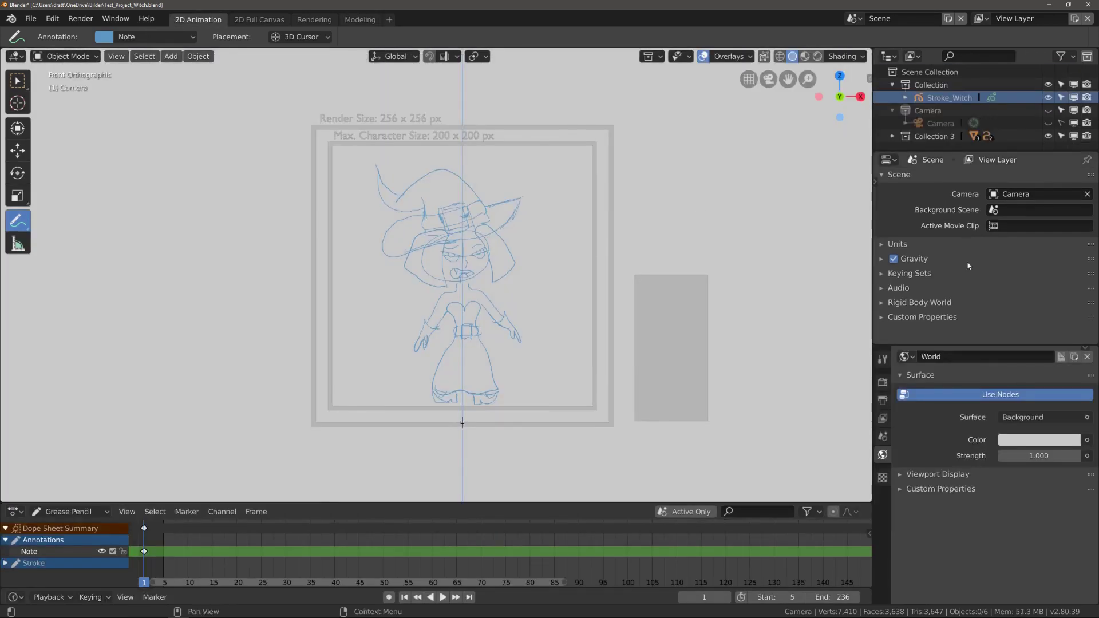
# Switch to the 2D Animation workspace and turn the annotation sketch grey.
pyautogui.press('n')
pyautogui.click(771, 335)
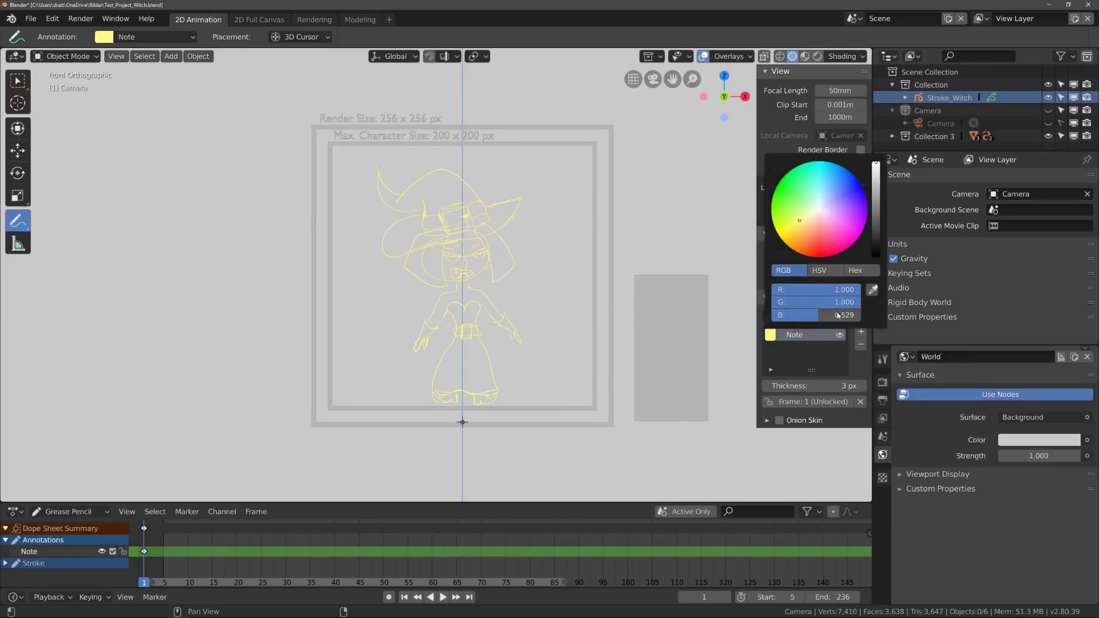
pyautogui.moveTo(816, 189); pyautogui.dragTo(820, 209)
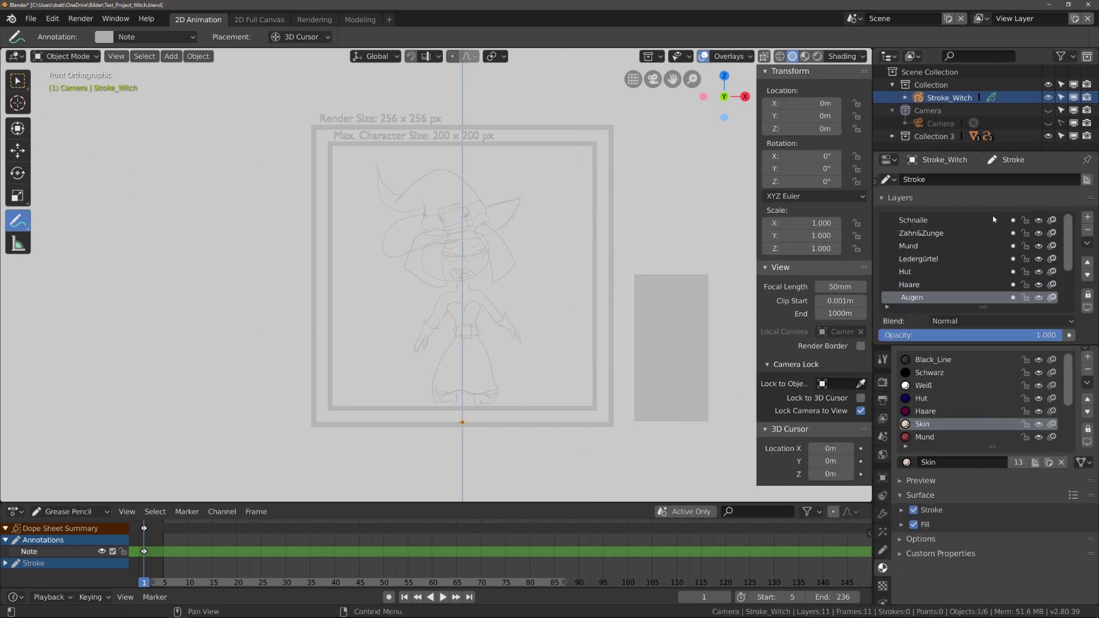
# In Draw mode, draw a Skin-material oval over the face with the Circle tool.
pyautogui.click(66, 56)
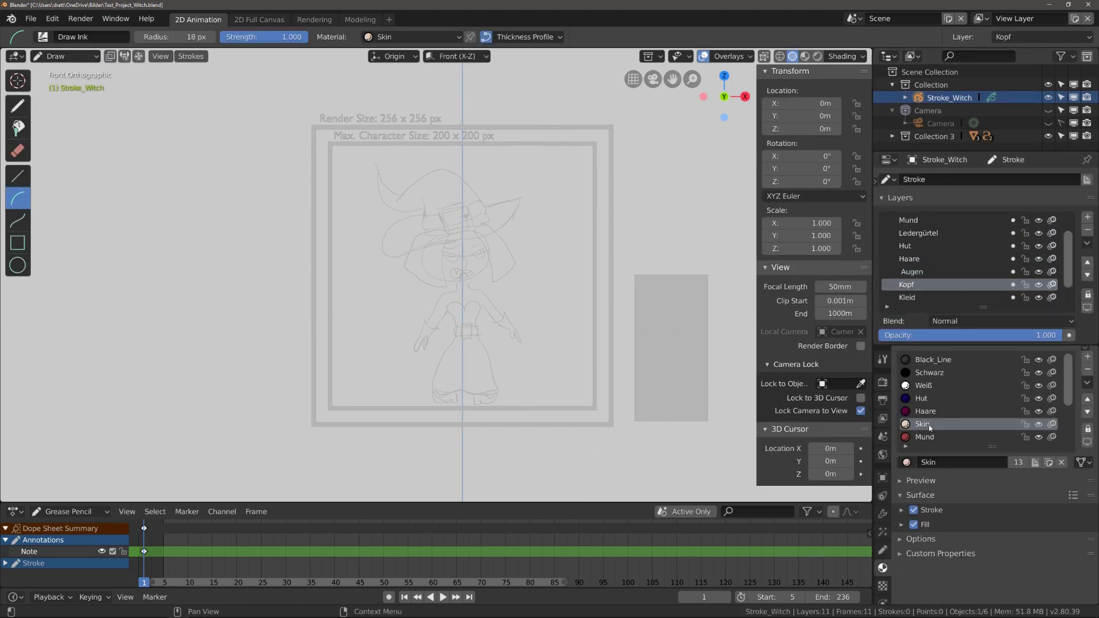
pyautogui.click(57, 109)
pyautogui.click(18, 265)
pyautogui.scroll(2, 461, 223)
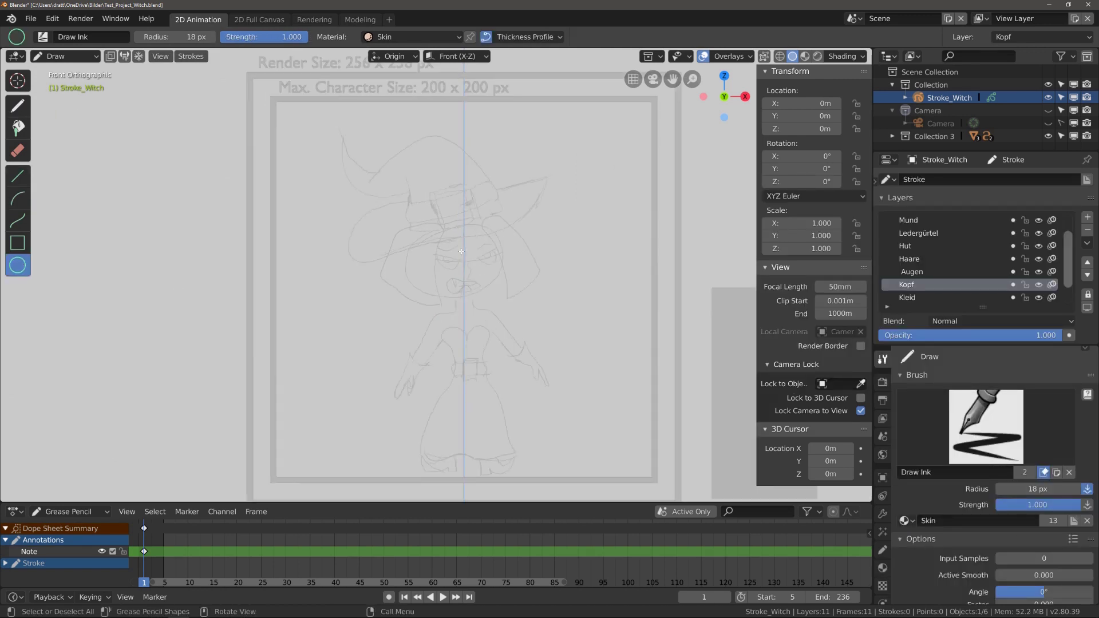
pyautogui.scroll(4, 462, 224)
pyautogui.moveTo(361, 201); pyautogui.dragTo(563, 363)
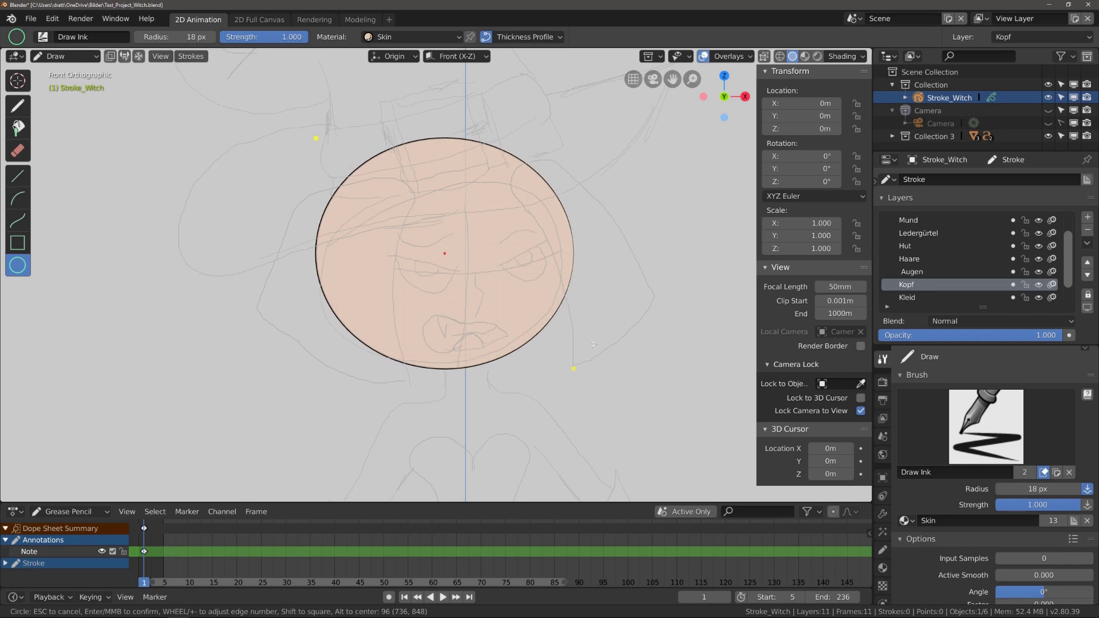
pyautogui.moveTo(316, 138); pyautogui.dragTo(337, 163)
pyautogui.press('Return')
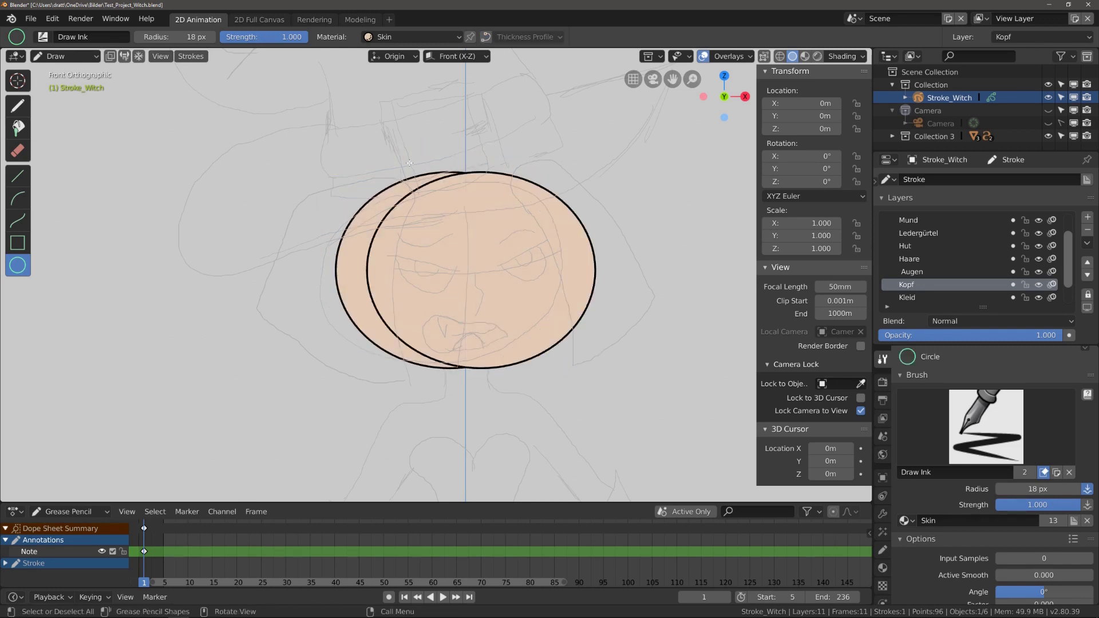
# Remove the Mirror modifier that duplicates the head.
pyautogui.click(883, 513)
pyautogui.click(1084, 375)
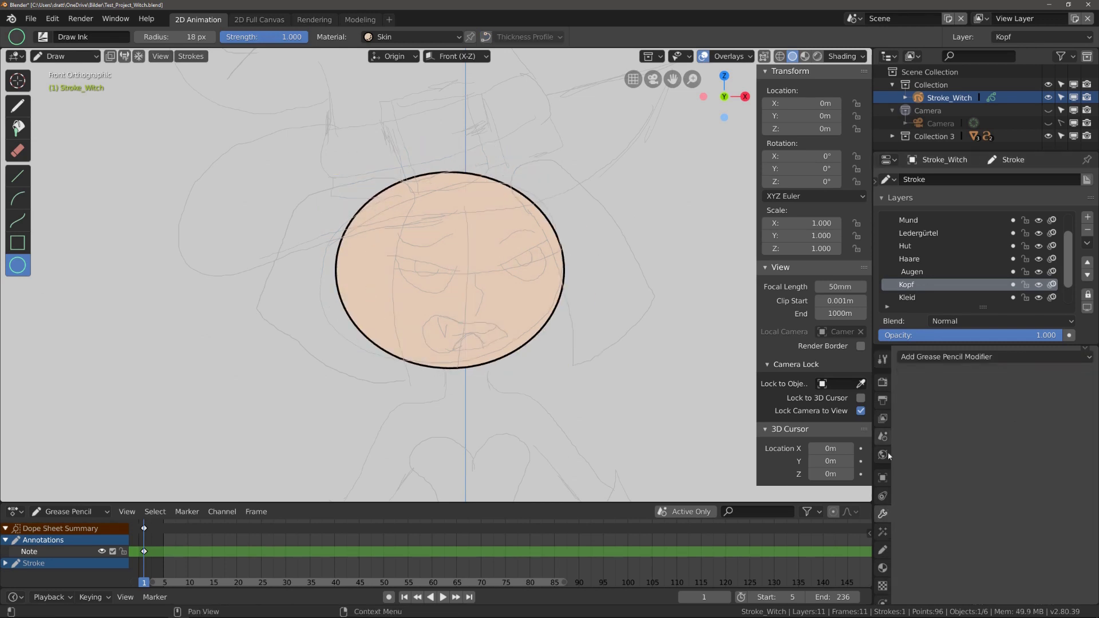
pyautogui.click(883, 567)
pyautogui.scroll(1, 938, 297)
# On the Haare layer with Haare material, draw the filled left hair shape as a curve.
pyautogui.click(910, 272)
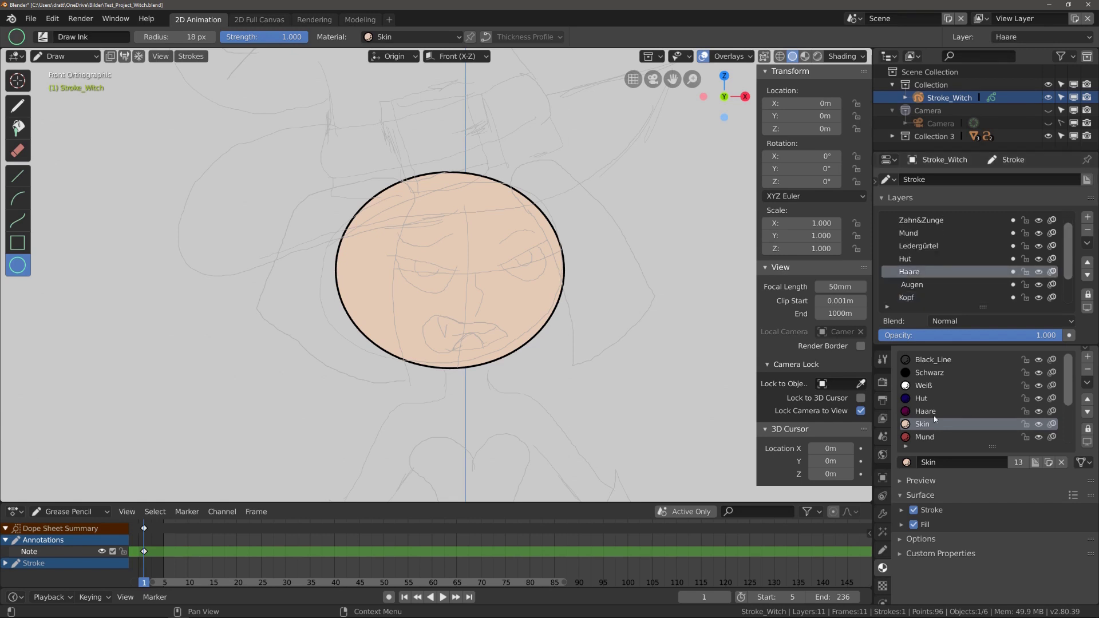
pyautogui.click(925, 411)
pyautogui.scroll(2, 627, 215)
pyautogui.click(18, 220)
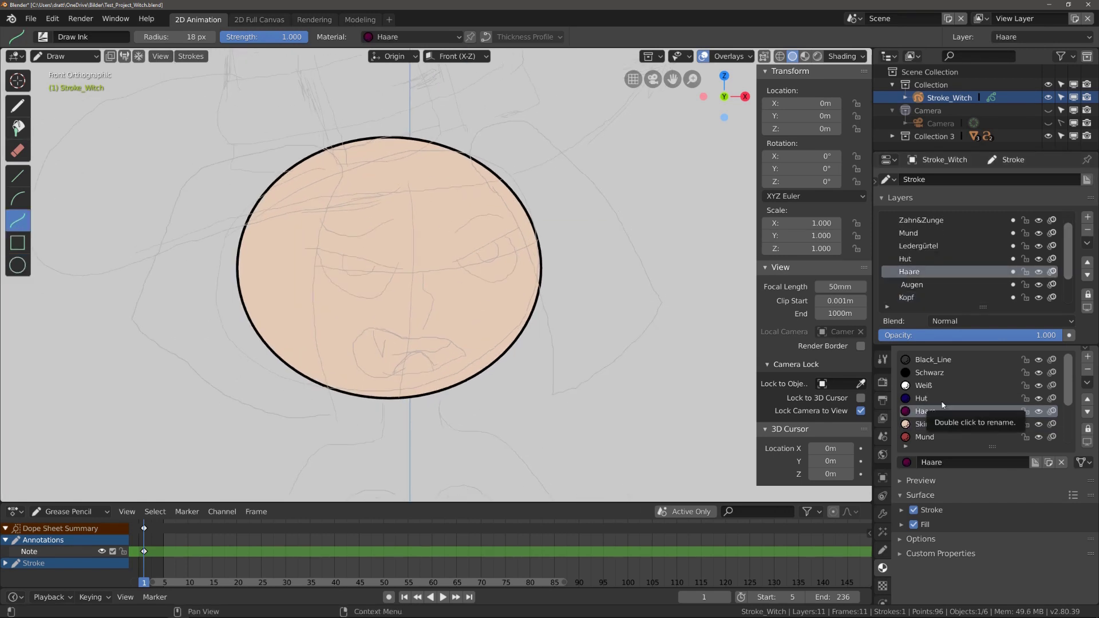
pyautogui.moveTo(130, 319); pyautogui.dragTo(337, 414)
pyautogui.moveTo(268, 382)
pyautogui.mouseDown()
pyautogui.moveTo(247, 423)
pyautogui.moveTo(256, 440)
pyautogui.mouseUp()
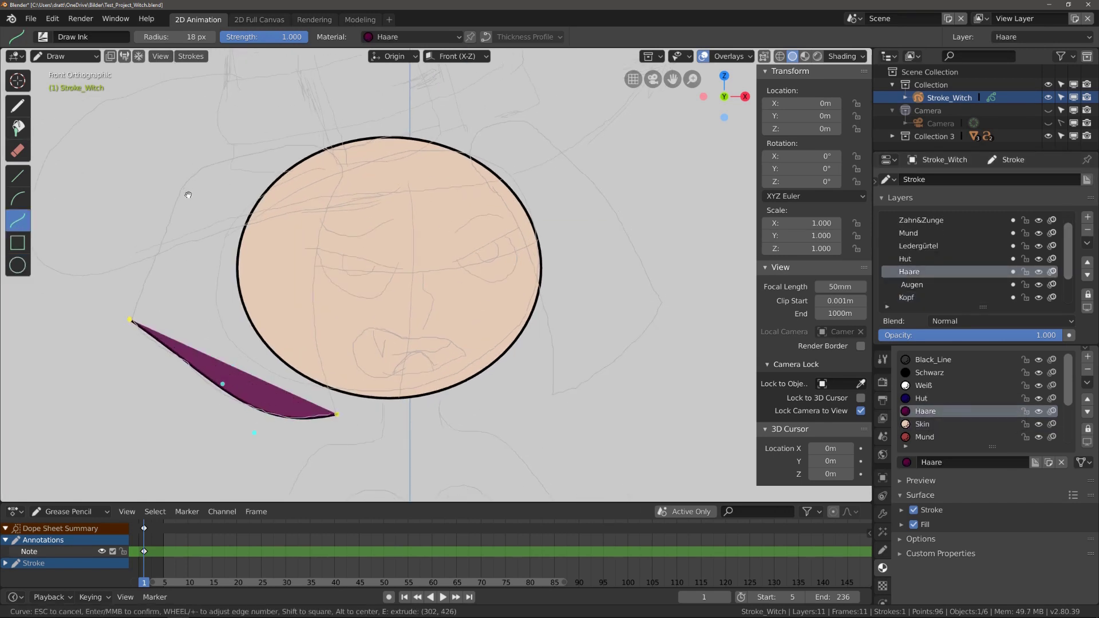
pyautogui.press('e')
pyautogui.press('e')
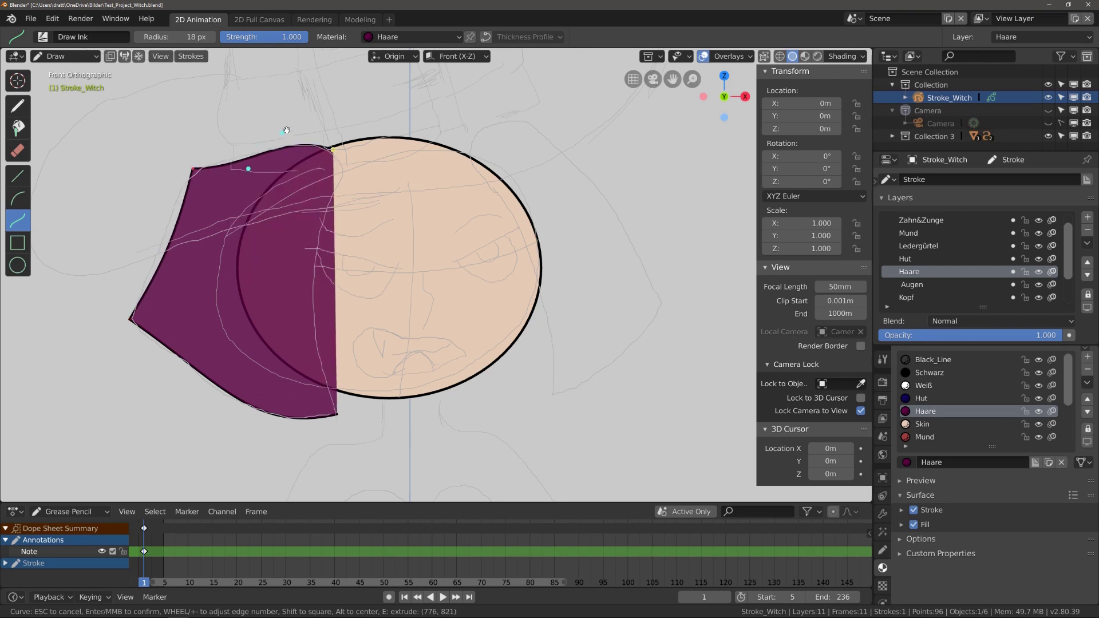
pyautogui.press('e')
pyautogui.press('e')
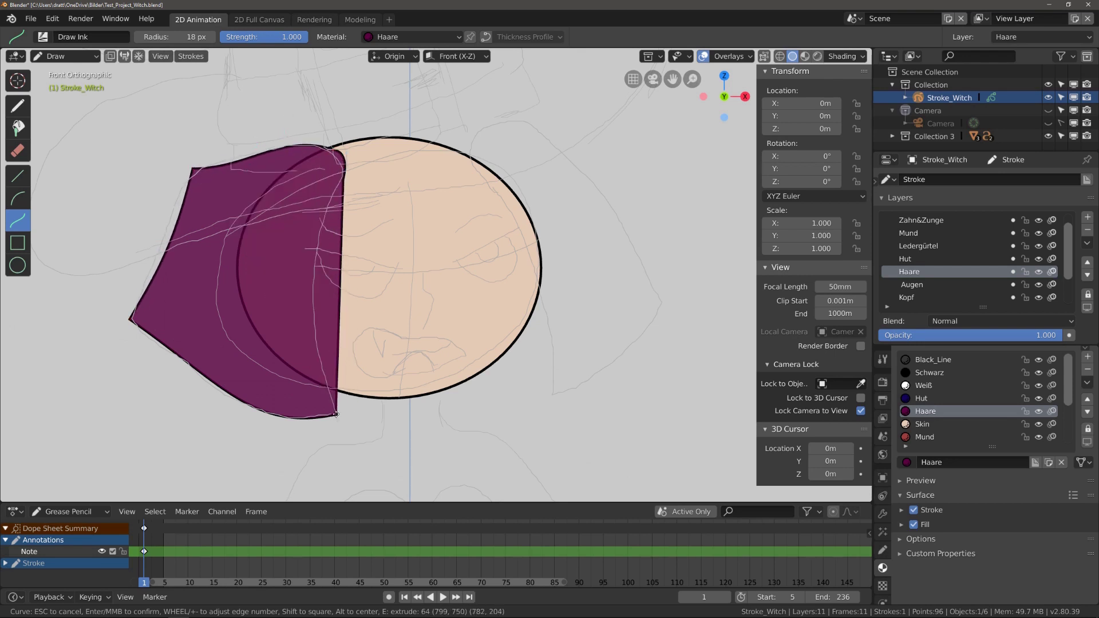
pyautogui.moveTo(299, 294); pyautogui.dragTo(324, 195)
pyautogui.press('Return')
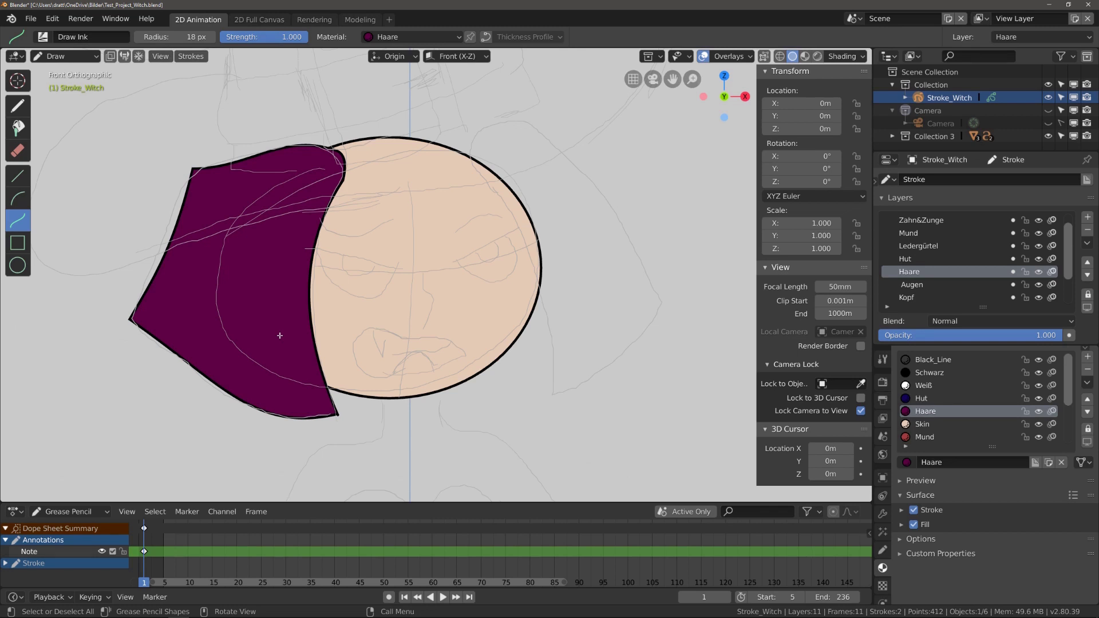
# Draw the right hair shape and a small patch filling the gap beside the face.
pyautogui.moveTo(473, 166)
pyautogui.mouseDown()
pyautogui.moveTo(538, 115)
pyautogui.moveTo(663, 307)
pyautogui.moveTo(553, 395)
pyautogui.mouseUp()
pyautogui.press('e')
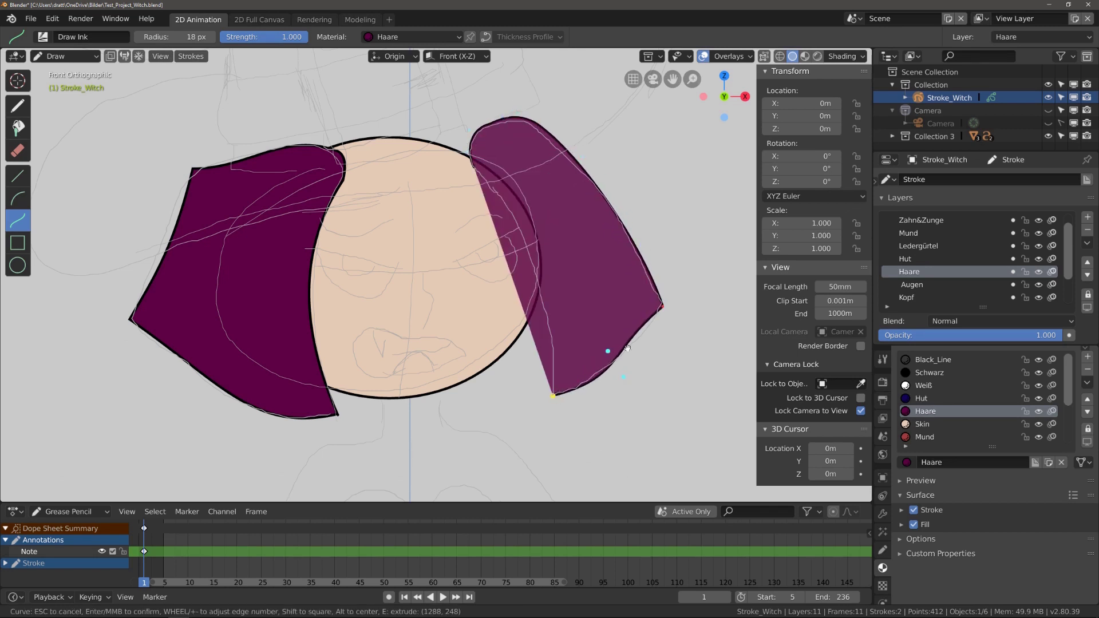
pyautogui.press('e')
pyautogui.moveTo(513, 280); pyautogui.dragTo(563, 268)
pyautogui.press('Return')
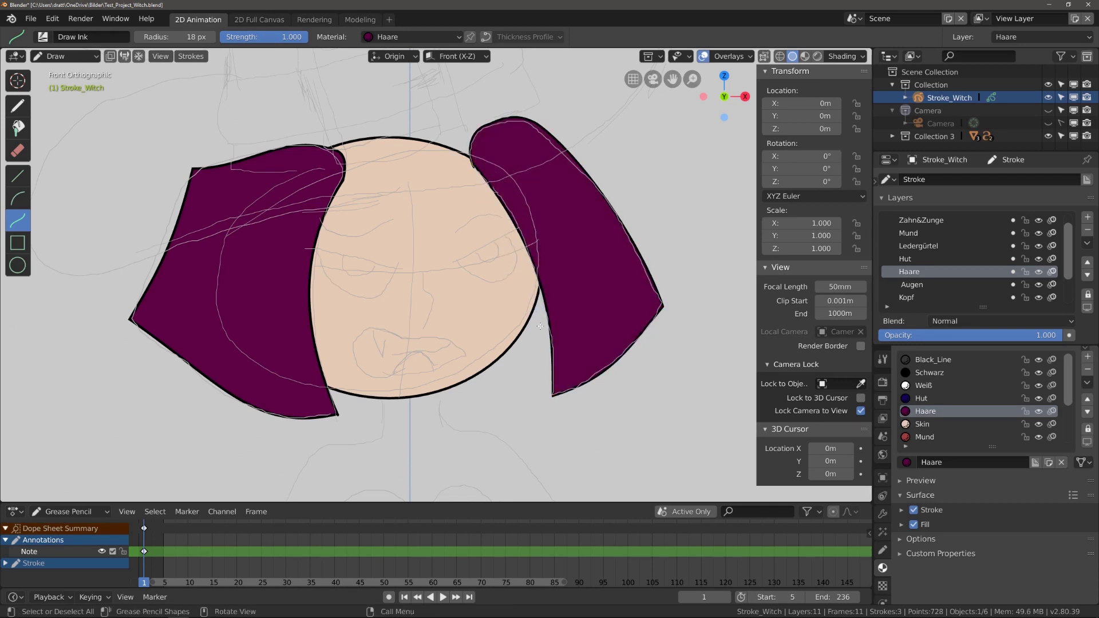
pyautogui.moveTo(521, 337); pyautogui.dragTo(554, 357)
pyautogui.press('e')
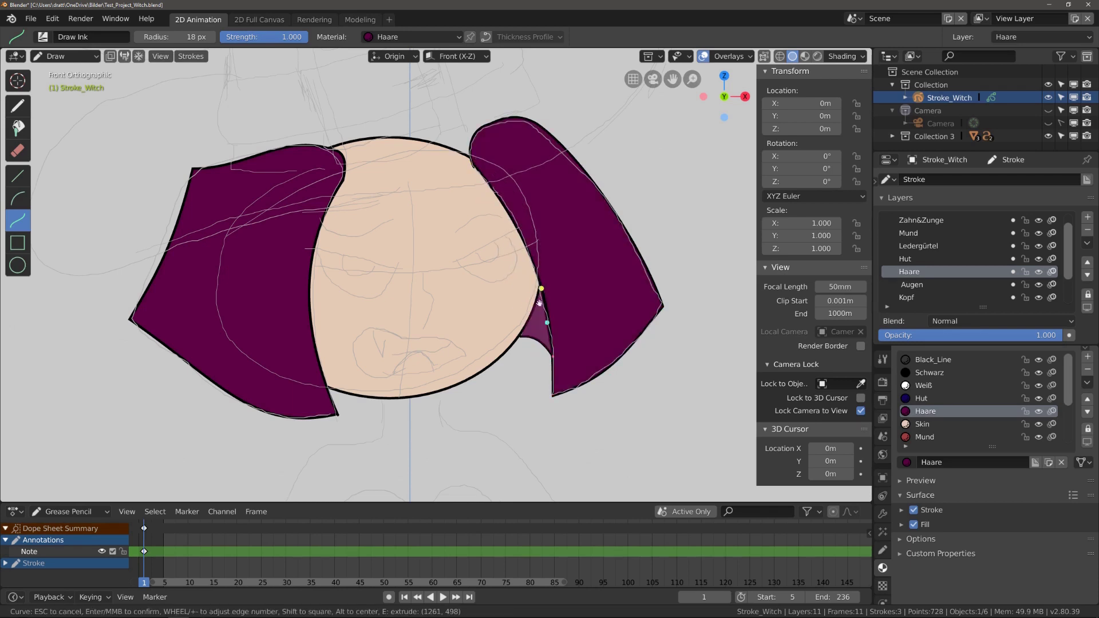
pyautogui.press('Return')
pyautogui.moveTo(564, 303); pyautogui.dragTo(621, 504, button='middle')
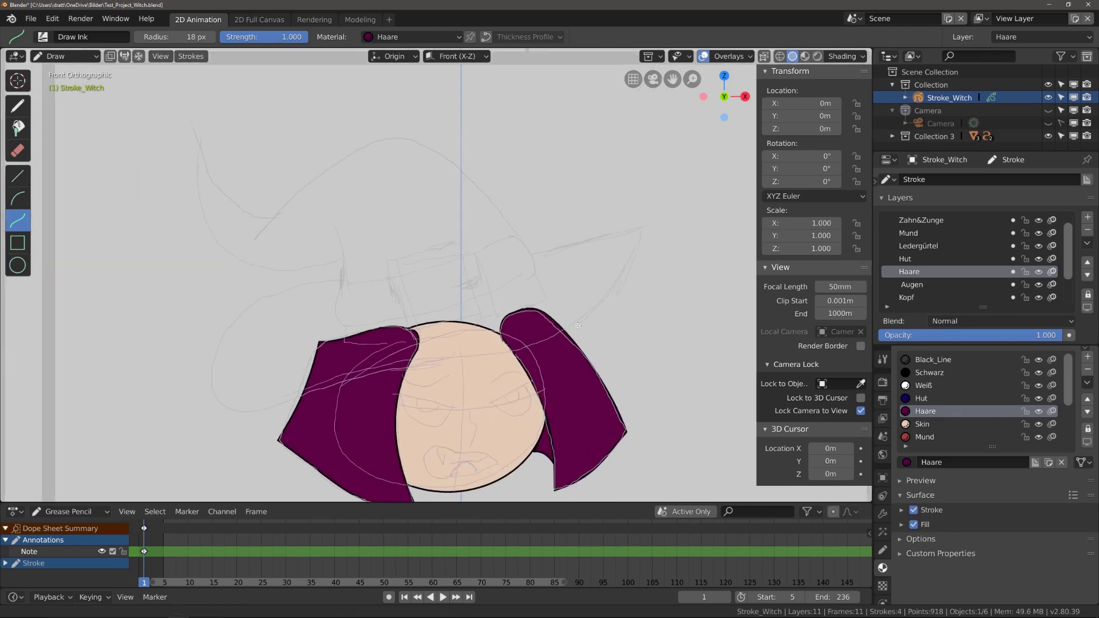
# With the Hut material, start the hat outline along its left edge and wide brim.
pyautogui.click(952, 403)
pyautogui.moveTo(337, 294); pyautogui.dragTo(184, 352)
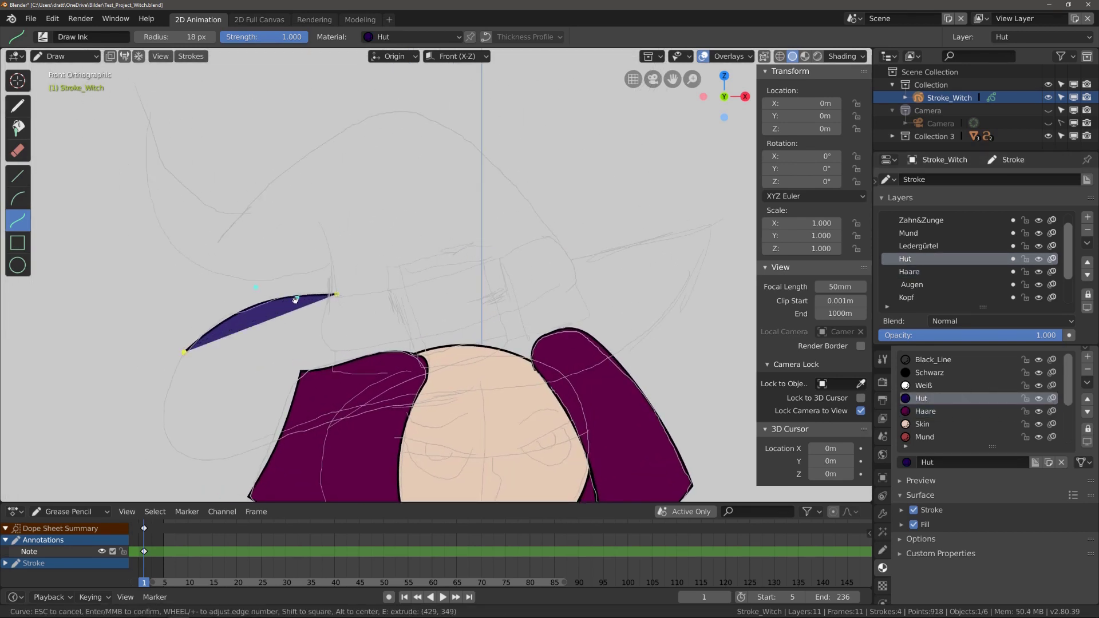
pyautogui.press('e')
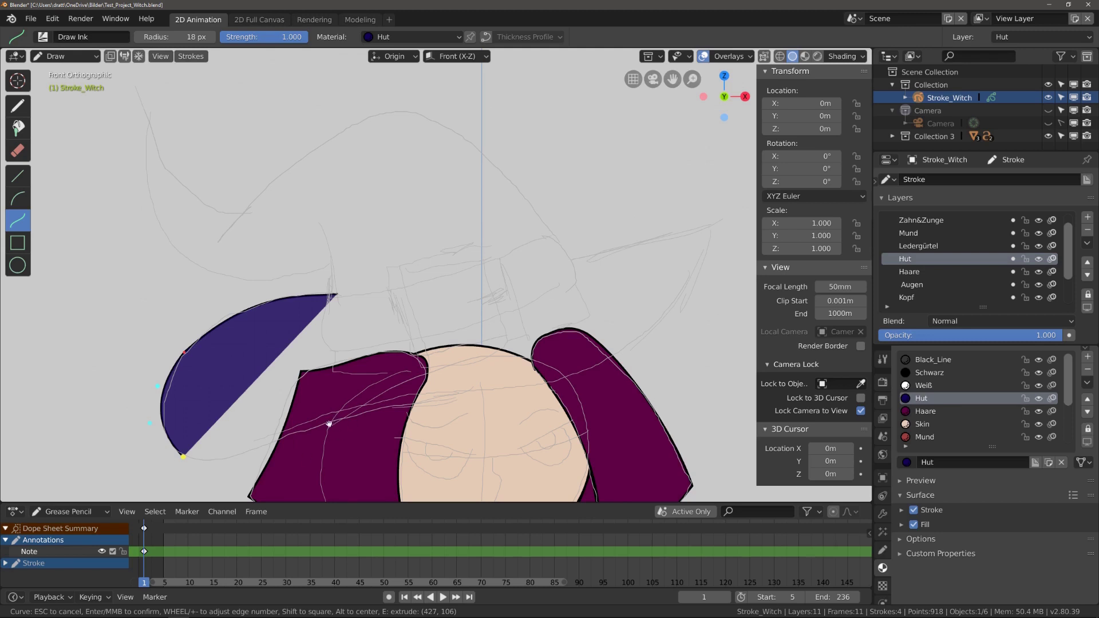
pyautogui.press('e')
pyautogui.click(475, 390)
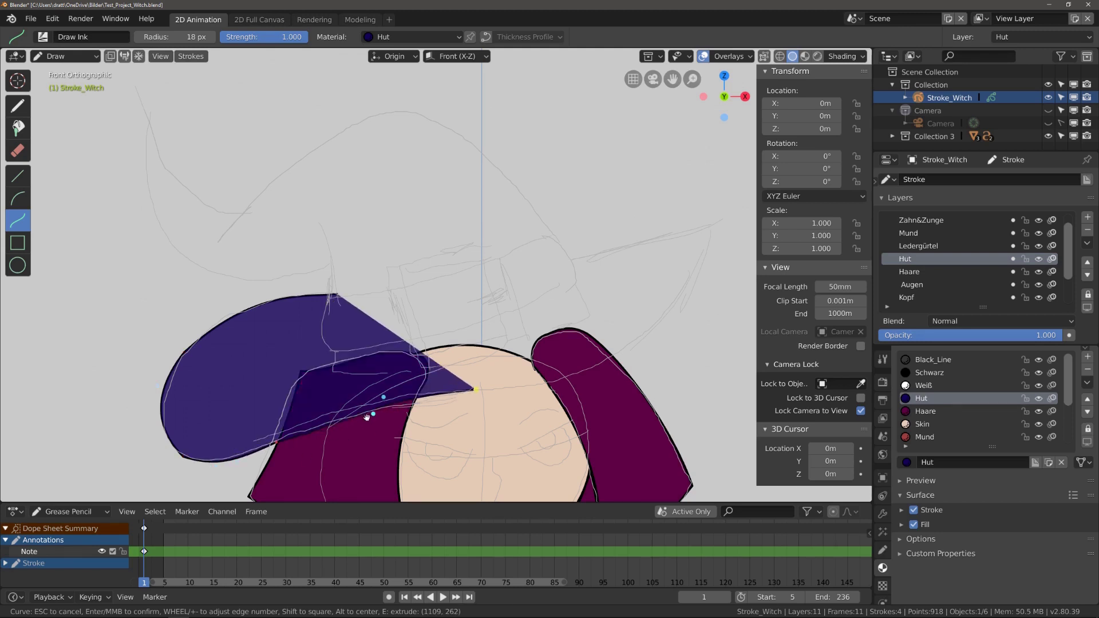
pyautogui.press('e')
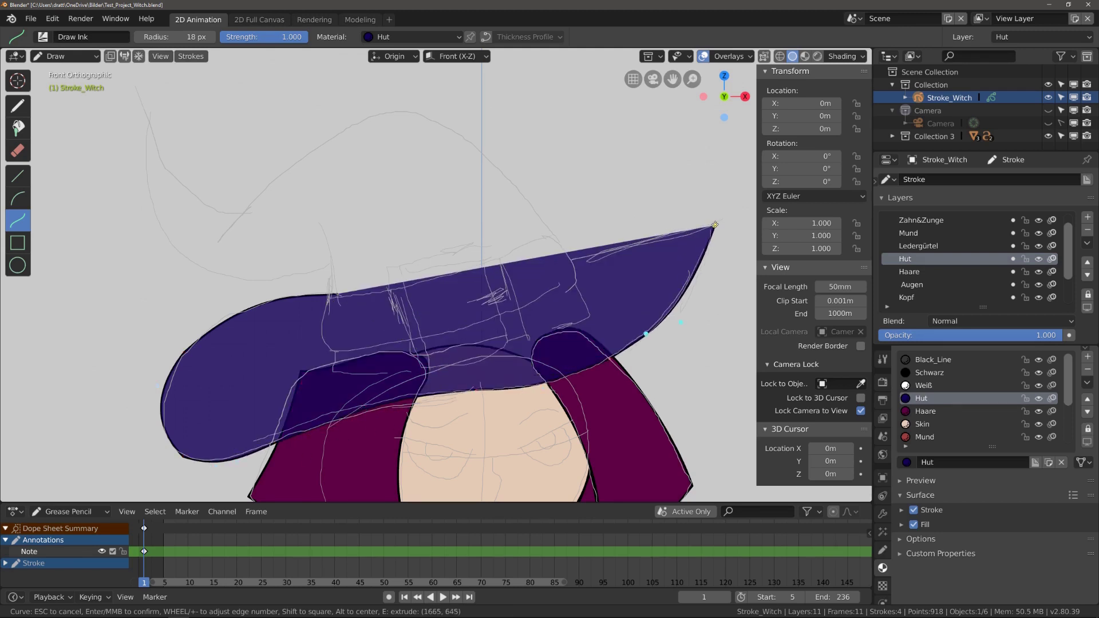
# Complete the tall crown and bent-over tip to finish the filled hat.
pyautogui.press('e')
pyautogui.press('e')
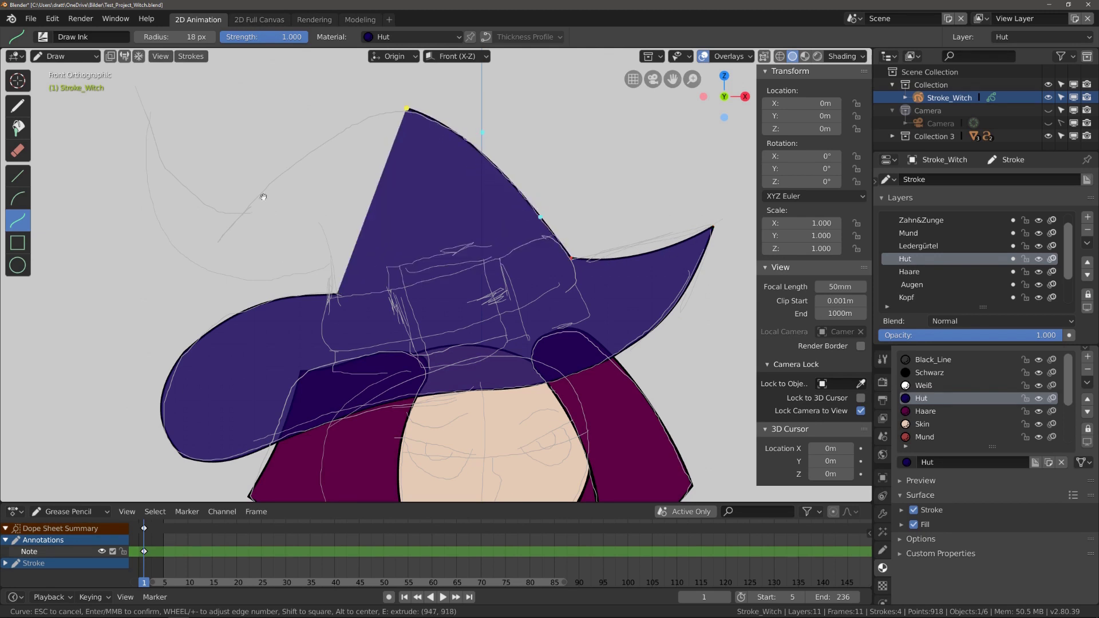
pyautogui.press('e')
pyautogui.press('e')
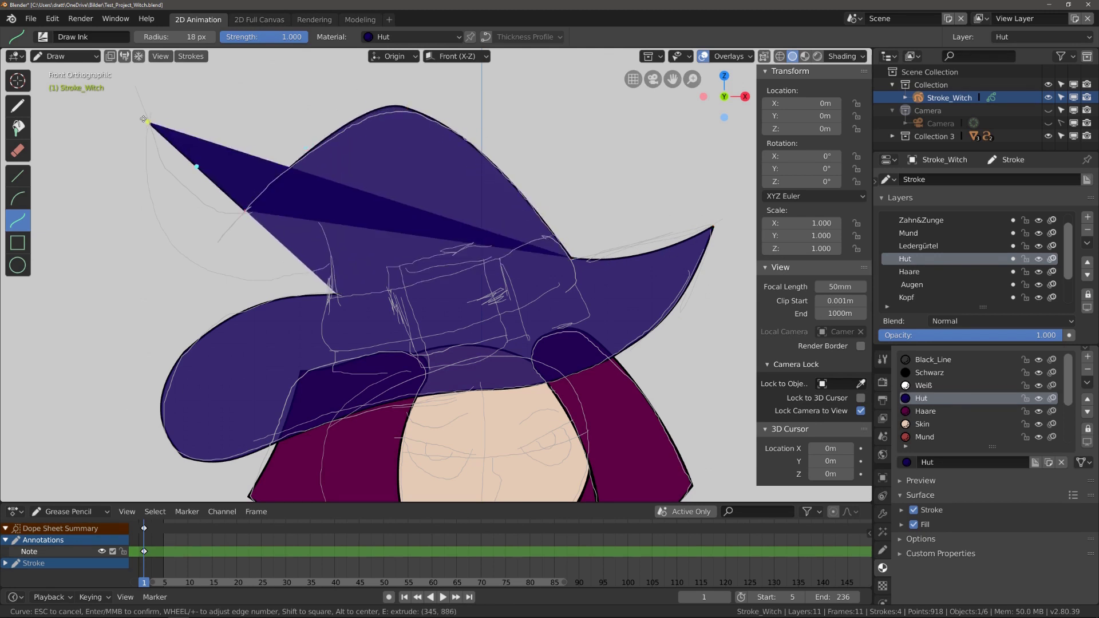
pyautogui.moveTo(154, 118)
pyautogui.mouseDown()
pyautogui.moveTo(167, 227)
pyautogui.moveTo(179, 215)
pyautogui.mouseUp()
pyautogui.press('e')
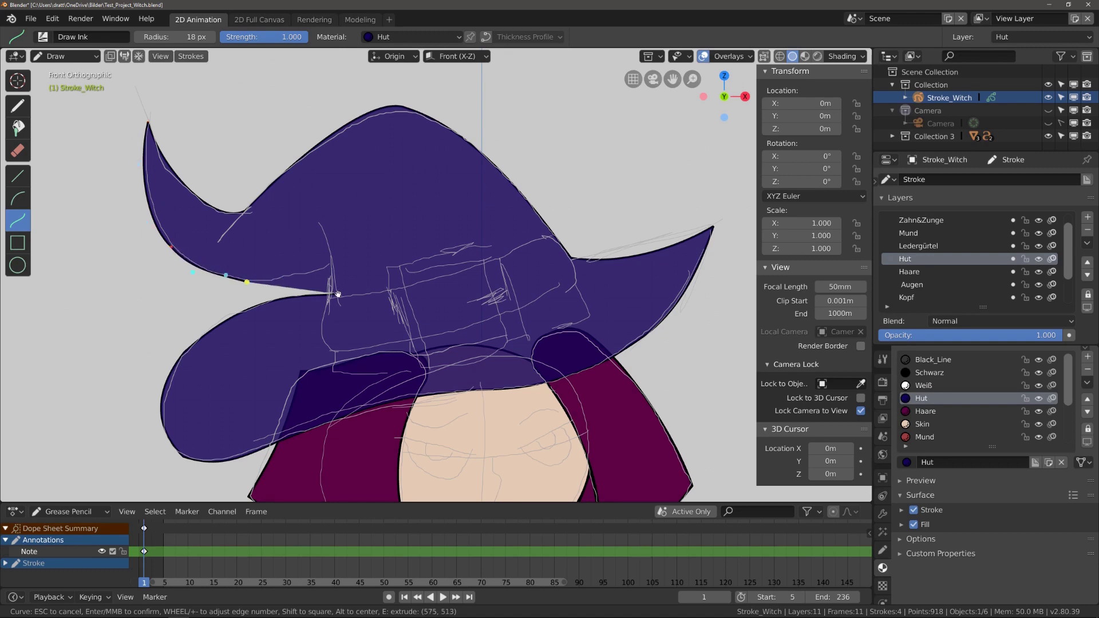
pyautogui.press('e')
pyautogui.press('Return')
pyautogui.scroll(-5, 315, 330)
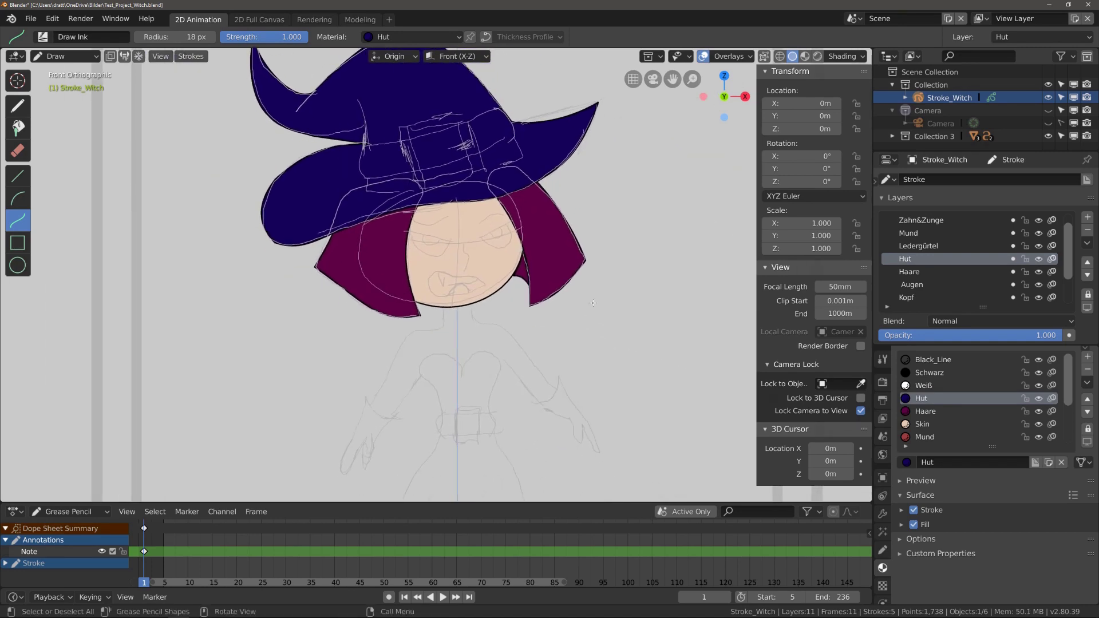
pyautogui.scroll(2, 501, 307)
# Select the Kleid layer and material and adjust its fill colour.
pyautogui.scroll(-2, 945, 257)
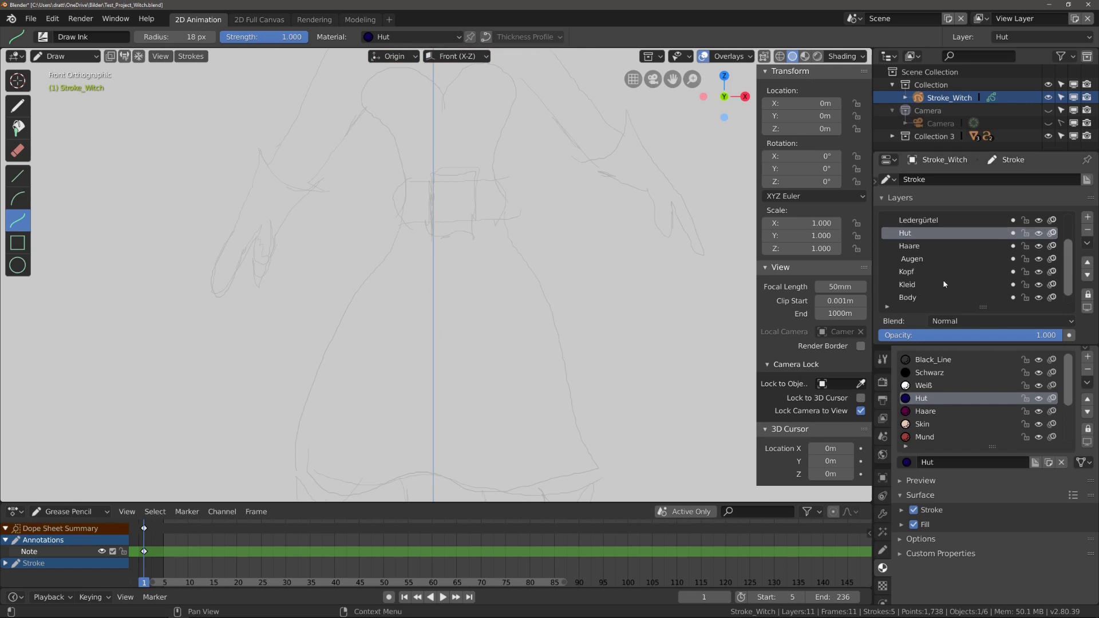
pyautogui.click(907, 285)
pyautogui.scroll(-1, 1064, 406)
pyautogui.click(967, 437)
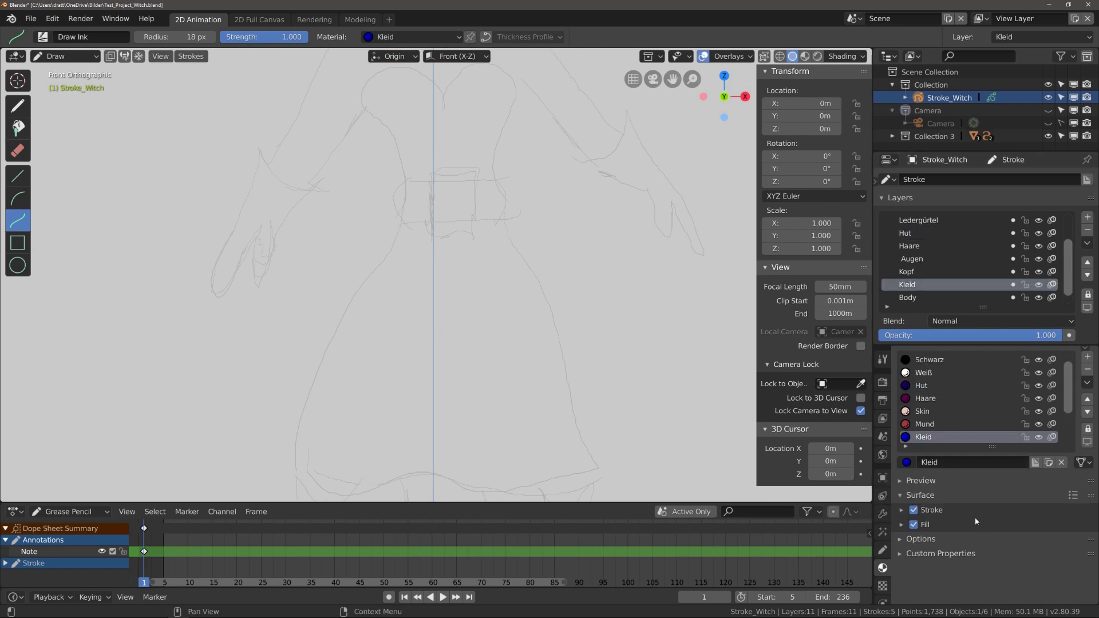
pyautogui.click(902, 525)
pyautogui.click(1034, 559)
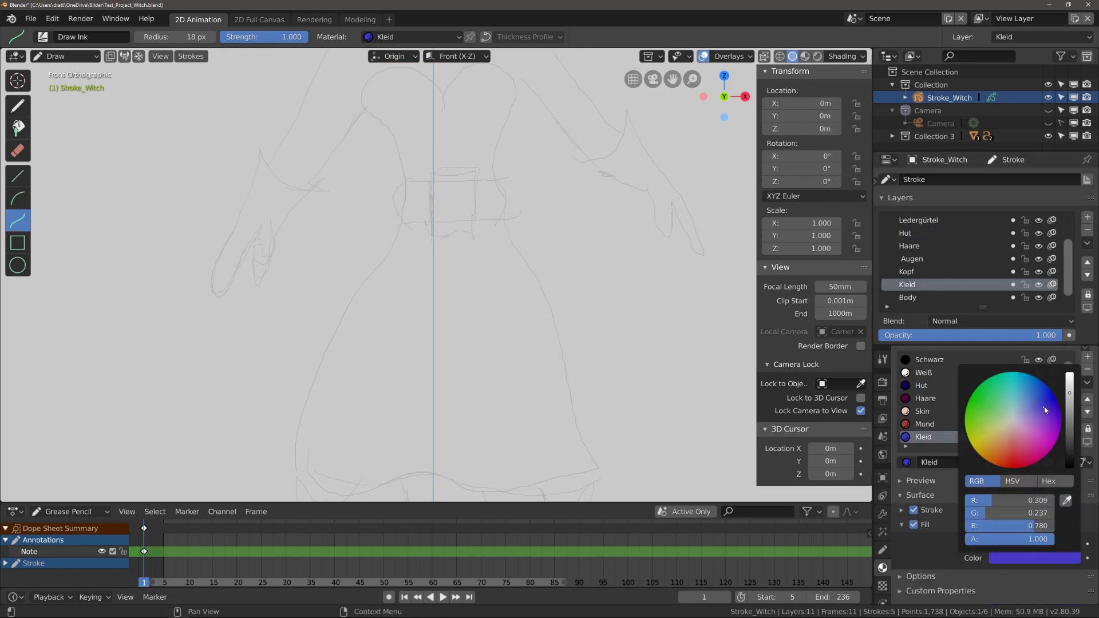
pyautogui.click(20, 198)
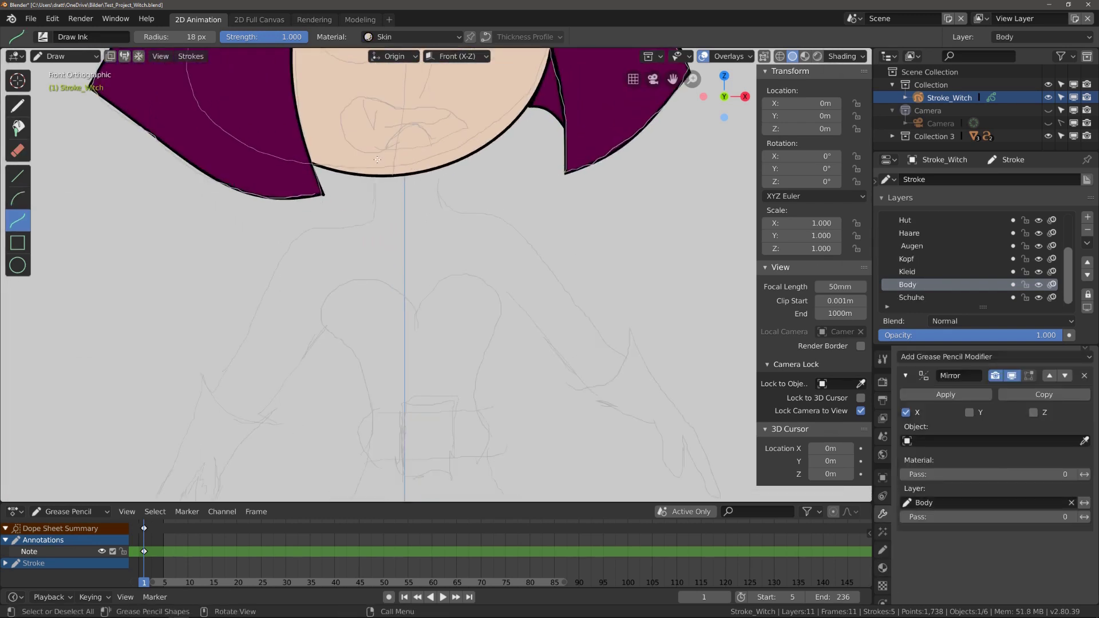
# Draw a first mirrored neck-and-shoulder outline, then undo it.
pyautogui.moveTo(372, 152); pyautogui.dragTo(374, 222)
pyautogui.press('e')
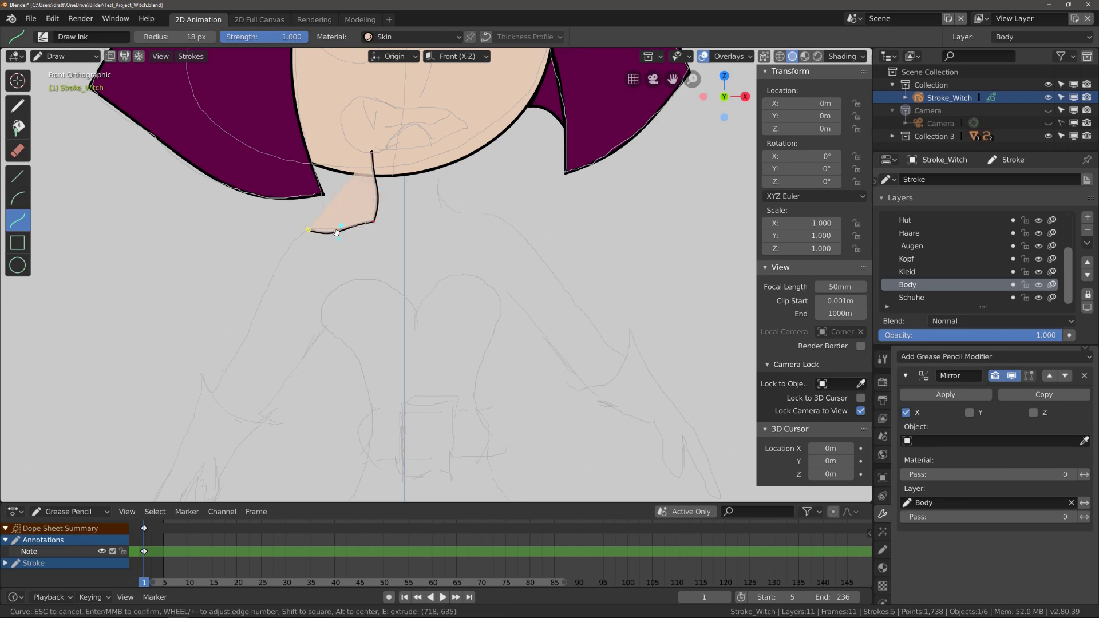
pyautogui.press('e')
pyautogui.press('e')
pyautogui.press('e')
pyautogui.press('e')
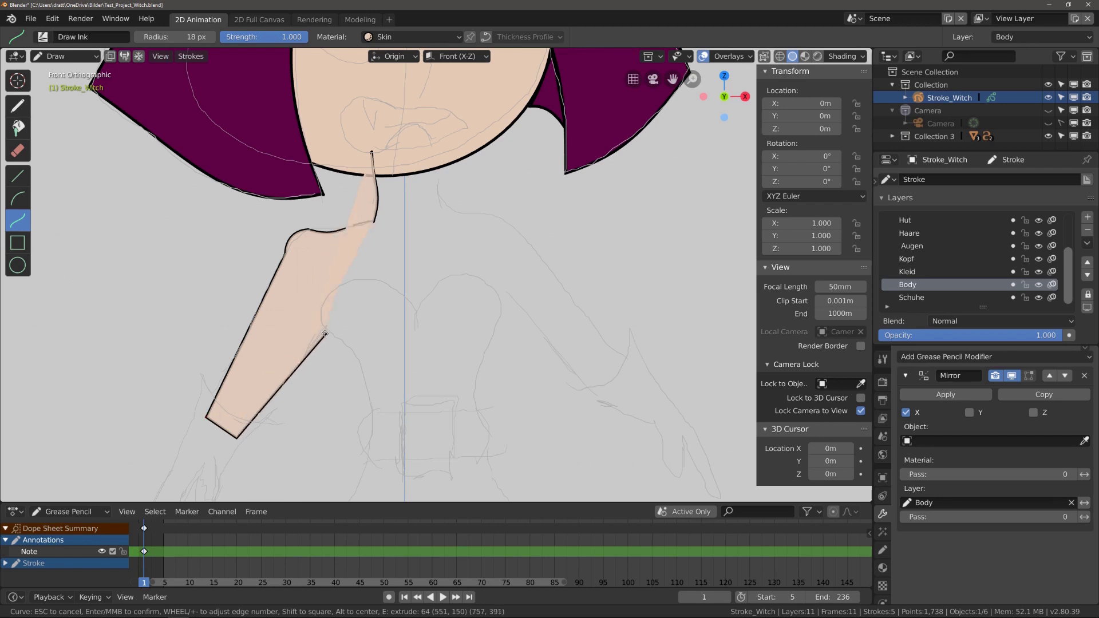
pyautogui.press('e')
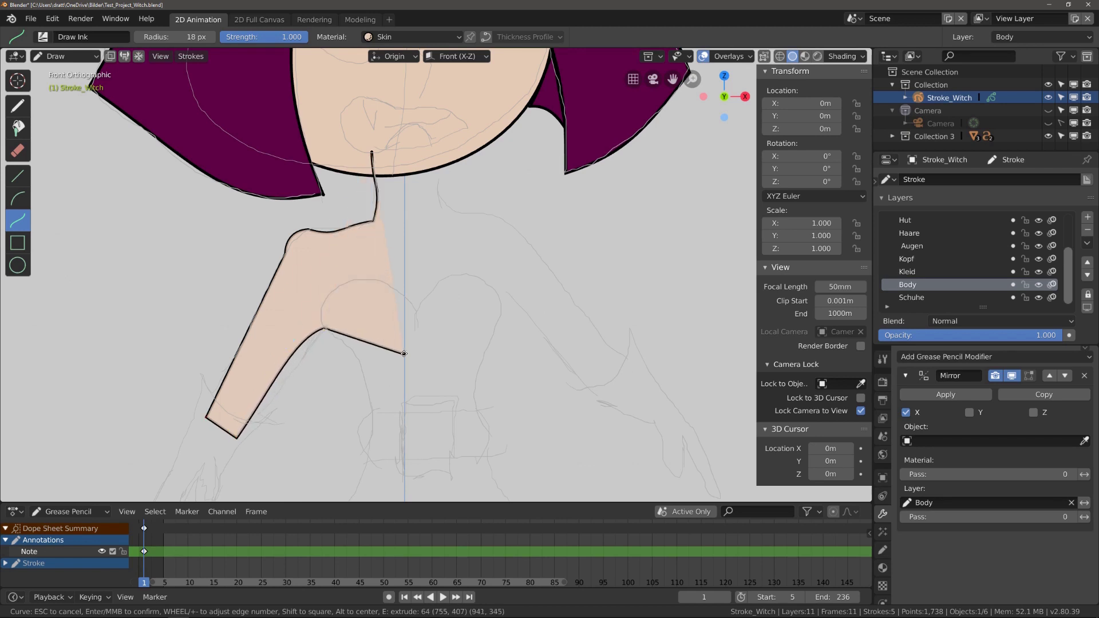
pyautogui.click(404, 353)
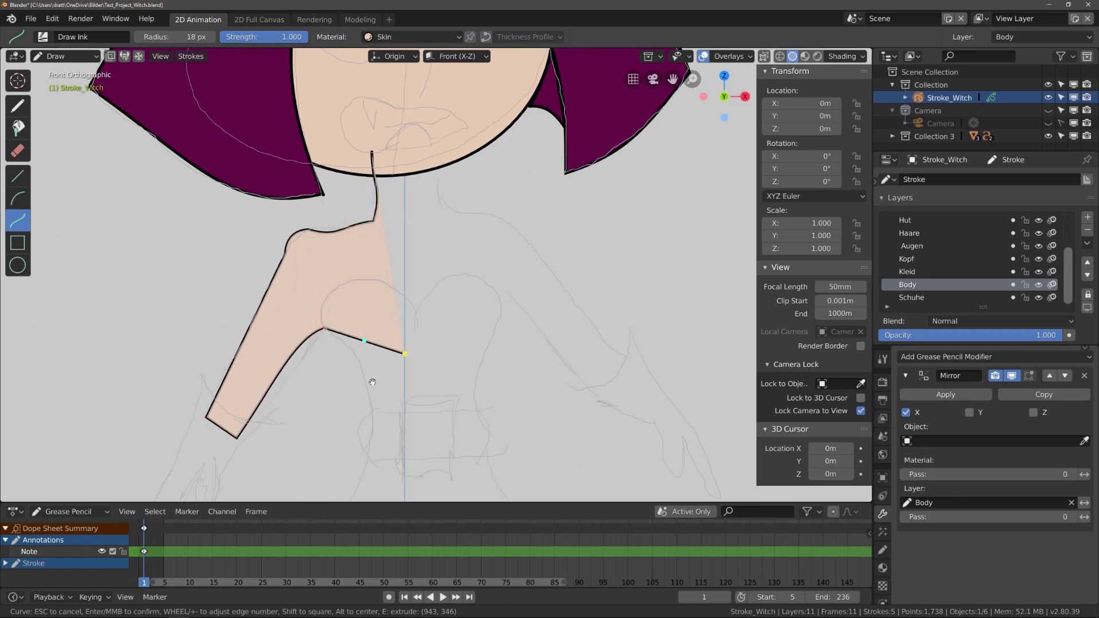
pyautogui.press('Return')
pyautogui.keyDown('shift'); pyautogui.moveTo(566, 294); pyautogui.dragTo(574, 299, button='middle'); pyautogui.keyUp('shift')
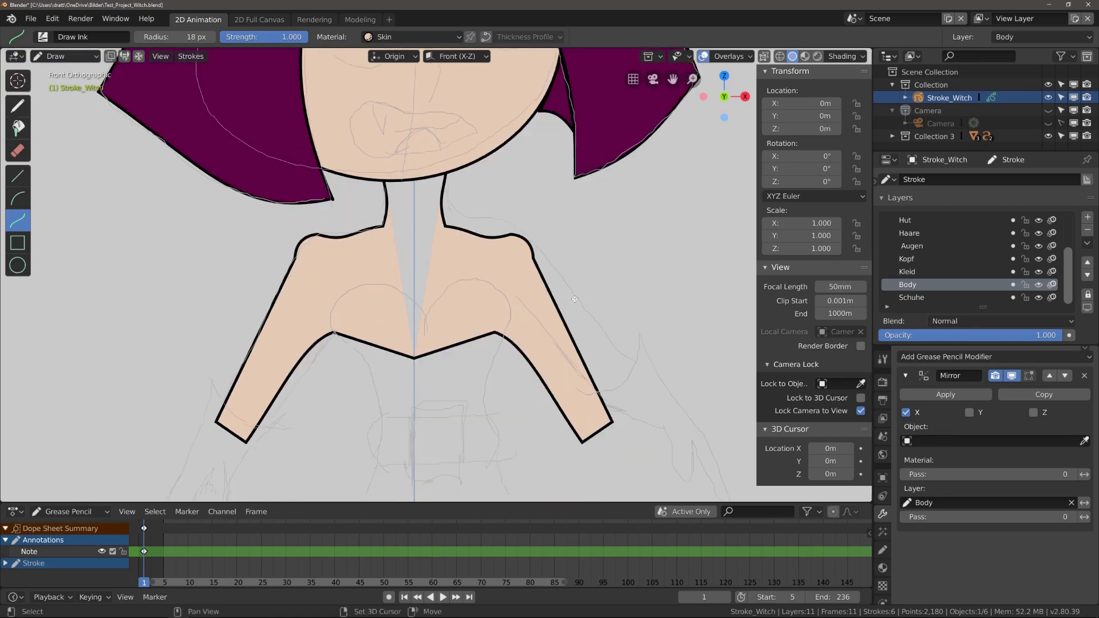
pyautogui.hotkey('ctrl', 'z')
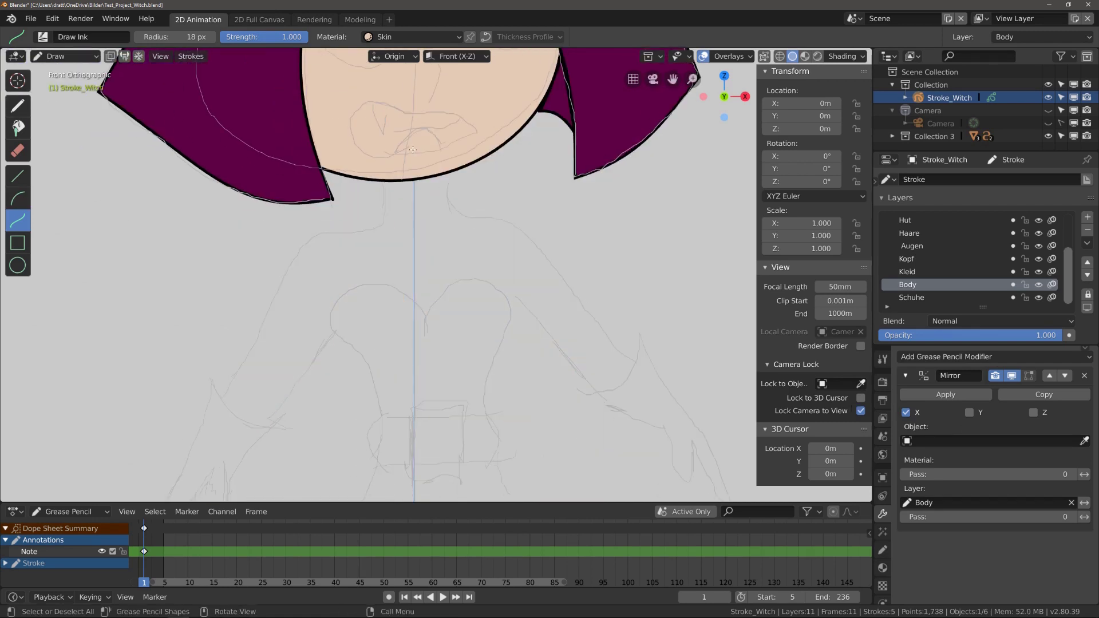
# Redraw the mirrored skin-coloured neck, shoulders and upper arms as one curve.
pyautogui.moveTo(413, 150); pyautogui.dragTo(383, 224)
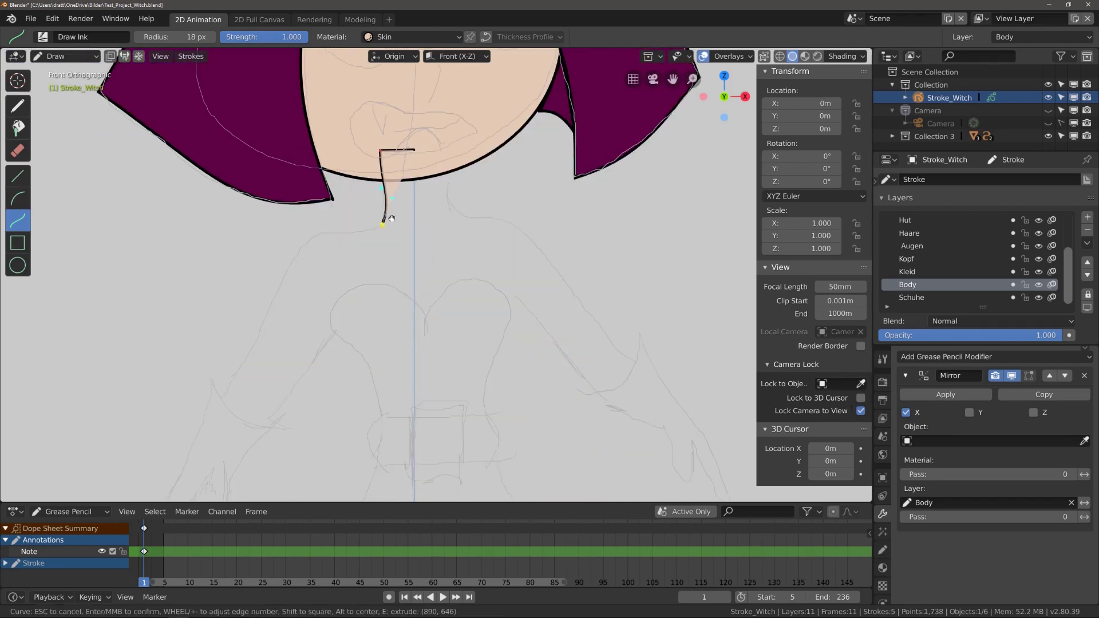
pyautogui.press('e')
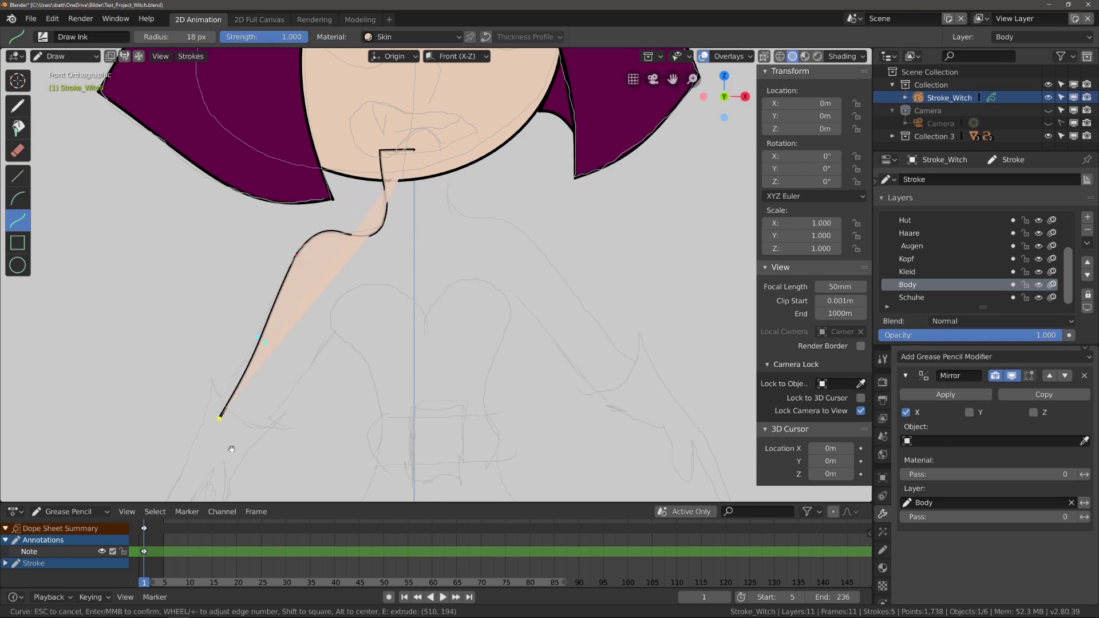
pyautogui.click(218, 418)
pyautogui.press('e')
pyautogui.click(250, 444)
pyautogui.press('e')
pyautogui.click(337, 326)
pyautogui.press('e')
pyautogui.moveTo(383, 340); pyautogui.dragTo(361, 317)
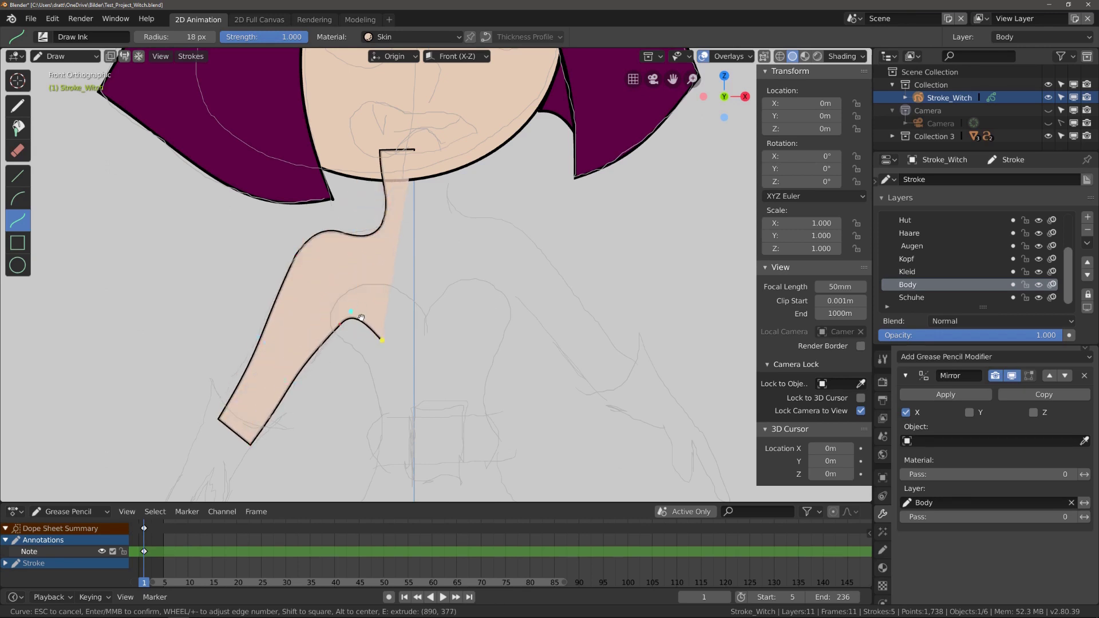
pyautogui.press('Return')
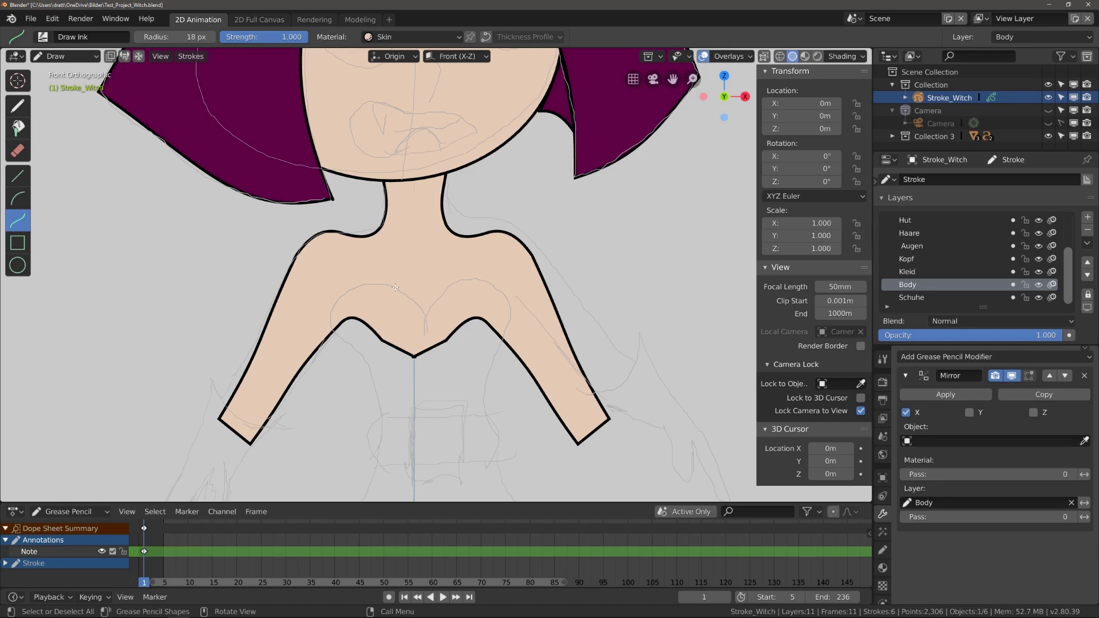
pyautogui.scroll(-3, 396, 288)
pyautogui.scroll(2, 401, 275)
pyautogui.scroll(-4, 412, 258)
pyautogui.scroll(3, 427, 234)
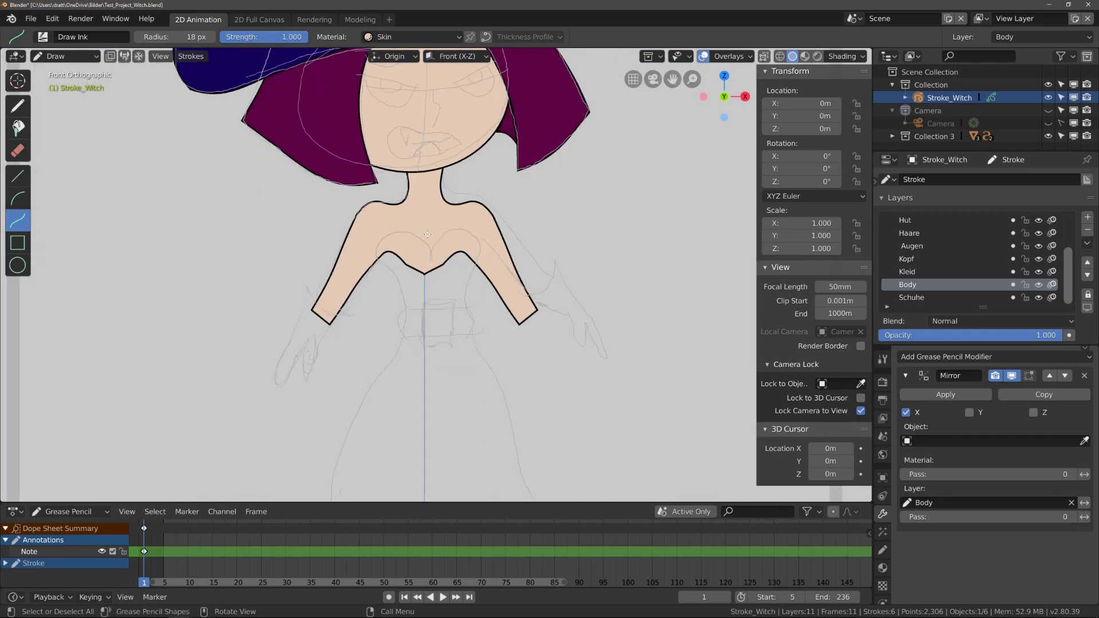
pyautogui.keyDown('shift'); pyautogui.moveTo(427, 234); pyautogui.dragTo(433, 204, button='middle'); pyautogui.keyUp('shift')
# Apply the body's Mirror modifier to make it permanent.
pyautogui.click(934, 395)
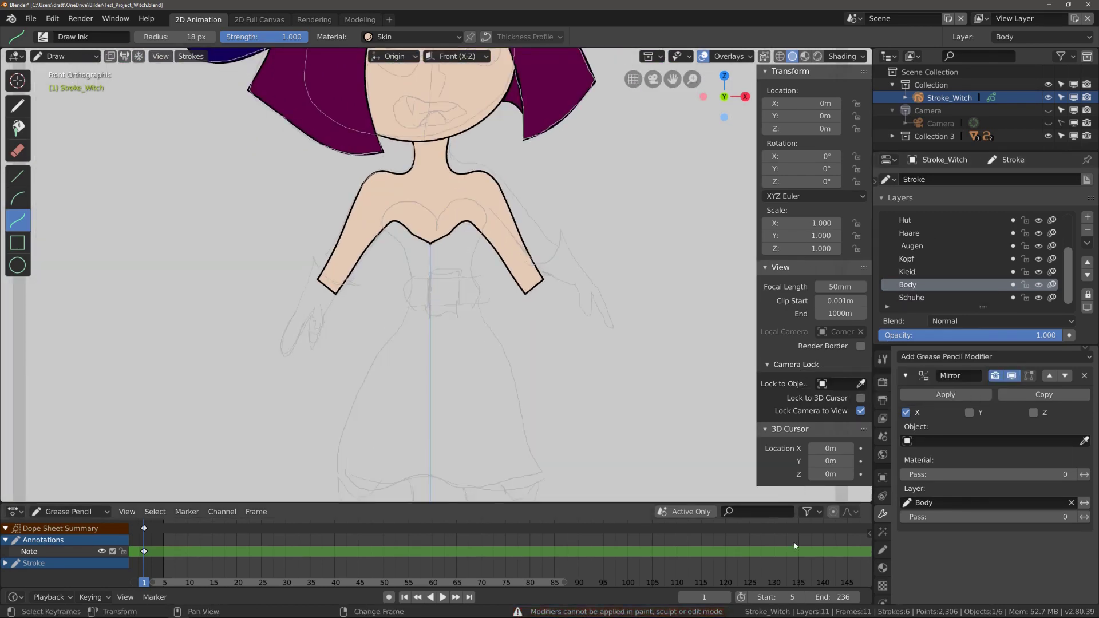
pyautogui.hotkey('ctrl', 'Tab')
pyautogui.click(945, 395)
pyautogui.hotkey('ctrl', 'Tab')
# Add a Mirror modifier limited to the Kleid layer.
pyautogui.scroll(1, 426, 241)
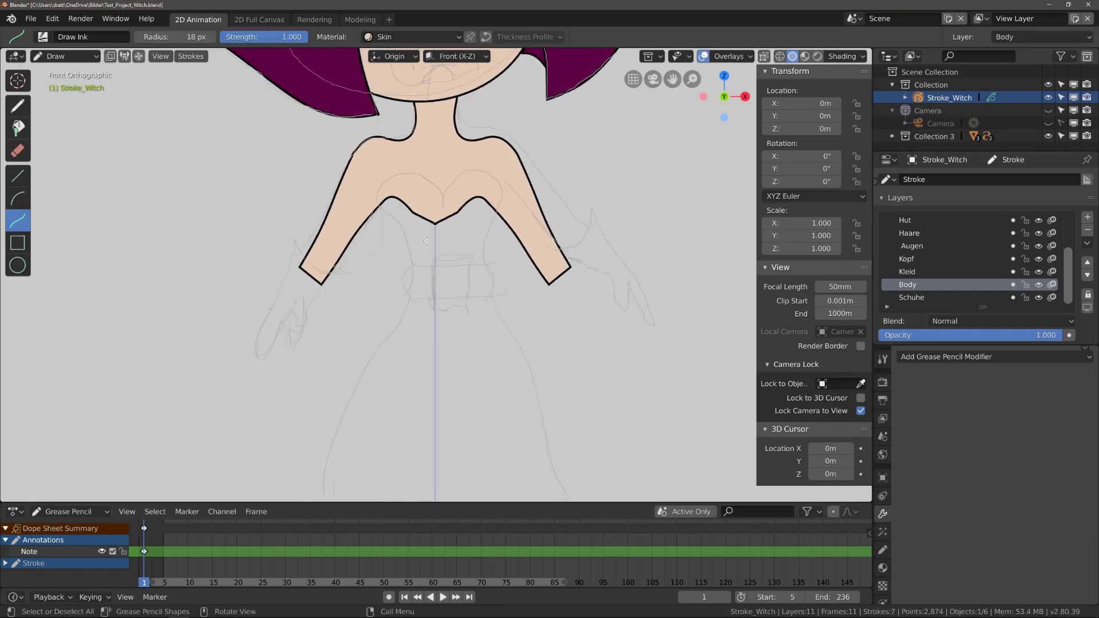
pyautogui.scroll(1, 426, 241)
pyautogui.click(907, 272)
pyautogui.click(993, 357)
pyautogui.click(882, 395)
pyautogui.click(991, 502)
pyautogui.click(916, 401)
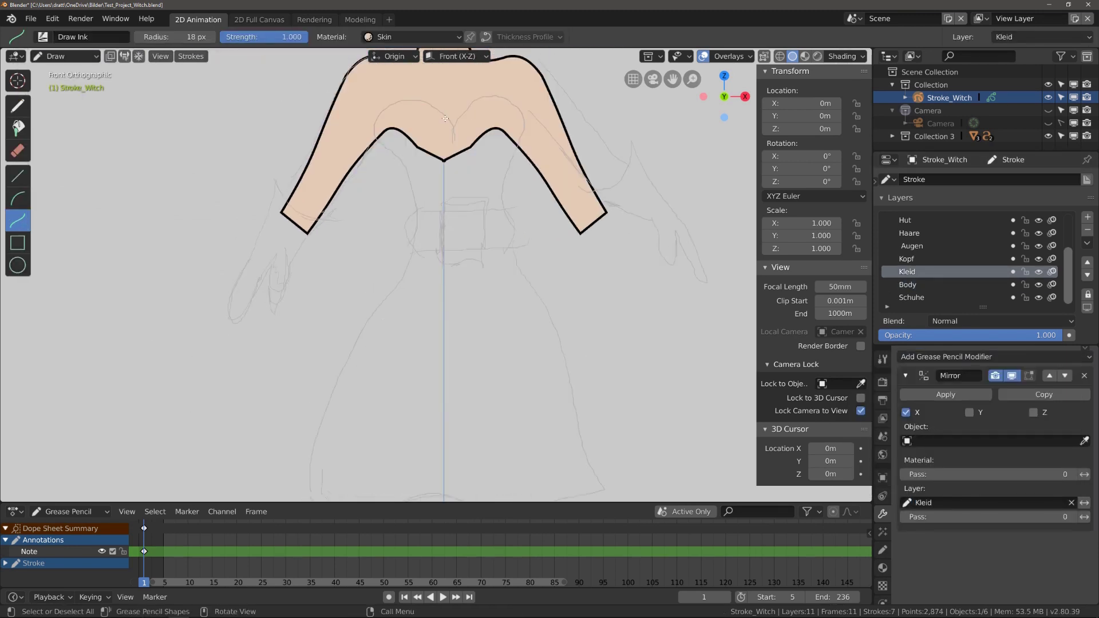
# Begin a Kleid-material dress outline from the chest downward with curve points.
pyautogui.click(882, 567)
pyautogui.click(945, 434)
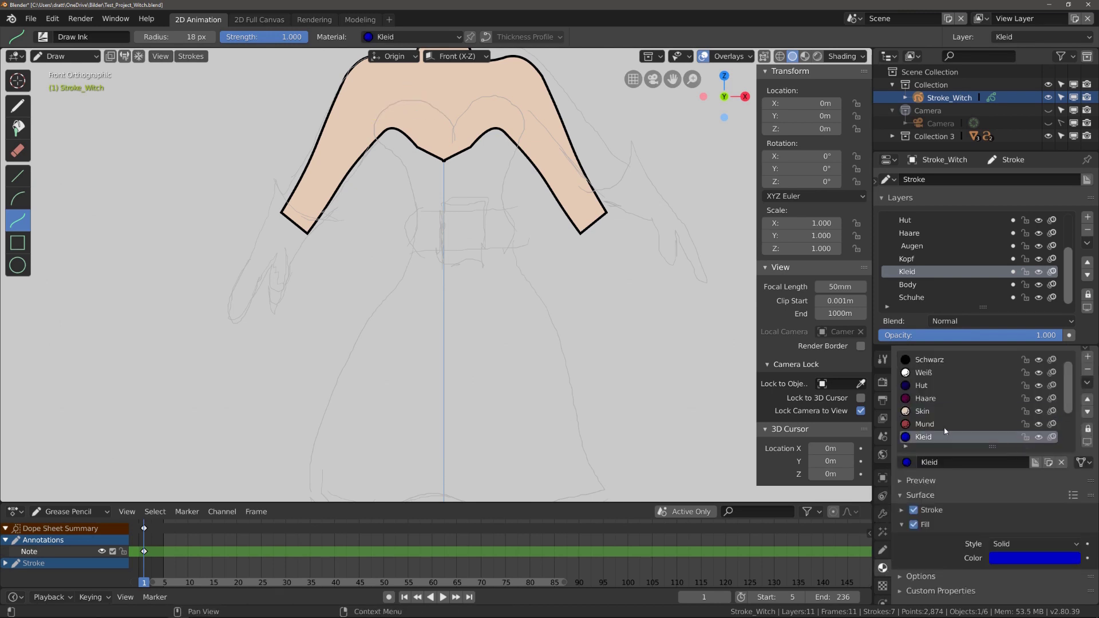
pyautogui.moveTo(444, 112)
pyautogui.mouseDown()
pyautogui.moveTo(375, 122)
pyautogui.moveTo(421, 89)
pyautogui.mouseUp()
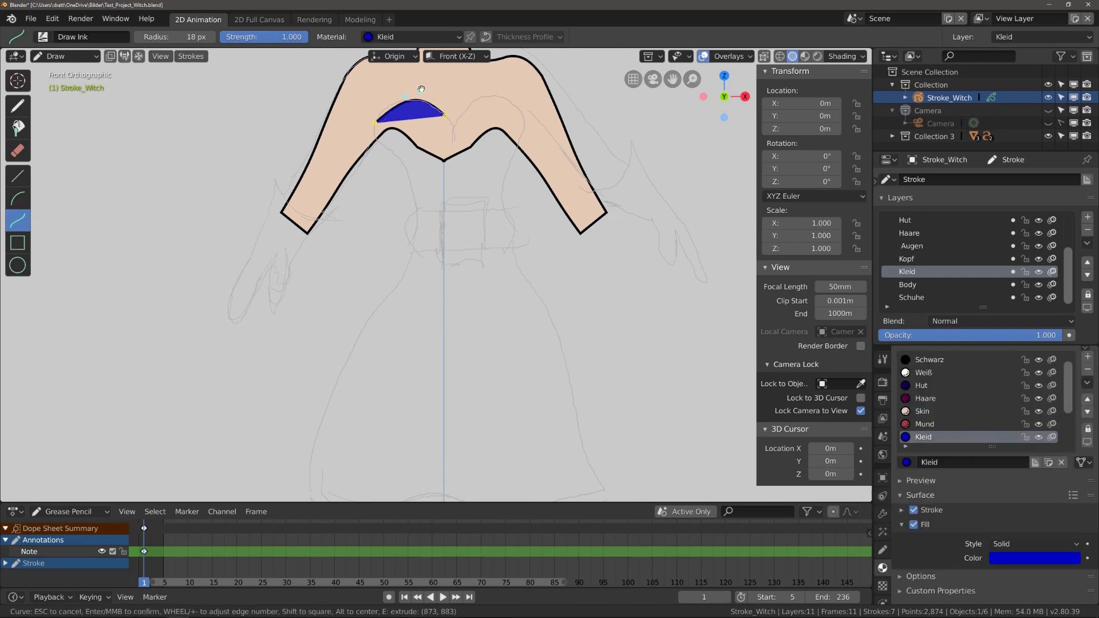
pyautogui.press('e')
pyautogui.click(421, 212)
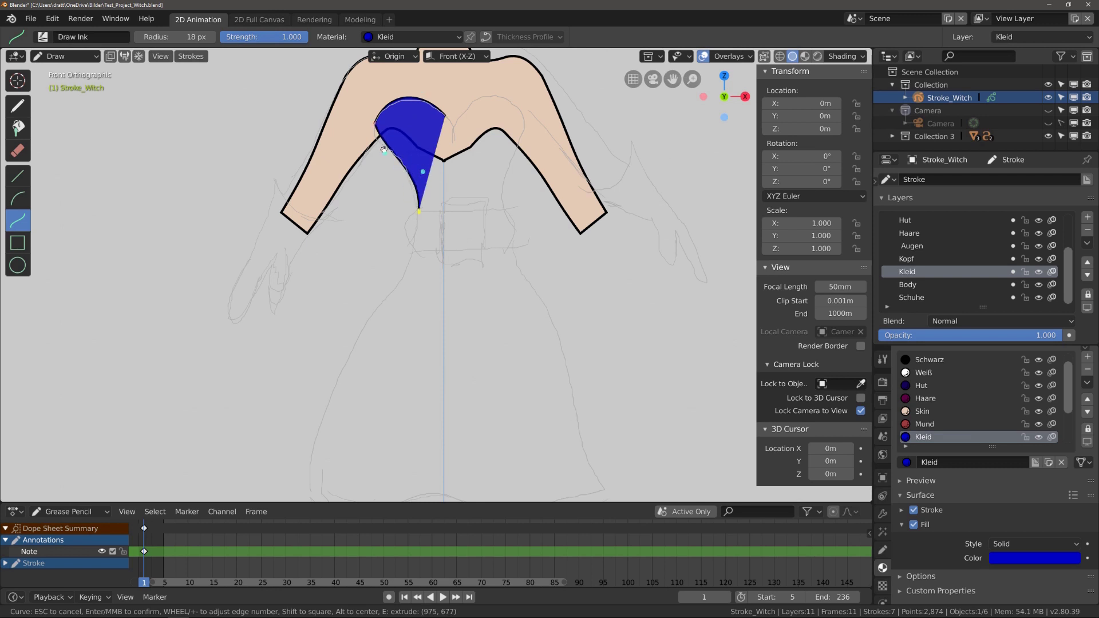
pyautogui.moveTo(404, 183); pyautogui.dragTo(427, 172)
pyautogui.press('e')
pyautogui.click(362, 333)
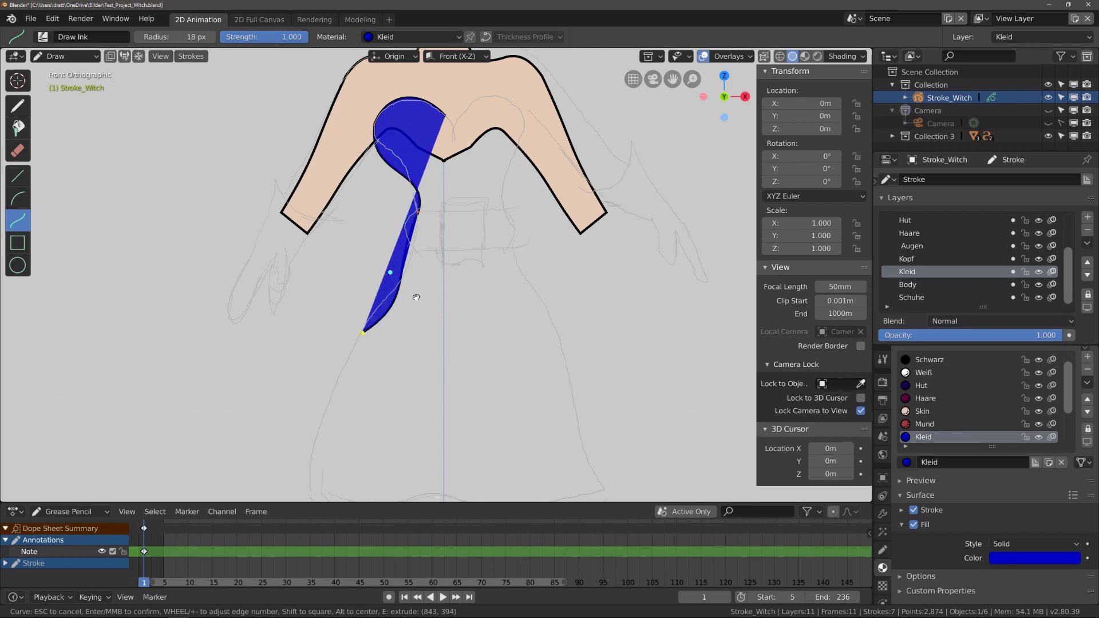
pyautogui.moveTo(412, 295); pyautogui.dragTo(415, 241)
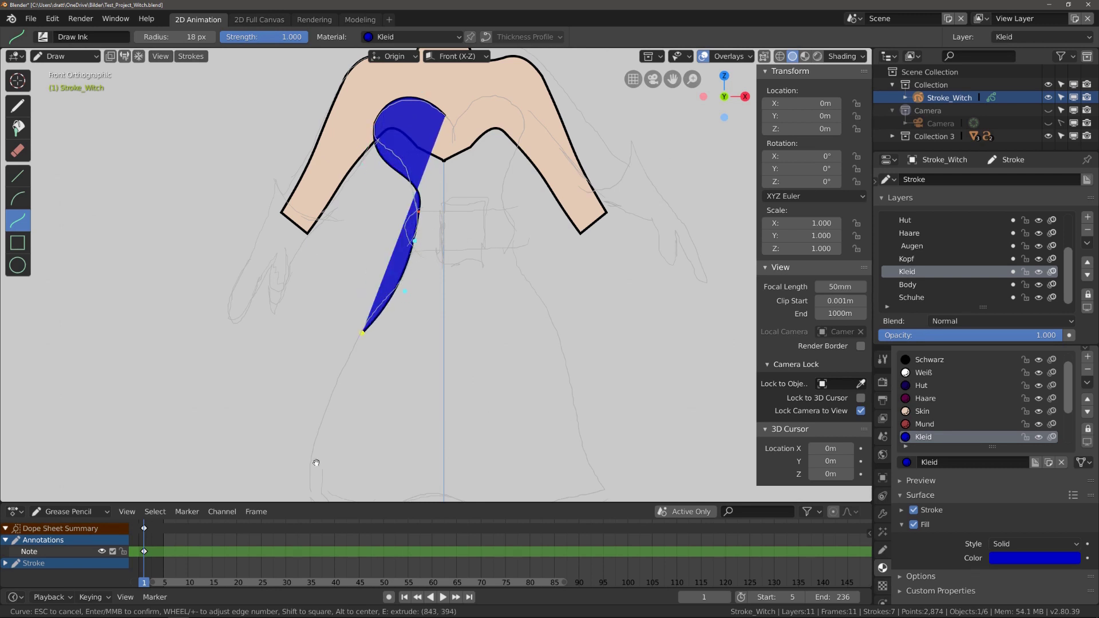
# Cancel the unfinished dress curve, check the view in Object Mode, and return to drawing.
pyautogui.press('Escape')
pyautogui.click(66, 56)
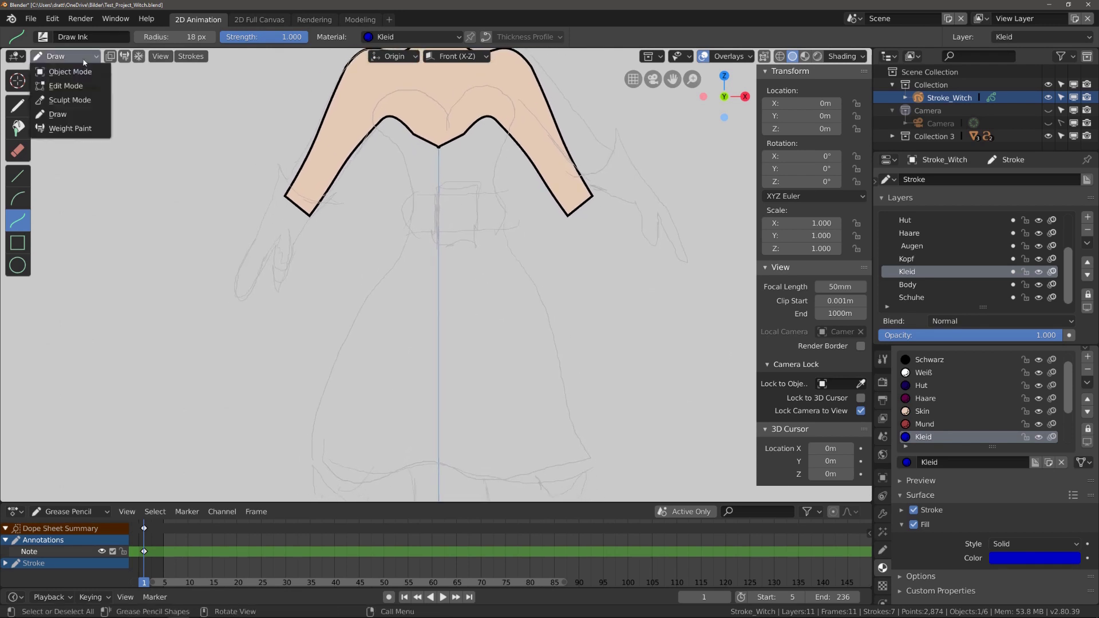
pyautogui.click(421, 195)
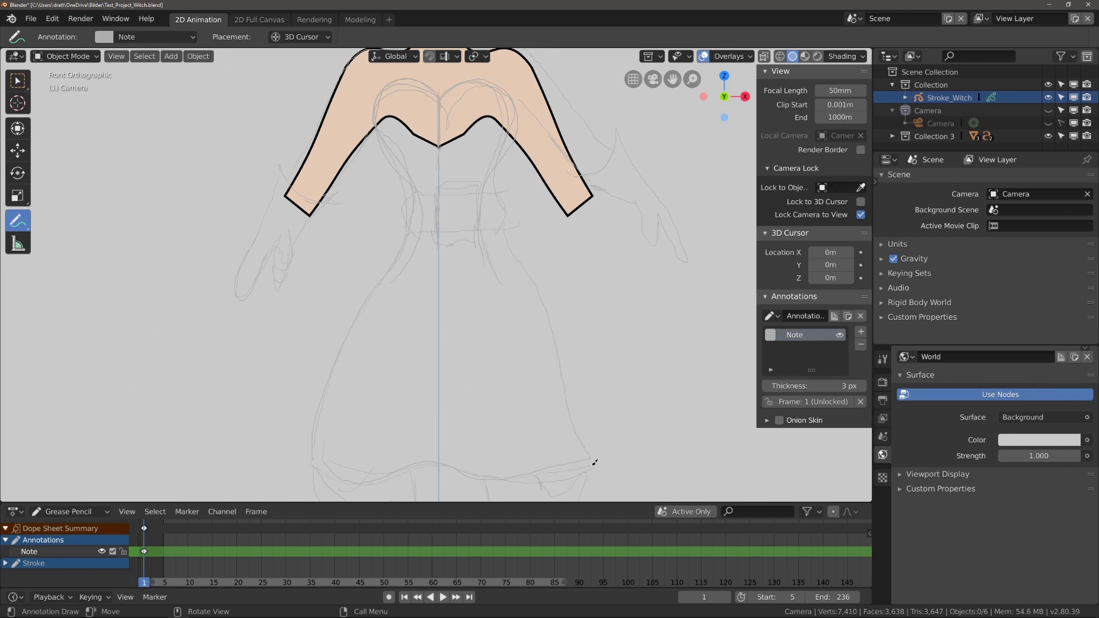
pyautogui.scroll(-1, 461, 82)
pyautogui.scroll(-4, 467, 189)
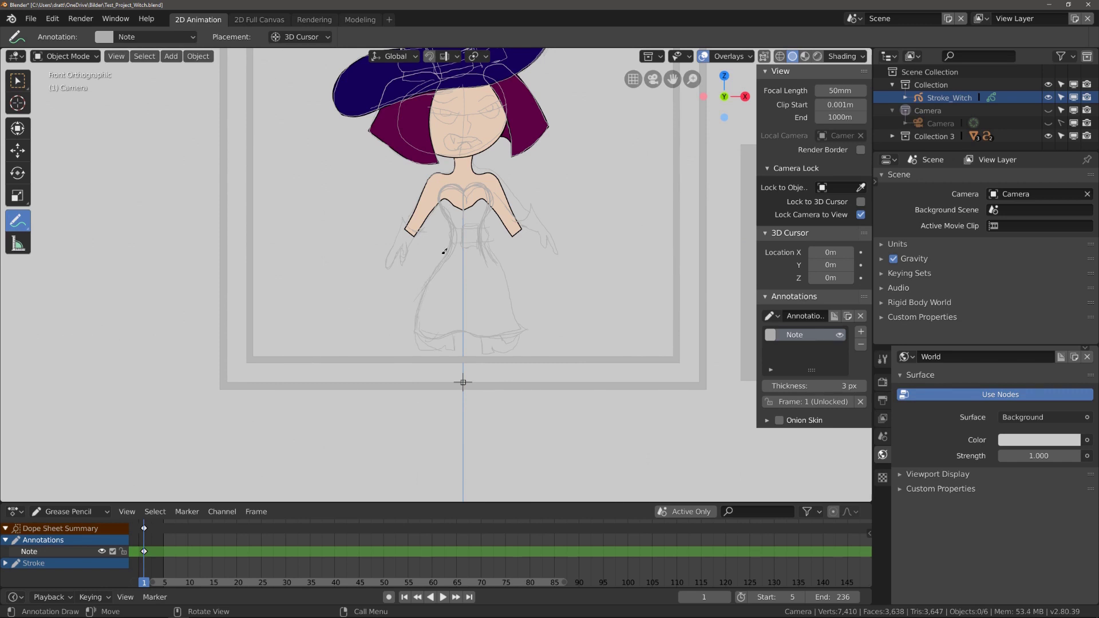
pyautogui.scroll(3, 491, 226)
pyautogui.scroll(2, 491, 226)
pyautogui.click(67, 56)
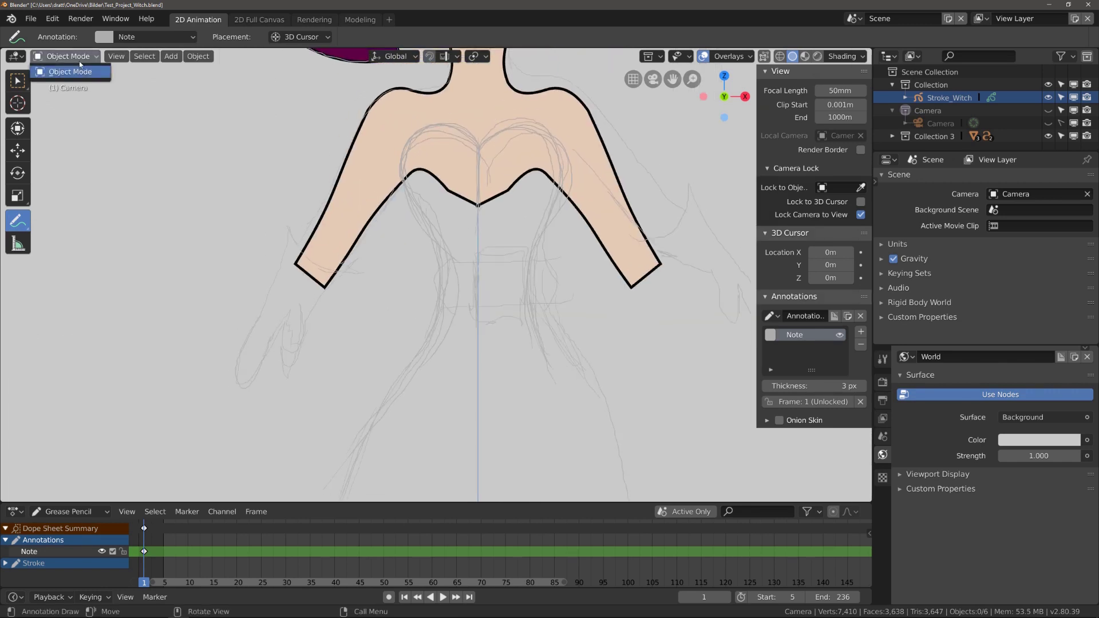
pyautogui.click(882, 514)
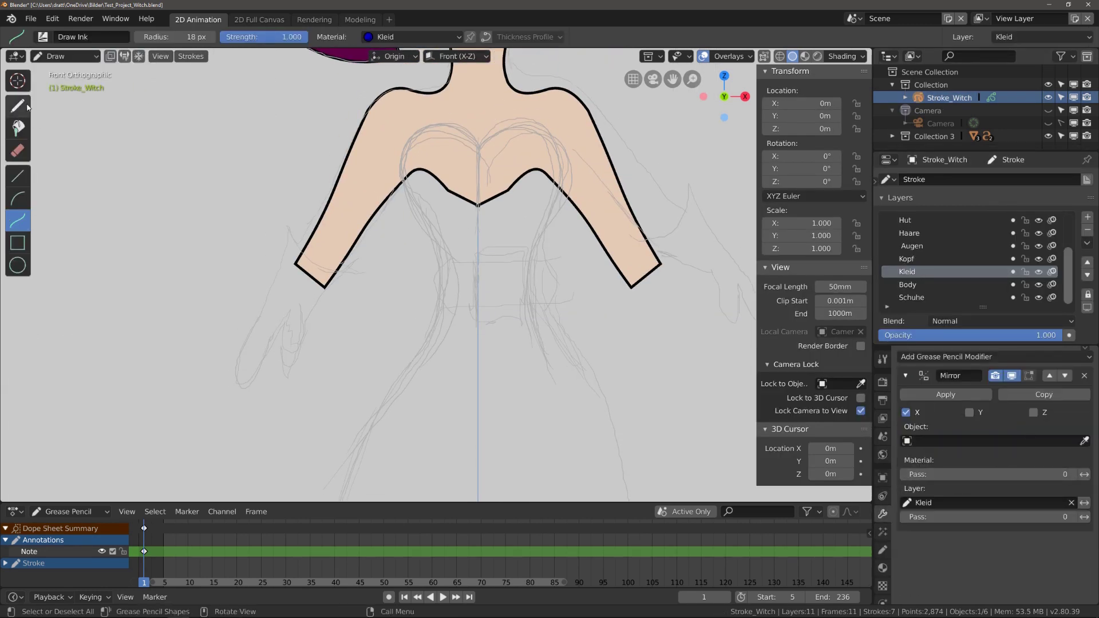
pyautogui.moveTo(478, 146)
pyautogui.mouseDown()
pyautogui.moveTo(407, 148)
pyautogui.moveTo(442, 118)
pyautogui.moveTo(437, 254)
pyautogui.moveTo(478, 343)
pyautogui.mouseUp()
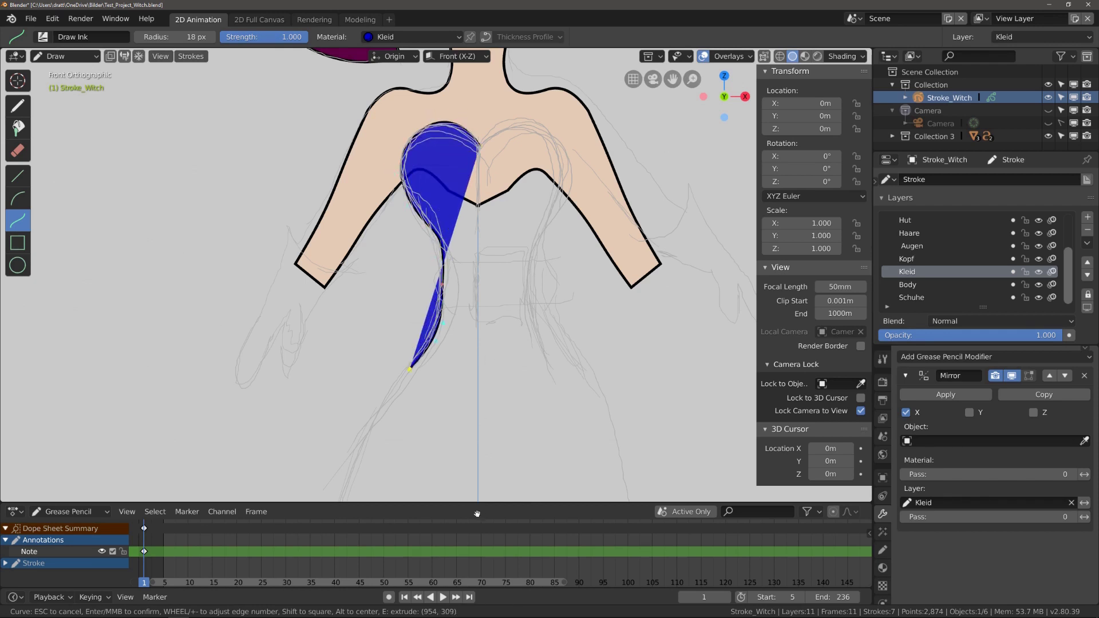
pyautogui.press('Escape')
pyautogui.scroll(-3, 524, 216)
pyautogui.scroll(1, 524, 216)
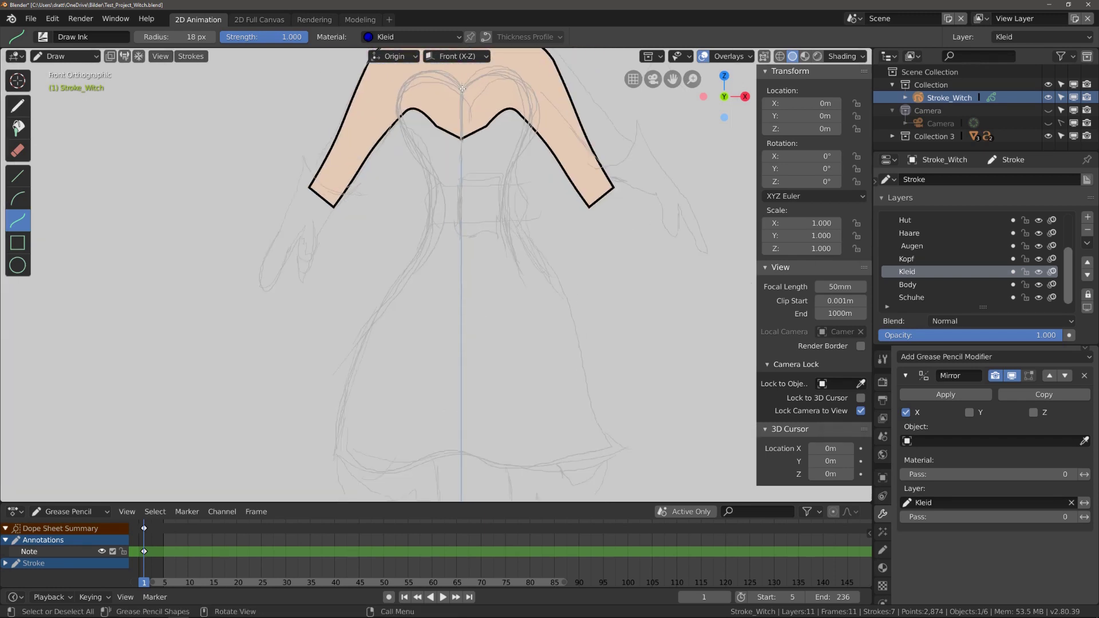
pyautogui.moveTo(463, 89); pyautogui.dragTo(430, 201)
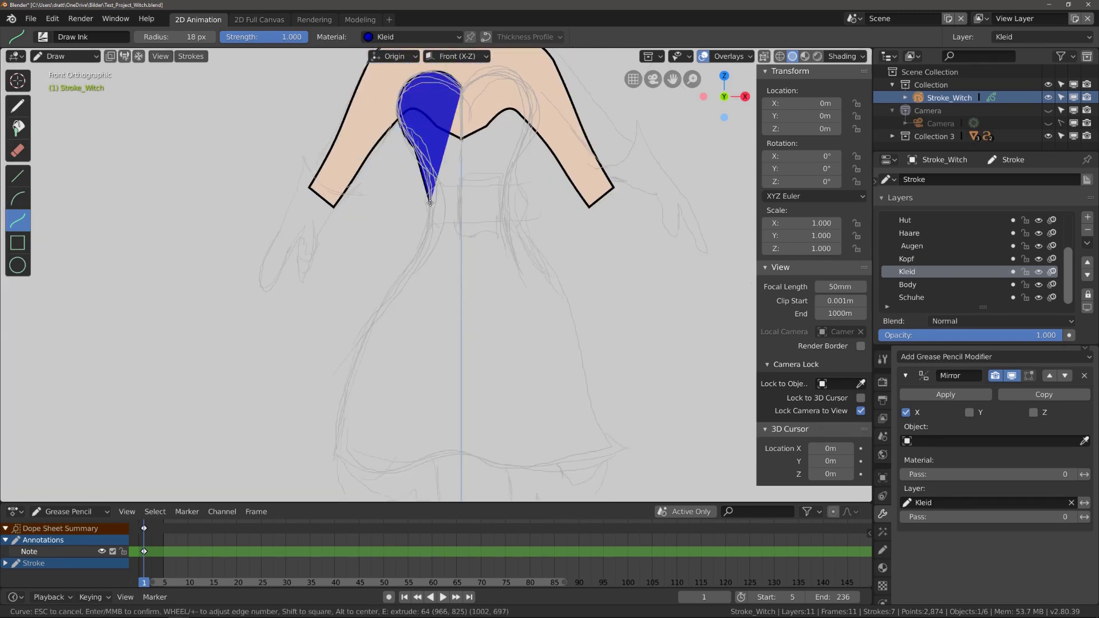
pyautogui.moveTo(430, 201); pyautogui.dragTo(346, 395)
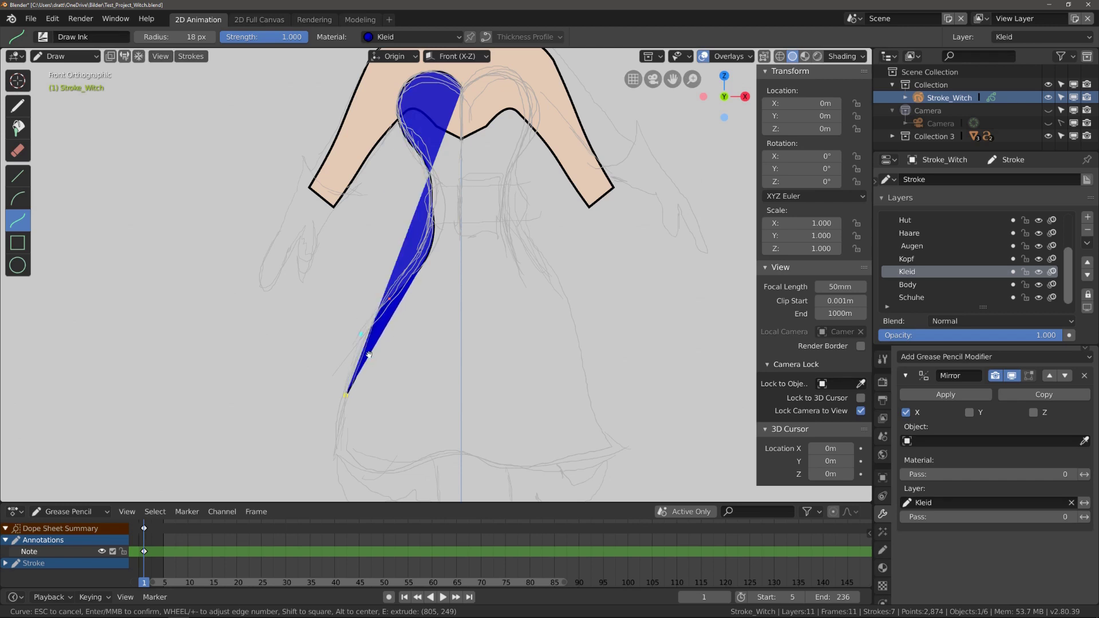
pyautogui.moveTo(370, 355); pyautogui.dragTo(355, 442)
pyautogui.press('e')
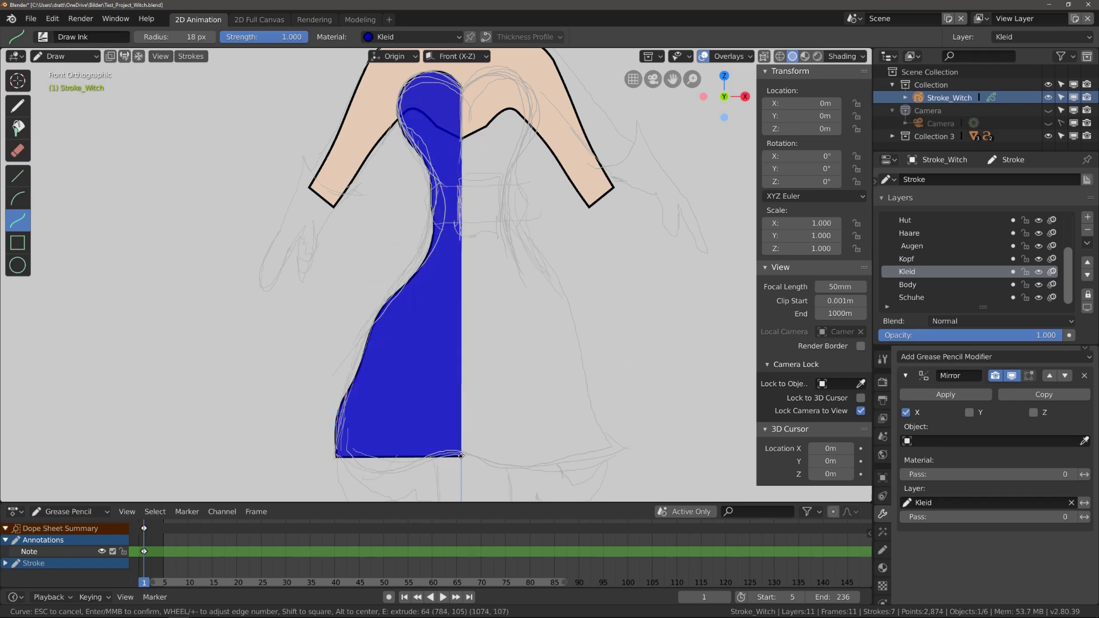
pyautogui.click(462, 456)
pyautogui.moveTo(462, 457)
pyautogui.mouseDown()
pyautogui.moveTo(375, 484)
pyautogui.moveTo(443, 446)
pyautogui.mouseUp()
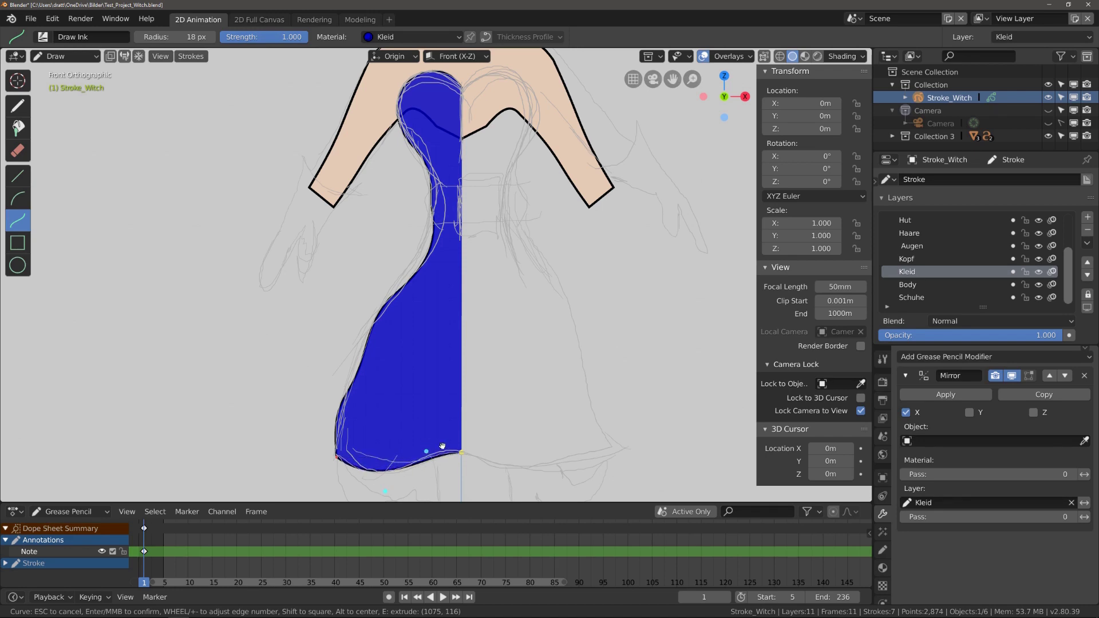
pyautogui.press('Return')
pyautogui.scroll(1, 491, 296)
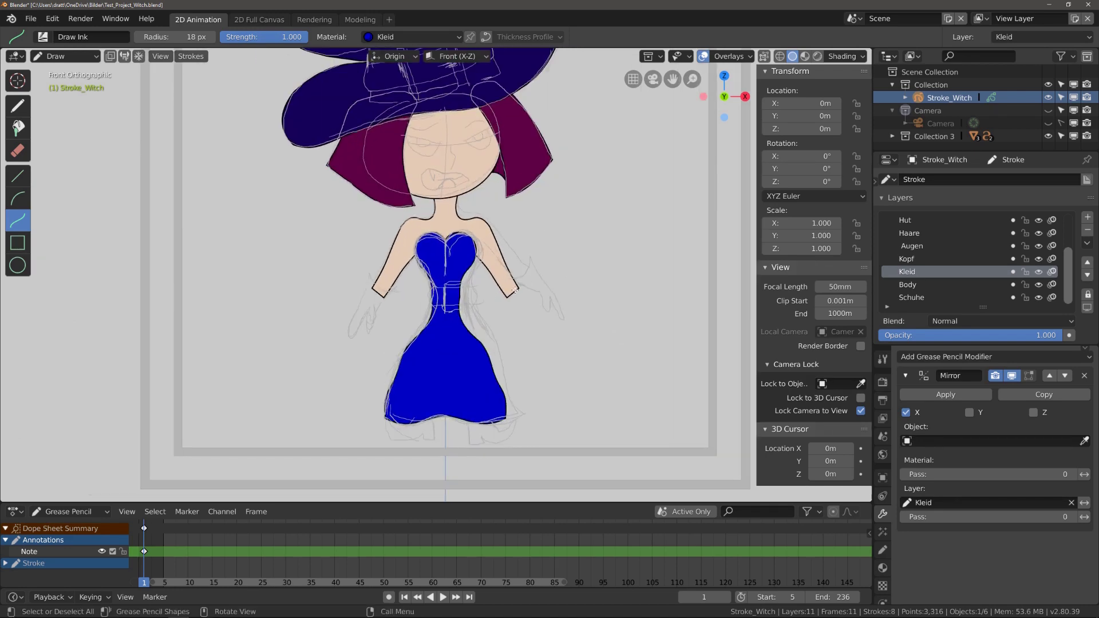
pyautogui.scroll(3, 499, 300)
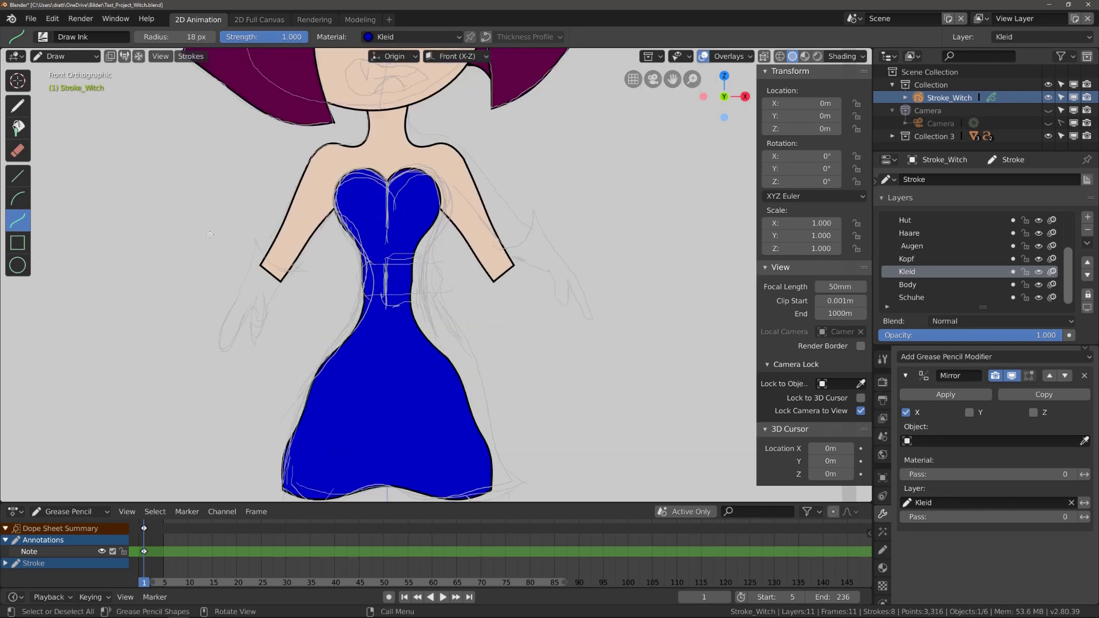
pyautogui.scroll(-2, 210, 234)
pyautogui.scroll(1, 211, 234)
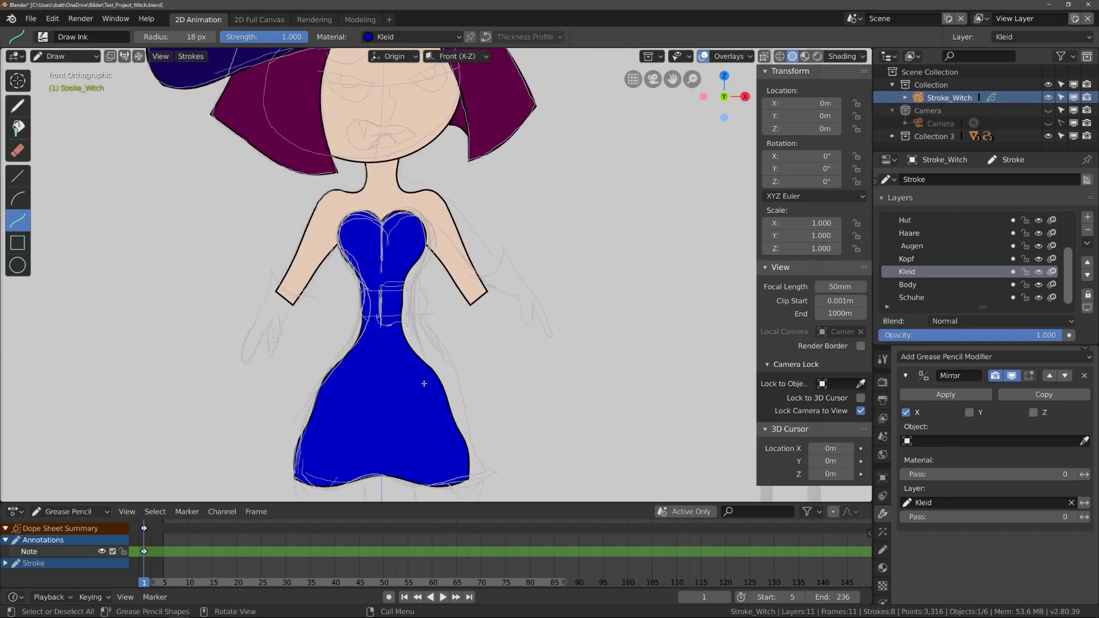
pyautogui.scroll(2, 423, 383)
pyautogui.scroll(-2, 401, 344)
pyautogui.scroll(2, 367, 298)
pyautogui.scroll(-2, 328, 250)
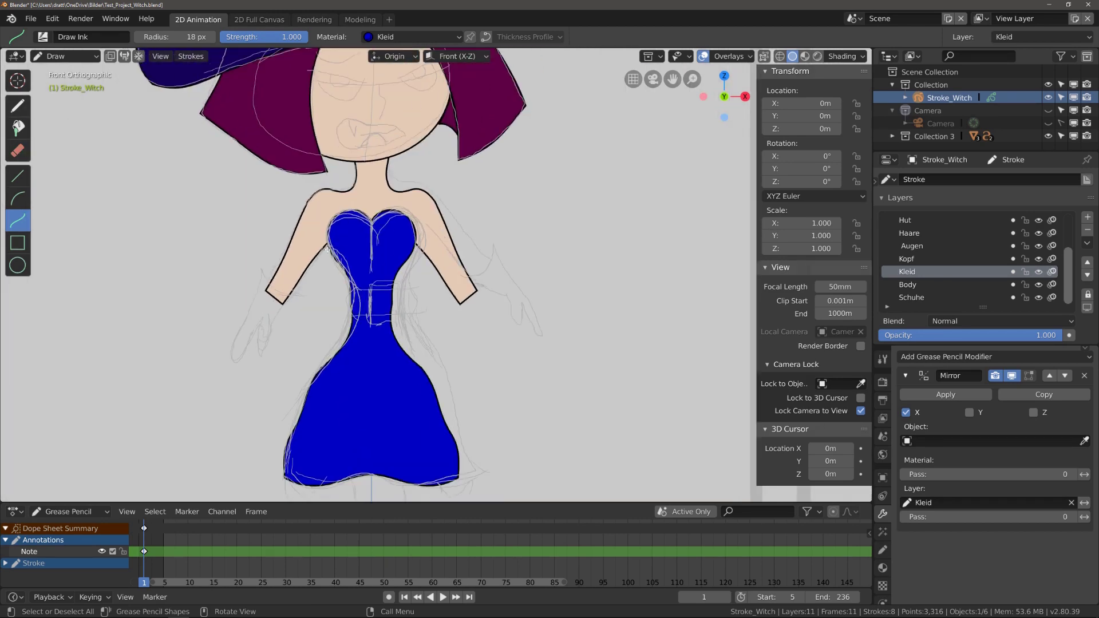
pyautogui.scroll(2, 354, 299)
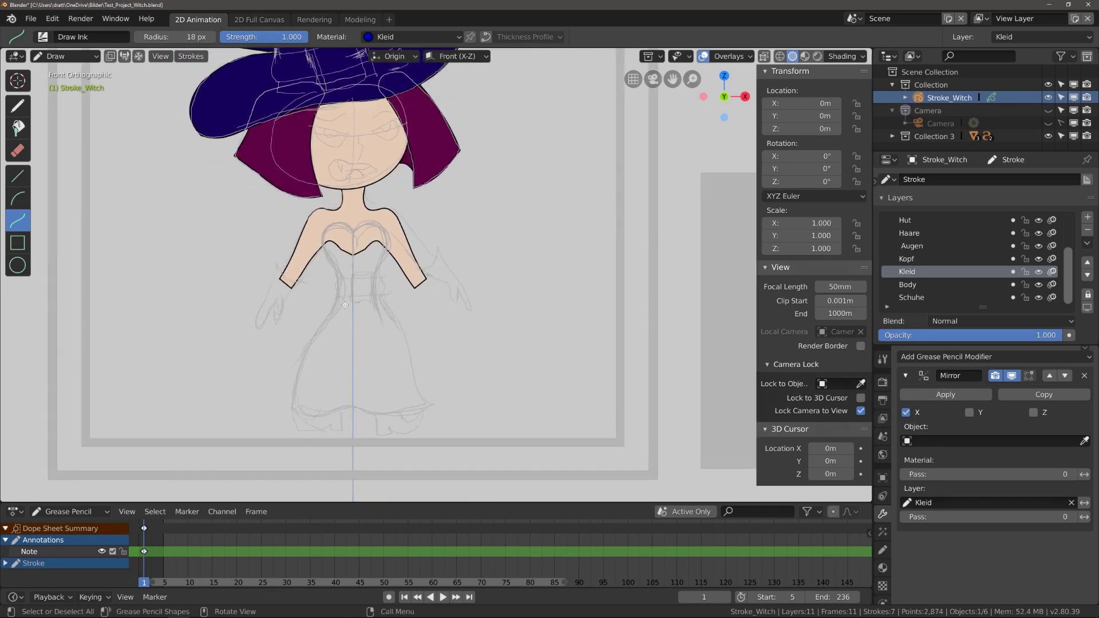
pyautogui.hotkey('alt', 'a')
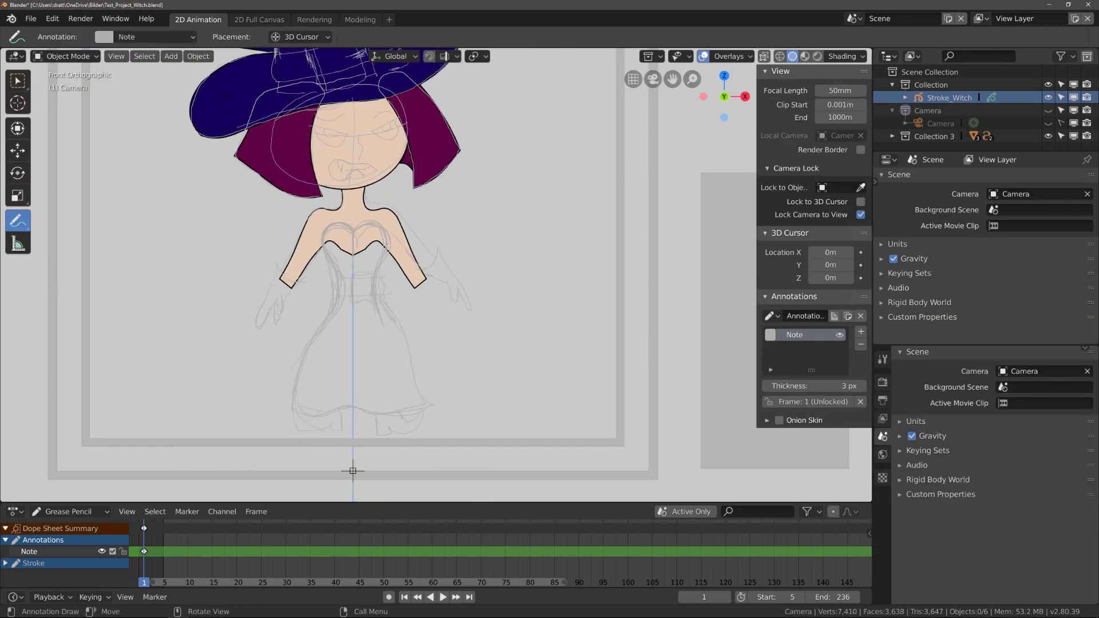
# Draw the dress's left half from neckline to hem, mirrored into a full blue dress.
pyautogui.click(67, 57)
pyautogui.click(58, 106)
pyautogui.scroll(3, 319, 370)
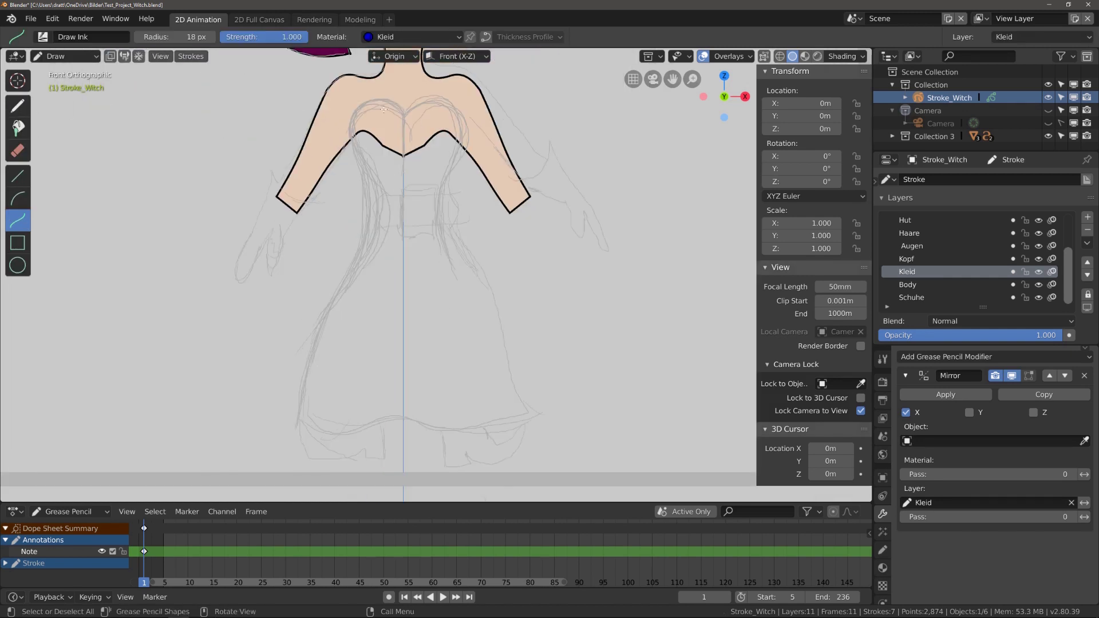
pyautogui.moveTo(405, 113); pyautogui.dragTo(352, 118)
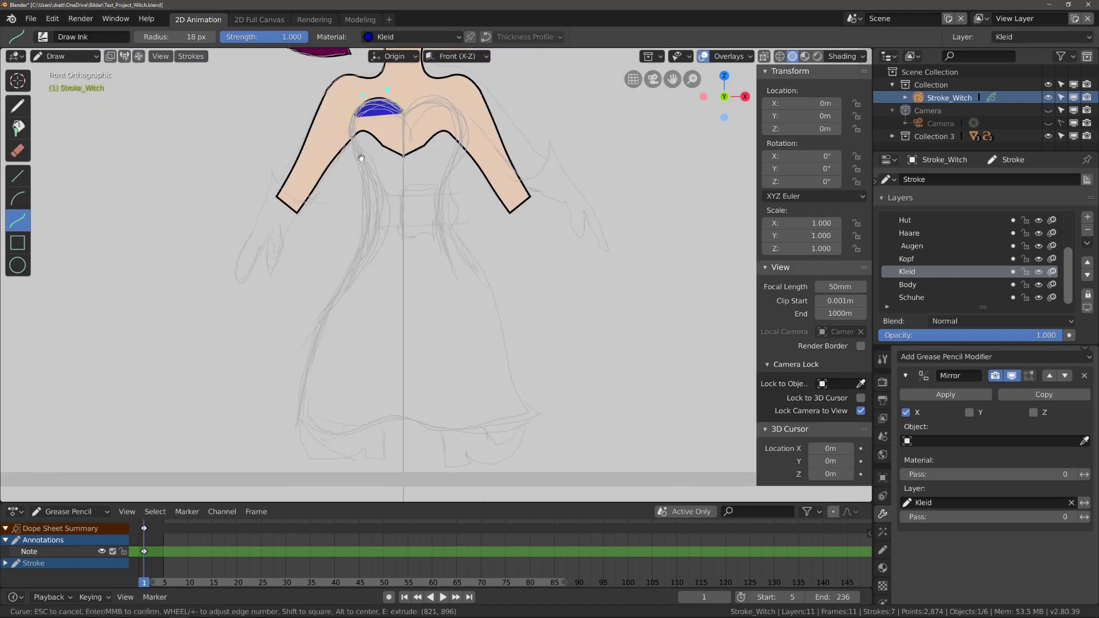
pyautogui.moveTo(362, 158); pyautogui.dragTo(357, 137)
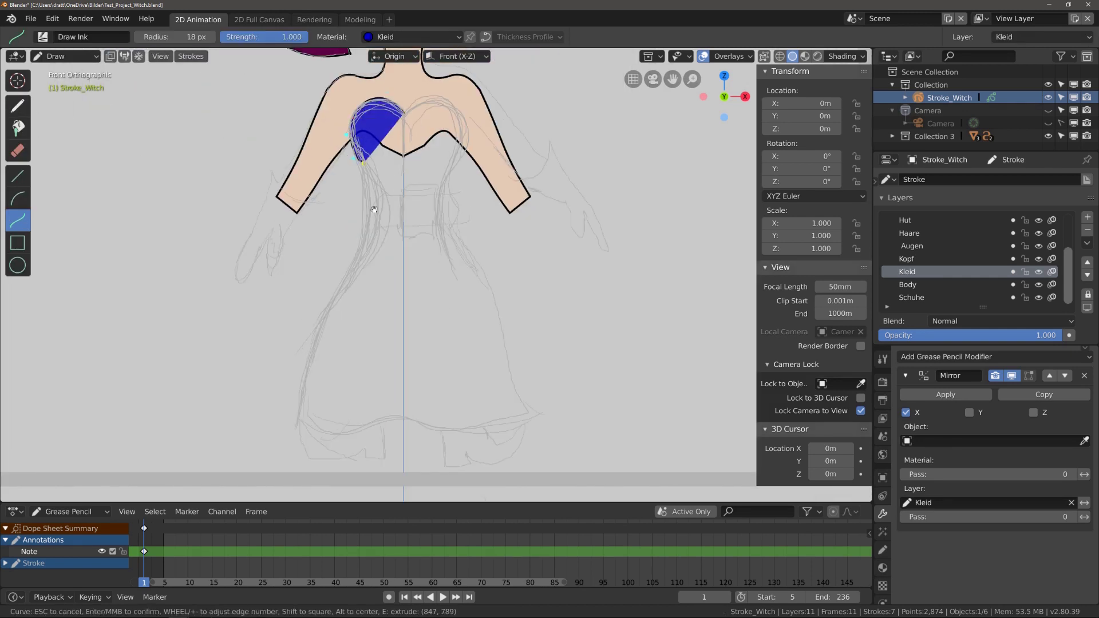
pyautogui.press('e')
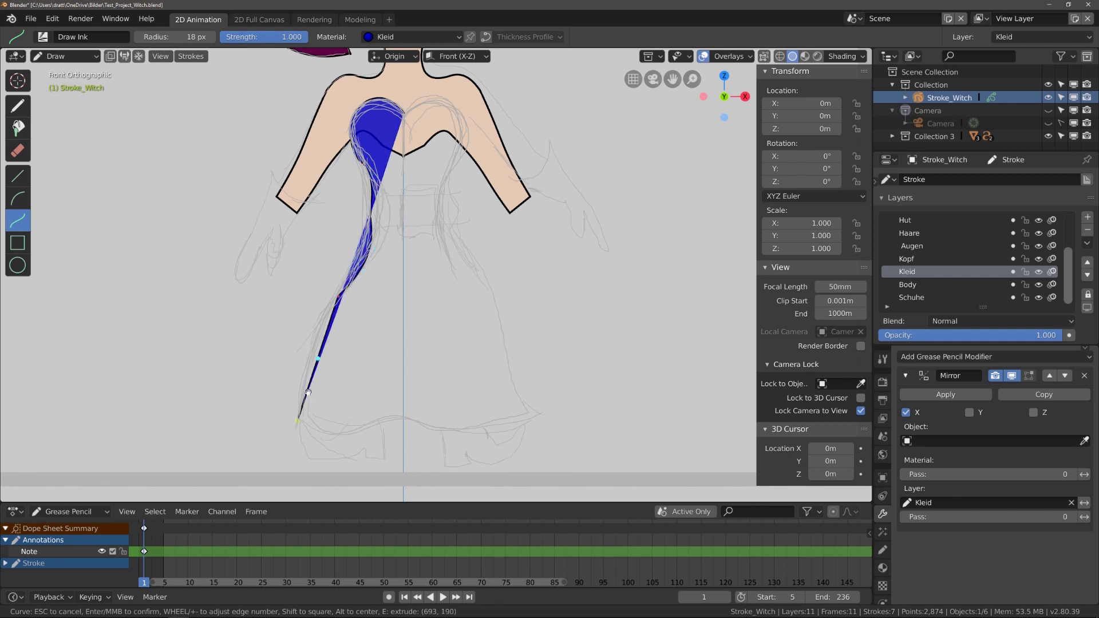
pyautogui.press('e')
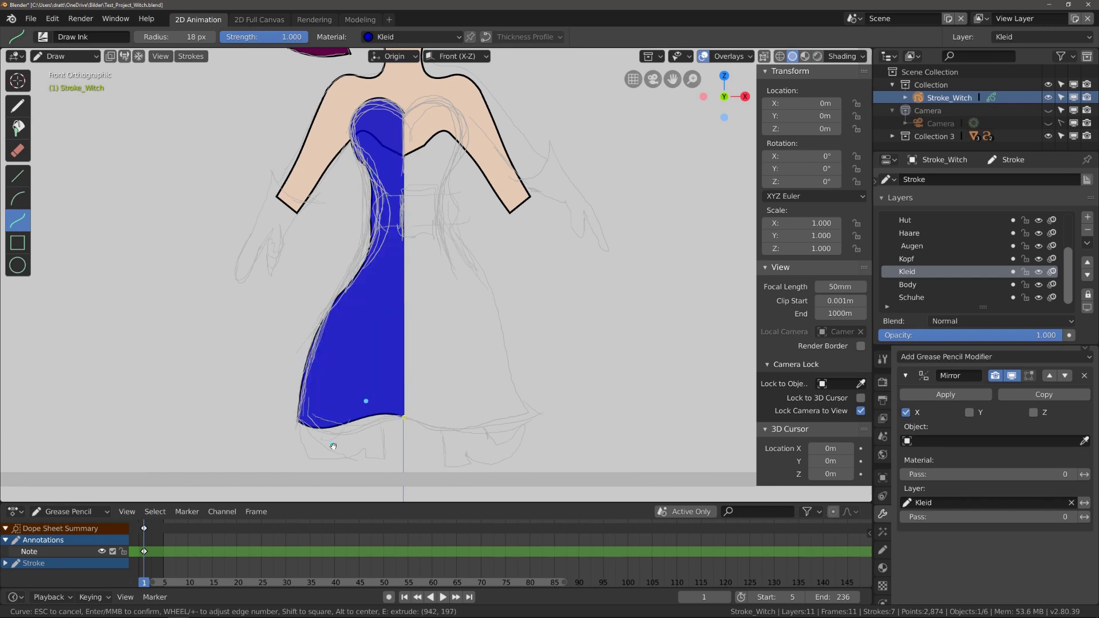
pyautogui.press('Return')
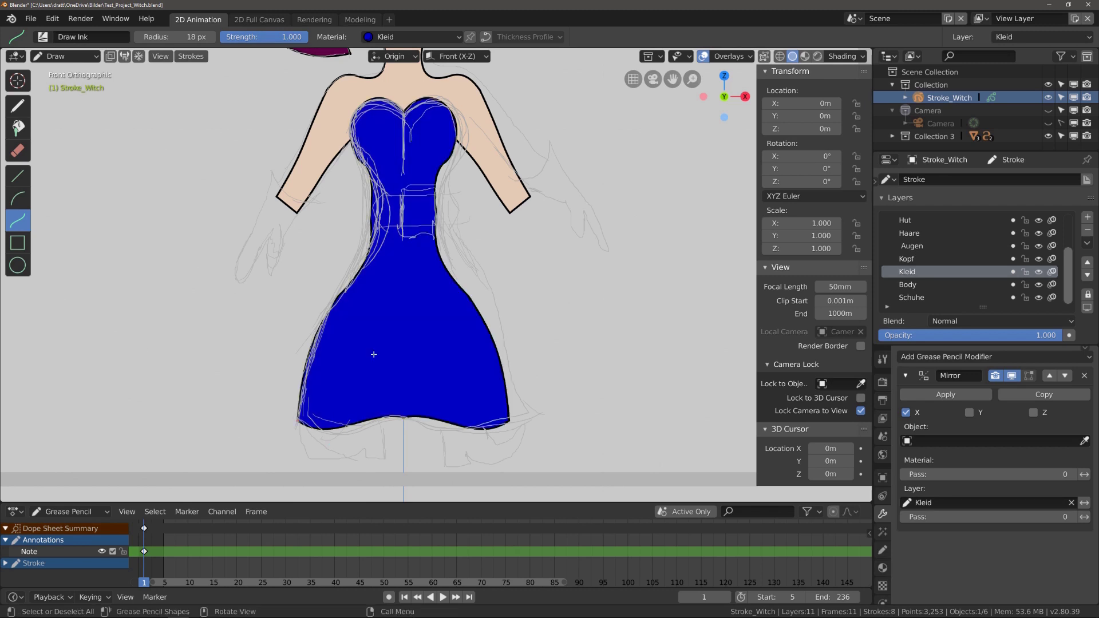
pyautogui.scroll(-4, 357, 343)
pyautogui.scroll(2, 357, 344)
pyautogui.click(66, 56)
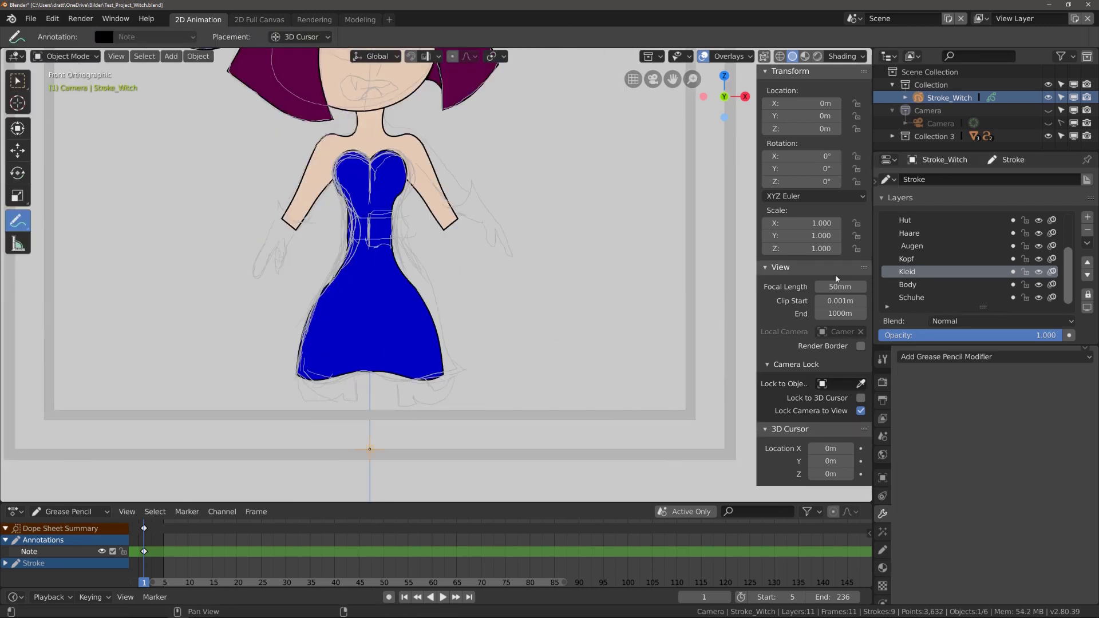
# Add a Mirror modifier on the Schuhe layer, then deselect the witch.
pyautogui.scroll(-1, 435, 328)
pyautogui.click(912, 297)
pyautogui.click(973, 357)
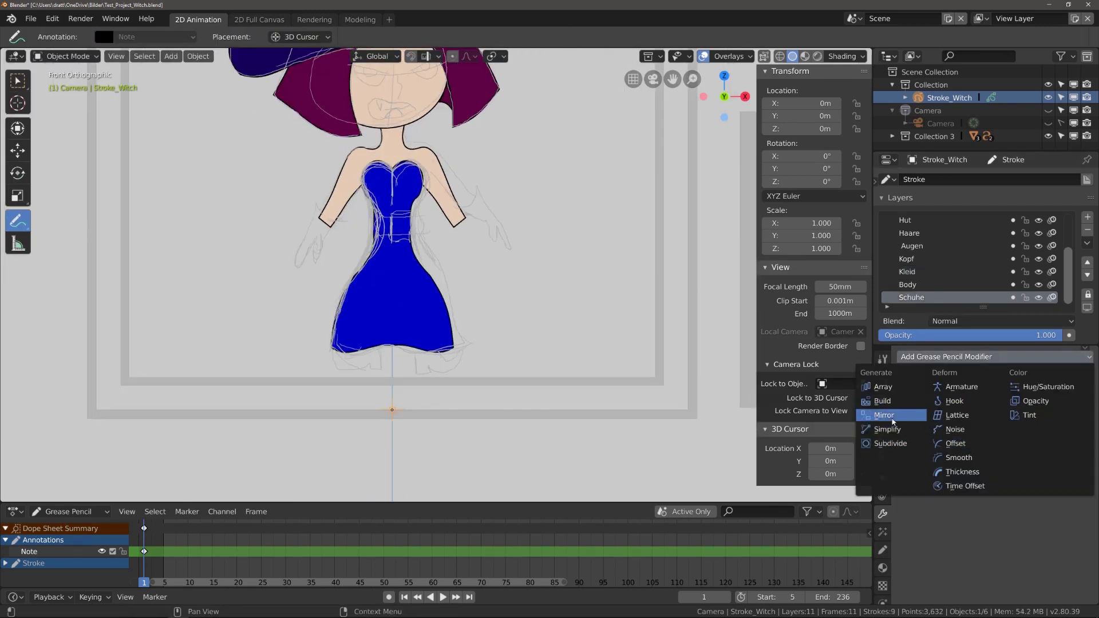
pyautogui.click(885, 415)
pyautogui.scroll(4, 355, 391)
pyautogui.scroll(1, 354, 392)
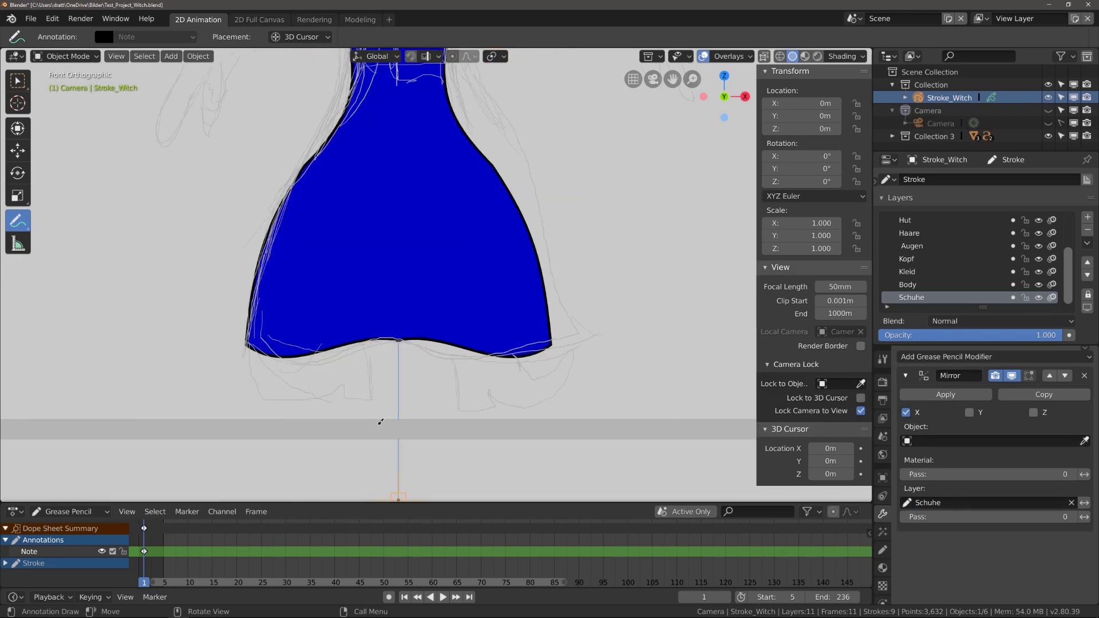
pyautogui.hotkey('alt', 'a')
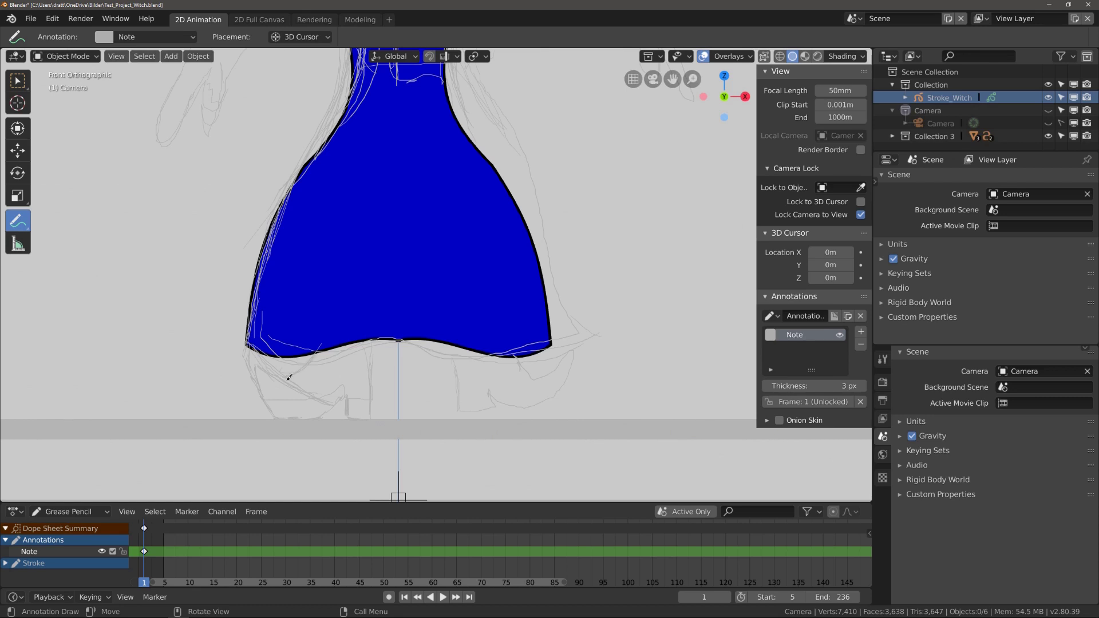
# Draw the left boot as a filled curve in the light brown Schuh hell material.
pyautogui.click(65, 56)
pyautogui.click(57, 103)
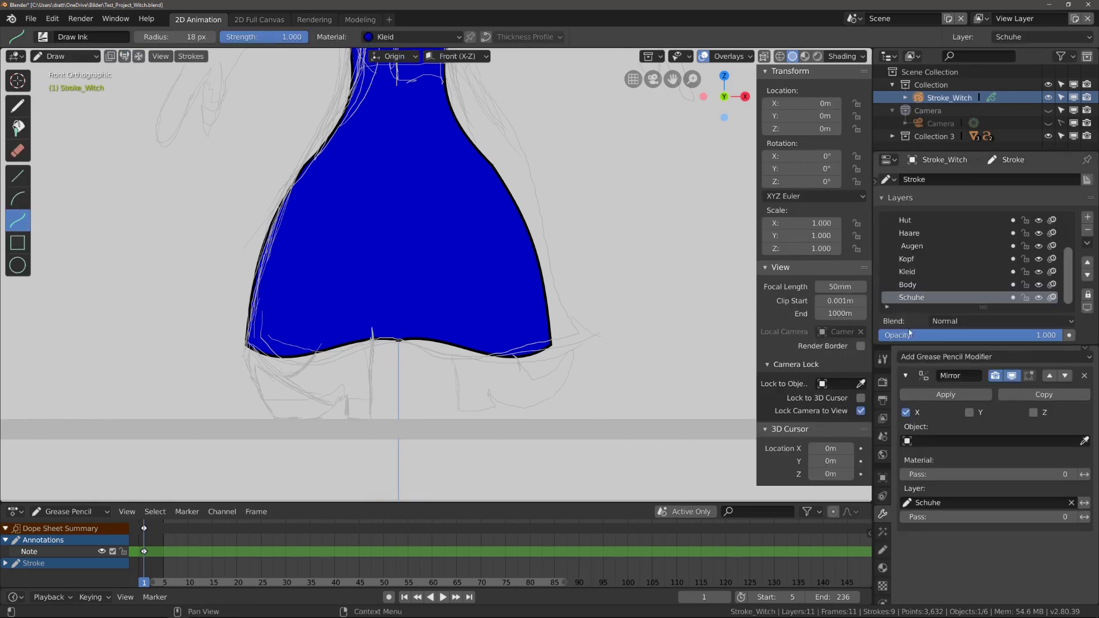
pyautogui.click(883, 567)
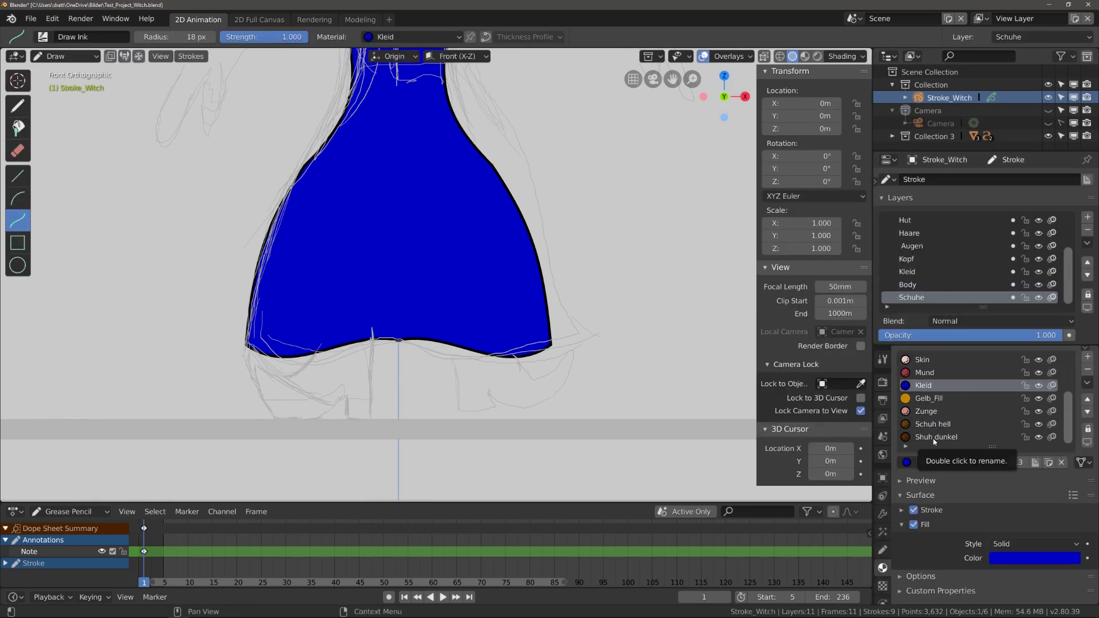
pyautogui.click(933, 425)
pyautogui.moveTo(255, 365); pyautogui.dragTo(273, 418)
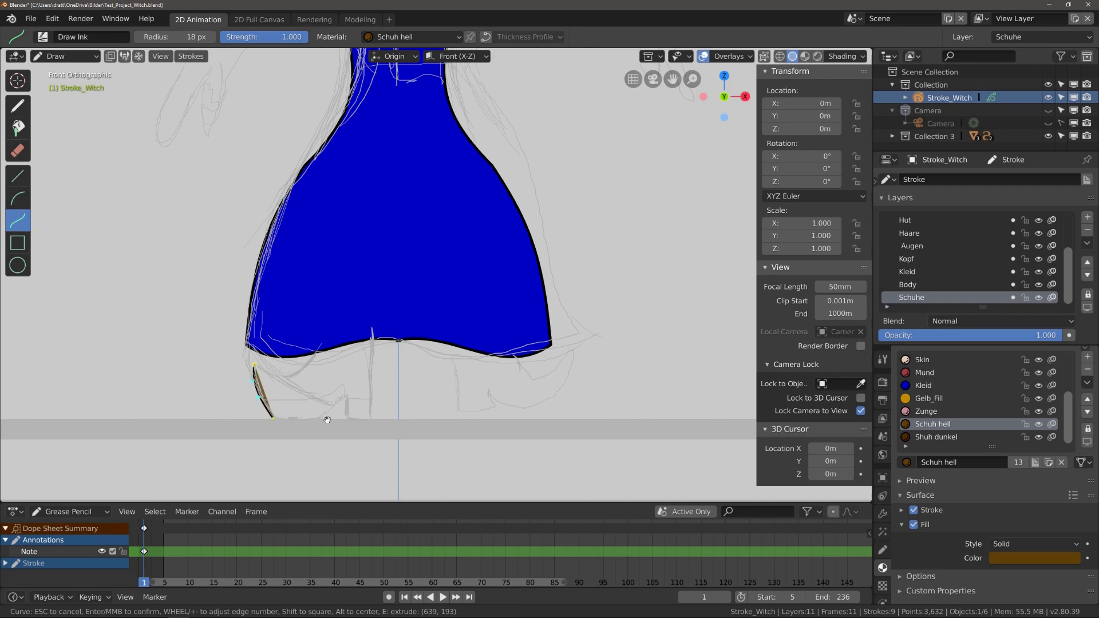
pyautogui.press('e')
pyautogui.press('Return')
# Draw the second boot shape in the dark brown Shuh dunkel material.
pyautogui.click(936, 437)
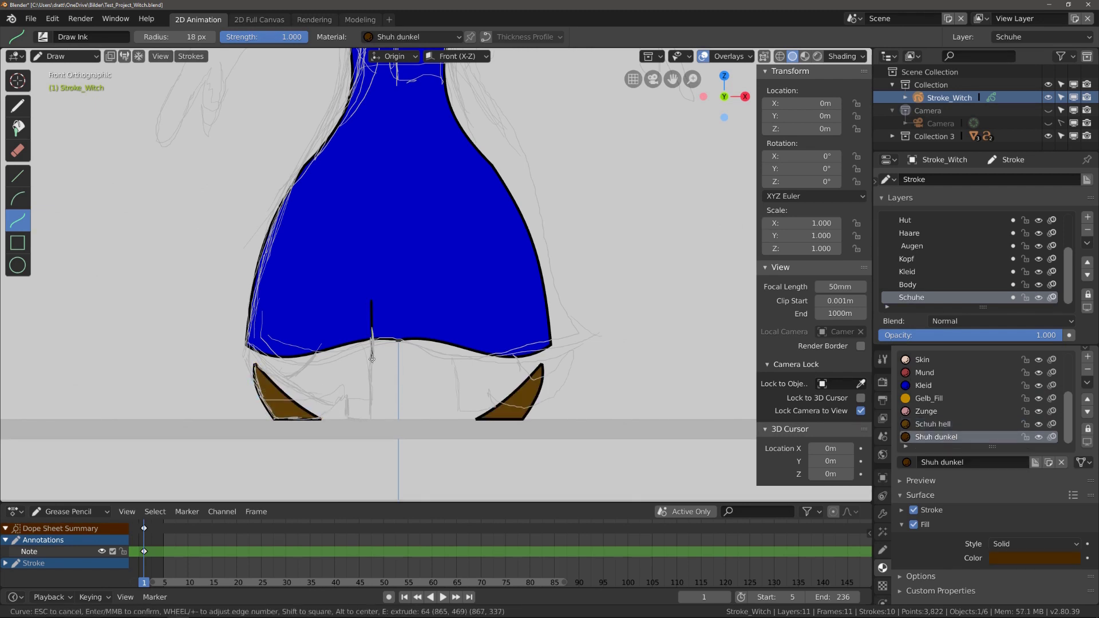
pyautogui.moveTo(372, 302); pyautogui.dragTo(370, 420)
pyautogui.press('e')
pyautogui.press('e')
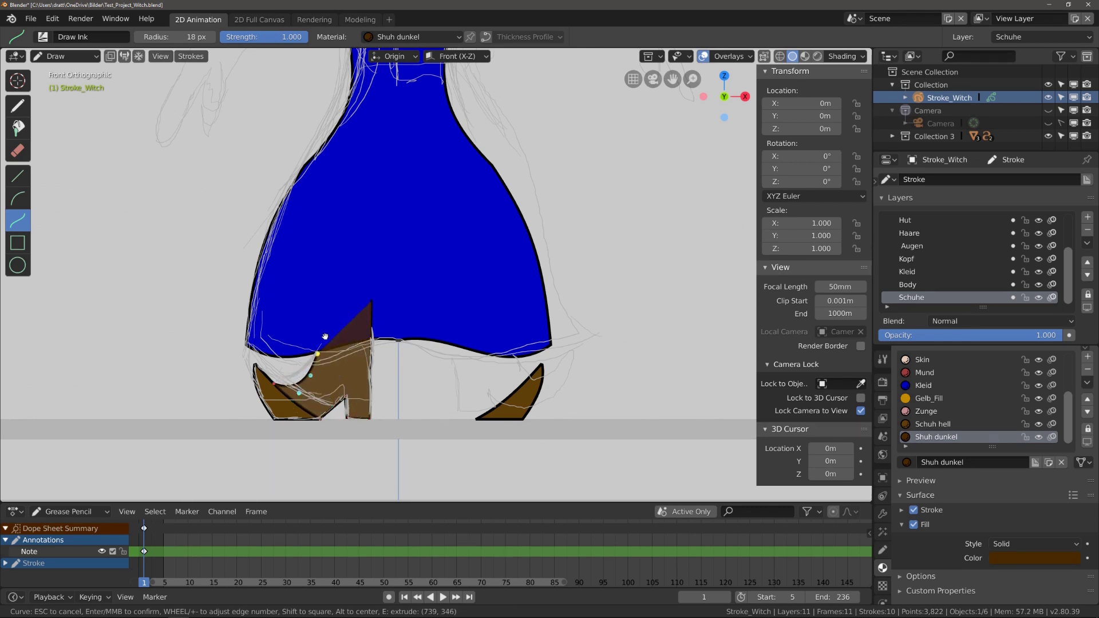
pyautogui.press('e')
pyautogui.press('Return')
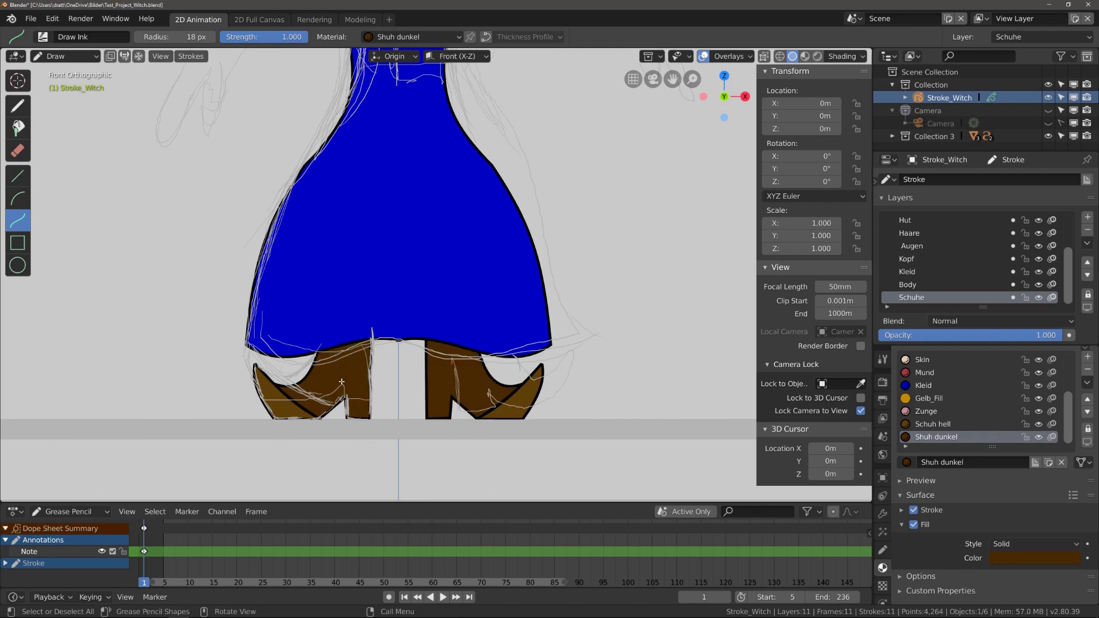
# Leave Draw mode, make Ledergürtel the active layer, and return to Draw mode.
pyautogui.hotkey('ctrl', 'Tab')
pyautogui.scroll(-4, 491, 322)
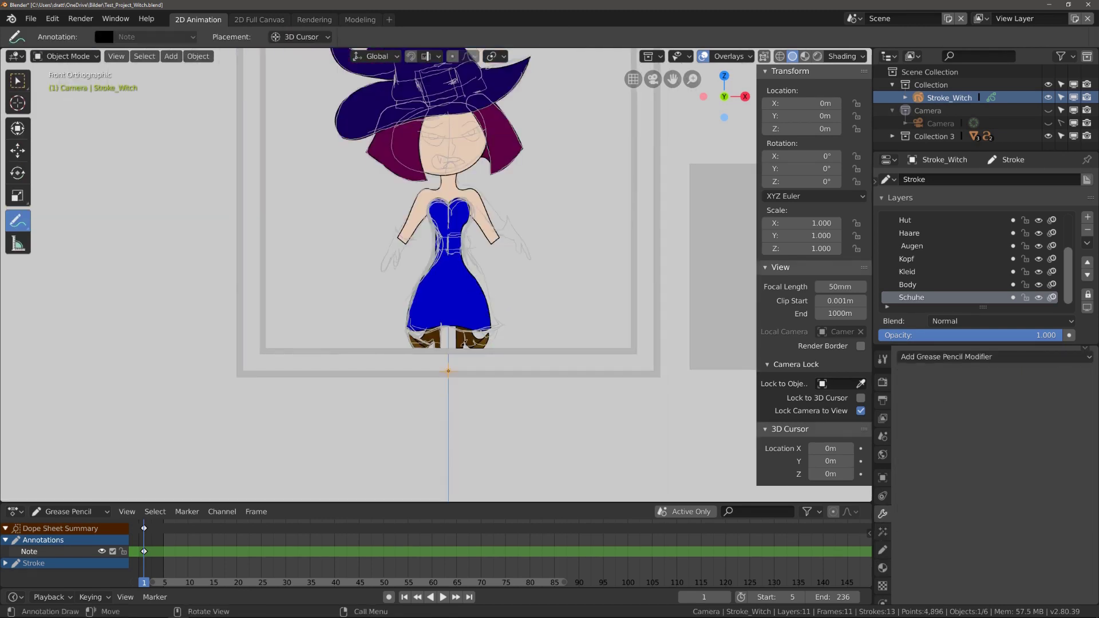
pyautogui.scroll(5, 491, 322)
pyautogui.scroll(-4, 492, 322)
pyautogui.scroll(6, 492, 322)
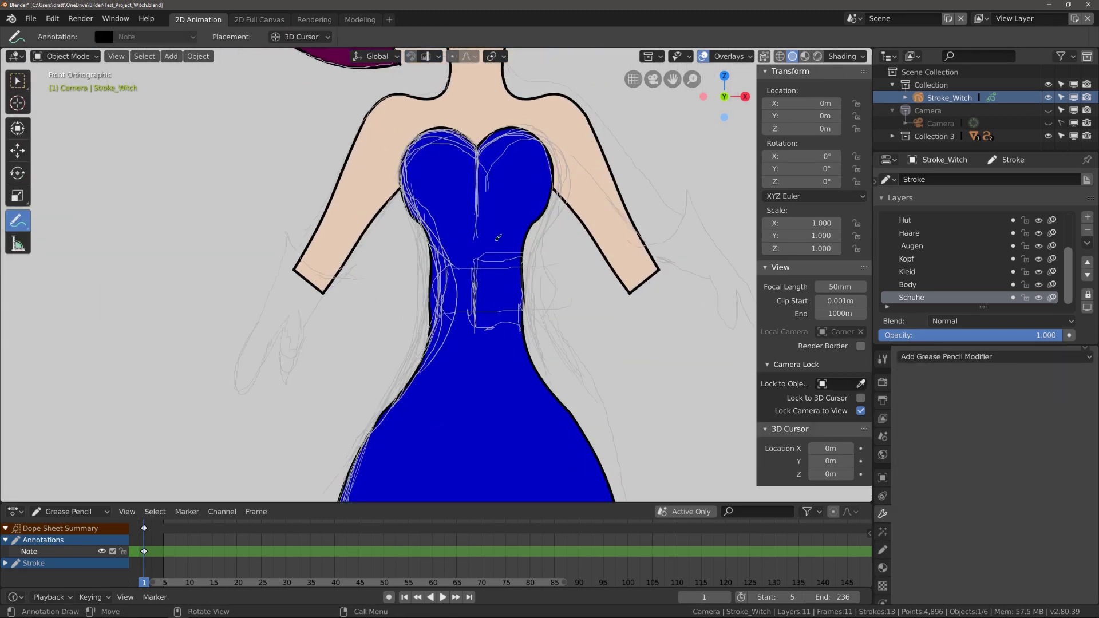
pyautogui.scroll(3, 924, 243)
pyautogui.click(922, 246)
pyautogui.click(883, 568)
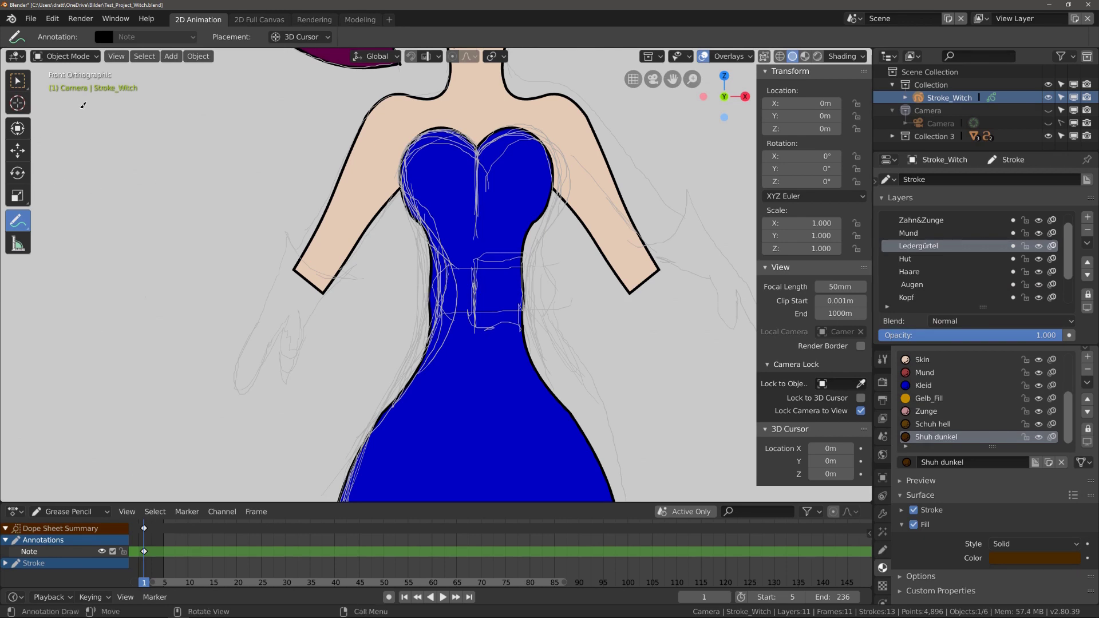
pyautogui.click(66, 56)
pyautogui.click(63, 125)
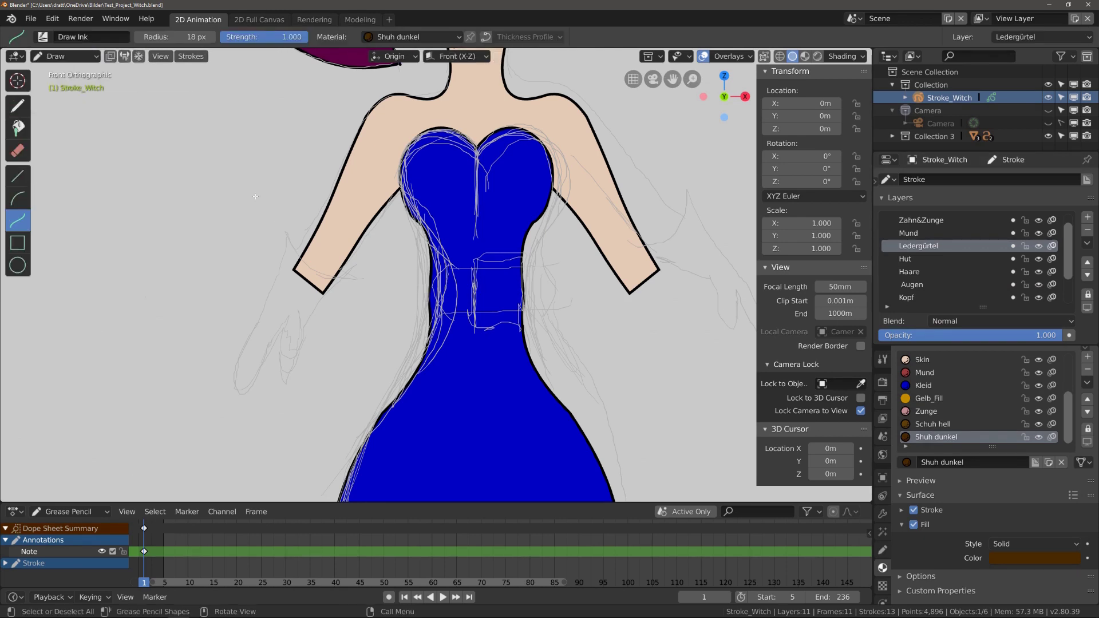
# Draw a dark brown belt around the dress waist with extruded arcs.
pyautogui.click(18, 198)
pyautogui.scroll(3, 470, 270)
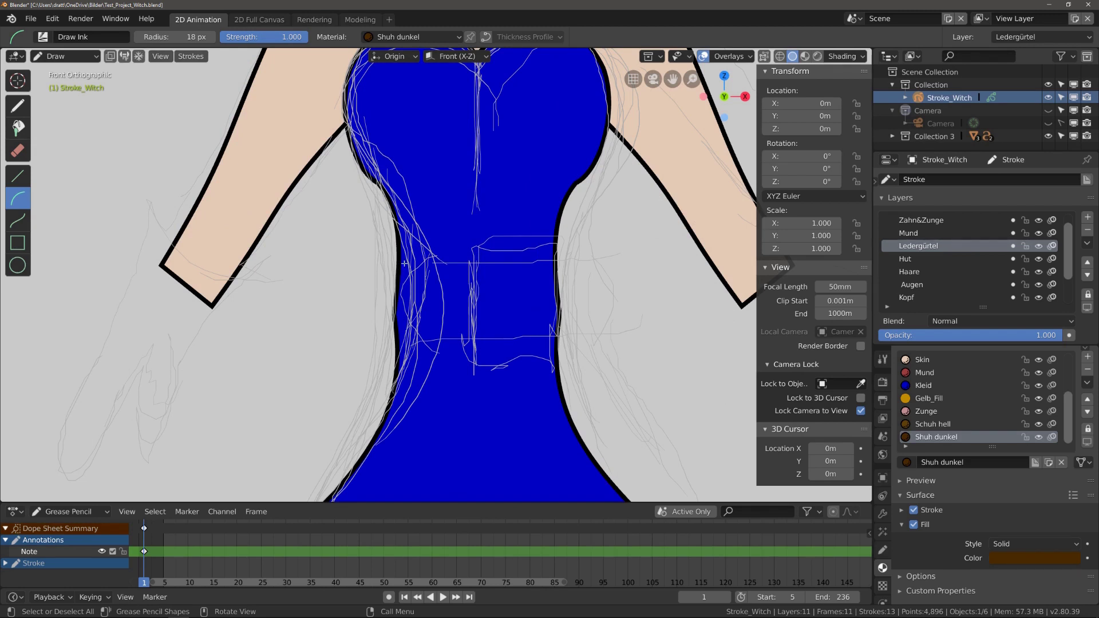
pyautogui.moveTo(398, 268); pyautogui.dragTo(397, 347)
pyautogui.press('e')
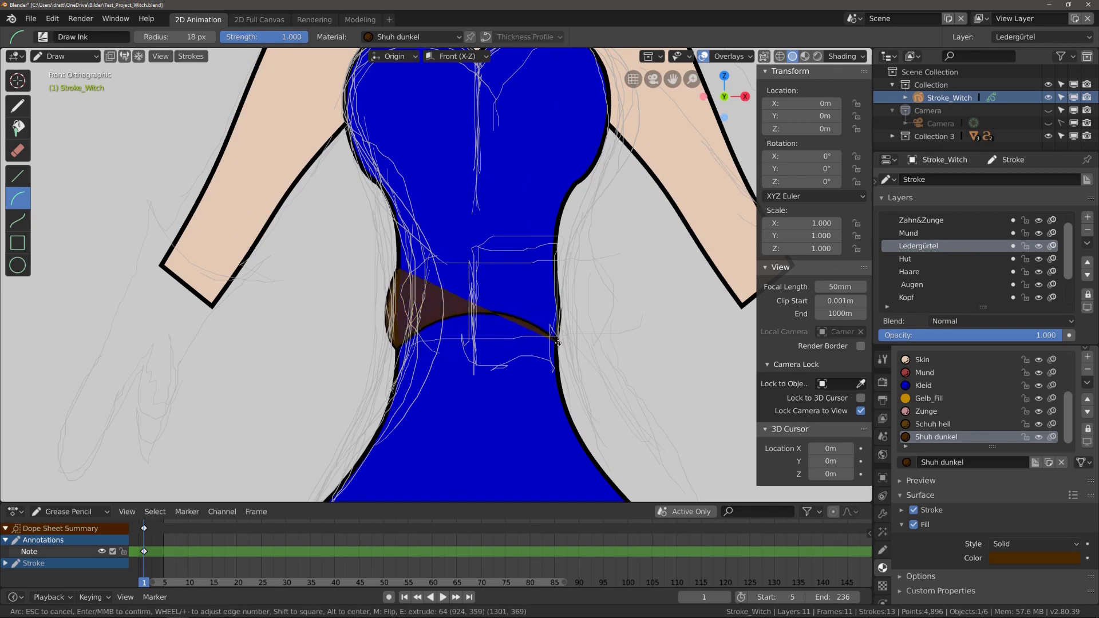
pyautogui.press('e')
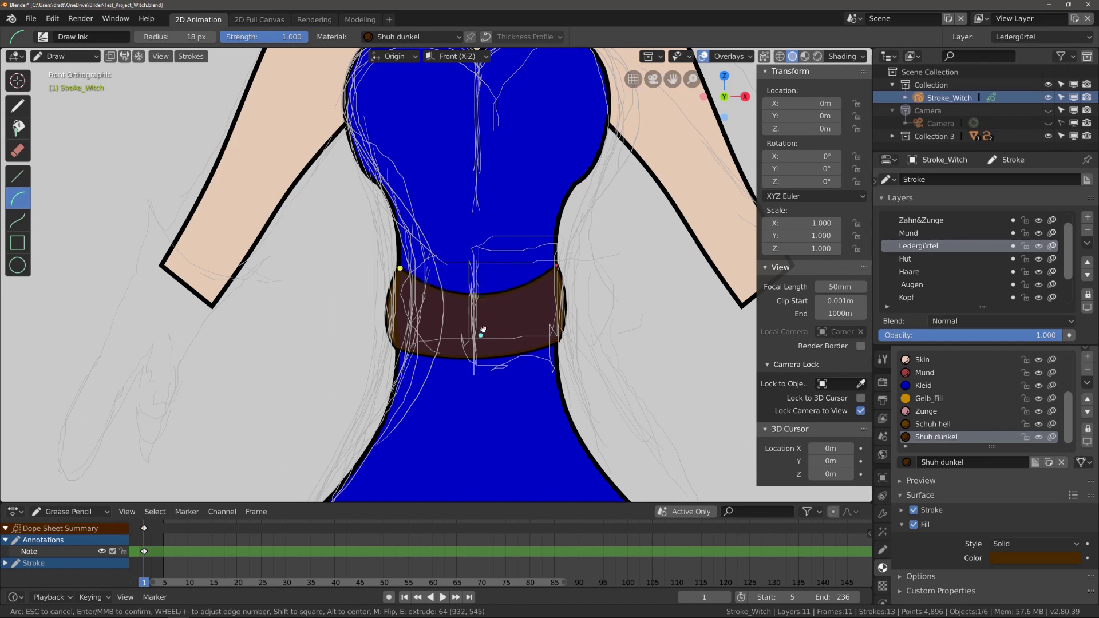
pyautogui.press('Return')
pyautogui.scroll(-2, 504, 389)
pyautogui.scroll(5, 513, 326)
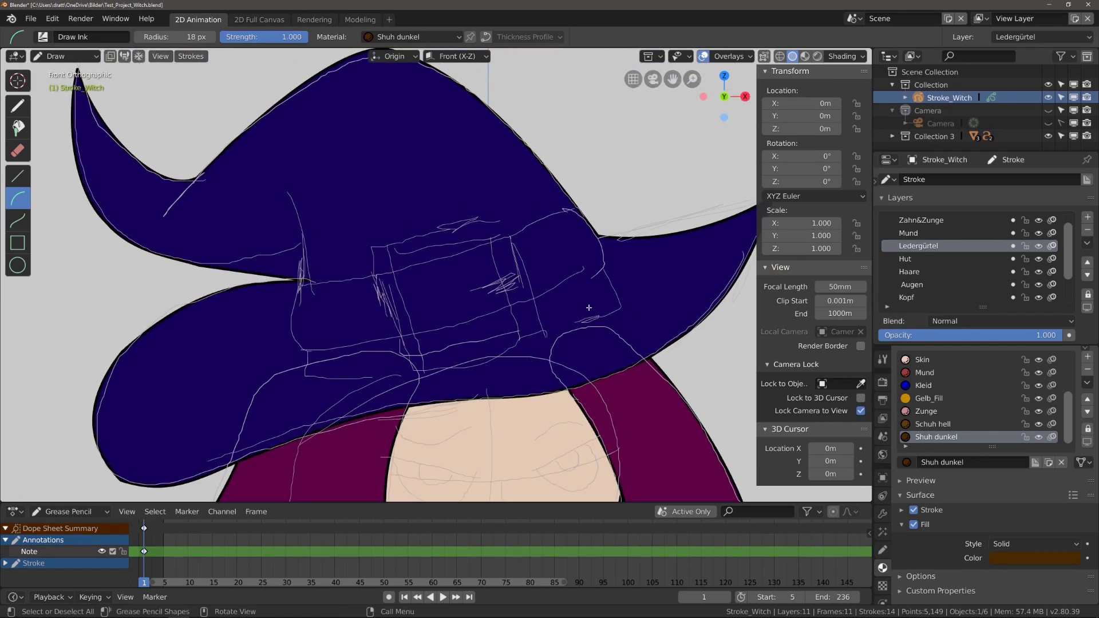
# Draw a brown arc band across the witch's hat.
pyautogui.moveTo(311, 280); pyautogui.dragTo(311, 354)
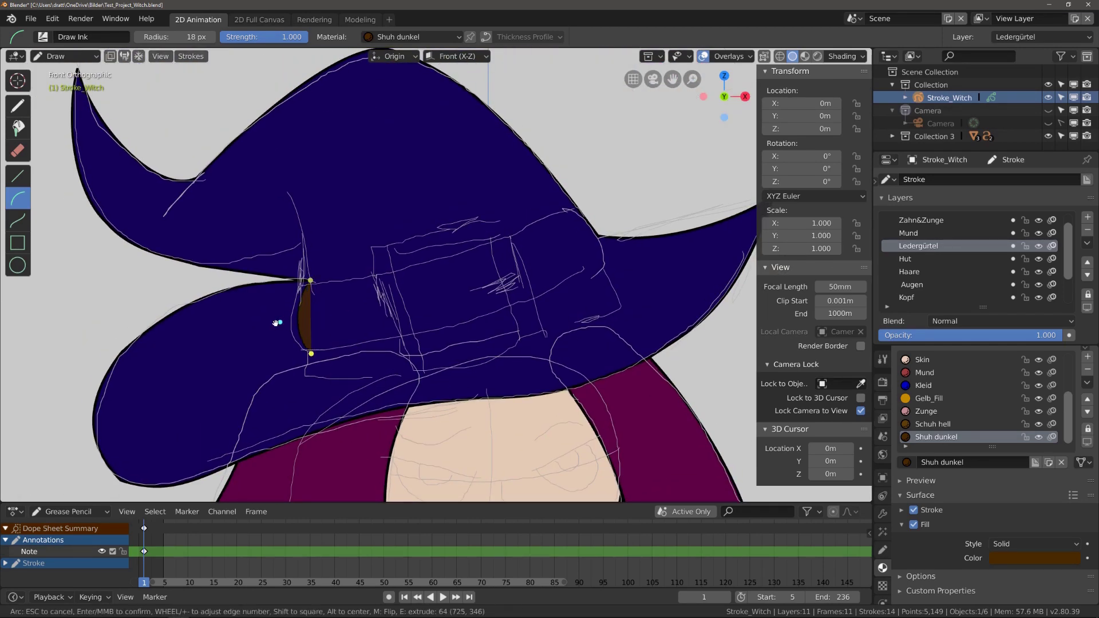
pyautogui.press('e')
pyautogui.press('e')
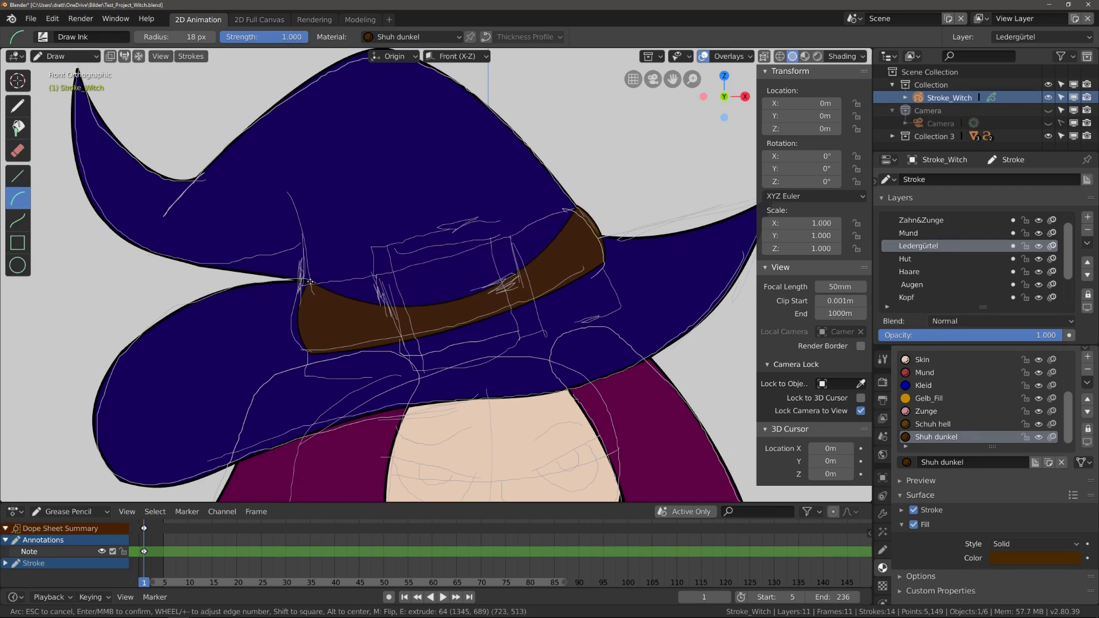
pyautogui.press('Return')
pyautogui.scroll(-2, 515, 277)
pyautogui.scroll(-3, 542, 278)
pyautogui.scroll(-1, 541, 277)
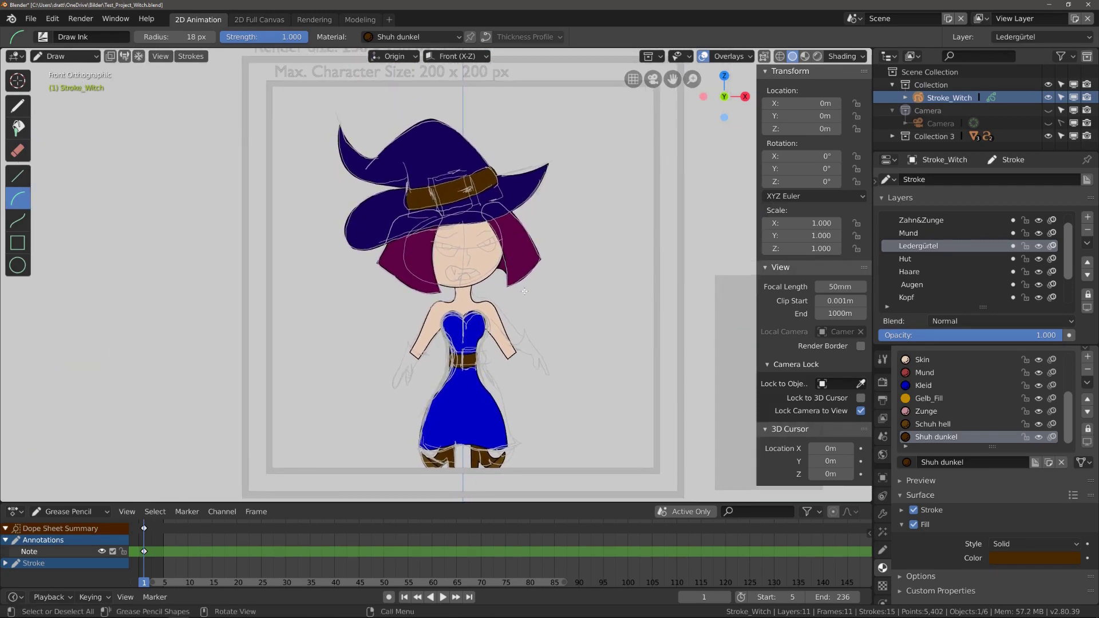
pyautogui.scroll(3, 550, 275)
pyautogui.scroll(2, 559, 272)
pyautogui.scroll(1, 564, 270)
# In Object mode, check tool, workspace and viewport overlay settings in the Modeling workspace.
pyautogui.click(66, 56)
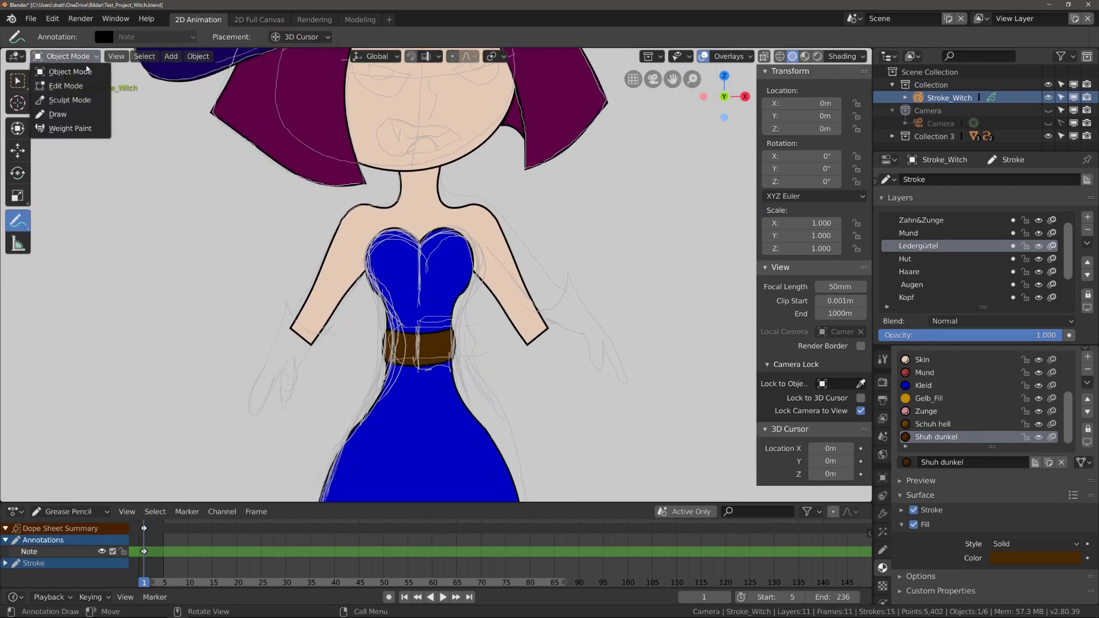
pyautogui.click(69, 115)
pyautogui.keyDown('shift'); pyautogui.moveTo(564, 290); pyautogui.dragTo(557, 270, button='middle'); pyautogui.keyUp('shift')
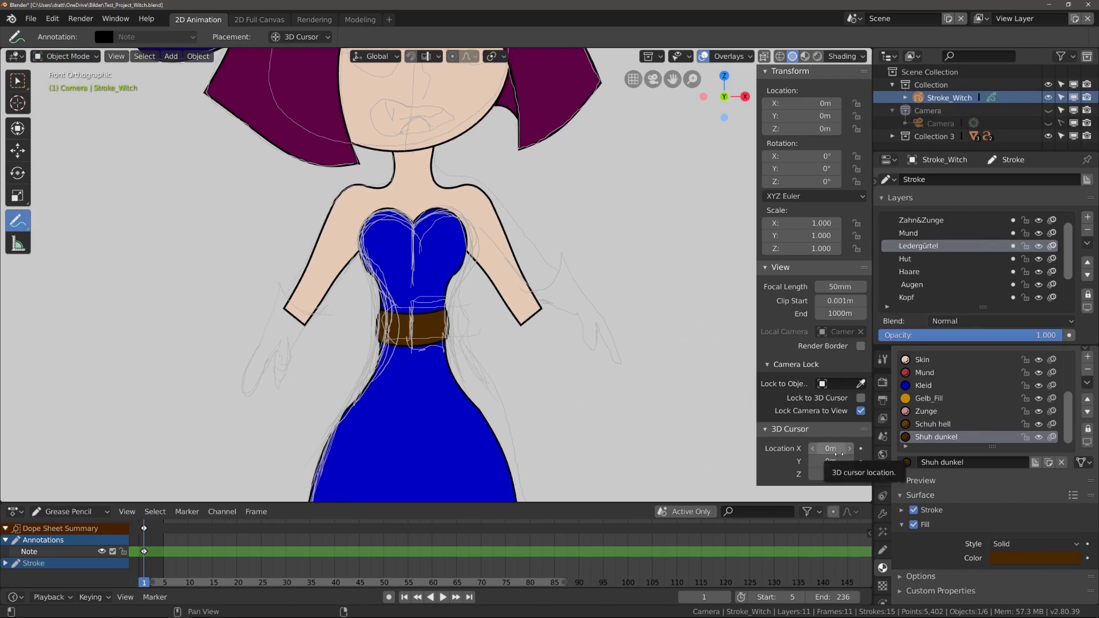
pyautogui.hotkey('ctrl', 'pageup')
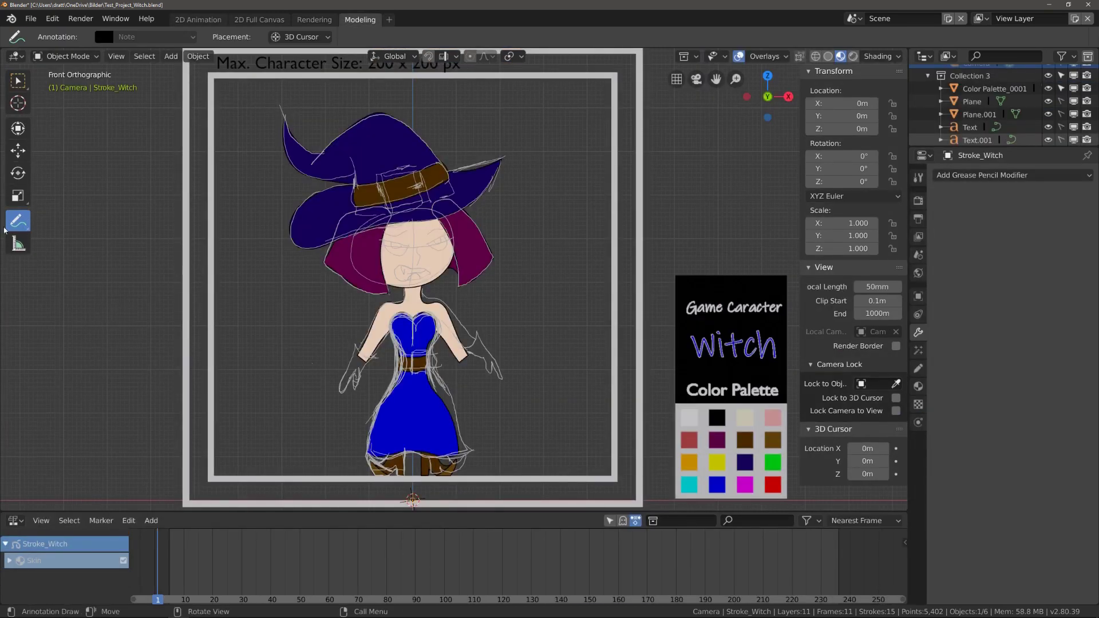
pyautogui.click(918, 177)
pyautogui.click(963, 248)
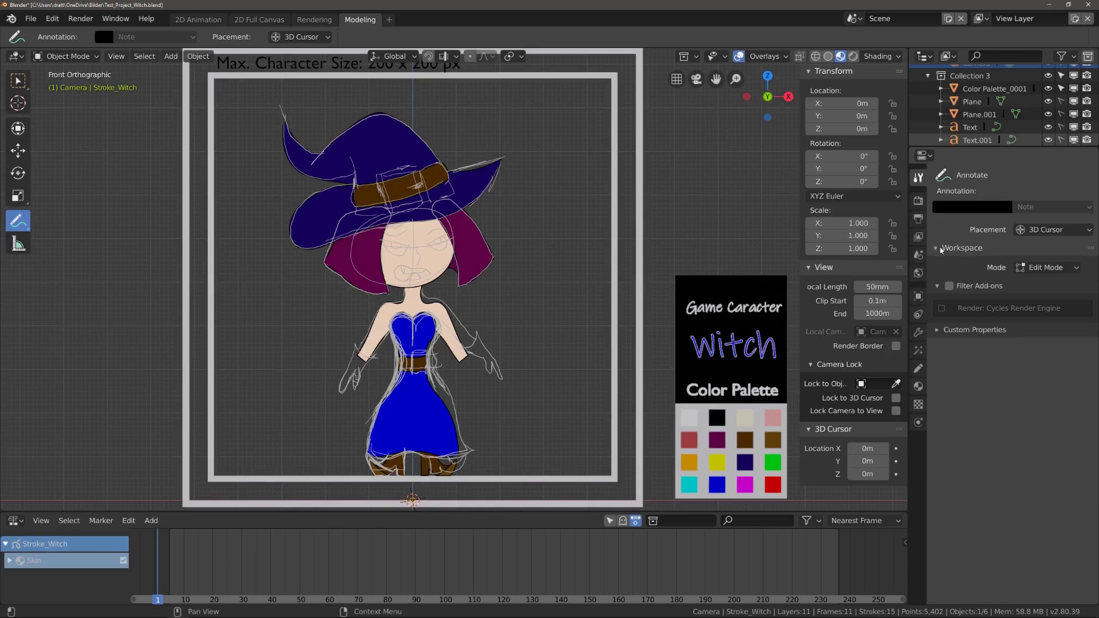
pyautogui.click(810, 429)
pyautogui.click(813, 365)
pyautogui.click(786, 56)
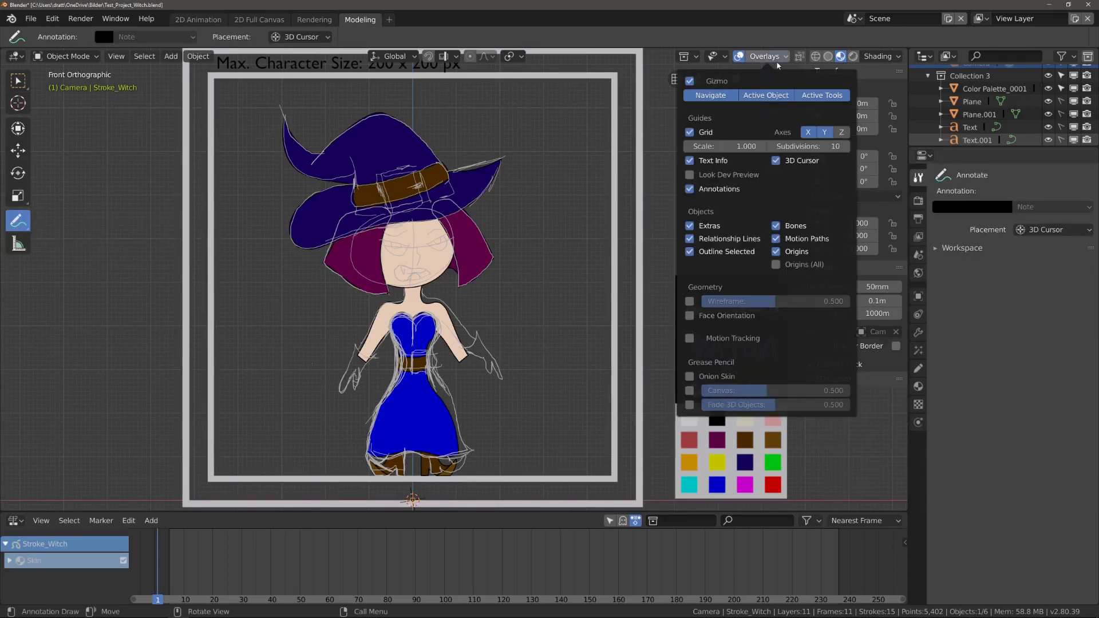
pyautogui.click(690, 190)
pyautogui.click(691, 190)
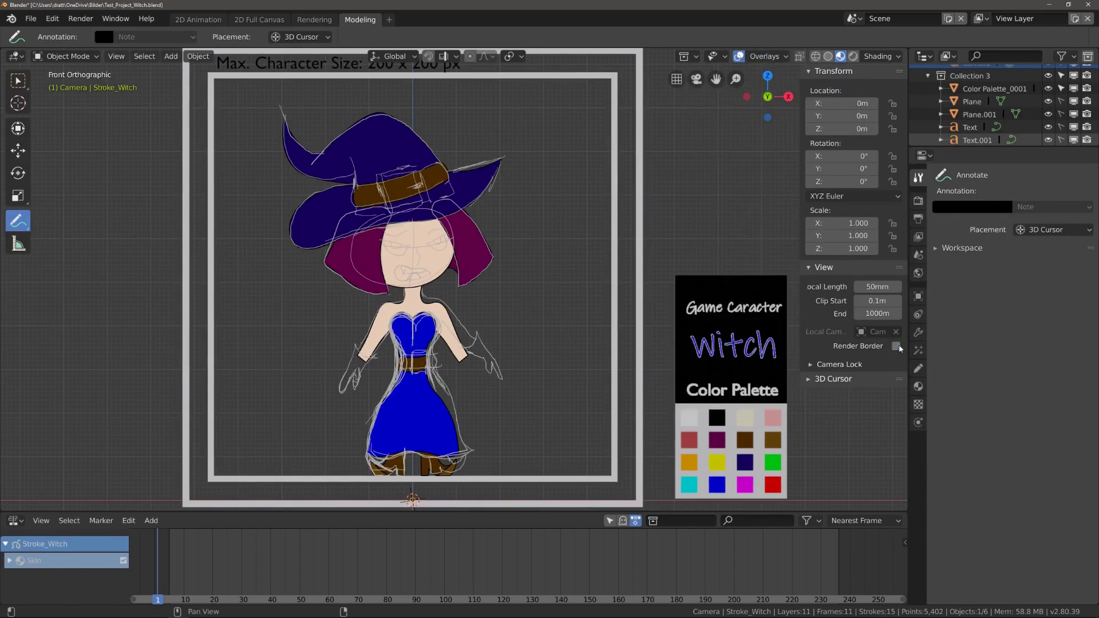
pyautogui.click(814, 364)
# Back in 2D Animation, draw on Stroke_Witch and add a Handschuhe layer above Kleid.
pyautogui.click(198, 20)
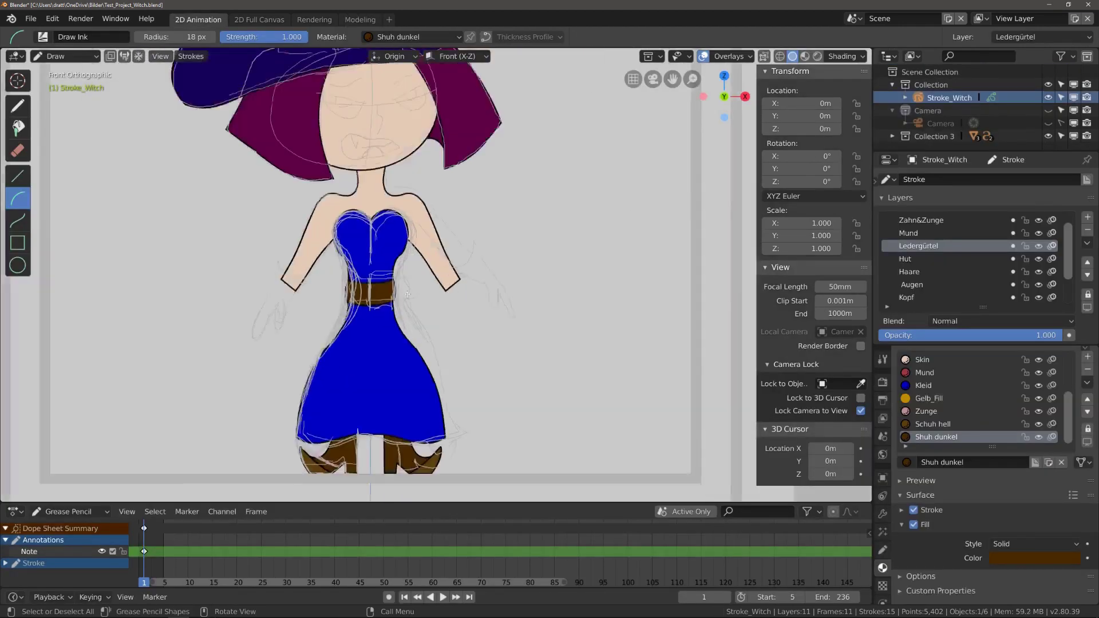
pyautogui.click(66, 56)
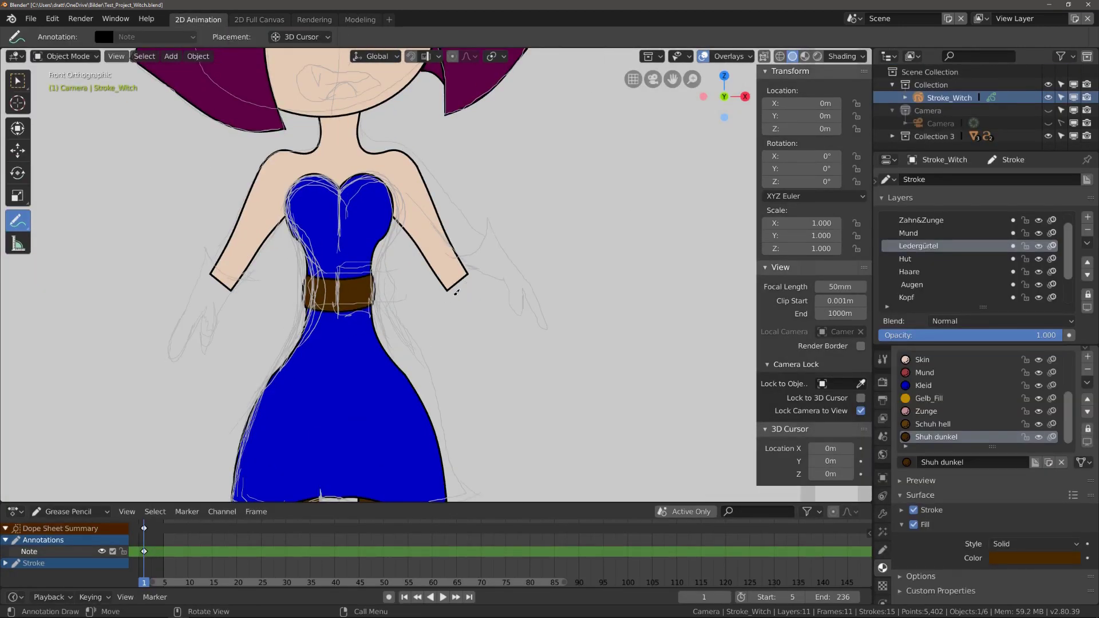
pyautogui.hotkey('alt', 'a')
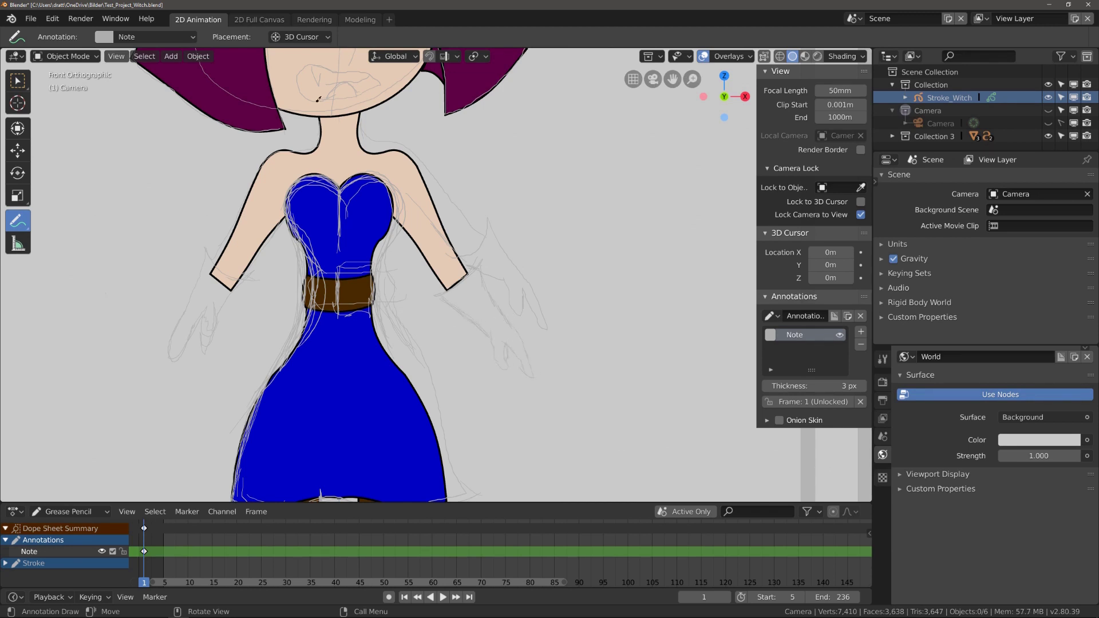
pyautogui.click(949, 98)
pyautogui.click(66, 56)
pyautogui.click(58, 112)
pyautogui.click(921, 284)
pyautogui.click(1088, 217)
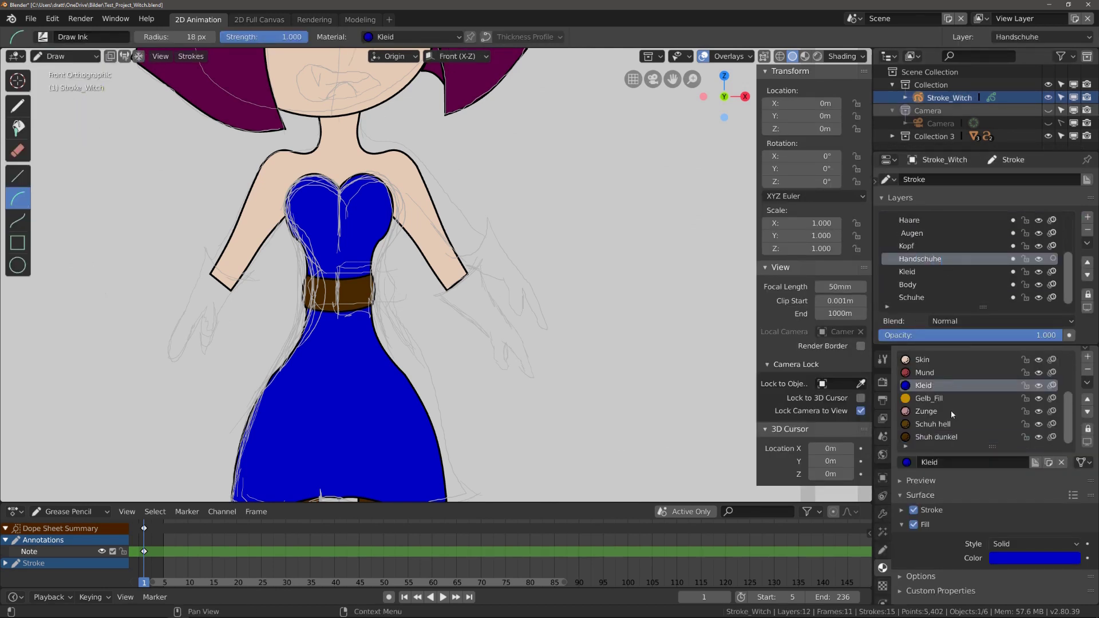
# Pick the Hut material, use the Curve tool, and add a Mirror modifier.
pyautogui.scroll(2, 950, 411)
pyautogui.click(922, 372)
pyautogui.scroll(1, 516, 304)
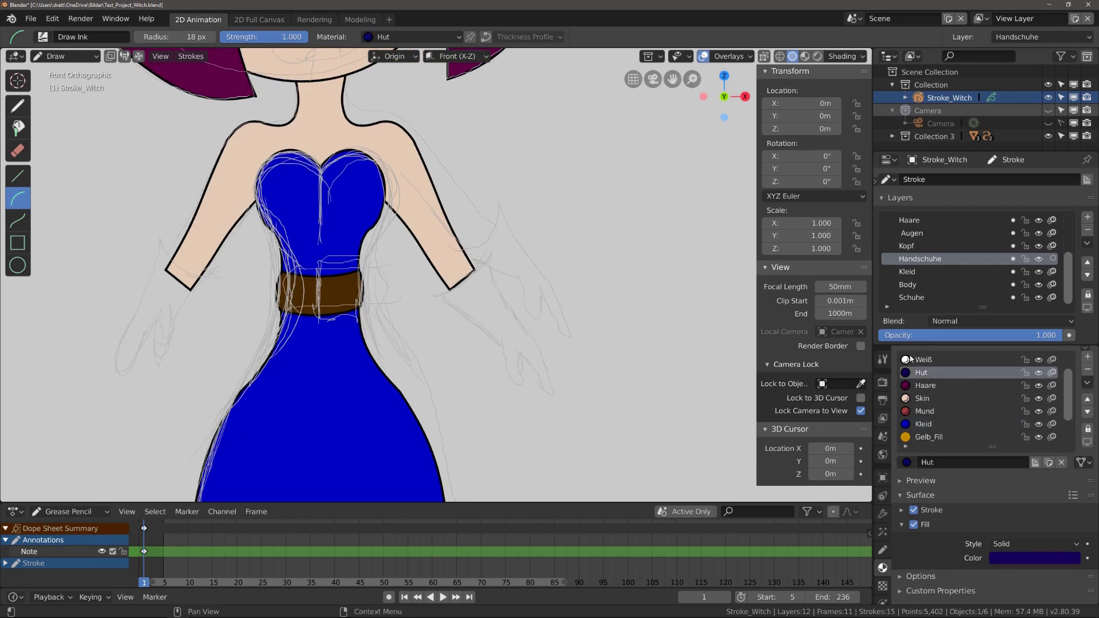
pyautogui.click(17, 220)
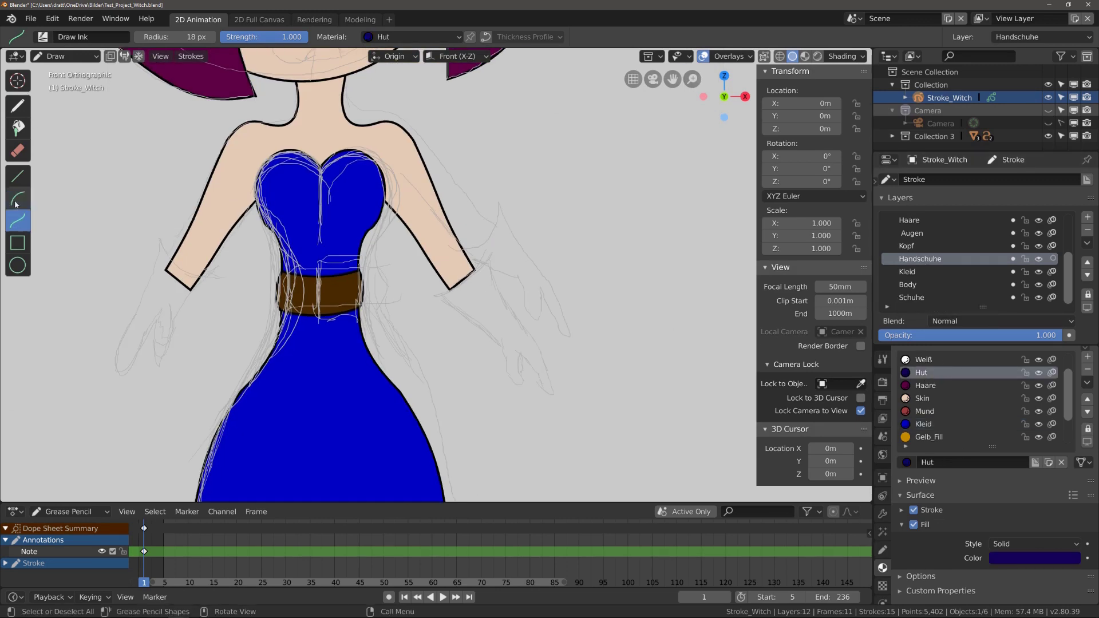
pyautogui.click(883, 359)
pyautogui.click(882, 514)
pyautogui.click(993, 357)
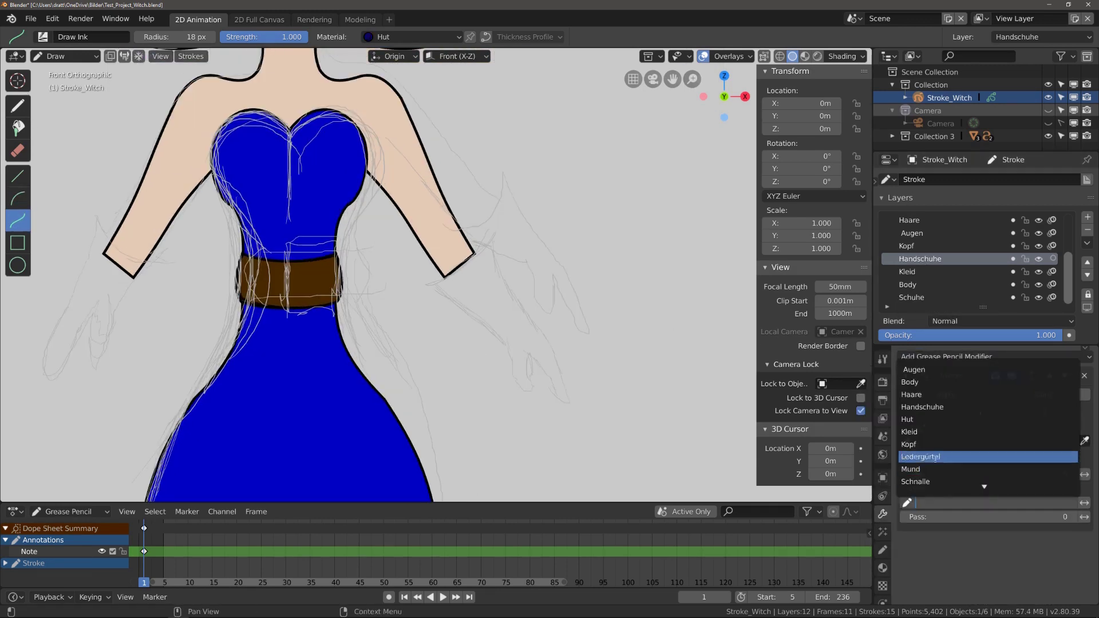
pyautogui.click(939, 456)
pyautogui.scroll(1, 415, 252)
# Draw the filled glove on the right forearm, with a finger notch back to the cuff.
pyautogui.moveTo(428, 284)
pyautogui.mouseDown()
pyautogui.moveTo(510, 228)
pyautogui.moveTo(463, 275)
pyautogui.mouseUp()
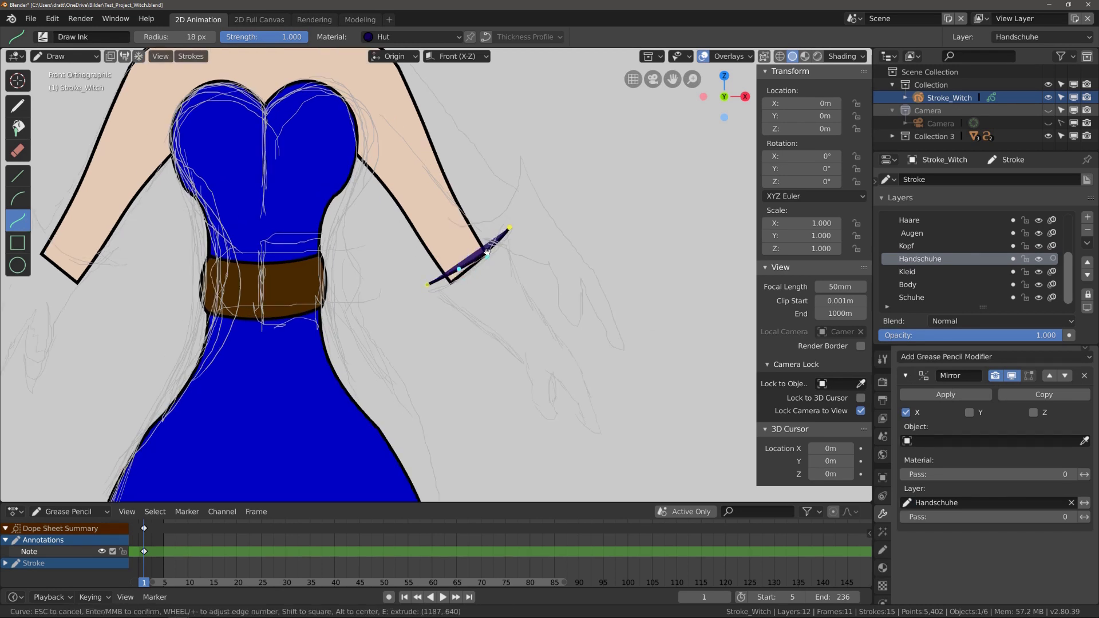
pyautogui.press('e')
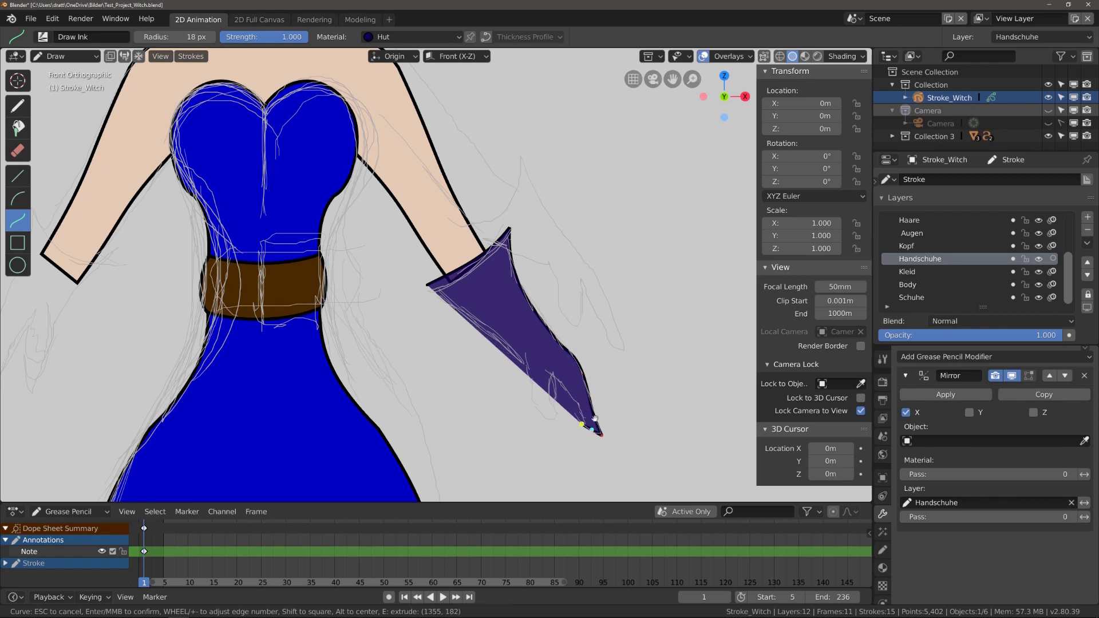
pyautogui.press('e')
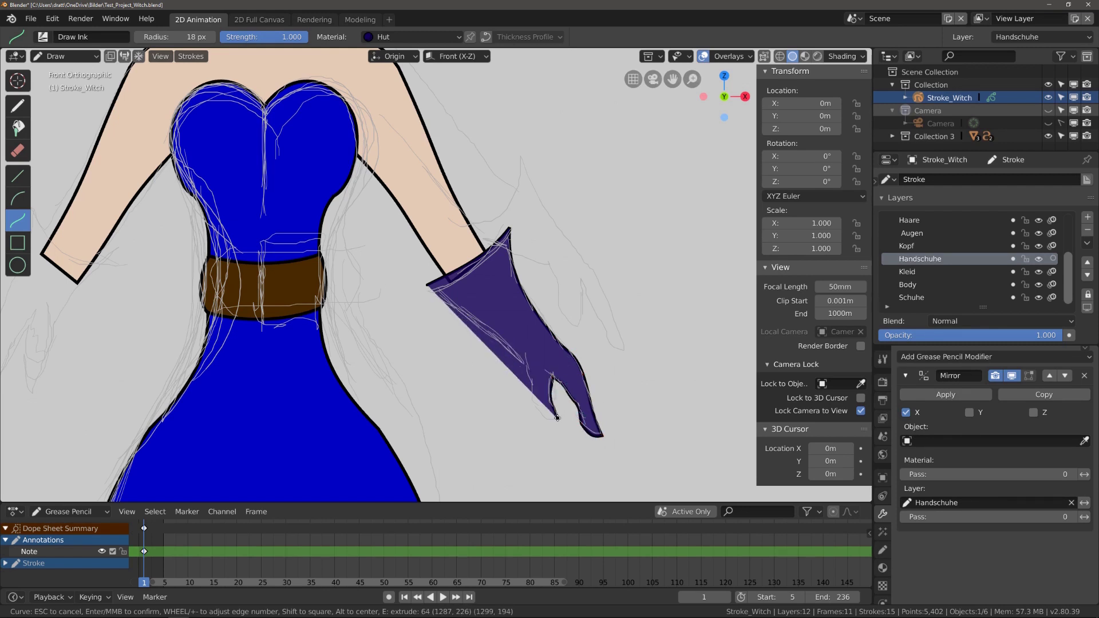
pyautogui.press('e')
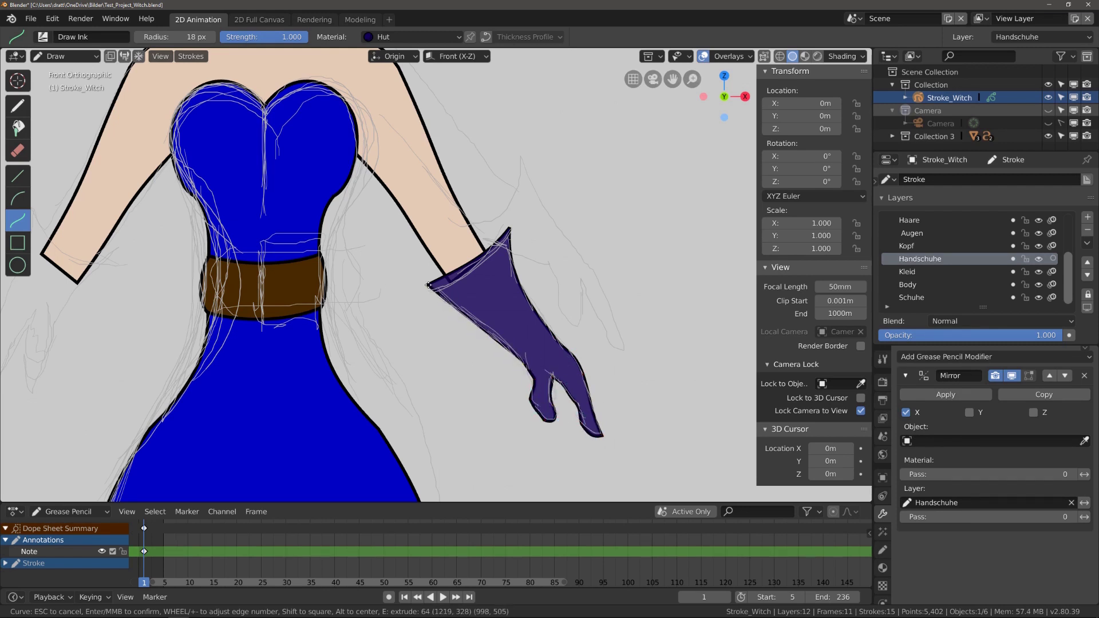
pyautogui.press('Return')
pyautogui.scroll(-3, 502, 342)
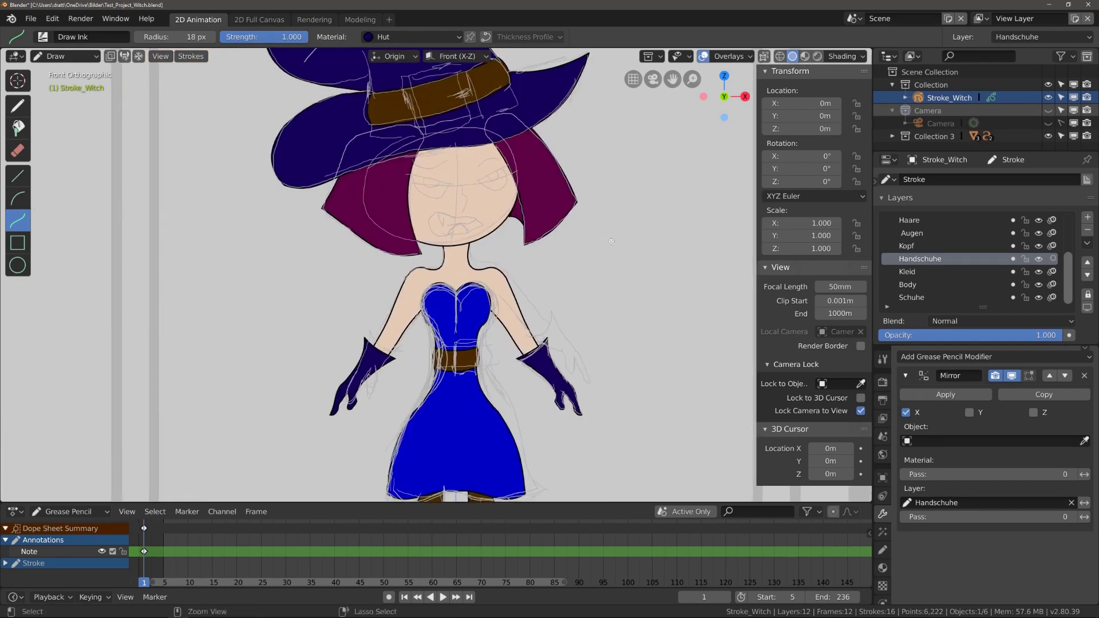
pyautogui.scroll(2, 521, 126)
pyautogui.scroll(2, 520, 126)
# Make Mund the active layer and return to Draw mode with the Curve tool.
pyautogui.scroll(5, 945, 258)
pyautogui.click(916, 246)
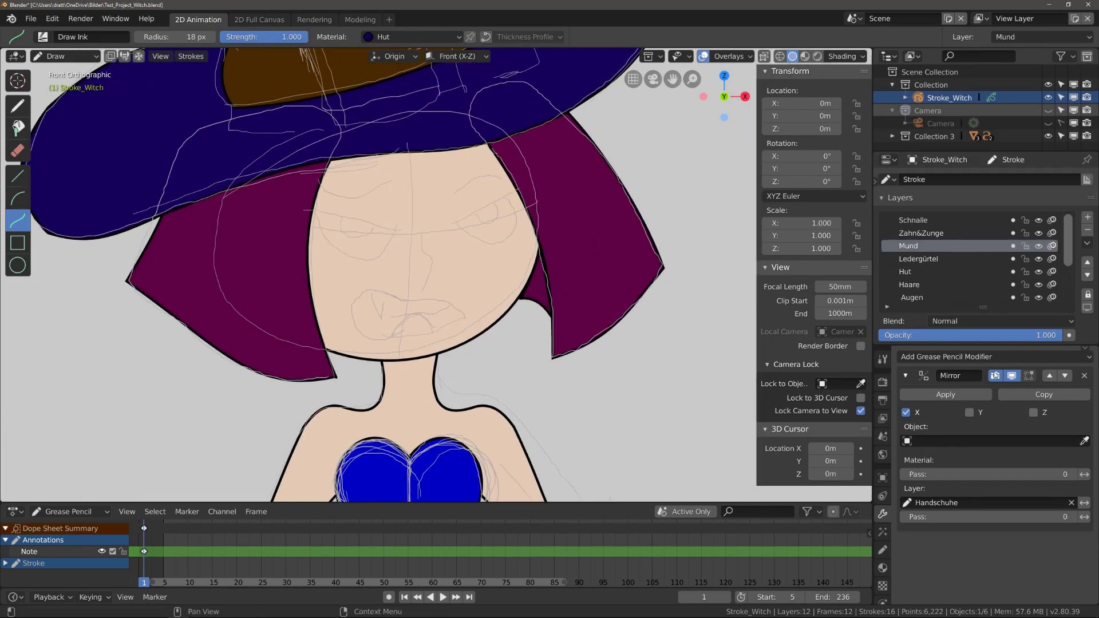
pyautogui.click(883, 568)
pyautogui.scroll(-3, 401, 287)
pyautogui.click(63, 56)
pyautogui.click(57, 72)
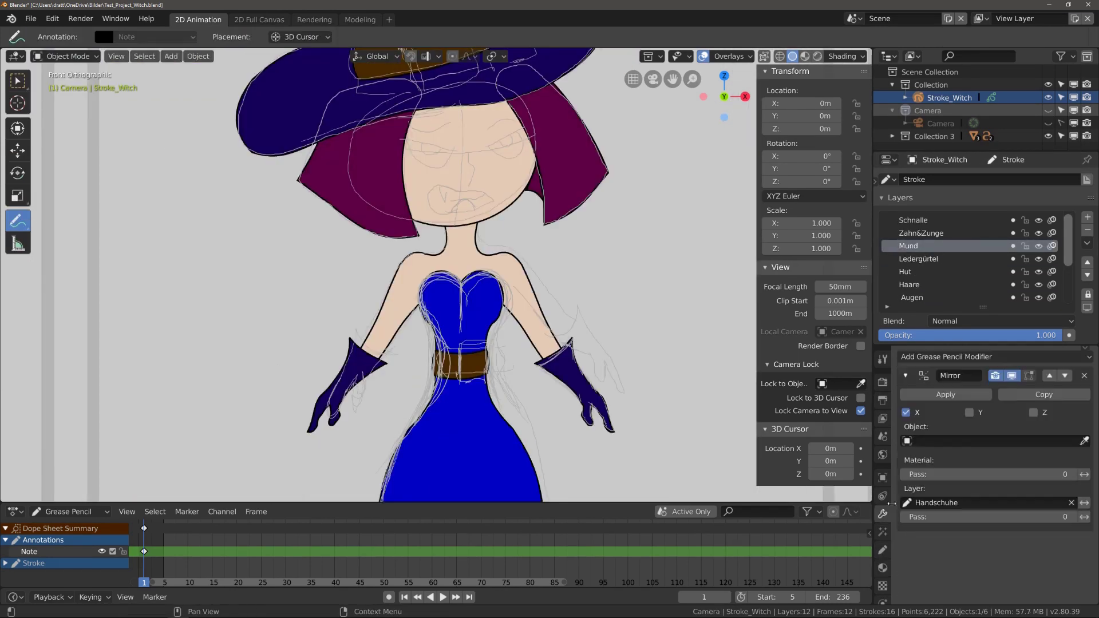
pyautogui.scroll(3, 32, 91)
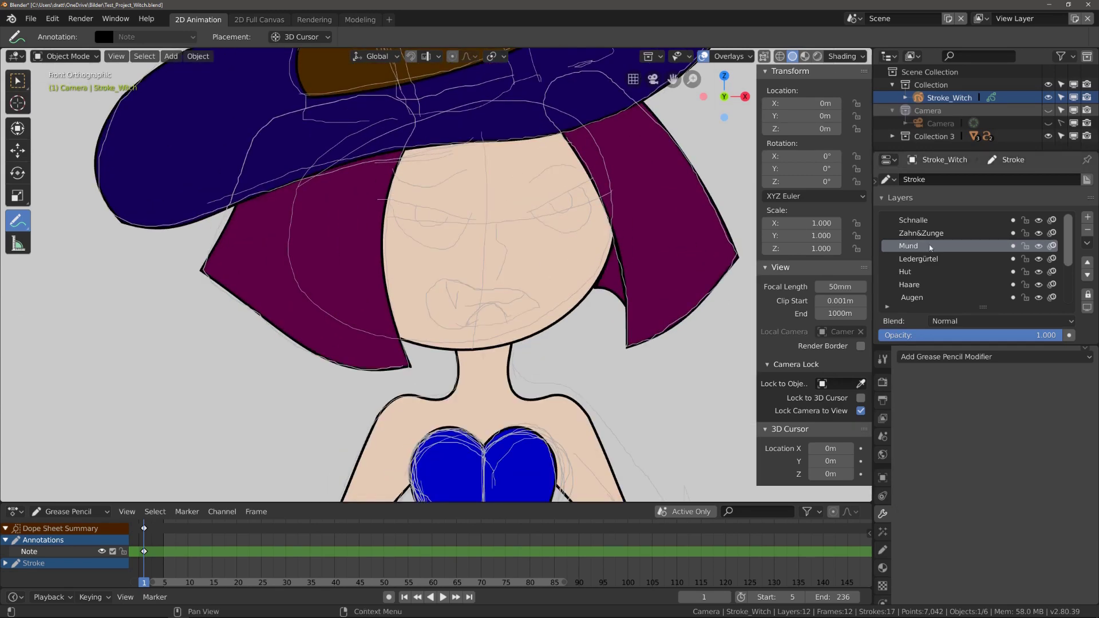
pyautogui.click(883, 568)
pyautogui.click(65, 55)
pyautogui.click(58, 109)
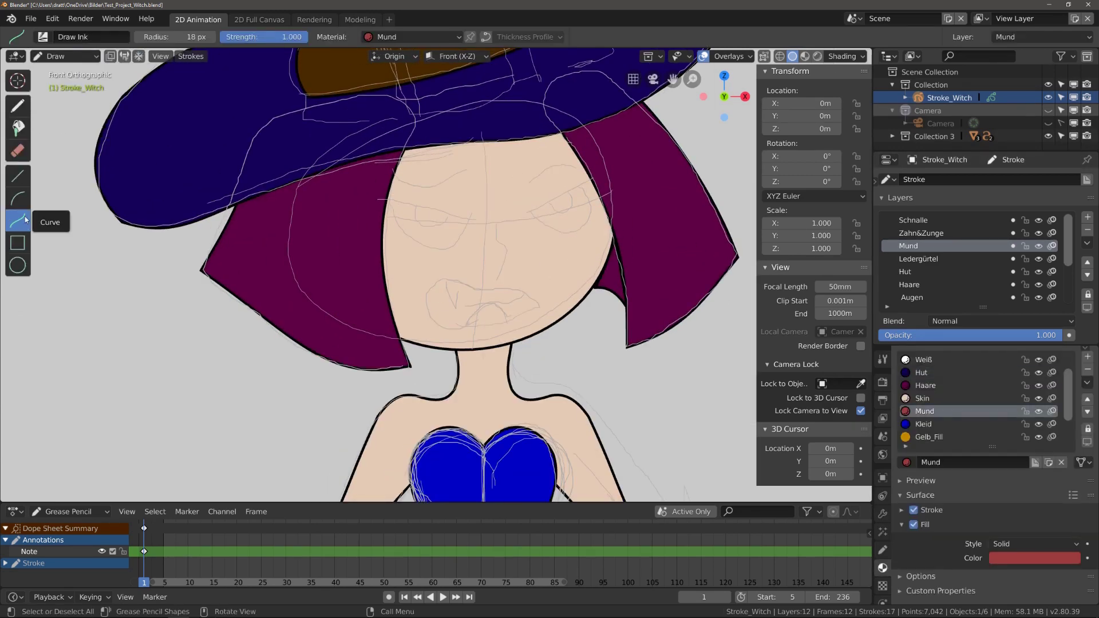
pyautogui.click(17, 220)
# Draw the filled, open red mouth as a curve.
pyautogui.moveTo(446, 279); pyautogui.dragTo(446, 327)
pyautogui.moveTo(446, 303); pyautogui.dragTo(442, 293)
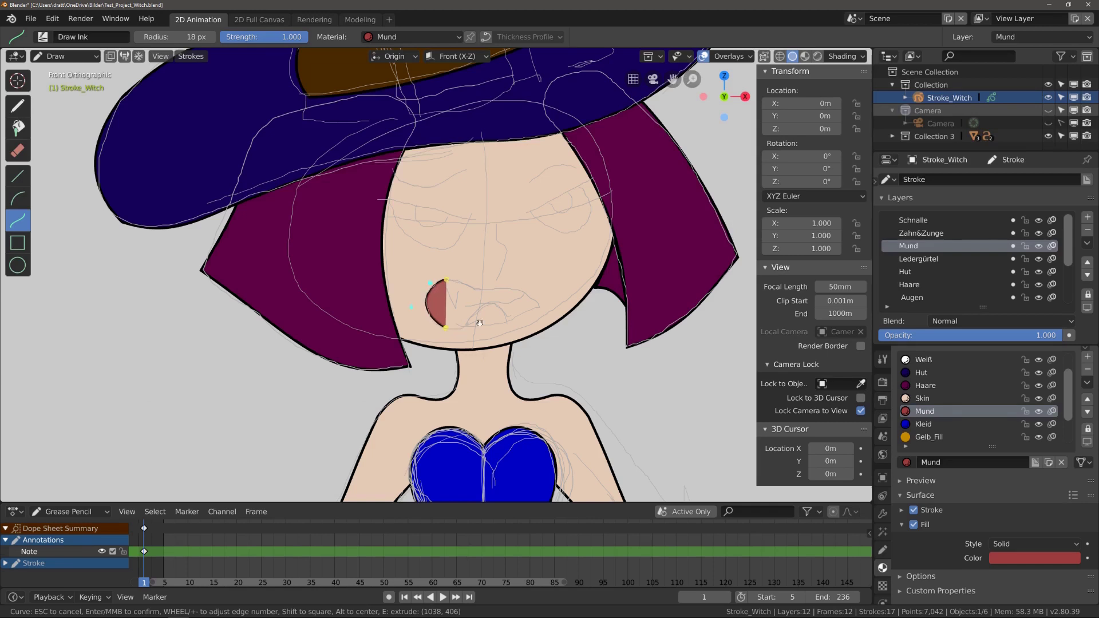
pyautogui.press('e')
pyautogui.moveTo(480, 324)
pyautogui.mouseDown()
pyautogui.moveTo(491, 320)
pyautogui.moveTo(490, 294)
pyautogui.mouseUp()
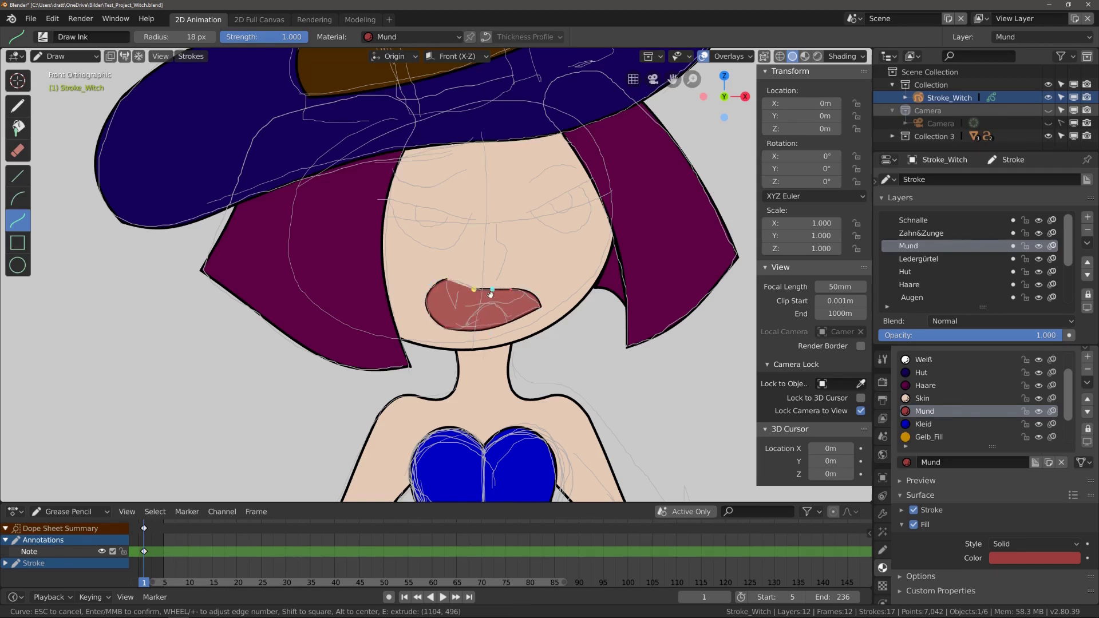
pyautogui.press('Return')
pyautogui.scroll(-3, 973, 401)
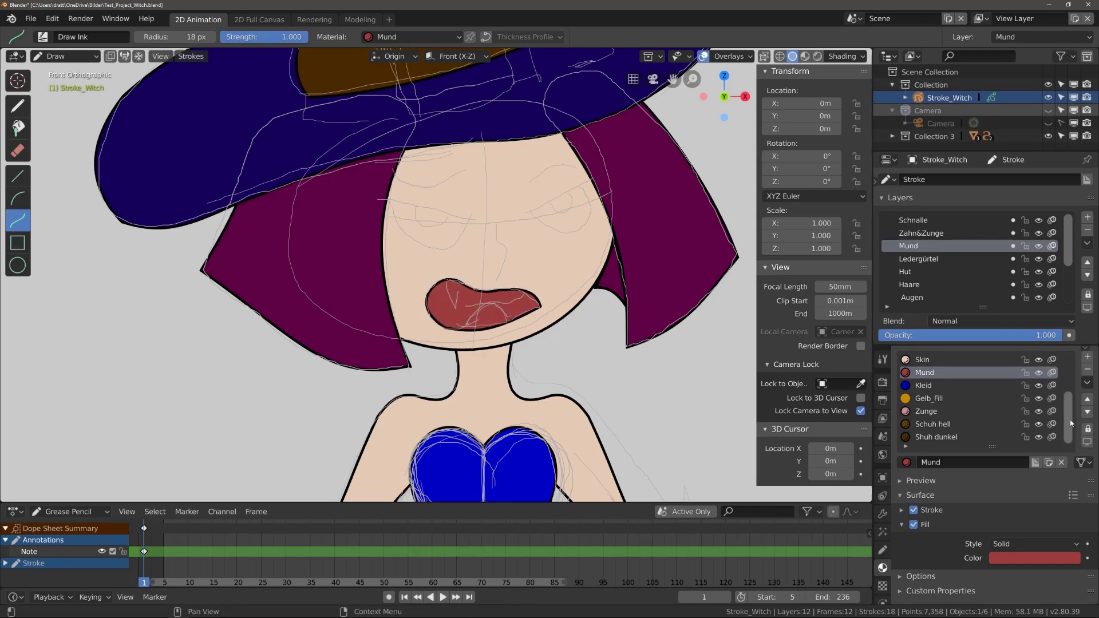
# Choose the pink Zunge colour on the Zahn&Zunge layer; try an arc, then undo it.
pyautogui.click(926, 411)
pyautogui.scroll(-2, 967, 264)
pyautogui.moveTo(1071, 288); pyautogui.dragTo(1070, 258)
pyautogui.click(954, 233)
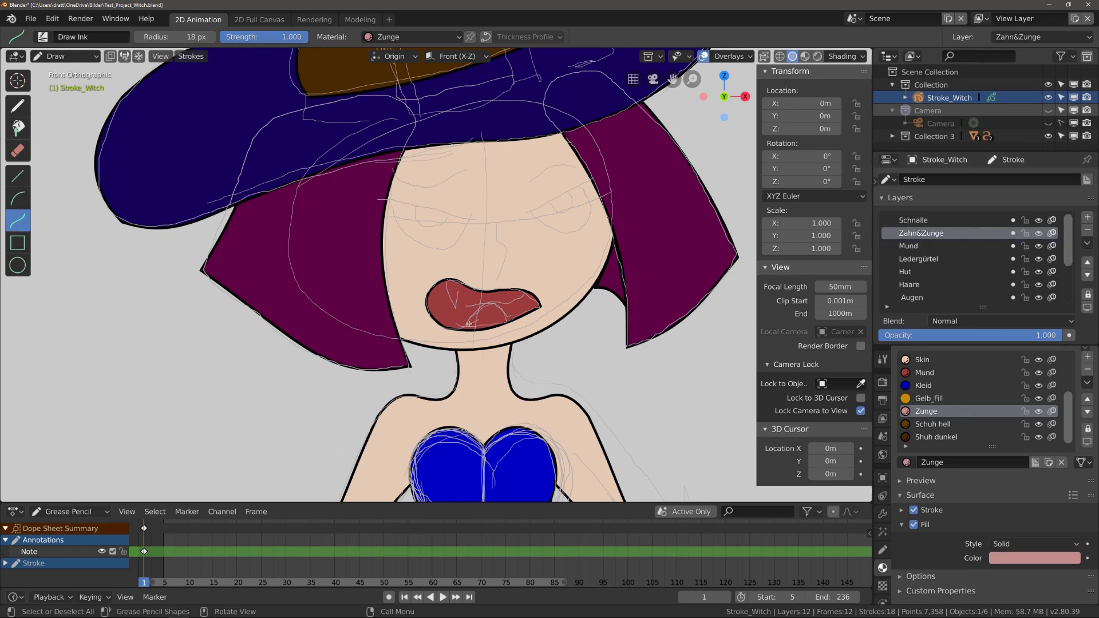
pyautogui.click(17, 198)
pyautogui.moveTo(470, 328); pyautogui.dragTo(509, 321)
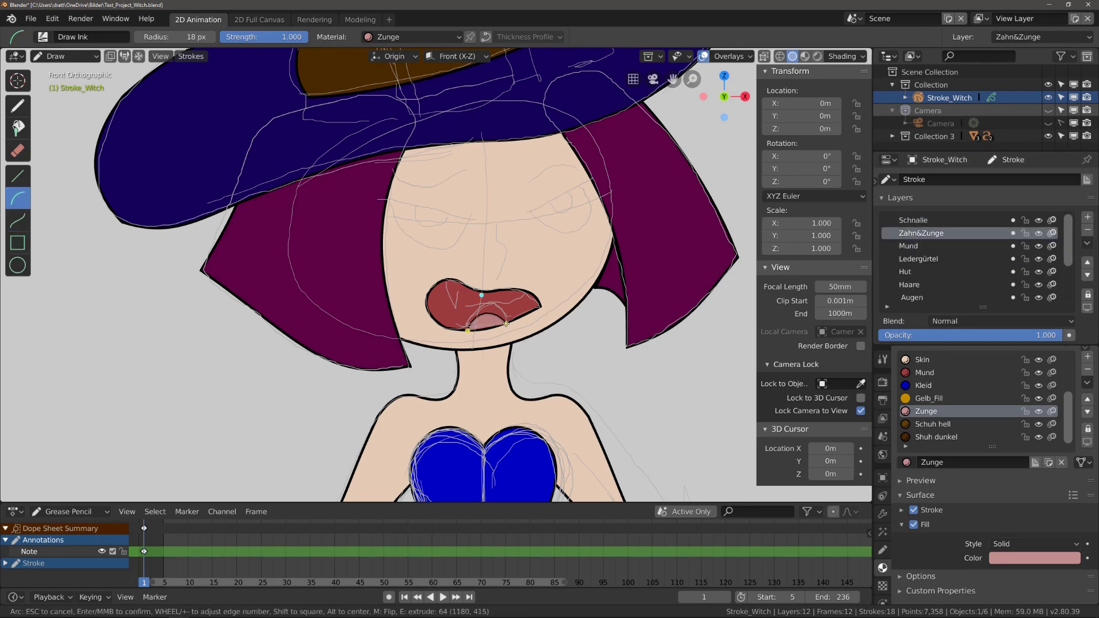
pyautogui.press('Return')
pyautogui.scroll(5, 506, 324)
pyautogui.hotkey('ctrl', 'z')
# Draw an arched pink tongue curve across the lower mouth.
pyautogui.click(18, 221)
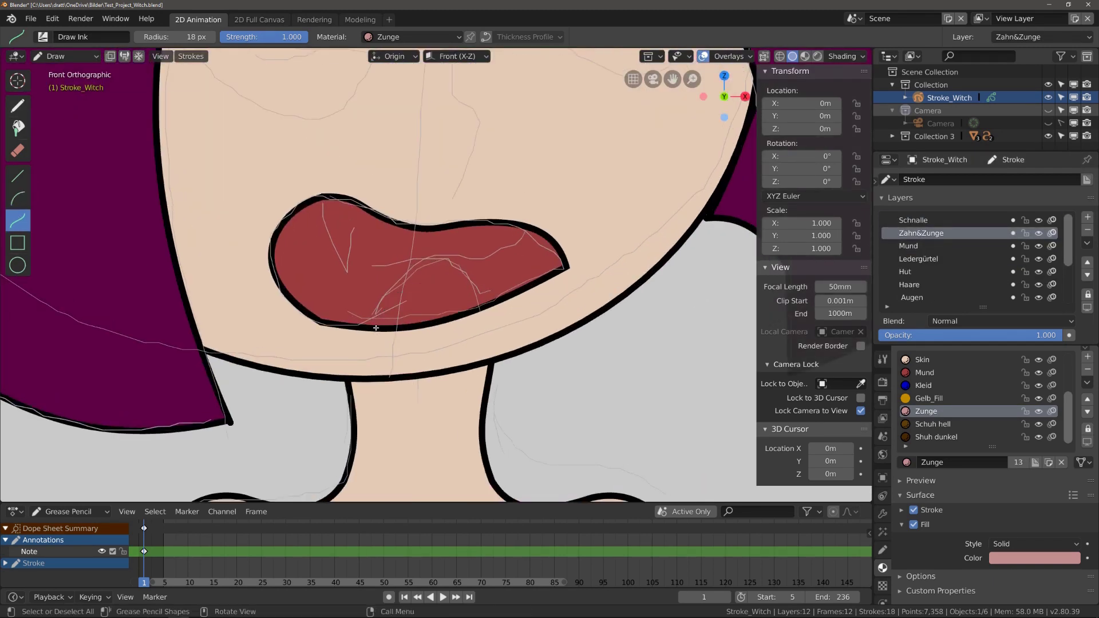
pyautogui.moveTo(376, 328)
pyautogui.mouseDown()
pyautogui.moveTo(480, 306)
pyautogui.moveTo(423, 265)
pyautogui.mouseUp()
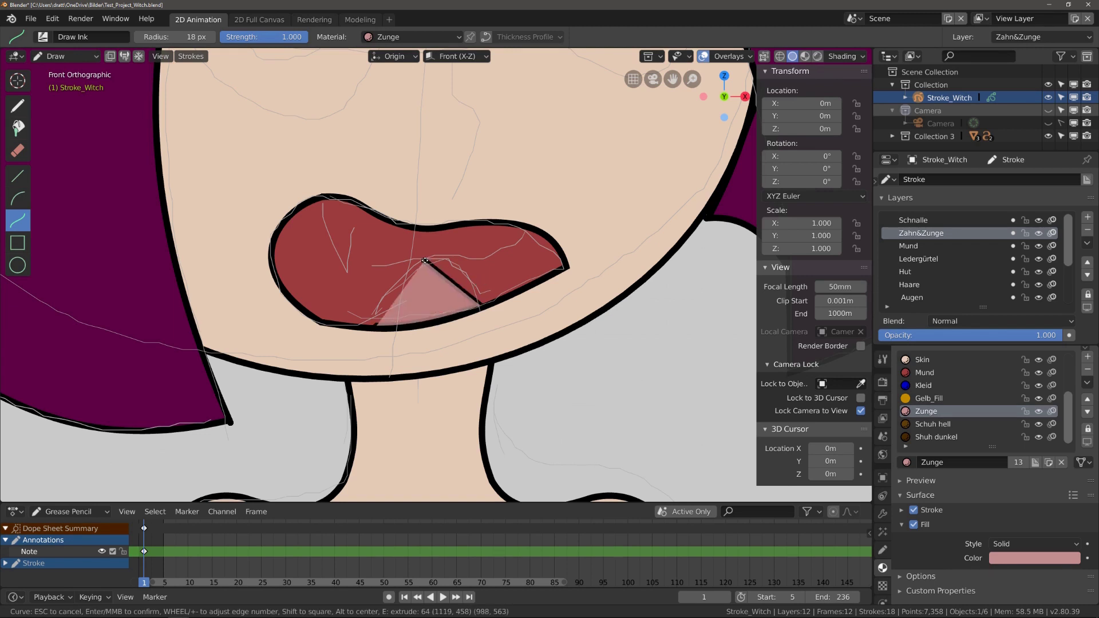
pyautogui.moveTo(407, 325)
pyautogui.mouseDown()
pyautogui.moveTo(379, 290)
pyautogui.moveTo(389, 264)
pyautogui.mouseUp()
pyautogui.press('Return')
pyautogui.keyDown('shift'); pyautogui.moveTo(389, 264); pyautogui.dragTo(363, 322, button='middle'); pyautogui.keyUp('shift')
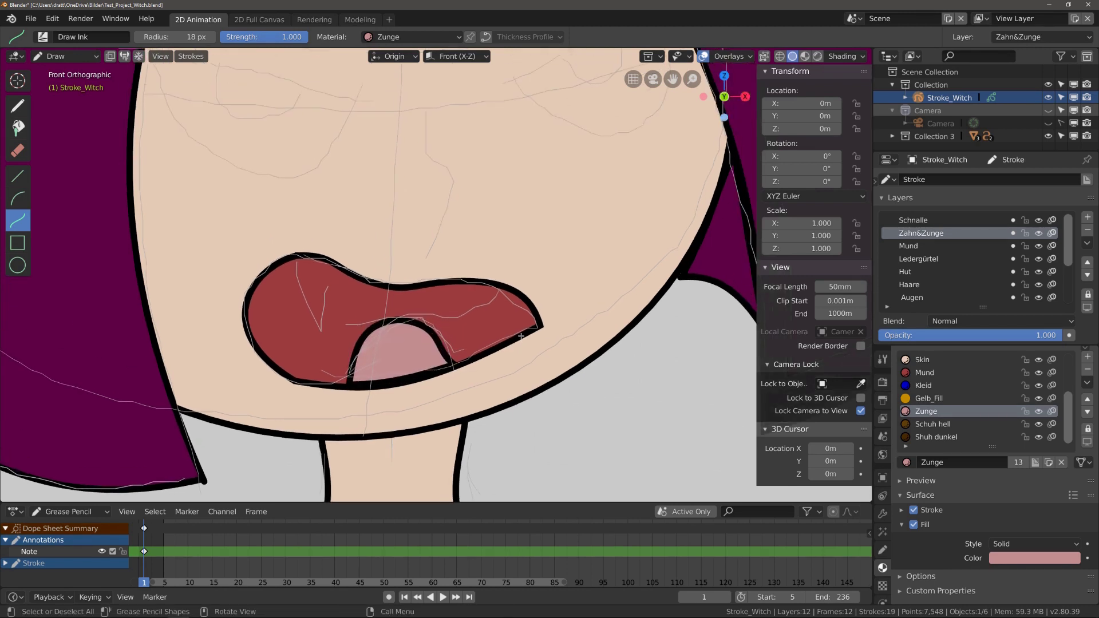
pyautogui.scroll(5, 974, 401)
# Draw a white Weiß fang pointing down from the upper lip.
pyautogui.click(924, 385)
pyautogui.moveTo(298, 255); pyautogui.dragTo(333, 264)
pyautogui.press('e')
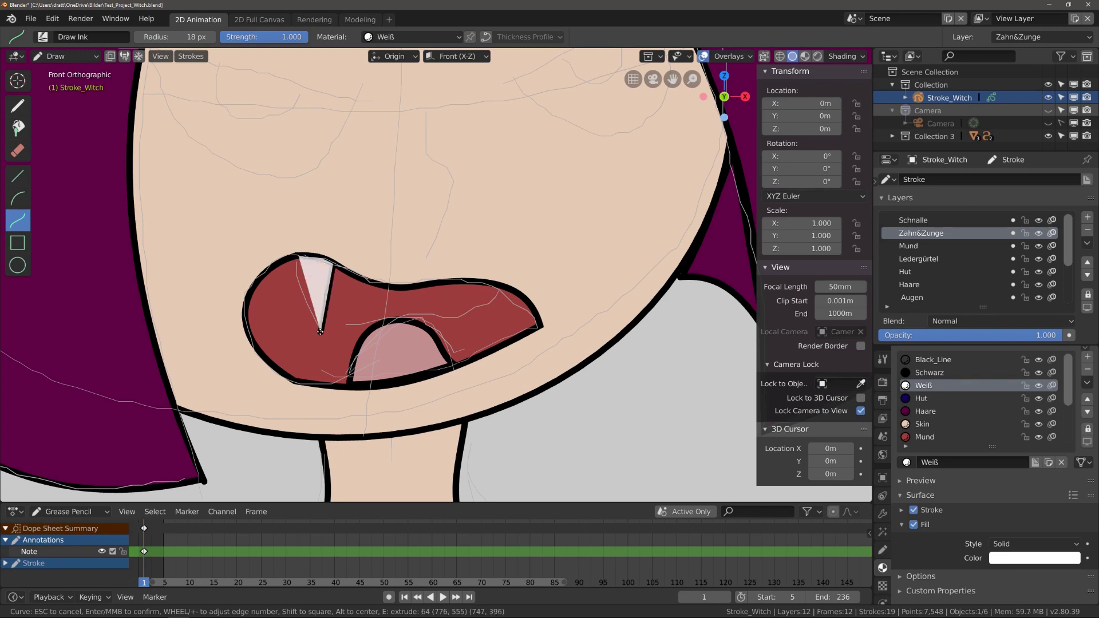
pyautogui.press('Return')
pyautogui.scroll(-1, 312, 293)
pyautogui.scroll(-4, 312, 294)
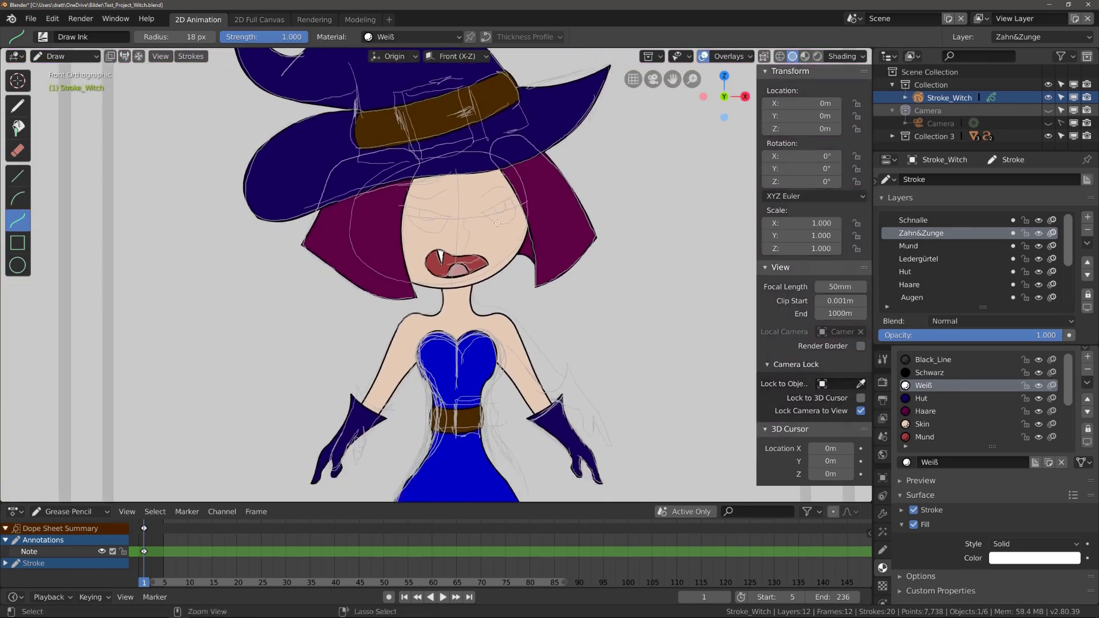
pyautogui.scroll(3, 312, 294)
pyautogui.scroll(-3, 1071, 247)
# On layer Kopf with Black_Line, draw the nose line and both eyelid arcs.
pyautogui.click(924, 271)
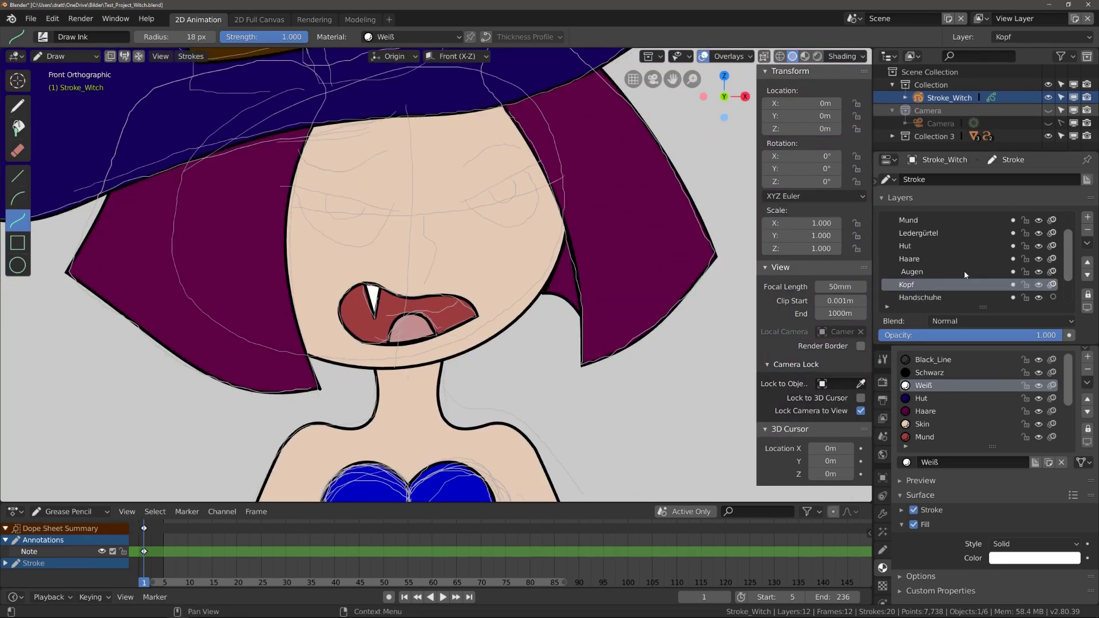
pyautogui.click(934, 360)
pyautogui.click(910, 285)
pyautogui.moveTo(422, 217); pyautogui.dragTo(430, 277)
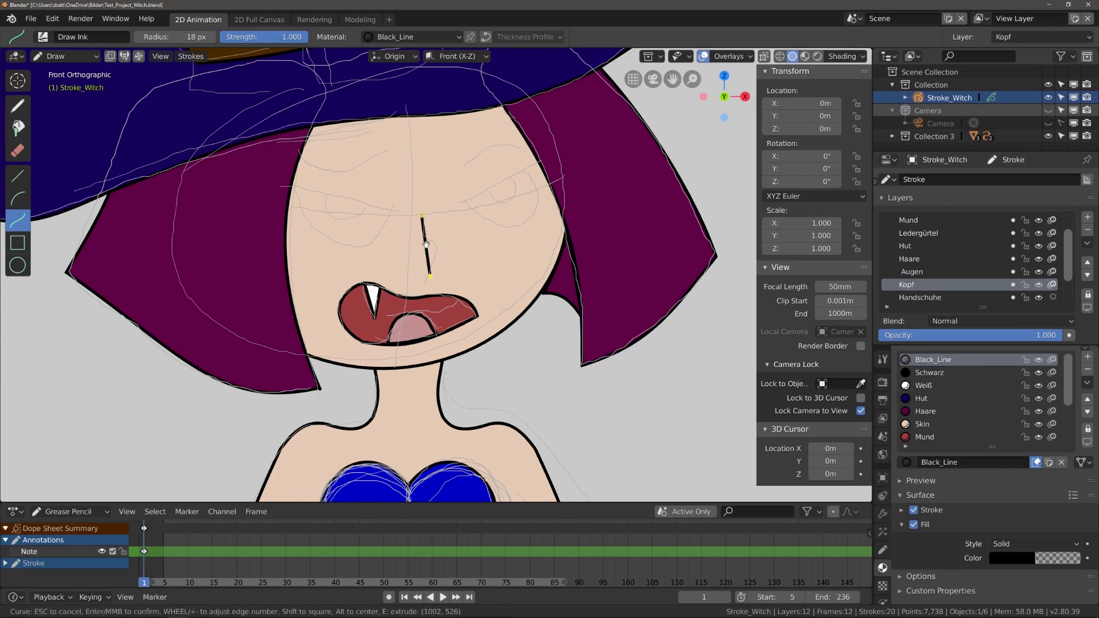
pyautogui.press('Return')
pyautogui.click(18, 198)
pyautogui.moveTo(463, 170); pyautogui.dragTo(523, 147)
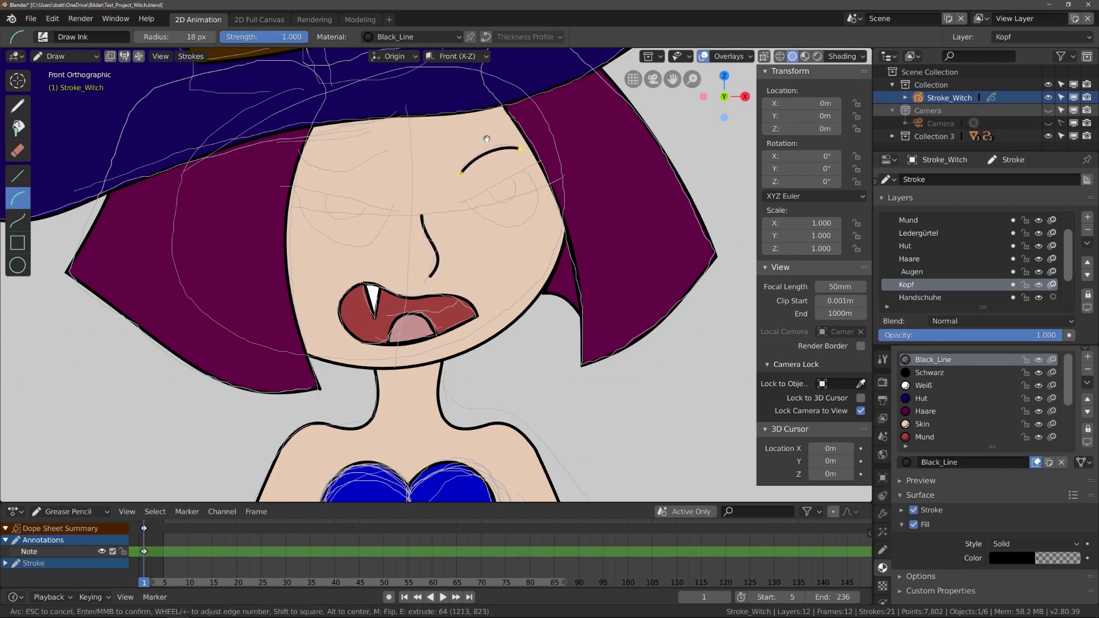
pyautogui.moveTo(367, 164); pyautogui.dragTo(304, 166)
pyautogui.press('Return')
# Fill the right and left eye whites with Weiß curves.
pyautogui.click(924, 385)
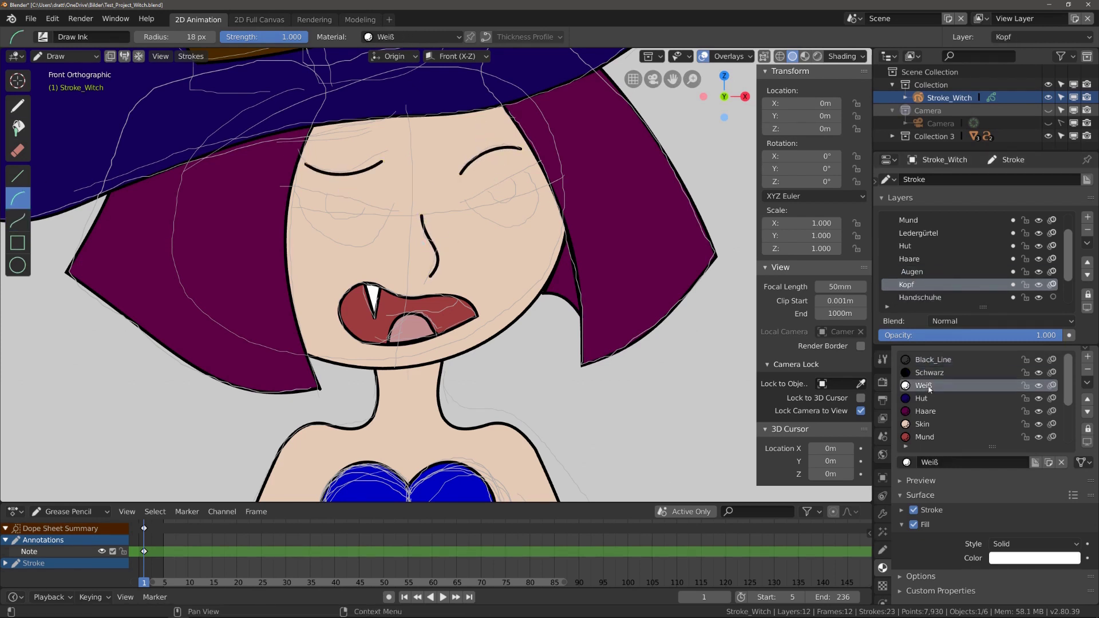
pyautogui.click(17, 221)
pyautogui.moveTo(460, 205)
pyautogui.mouseDown()
pyautogui.moveTo(538, 162)
pyautogui.moveTo(533, 218)
pyautogui.mouseUp()
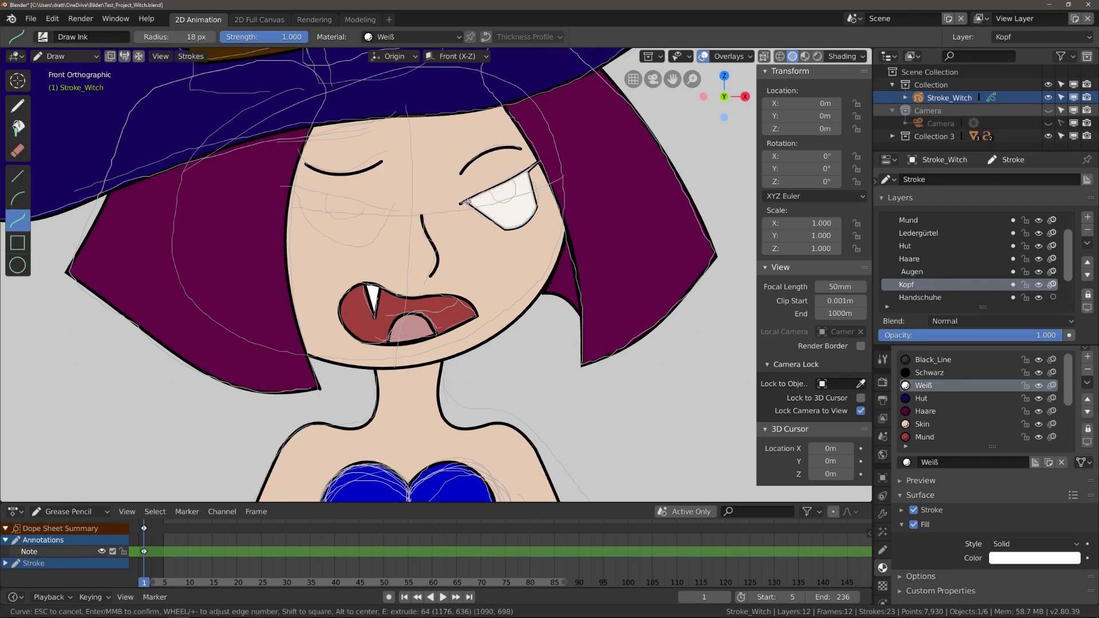
pyautogui.press('Return')
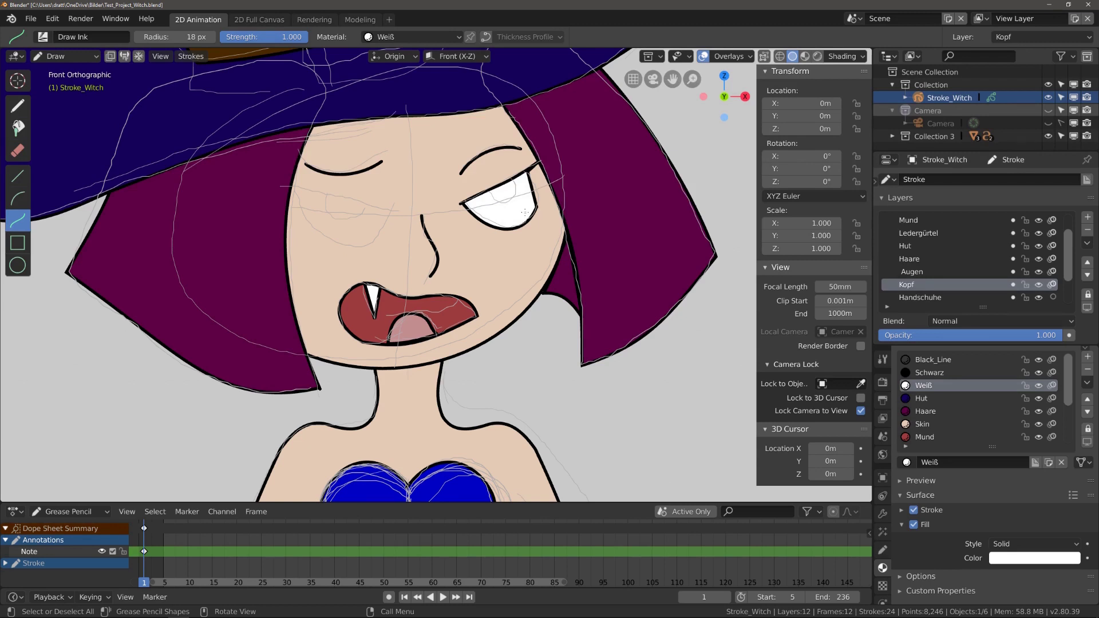
pyautogui.moveTo(386, 209)
pyautogui.mouseDown()
pyautogui.moveTo(292, 183)
pyautogui.moveTo(360, 244)
pyautogui.mouseUp()
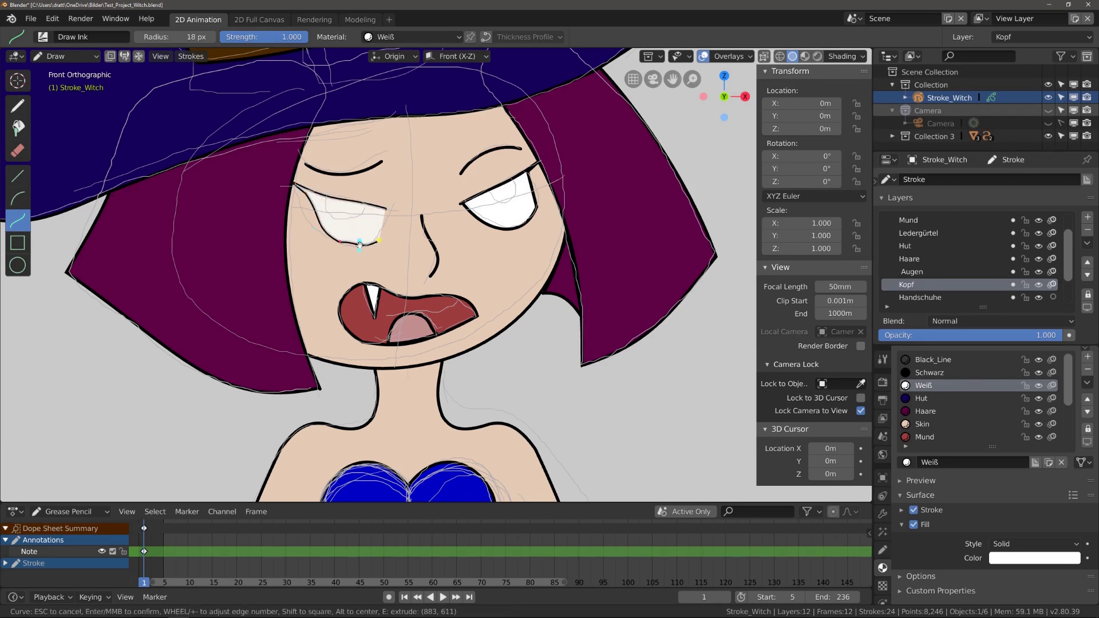
pyautogui.press('Return')
# Draw black Schwarz arc pupils in the witch's right and left eyes.
pyautogui.scroll(-5, 378, 275)
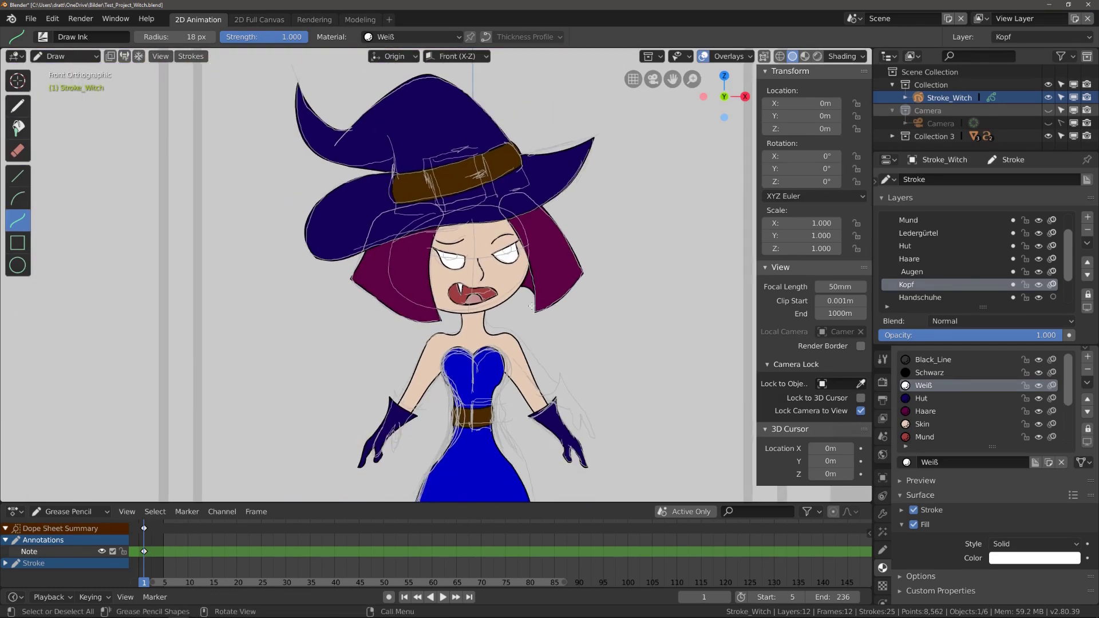
pyautogui.scroll(5, 378, 275)
pyautogui.click(930, 373)
pyautogui.click(22, 199)
pyautogui.moveTo(533, 191); pyautogui.dragTo(498, 209)
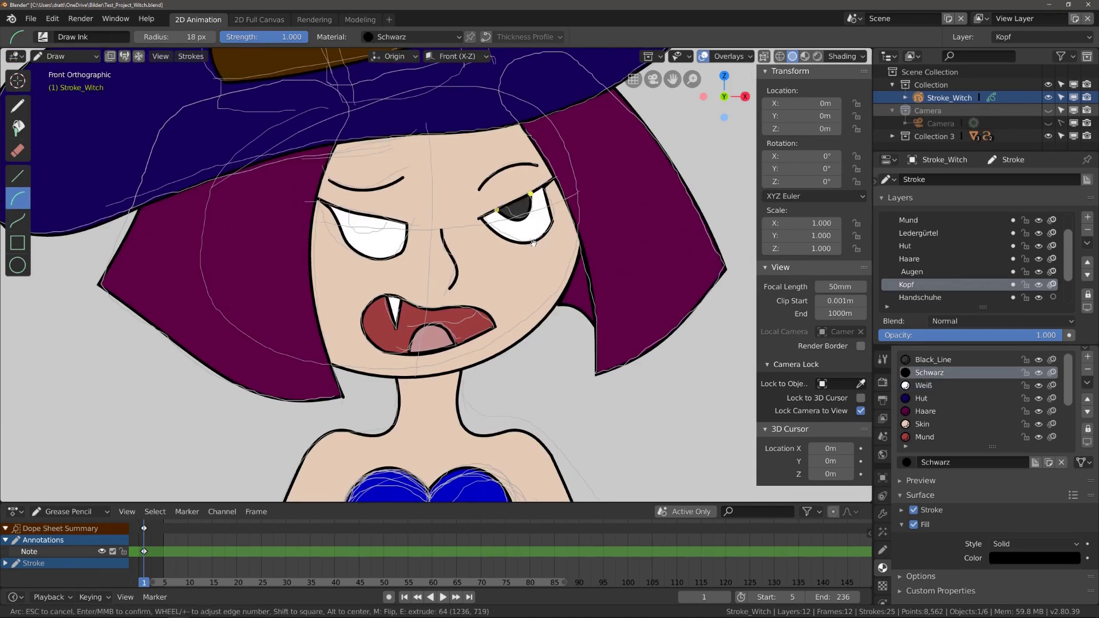
pyautogui.moveTo(352, 212); pyautogui.dragTo(378, 219)
pyautogui.press('Return')
# Rotate the left eye outline slightly in Edit Mode, then return to Object Mode.
pyautogui.scroll(-5, 465, 170)
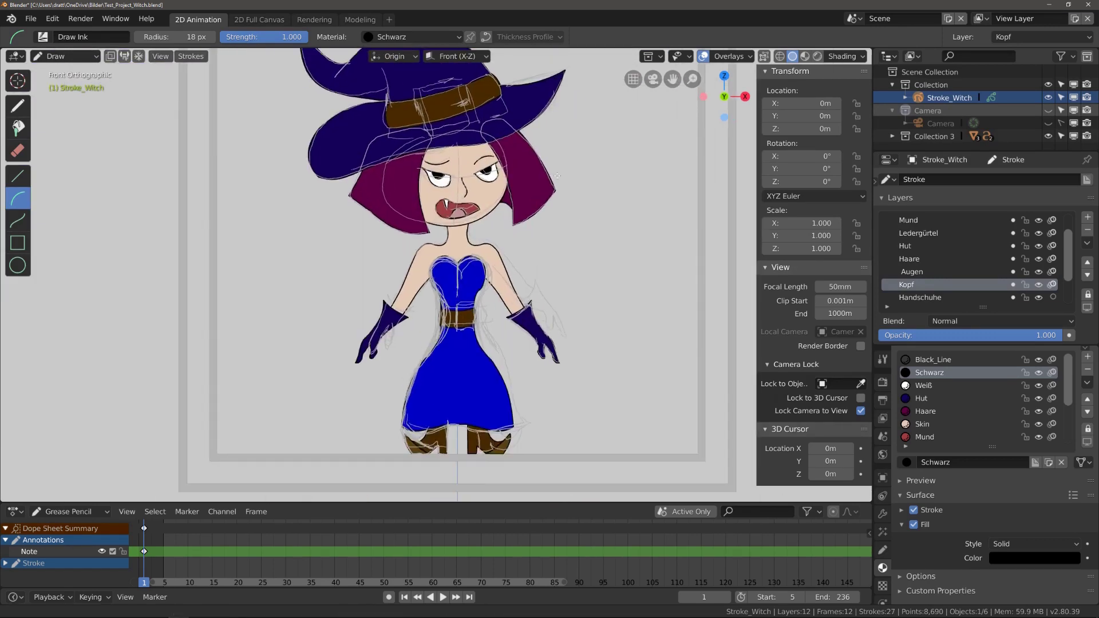
pyautogui.scroll(1, 465, 169)
pyautogui.scroll(1, 464, 170)
pyautogui.scroll(1, 465, 169)
pyautogui.scroll(2, 458, 184)
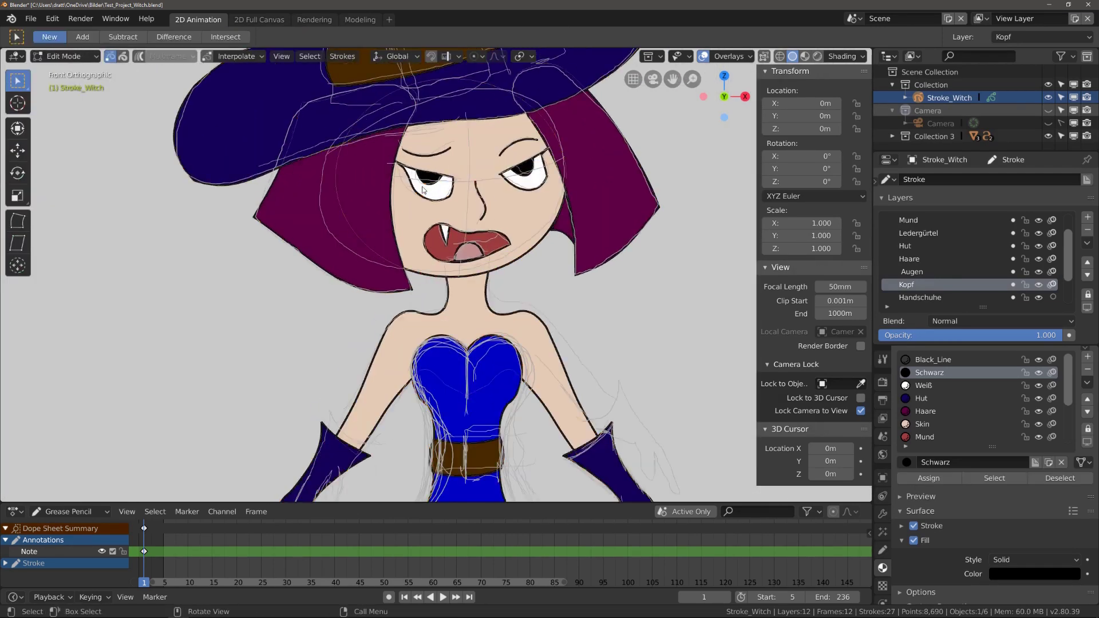
pyautogui.scroll(2, 452, 194)
pyautogui.press('Tab')
pyautogui.press('r')
pyautogui.click(453, 197)
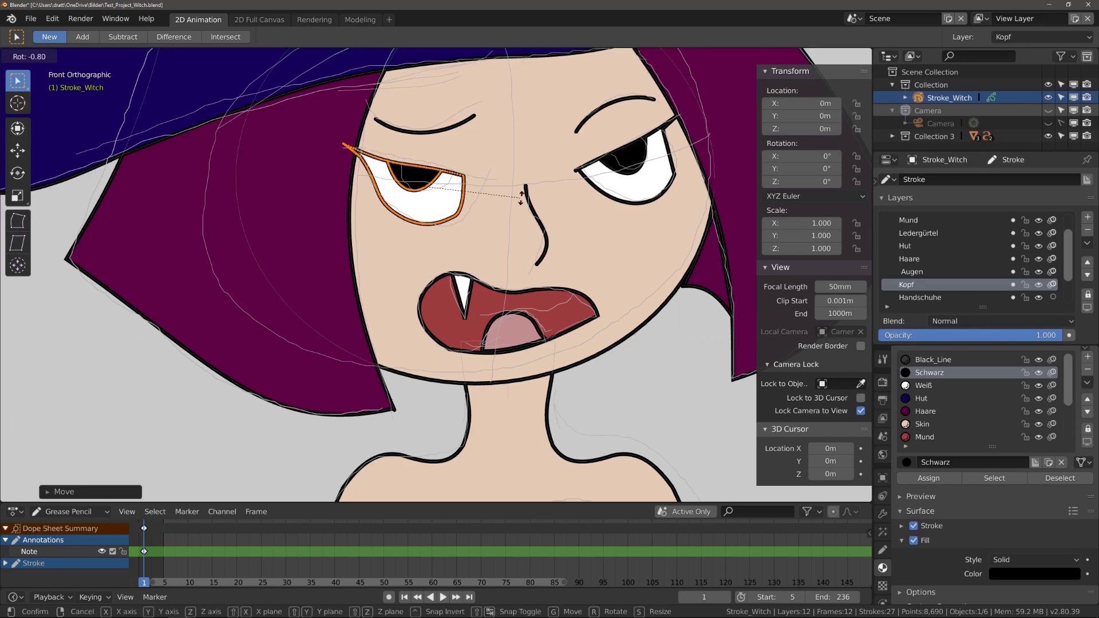
pyautogui.scroll(-5, 511, 191)
pyautogui.press('g')
pyautogui.press('Escape')
pyautogui.press('Tab')
pyautogui.scroll(-2, 603, 212)
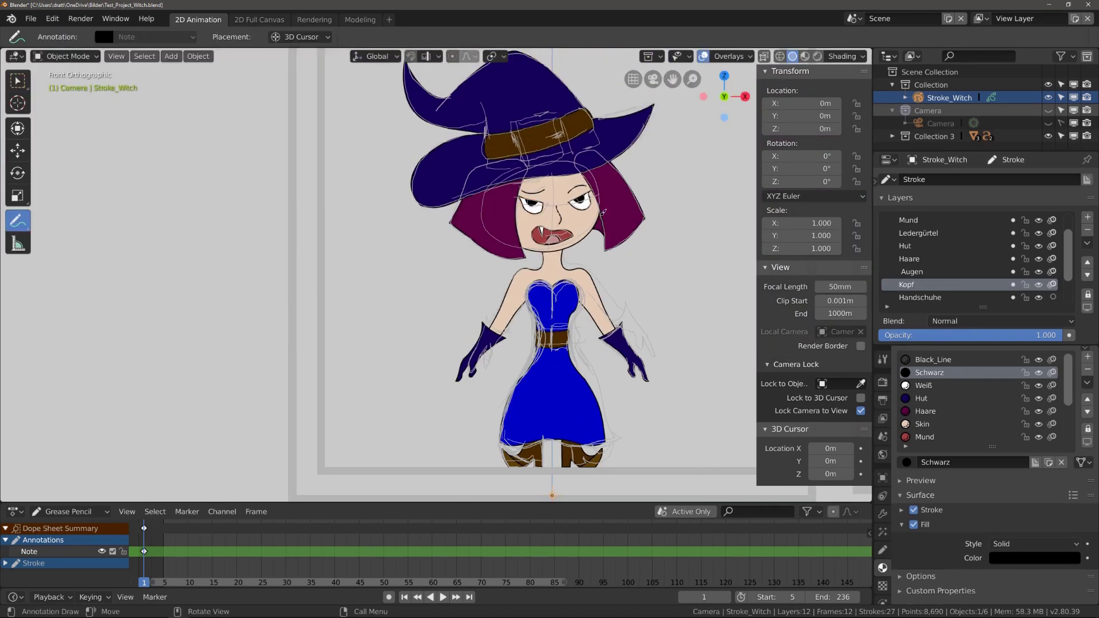
pyautogui.scroll(-1, 605, 199)
pyautogui.scroll(1, 570, 153)
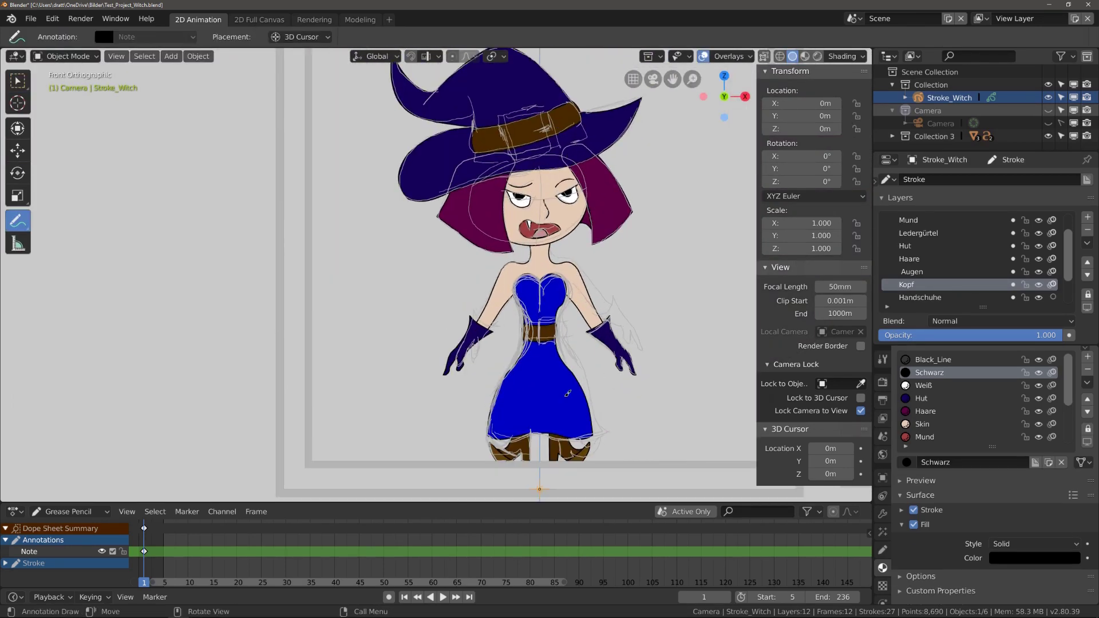
pyautogui.scroll(2, 568, 393)
pyautogui.scroll(-1, 570, 386)
pyautogui.scroll(-1, 572, 378)
pyautogui.scroll(-1, 576, 368)
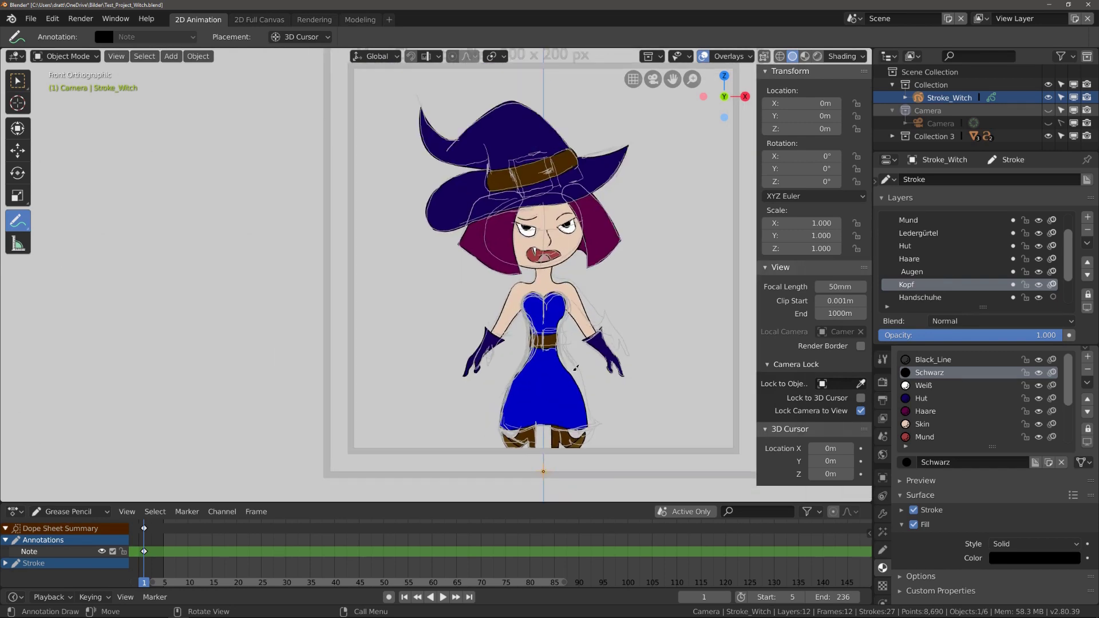
pyautogui.click(65, 56)
pyautogui.click(883, 359)
pyautogui.click(17, 80)
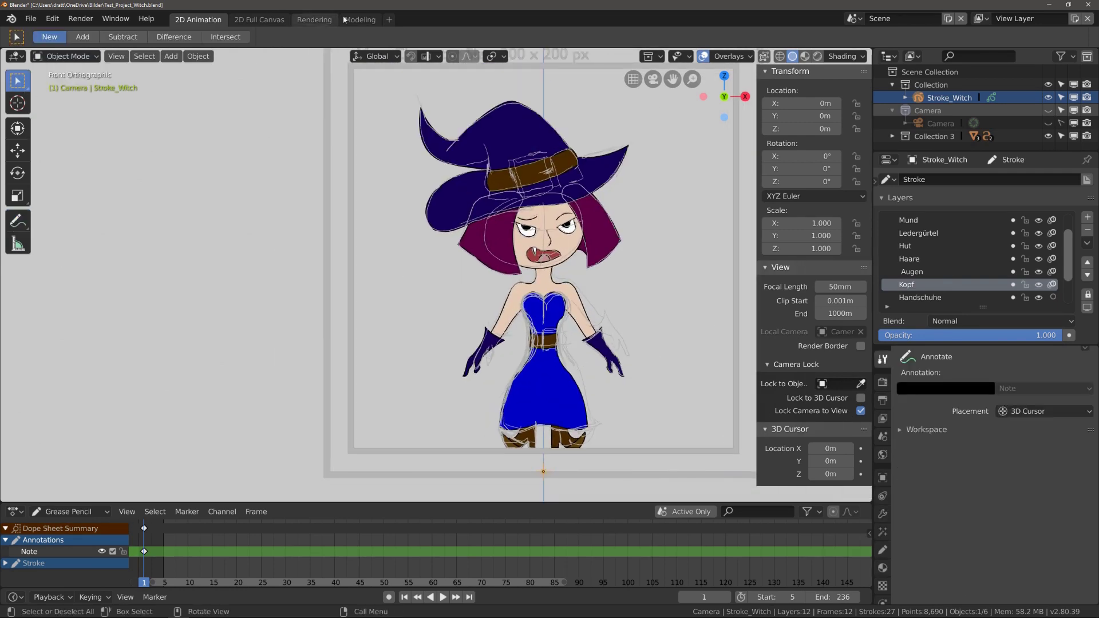
pyautogui.click(66, 56)
pyautogui.click(66, 72)
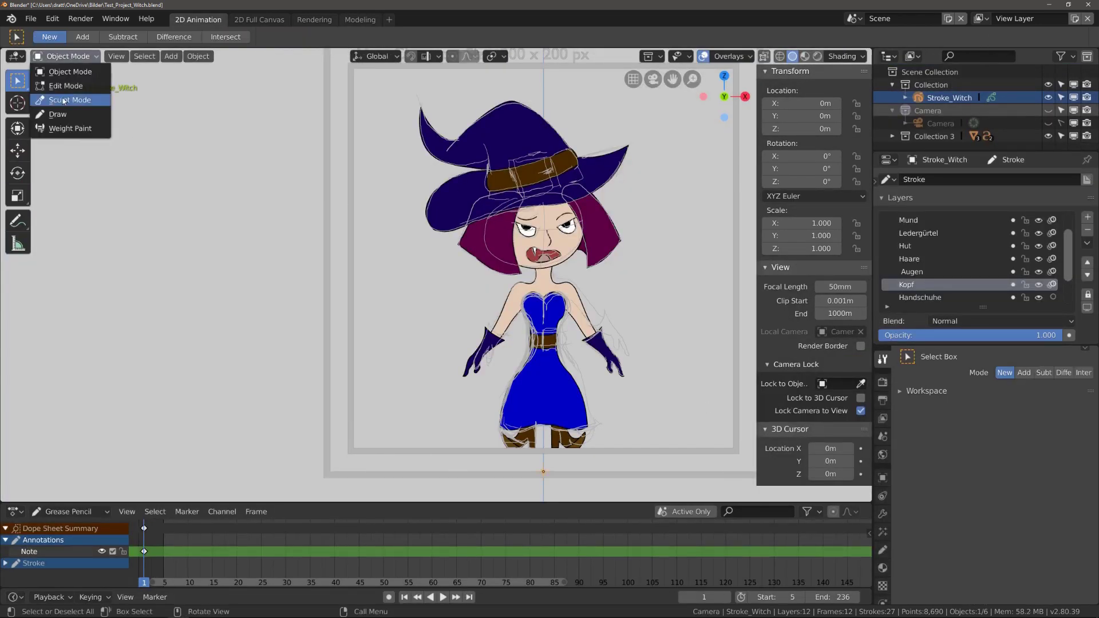
pyautogui.click(58, 113)
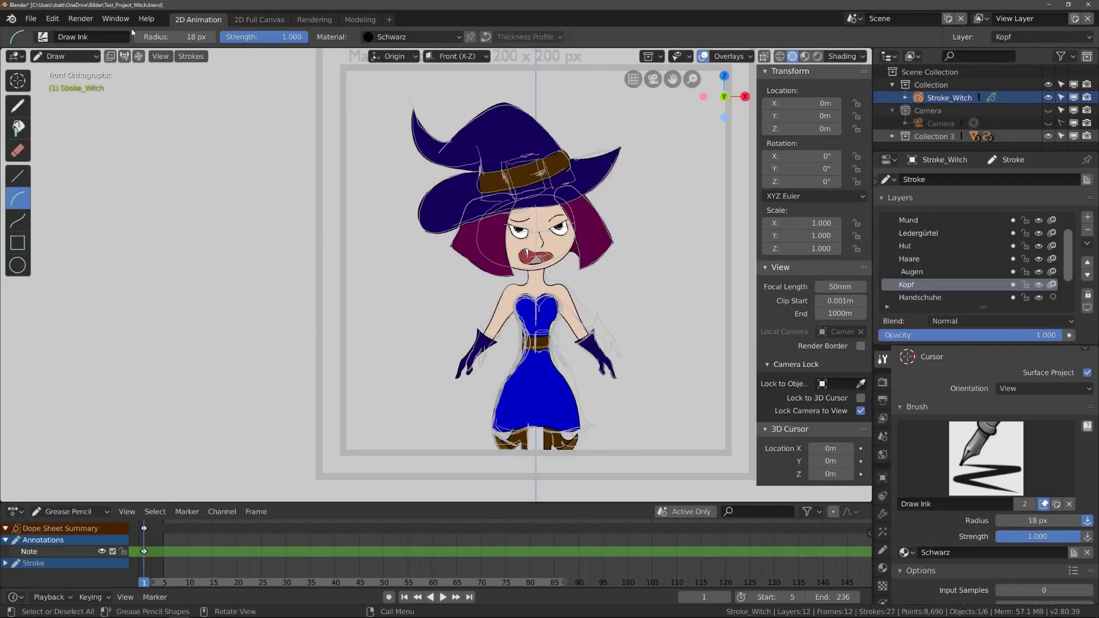
pyautogui.click(65, 56)
pyautogui.click(52, 107)
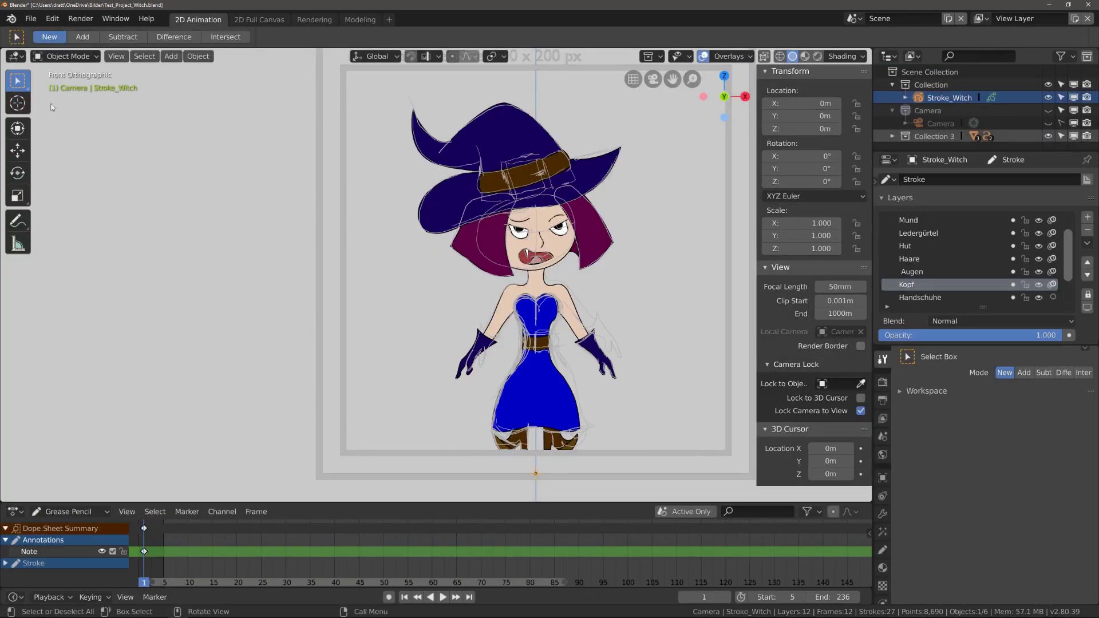
pyautogui.click(276, 21)
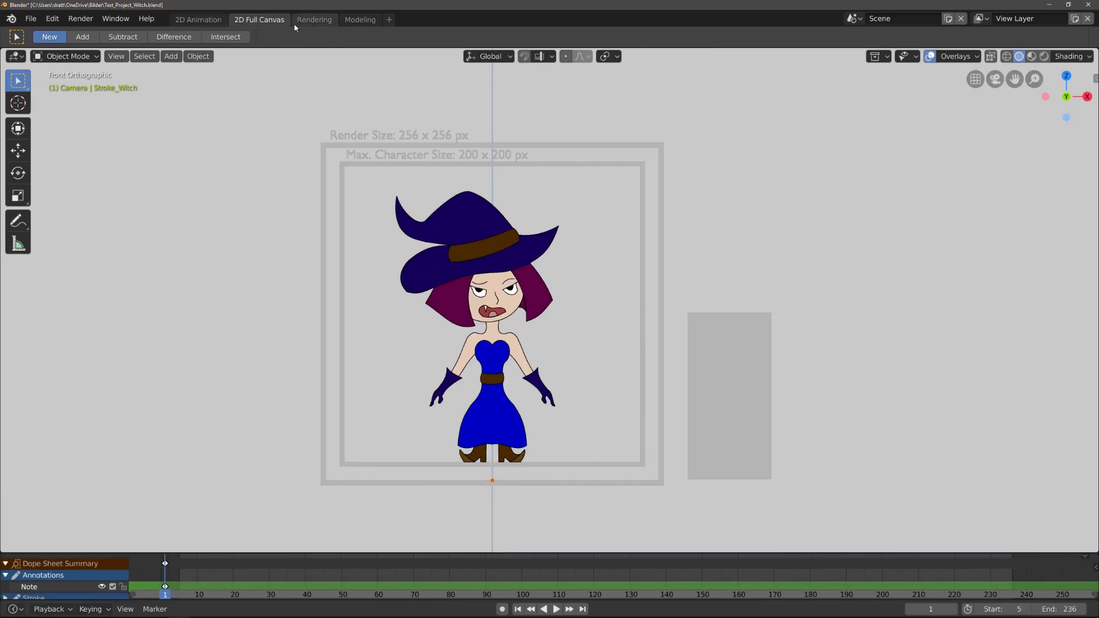
pyautogui.press('n')
pyautogui.press('n')
pyautogui.hotkey('ctrl', 'pageup')
pyautogui.scroll(6, 545, 255)
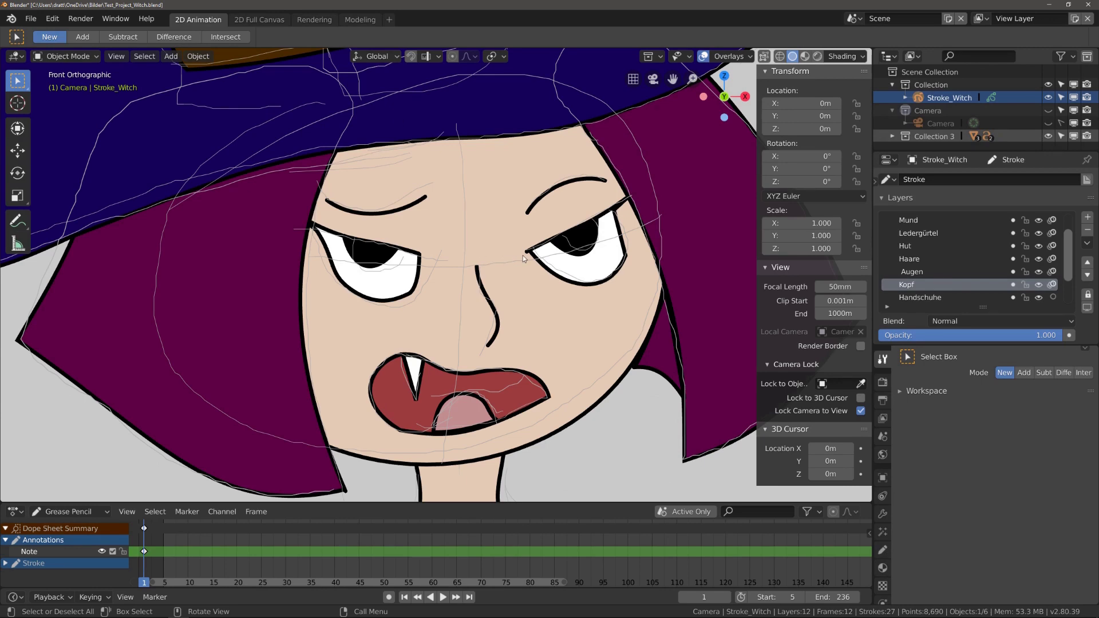
# In Edit Mode, move one eye outline and tilt the other eye slightly.
pyautogui.scroll(-3, 523, 255)
pyautogui.press('Tab')
pyautogui.click(309, 257)
pyautogui.scroll(4, 372, 268)
pyautogui.press('g')
pyautogui.click(373, 268)
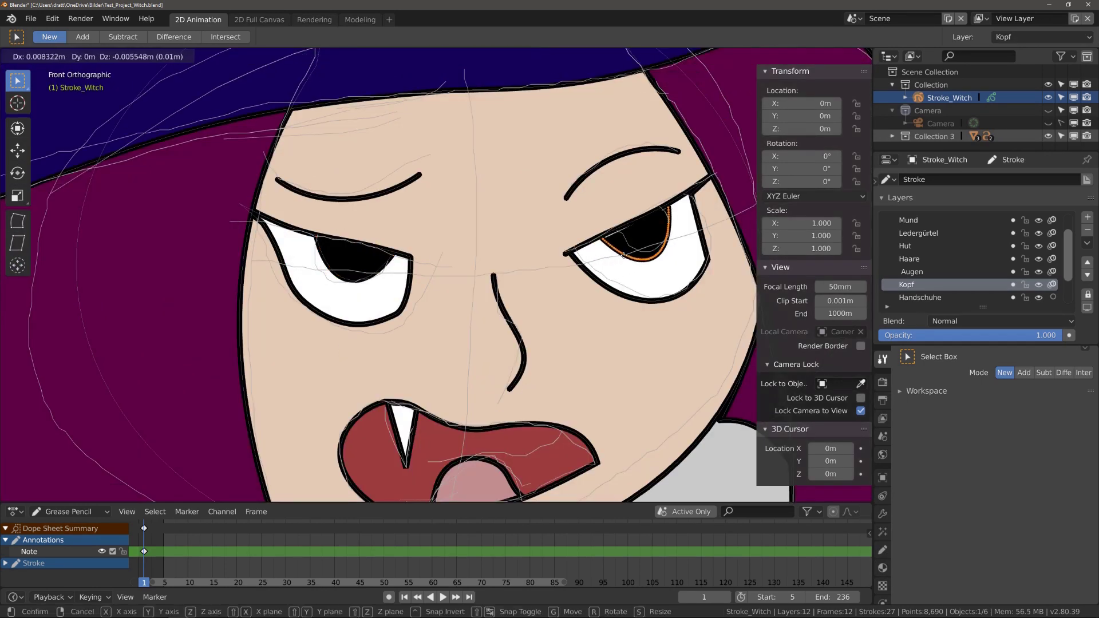
pyautogui.click(630, 246)
pyautogui.press('r')
pyautogui.click(658, 229)
# Move the left eyebrow stroke into a better position and leave Edit Mode.
pyautogui.click(352, 206)
pyautogui.press('g')
pyautogui.click(536, 240)
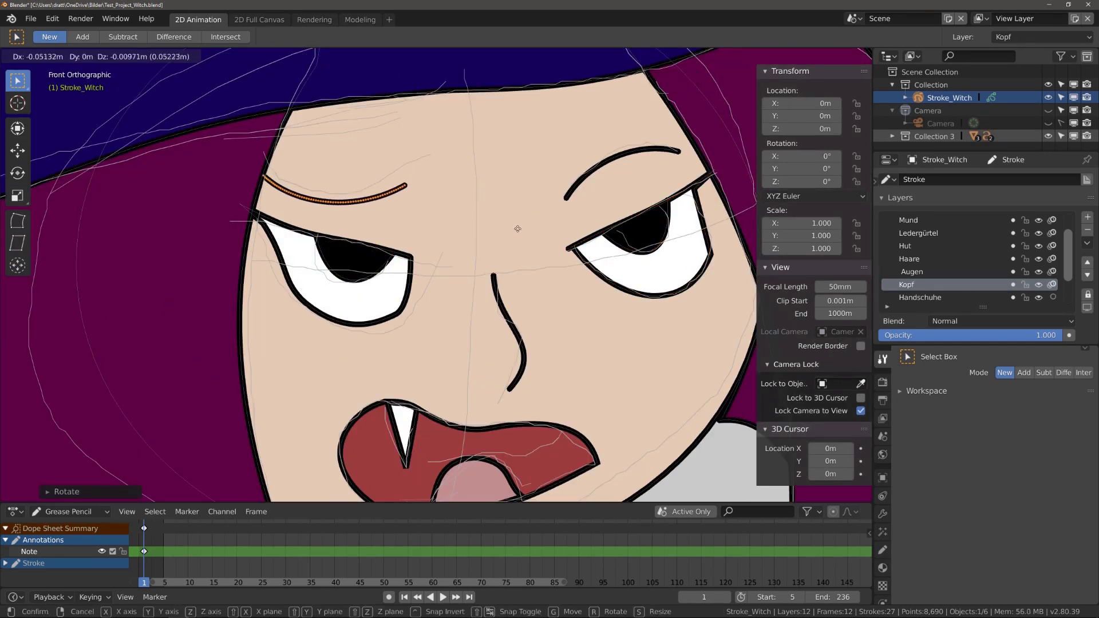
pyautogui.scroll(-3, 528, 230)
pyautogui.scroll(3, 577, 218)
pyautogui.rightClick(558, 227)
pyautogui.press('Escape')
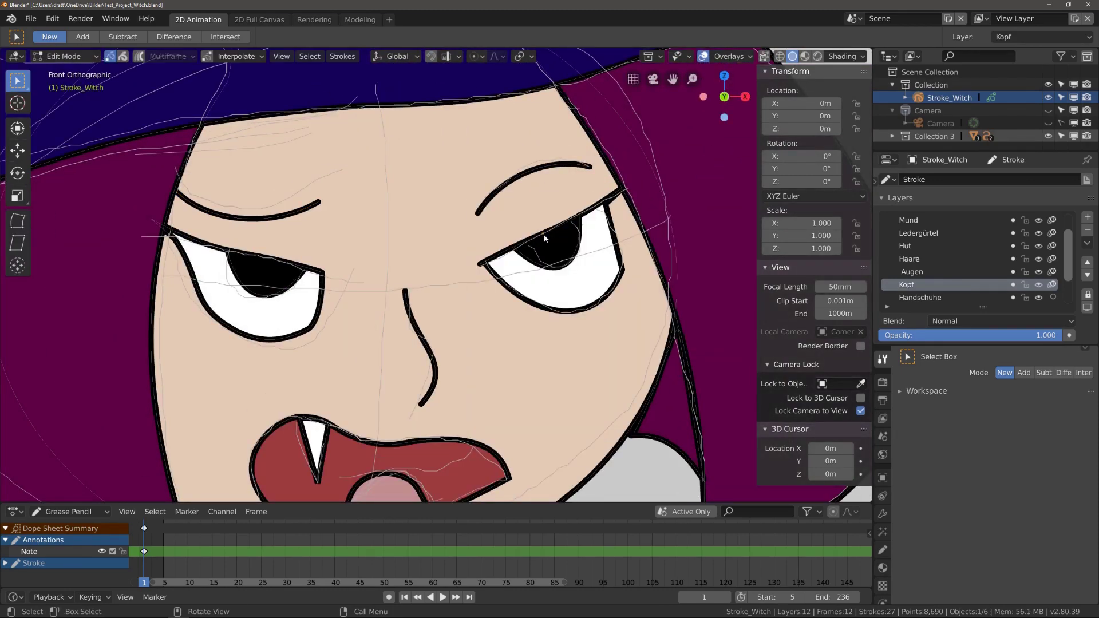
pyautogui.press('Tab')
# Hide the sketch lines and annotation overlays using the Overlays options.
pyautogui.scroll(-6, 538, 273)
pyautogui.scroll(3, 441, 259)
pyautogui.scroll(-4, 442, 258)
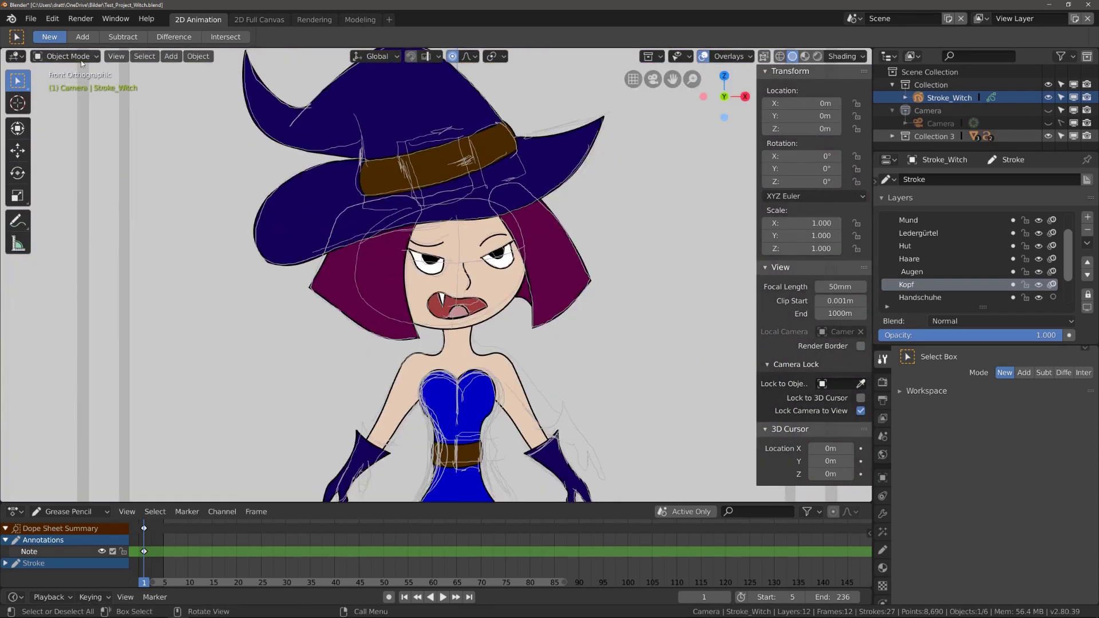
pyautogui.click(360, 20)
pyautogui.click(767, 56)
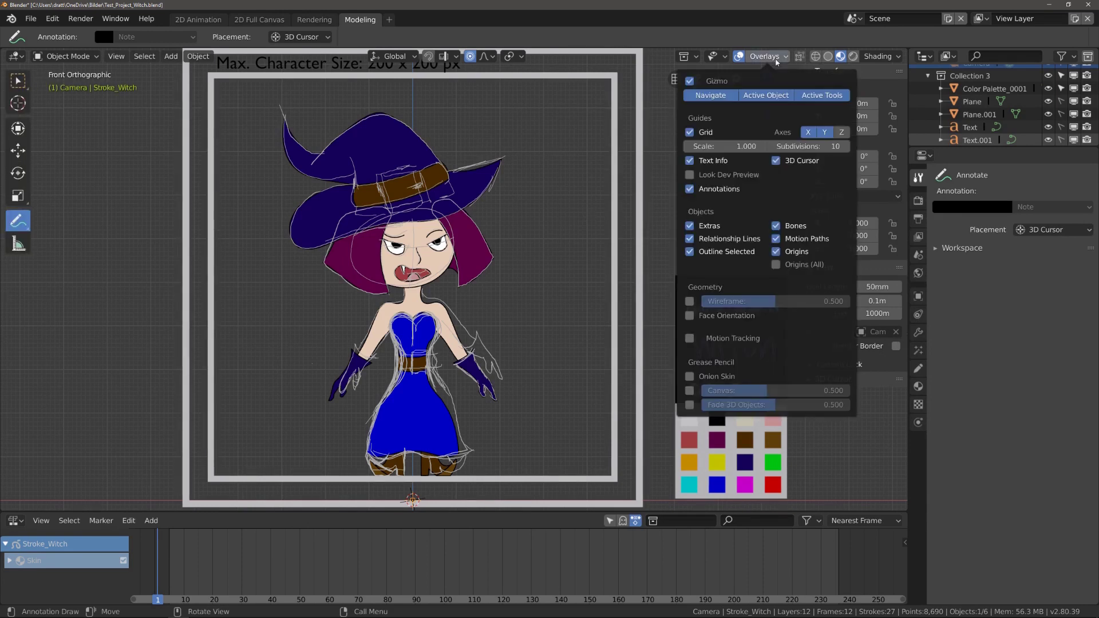
pyautogui.click(199, 20)
pyautogui.click(728, 56)
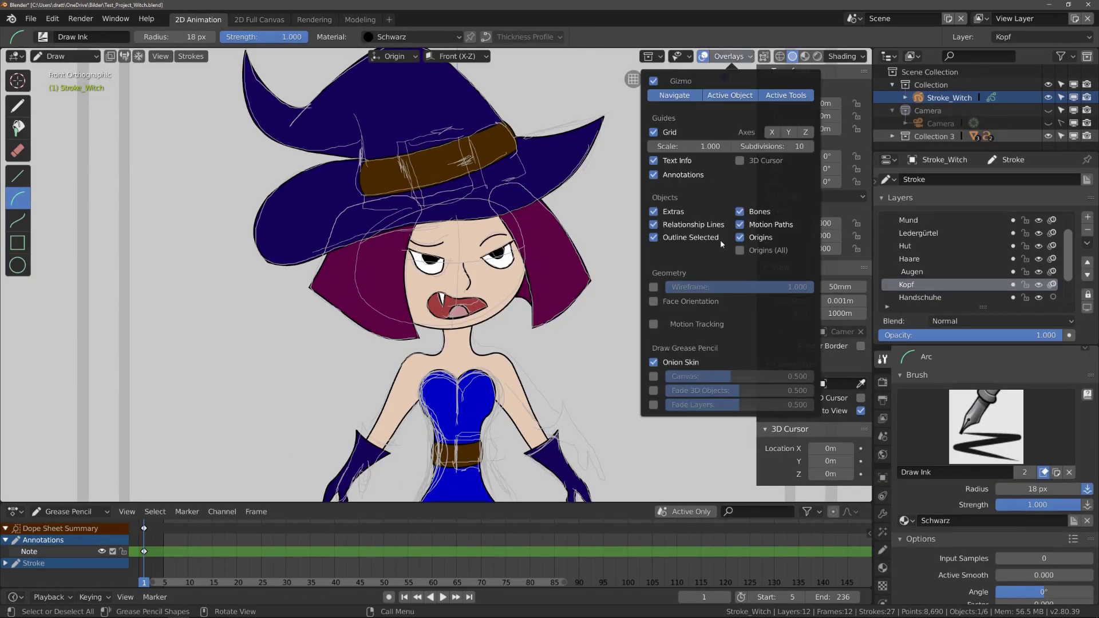
pyautogui.scroll(-4, 499, 272)
pyautogui.scroll(2, 499, 272)
# Make the Hut layer the active drawing layer.
pyautogui.scroll(1, 491, 195)
pyautogui.scroll(2, 918, 238)
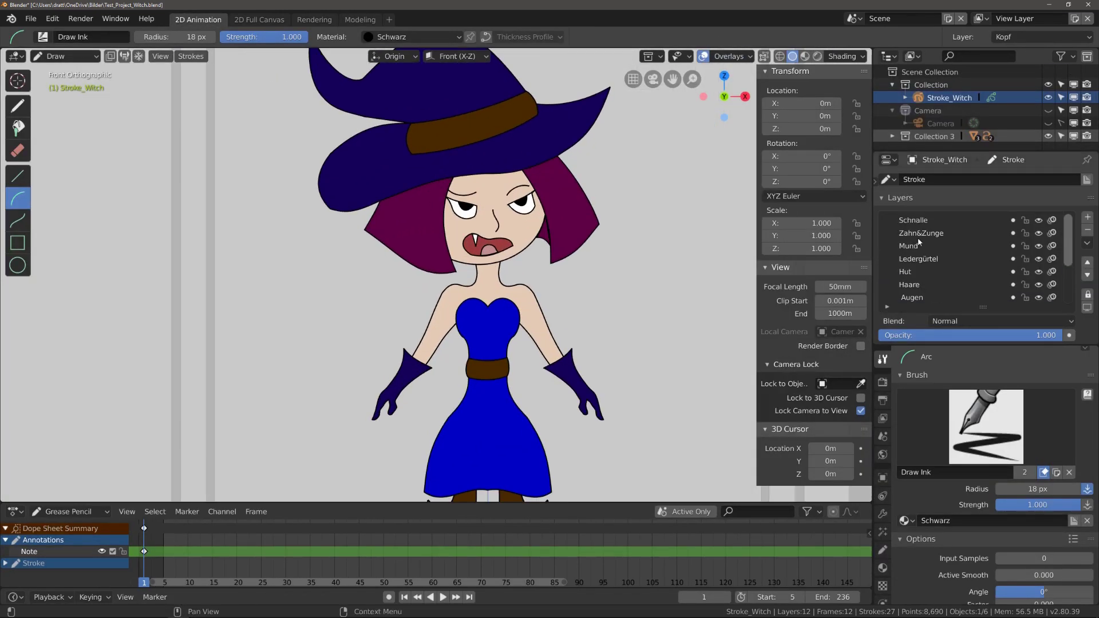
pyautogui.click(910, 271)
pyautogui.scroll(-3, 727, 226)
pyautogui.scroll(4, 727, 226)
# Enable the thickness profile, use the Black_Line material, and set brush radius to 16.
pyautogui.click(487, 37)
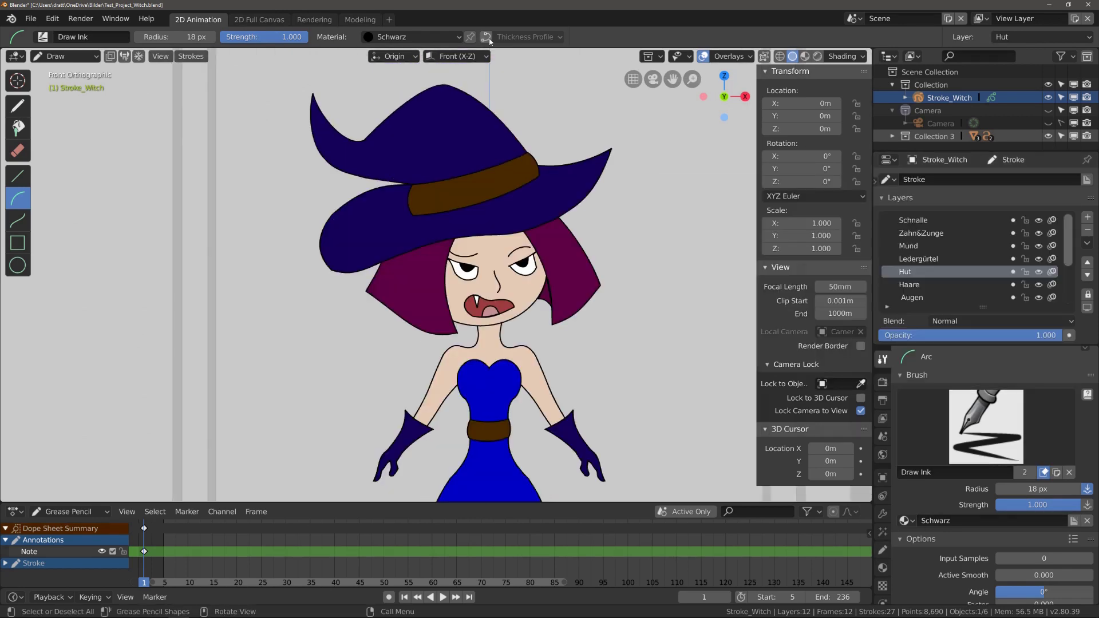
pyautogui.click(882, 569)
pyautogui.click(934, 360)
pyautogui.scroll(3, 387, 159)
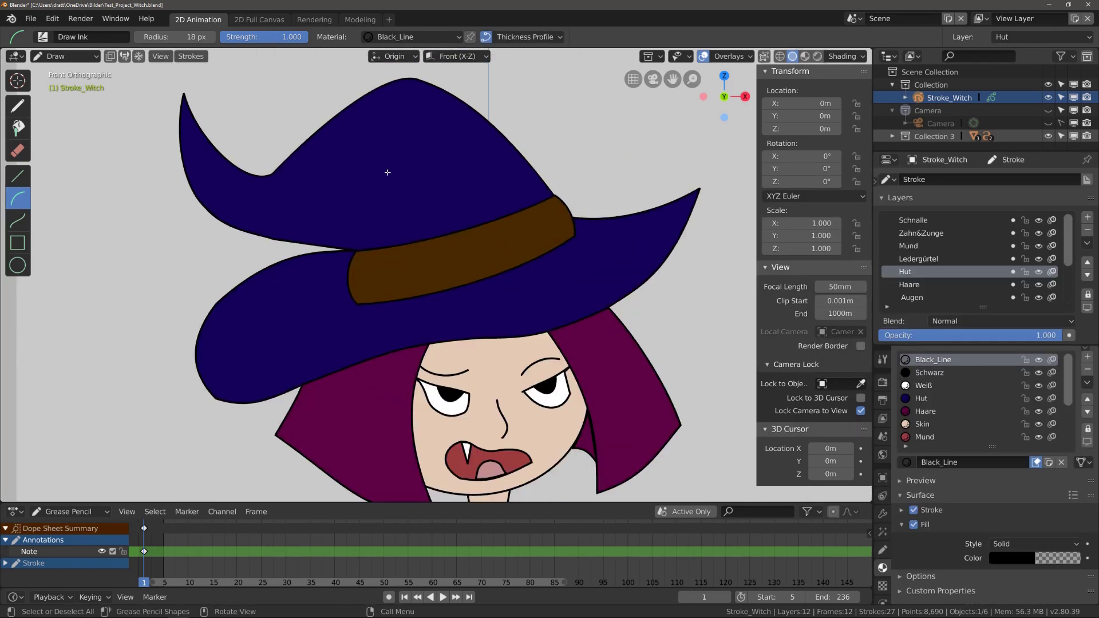
pyautogui.click(882, 359)
pyautogui.click(1046, 488)
pyautogui.write('16')
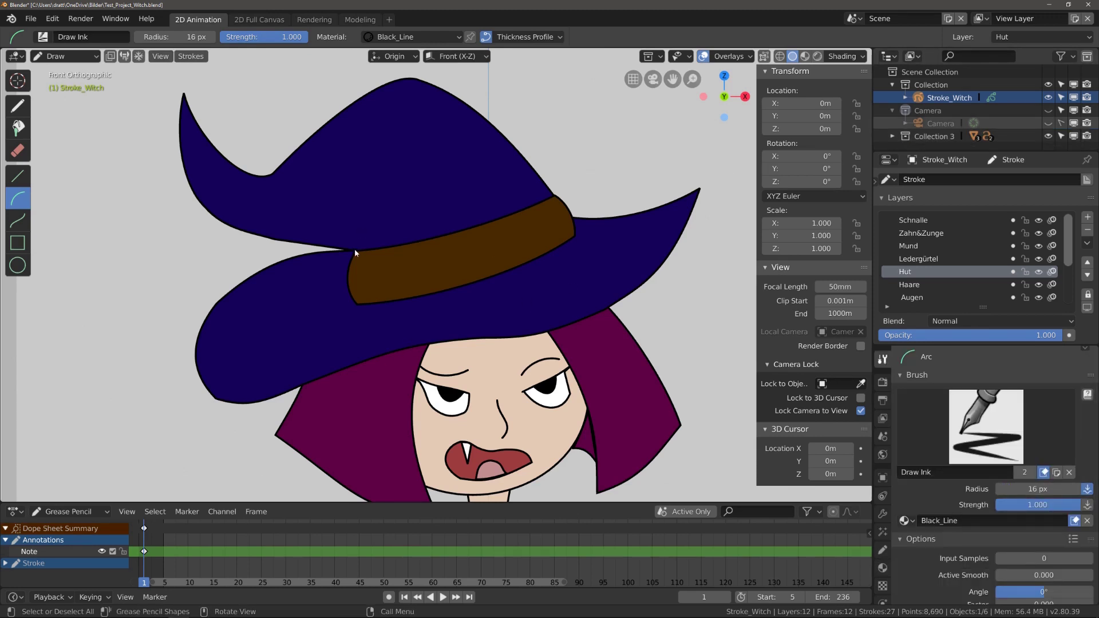
# Draw four black fold lines on the hat above, below and along the band.
pyautogui.moveTo(355, 232); pyautogui.dragTo(355, 243)
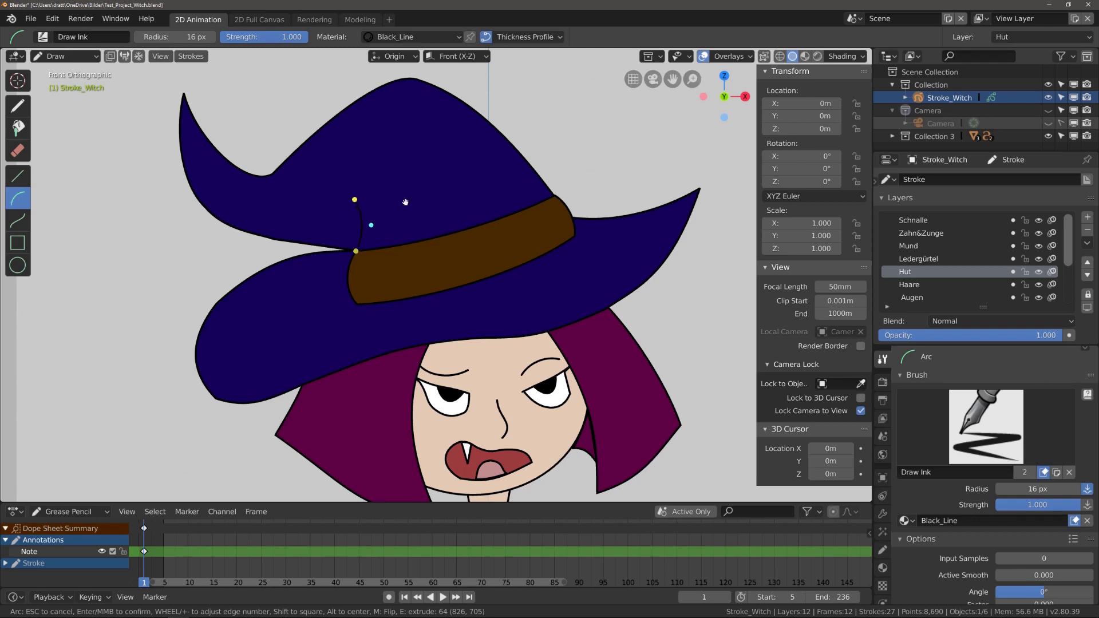
pyautogui.press('Return')
pyautogui.moveTo(359, 307); pyautogui.dragTo(362, 328)
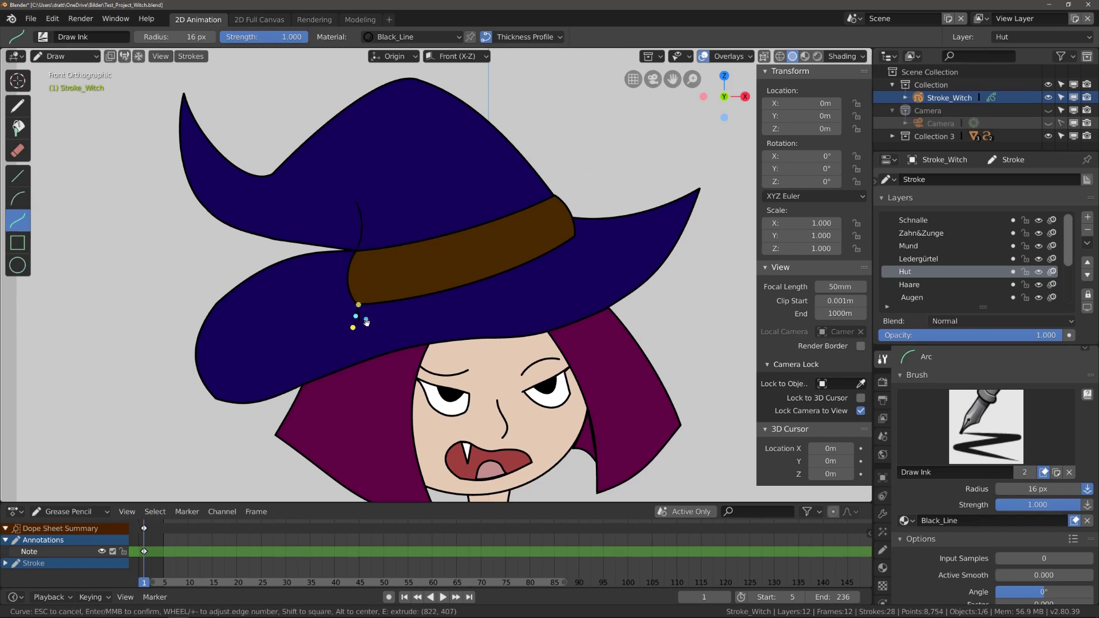
pyautogui.press('Return')
pyautogui.moveTo(575, 236); pyautogui.dragTo(591, 257)
pyautogui.press('Return')
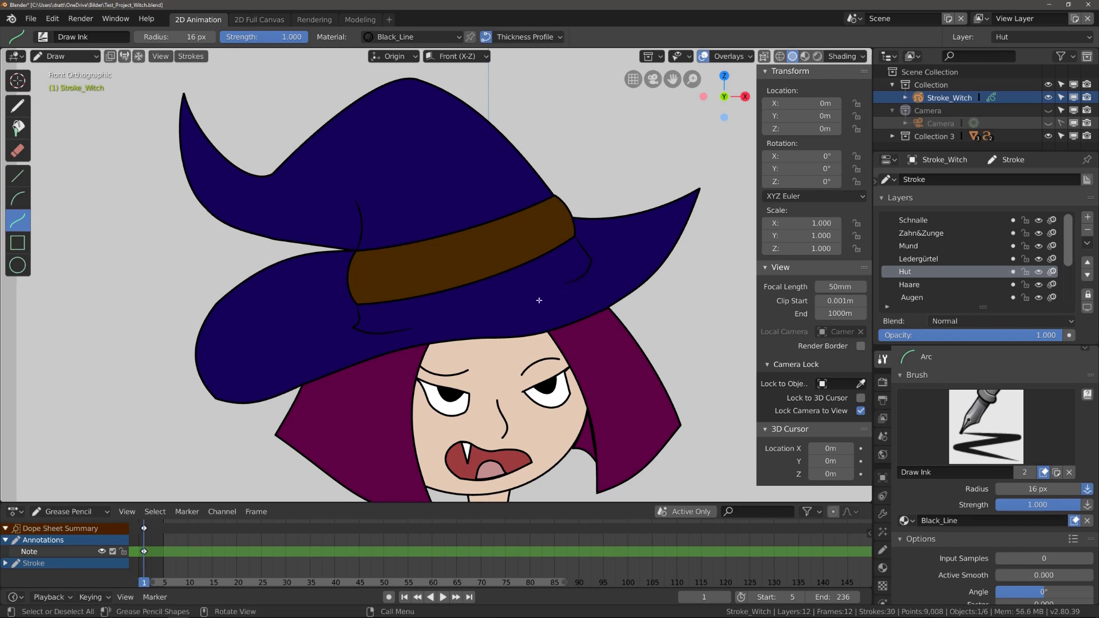
pyautogui.moveTo(279, 171); pyautogui.dragTo(263, 181)
pyautogui.press('Return')
pyautogui.click(66, 56)
# In Edit Mode, move a hat outline point with proportional editing off and select its stroke.
pyautogui.click(57, 86)
pyautogui.scroll(5, 329, 246)
pyautogui.press('g')
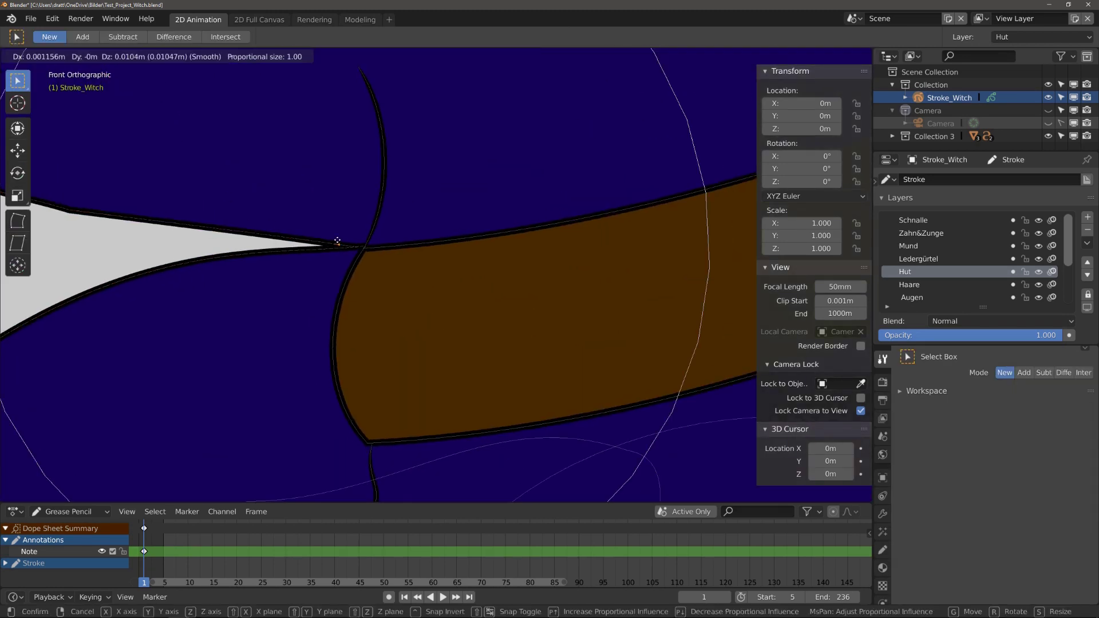
pyautogui.scroll(-5, 338, 240)
pyautogui.scroll(5, 339, 238)
pyautogui.press('o')
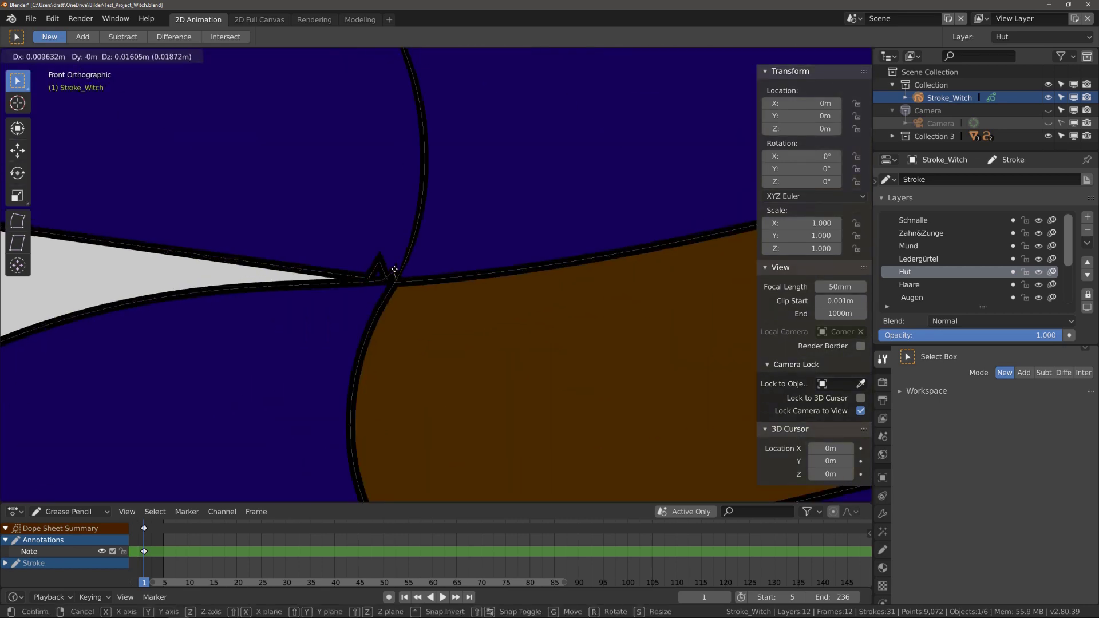
pyautogui.click(394, 271)
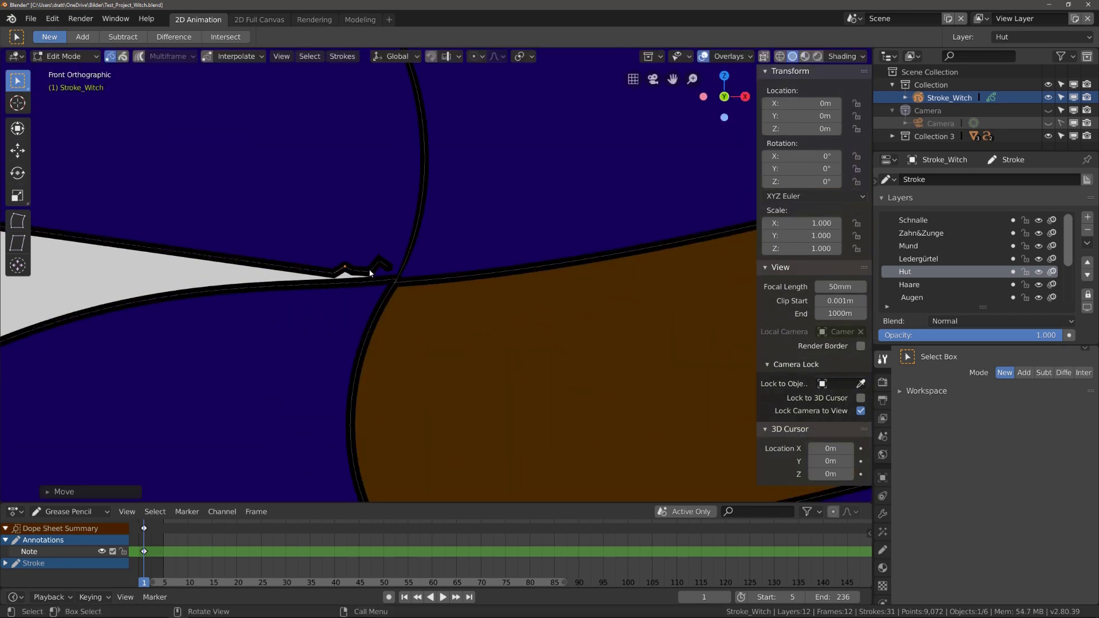
pyautogui.press('l')
# In Sculpt Mode, grab the brim's top edge and smooth the hat brim outline.
pyautogui.scroll(-3, 363, 263)
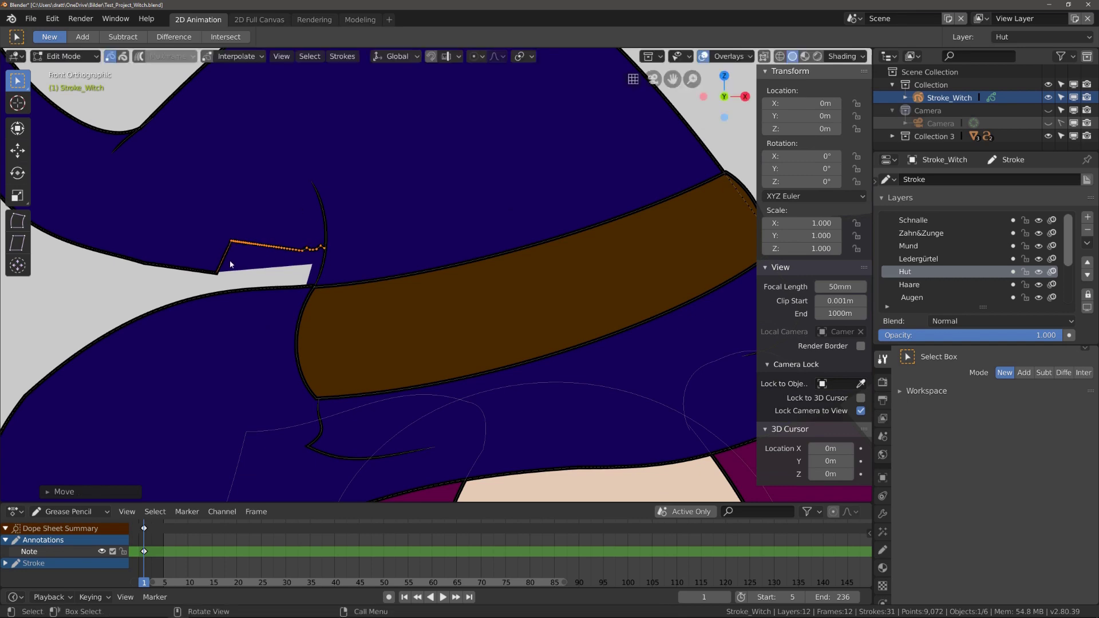
pyautogui.scroll(-5, 259, 246)
pyautogui.scroll(5, 260, 246)
pyautogui.hotkey('ctrl', 'Tab')
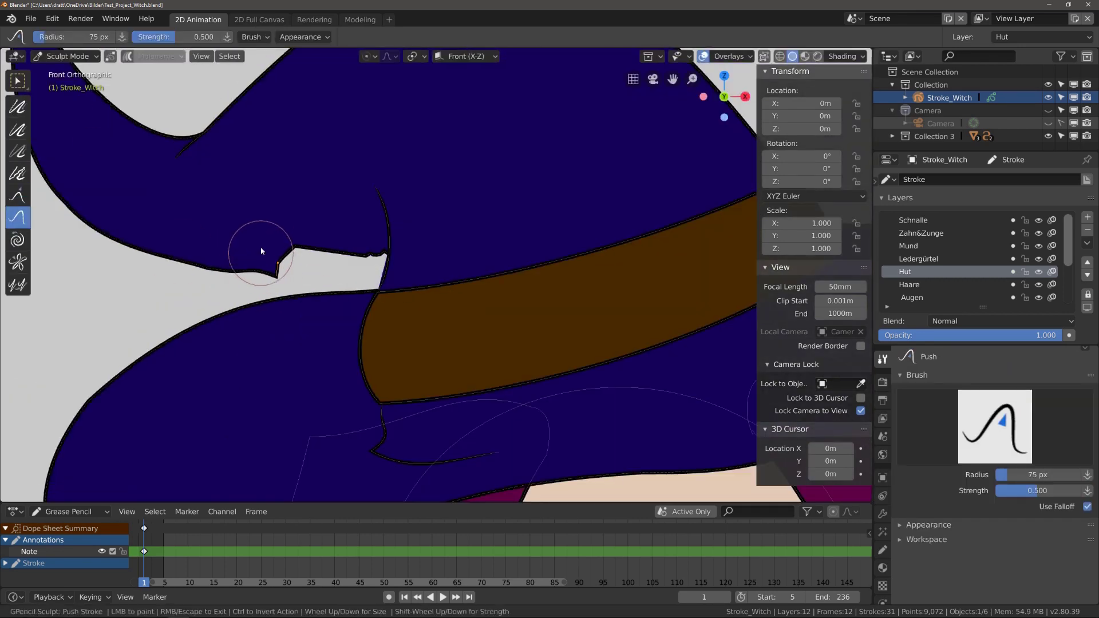
pyautogui.scroll(2, 260, 242)
pyautogui.press('g')
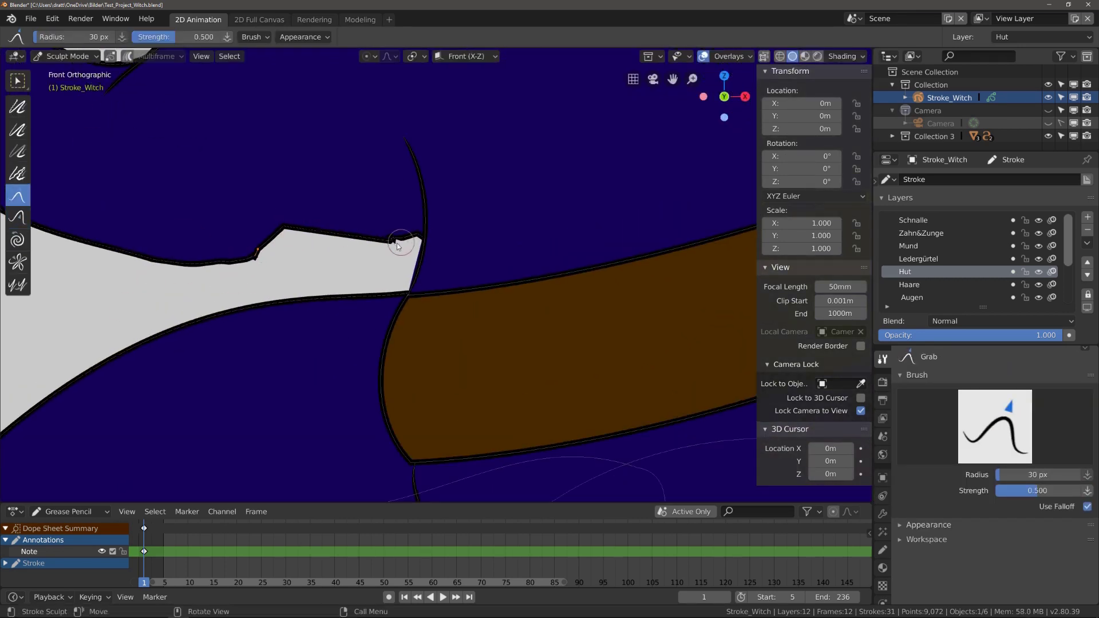
pyautogui.moveTo(399, 246)
pyautogui.mouseDown()
pyautogui.moveTo(236, 266)
pyautogui.moveTo(398, 233)
pyautogui.mouseUp()
pyautogui.press('s')
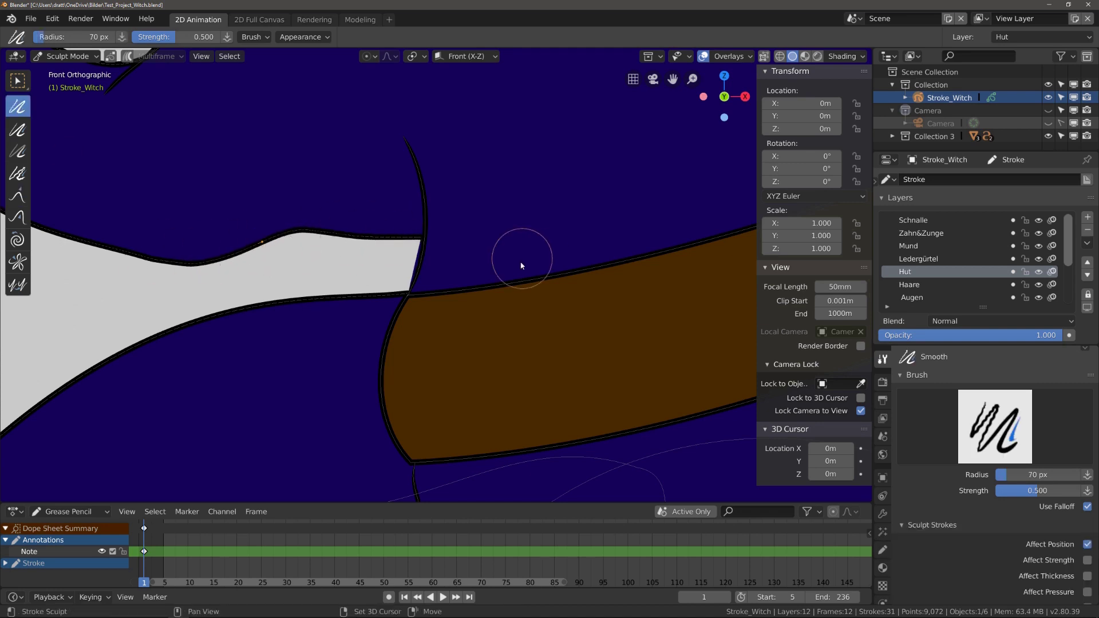
pyautogui.scroll(-3, 515, 257)
pyautogui.scroll(3, 489, 259)
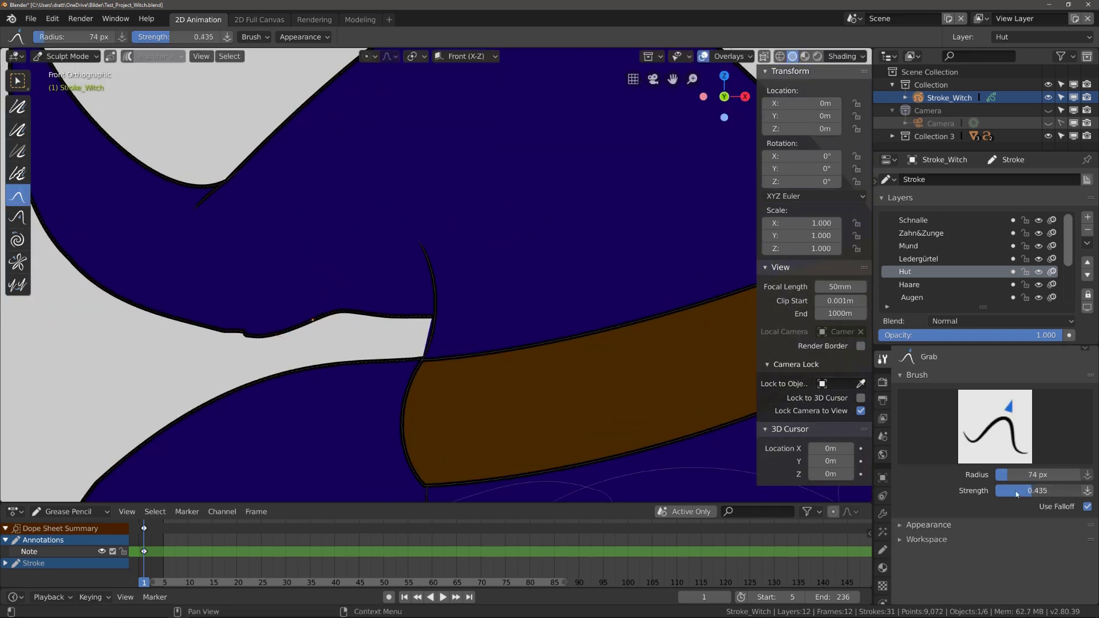
pyautogui.moveTo(272, 314); pyautogui.dragTo(229, 331)
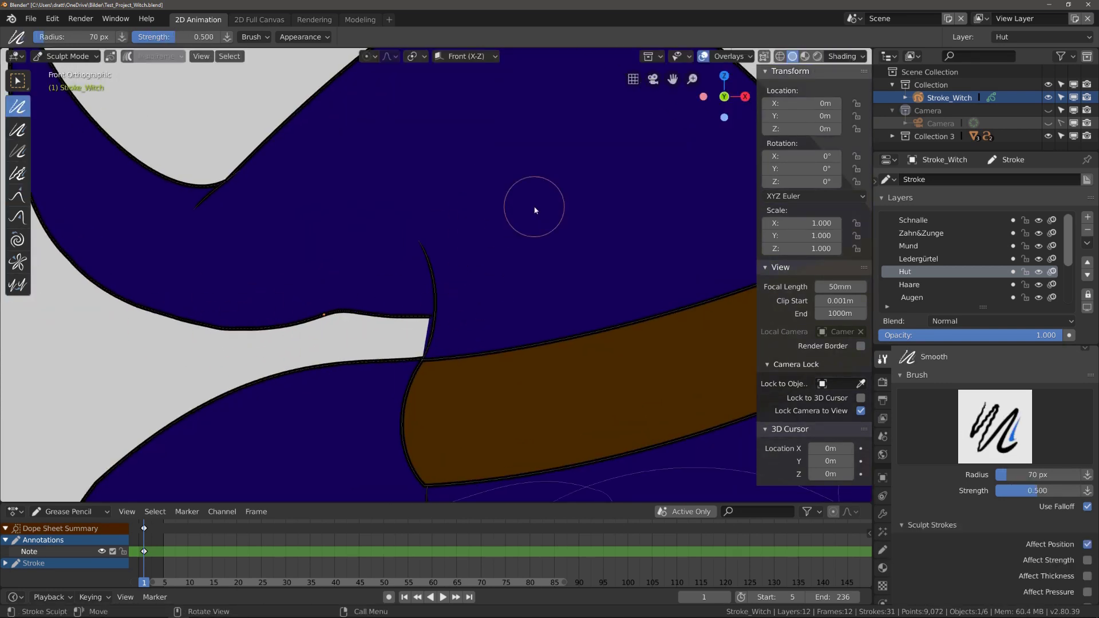
pyautogui.scroll(3, 401, 266)
# Move the hat outline's corner point, then delete the stray corner stroke.
pyautogui.press('Tab')
pyautogui.scroll(2, 393, 290)
pyautogui.click(425, 297)
pyautogui.press('g')
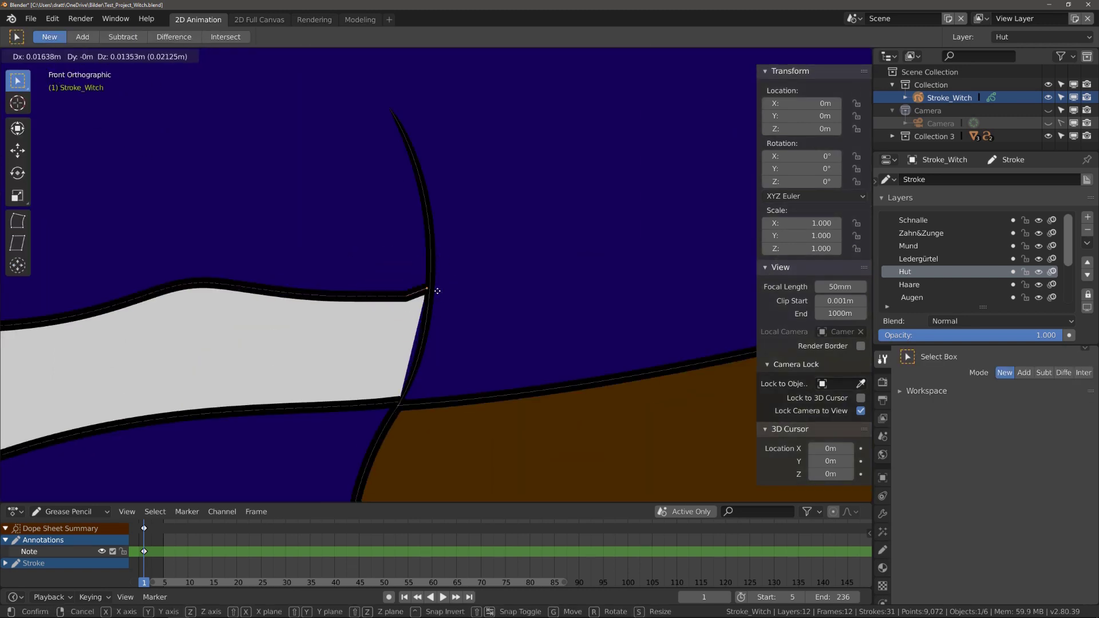
pyautogui.click(437, 291)
pyautogui.press('g')
pyautogui.click(401, 401)
pyautogui.press('x')
# In Draw Mode, draw a new outline curve up the hat crown, then return to Edit Mode.
pyautogui.click(369, 359)
pyautogui.click(58, 57)
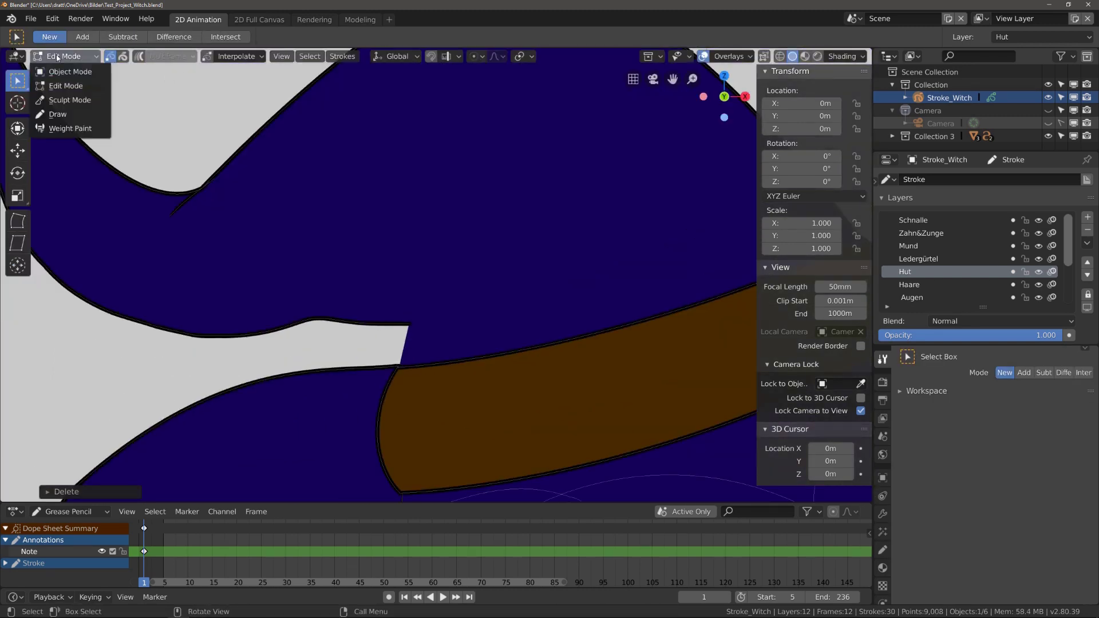
pyautogui.click(58, 114)
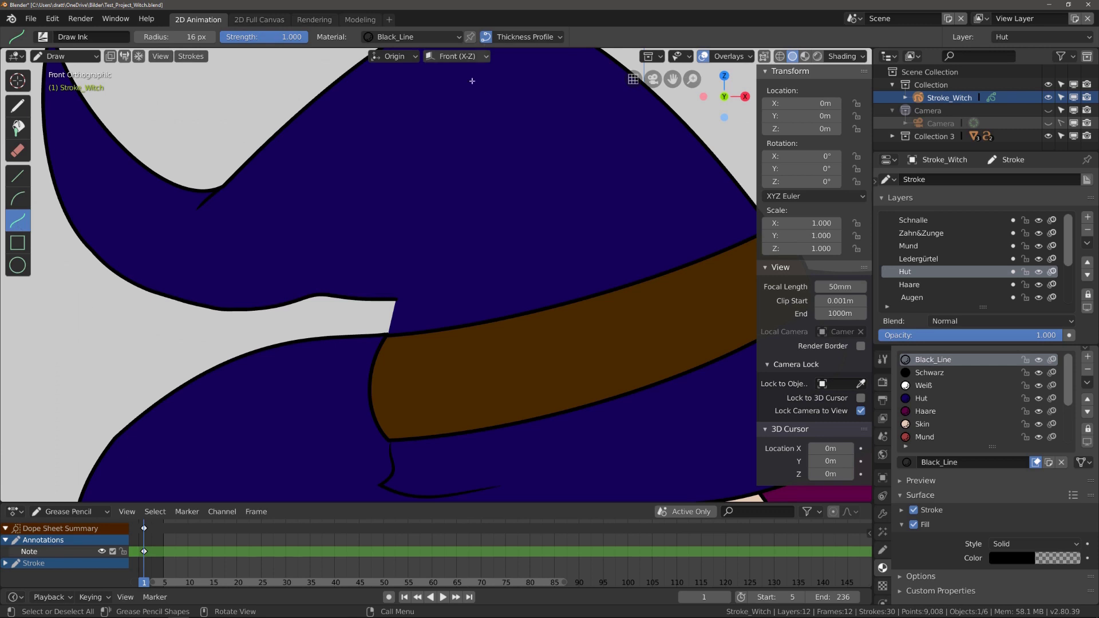
pyautogui.moveTo(396, 300); pyautogui.dragTo(403, 278)
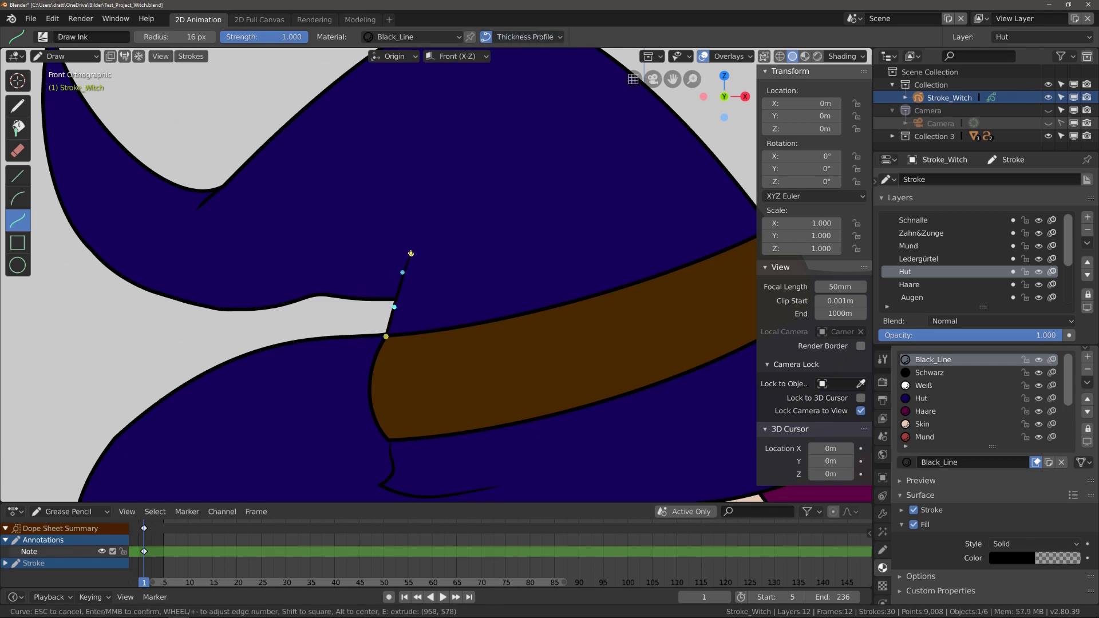
pyautogui.press('Return')
pyautogui.scroll(-8, 494, 302)
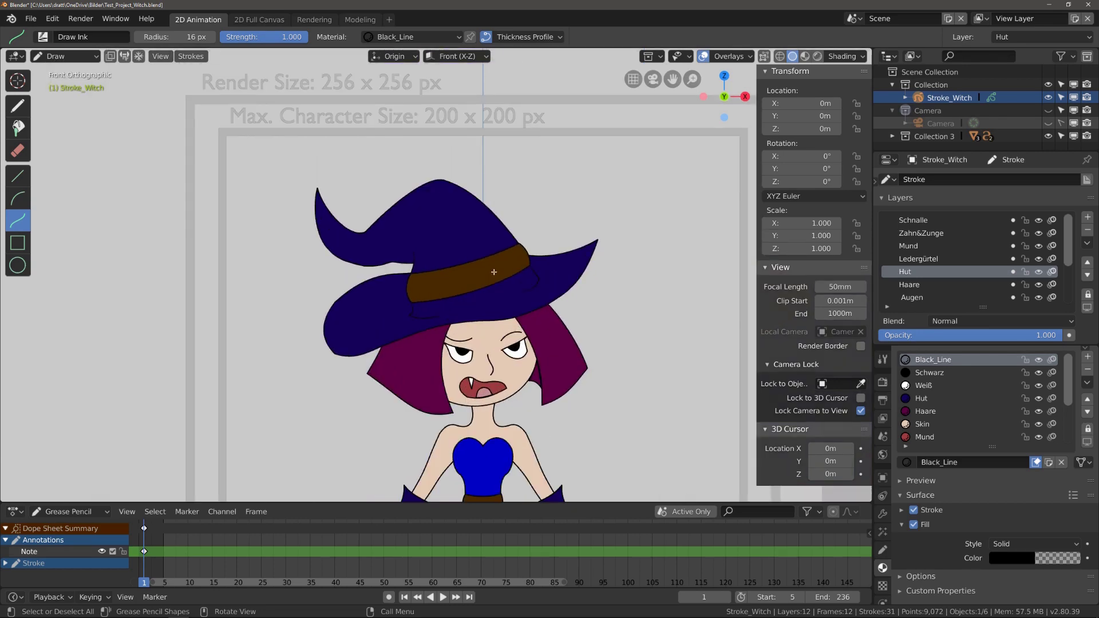
pyautogui.scroll(4, 494, 272)
pyautogui.scroll(-5, 466, 226)
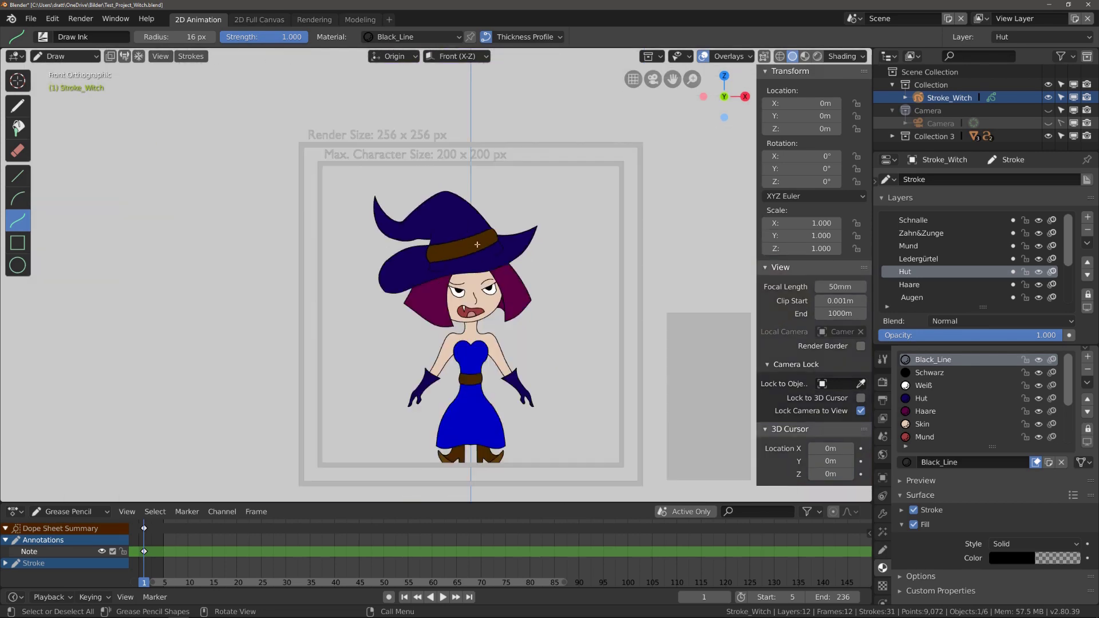
pyautogui.scroll(3, 515, 372)
pyautogui.scroll(3, 544, 401)
pyautogui.scroll(4, 563, 421)
pyautogui.press('Tab')
# In Sculpt Mode, reshape and smooth the glove's finger outline.
pyautogui.click(66, 57)
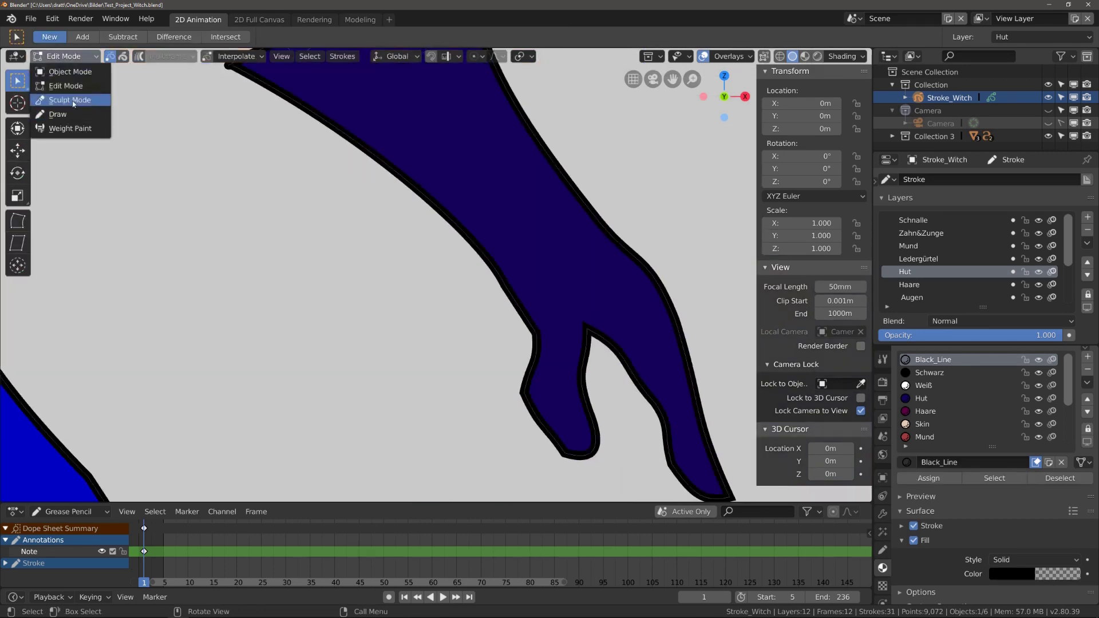
pyautogui.click(57, 101)
pyautogui.scroll(-2, 435, 212)
pyautogui.moveTo(415, 331); pyautogui.dragTo(424, 320)
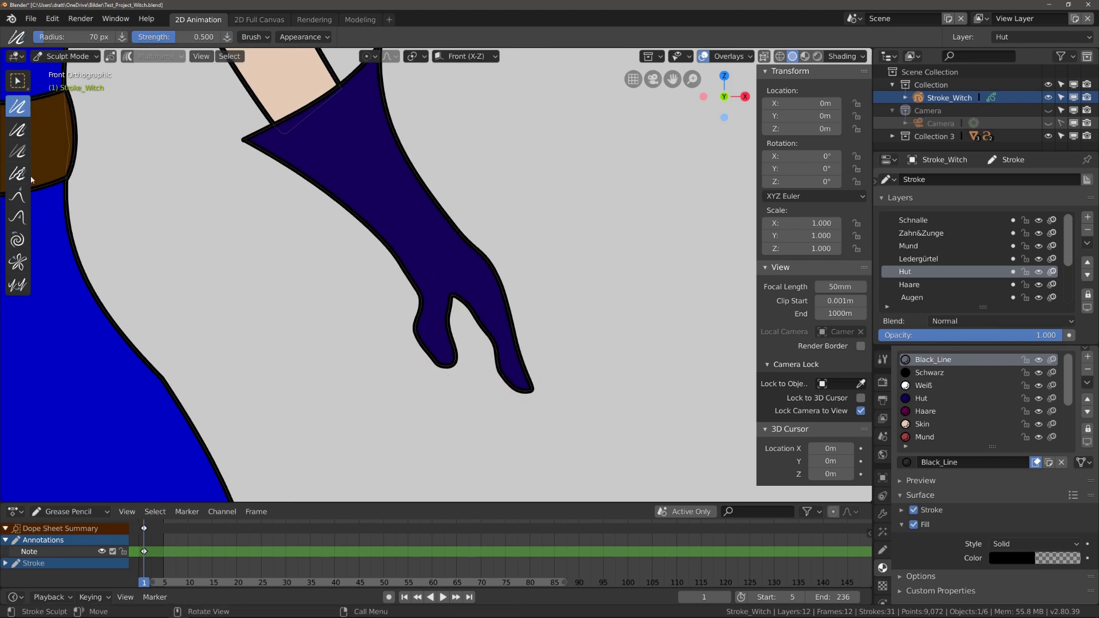
pyautogui.press('s')
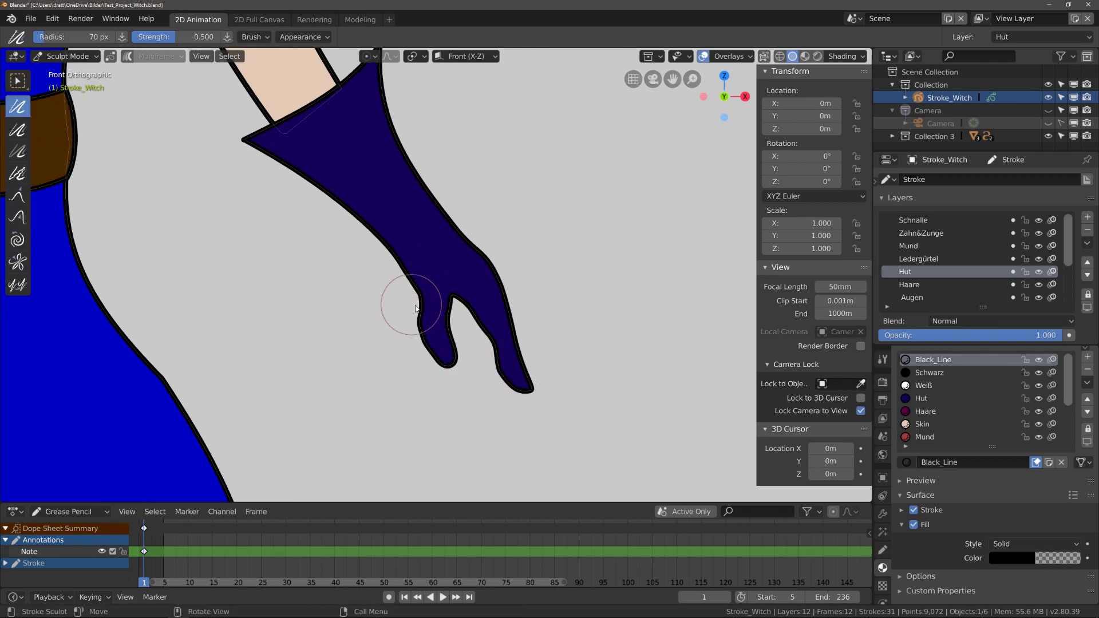
pyautogui.scroll(-5, 407, 309)
pyautogui.scroll(5, 454, 275)
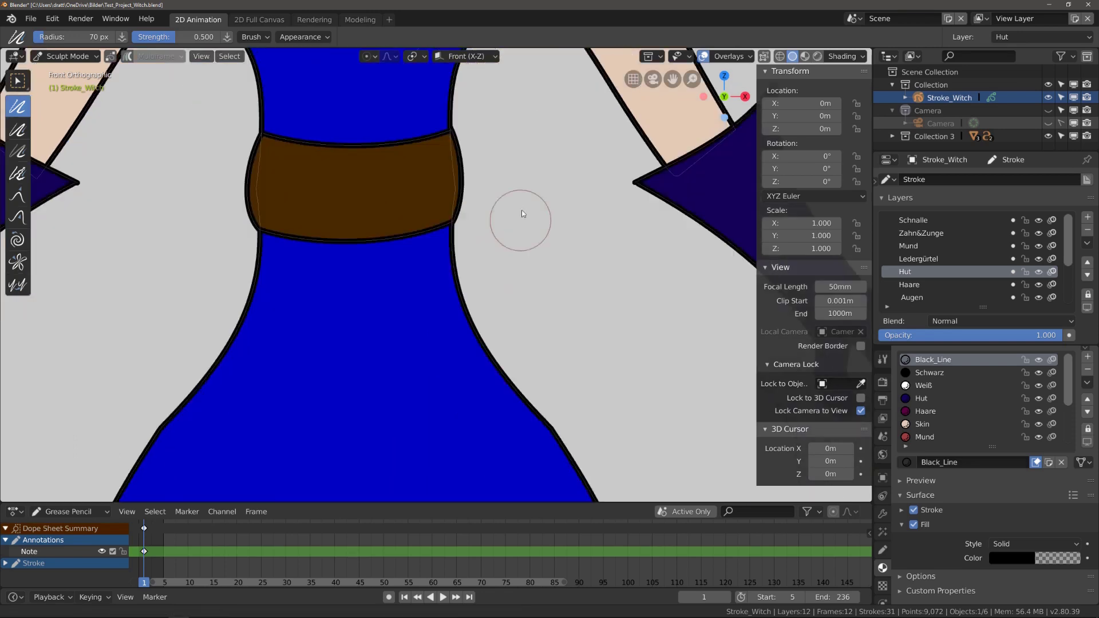
pyautogui.scroll(-3, 538, 258)
pyautogui.scroll(8, 394, 342)
pyautogui.scroll(-5, 564, 350)
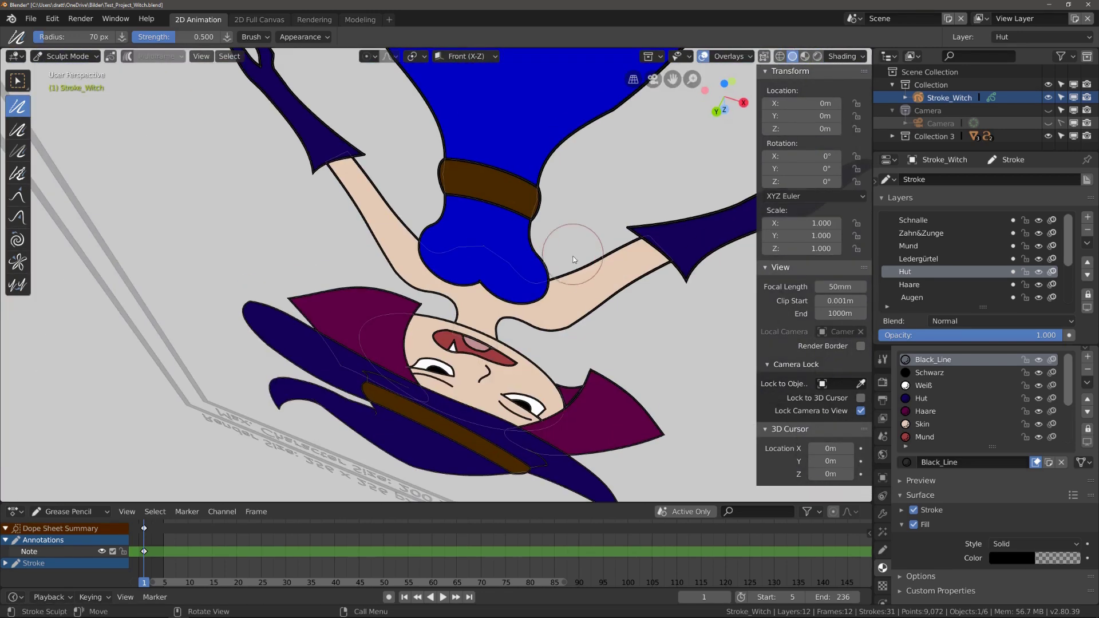
pyautogui.moveTo(564, 350); pyautogui.dragTo(298, 302, button='middle')
# Smooth and push the skirt's right edge inward.
pyautogui.click(17, 196)
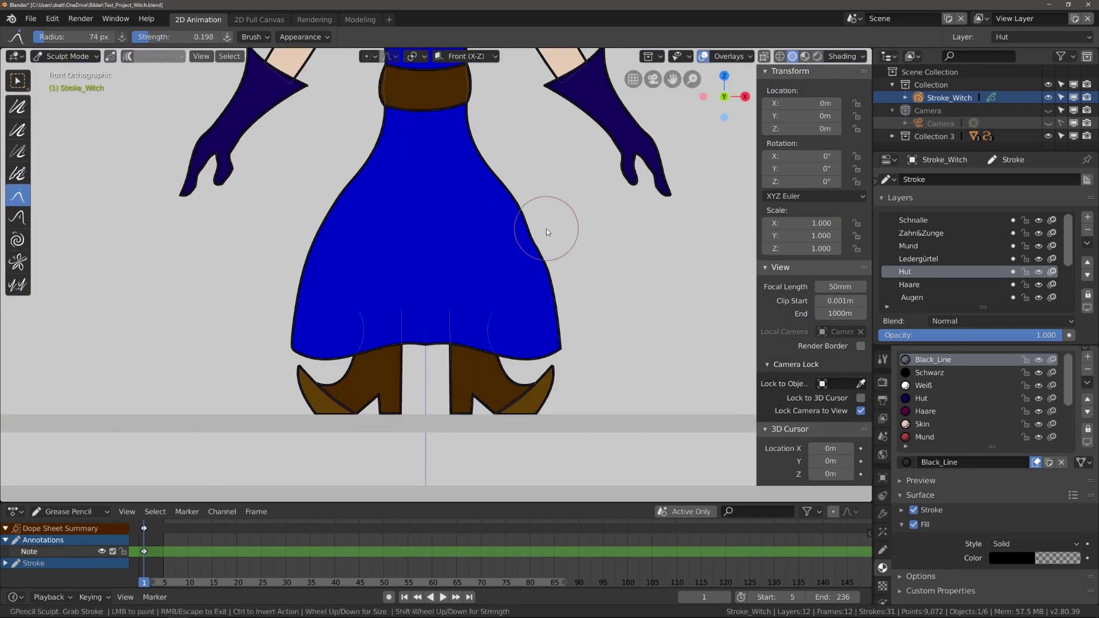
pyautogui.press('s')
pyautogui.moveTo(553, 257); pyautogui.dragTo(545, 290)
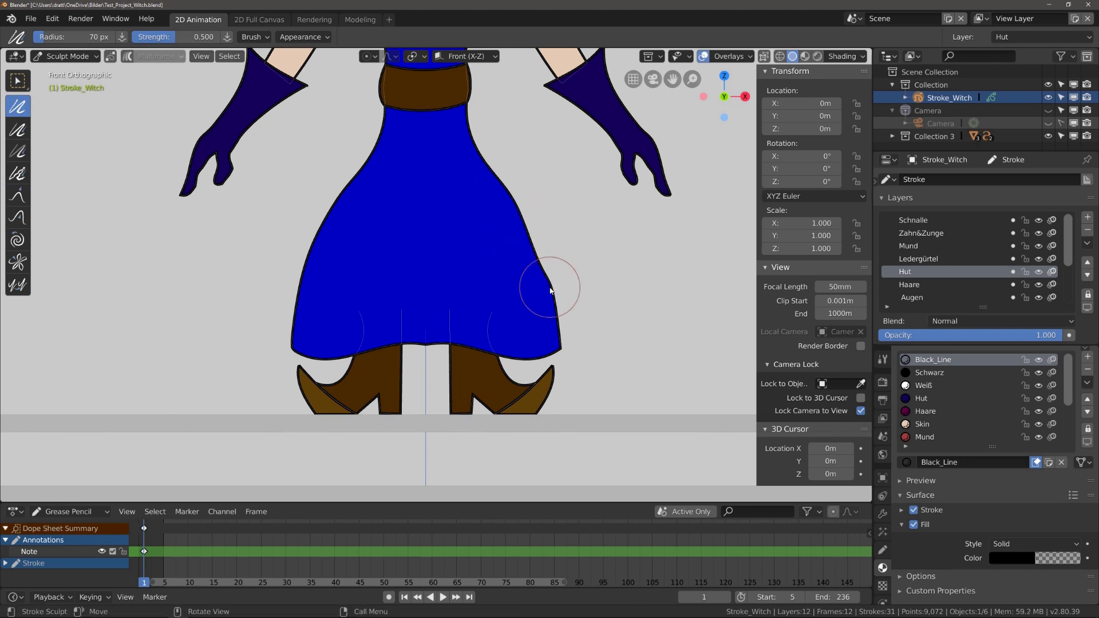
pyautogui.click(18, 218)
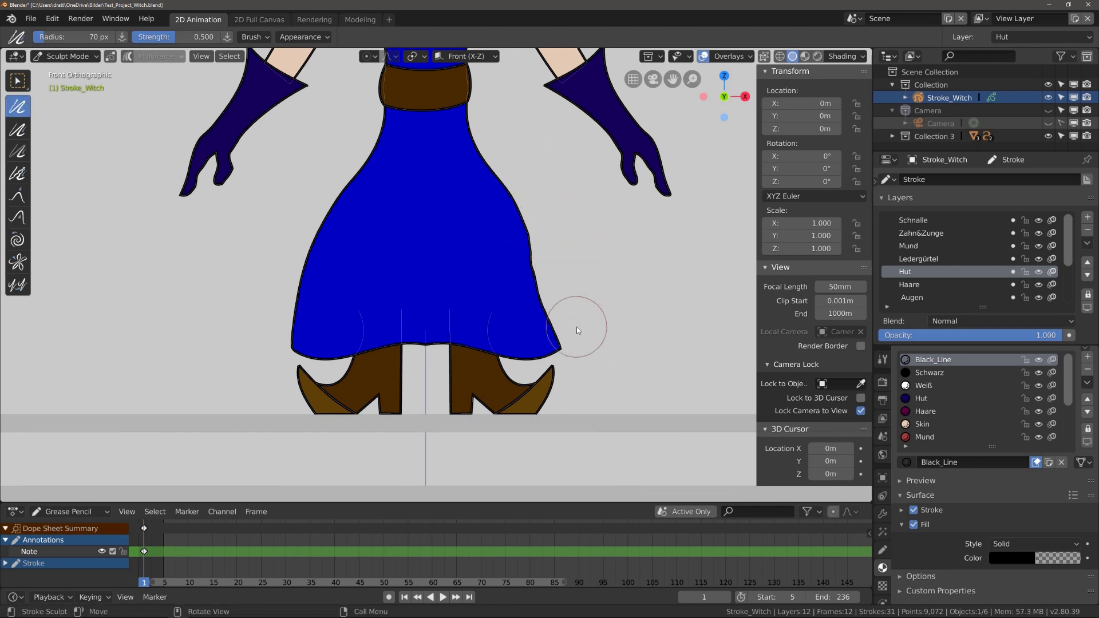
pyautogui.moveTo(576, 326); pyautogui.dragTo(504, 226)
# Delete the left glove stroke and return to Object Mode.
pyautogui.keyDown('shift'); pyautogui.moveTo(545, 182); pyautogui.dragTo(545, 281, button='middle'); pyautogui.keyUp('shift')
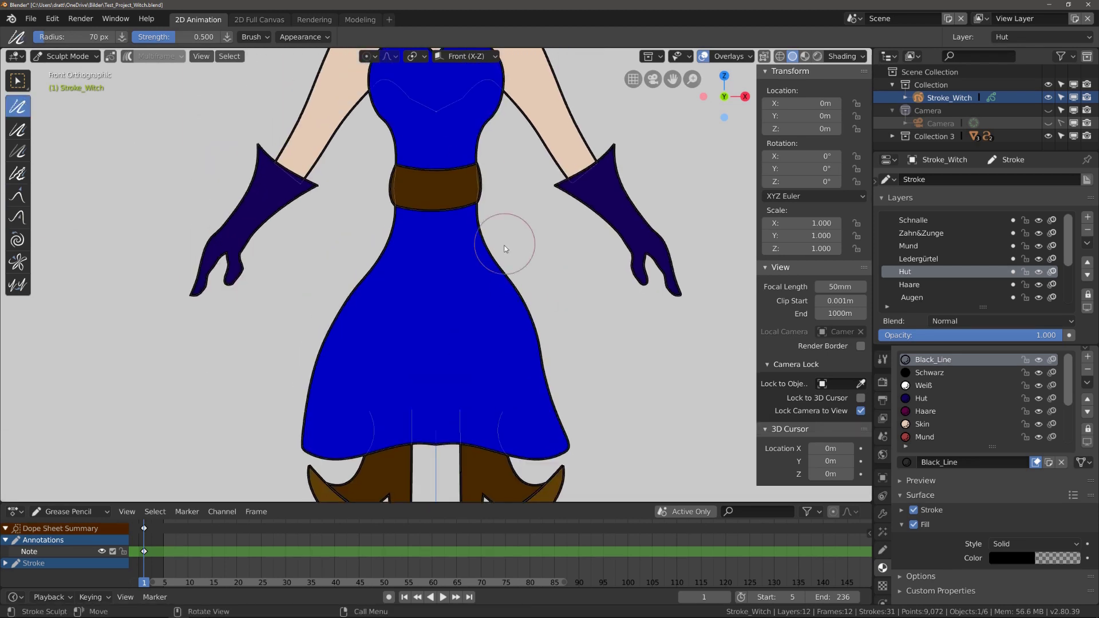
pyautogui.press('Delete')
pyautogui.click(67, 57)
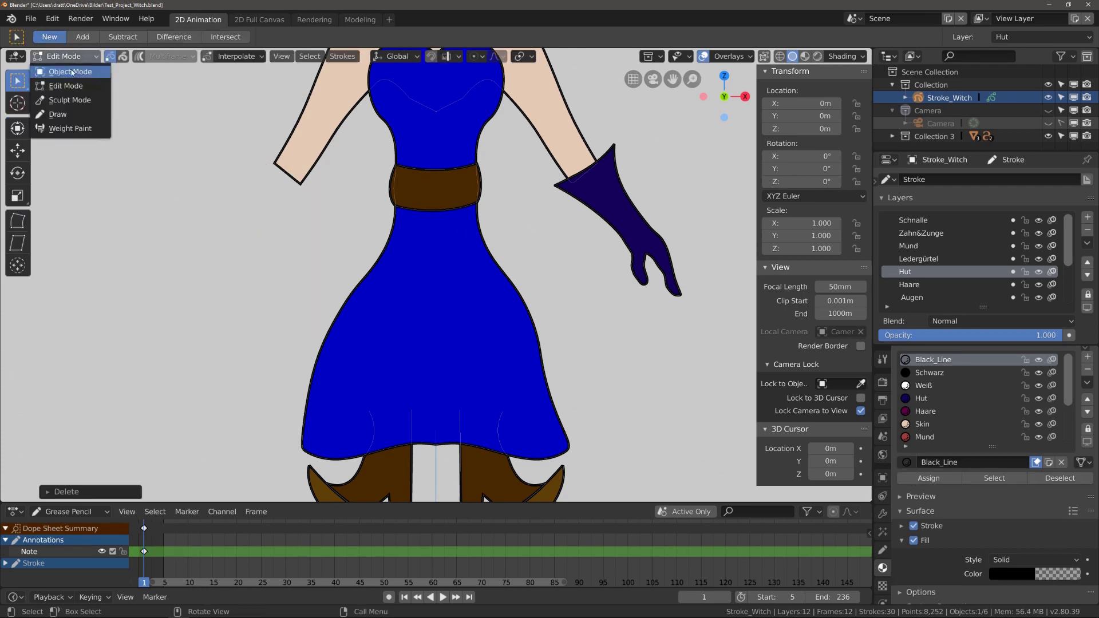
# Add and apply an X Mirror modifier limited to the Handschuhe layer to create the second glove.
pyautogui.click(882, 518)
pyautogui.click(933, 503)
pyautogui.click(939, 470)
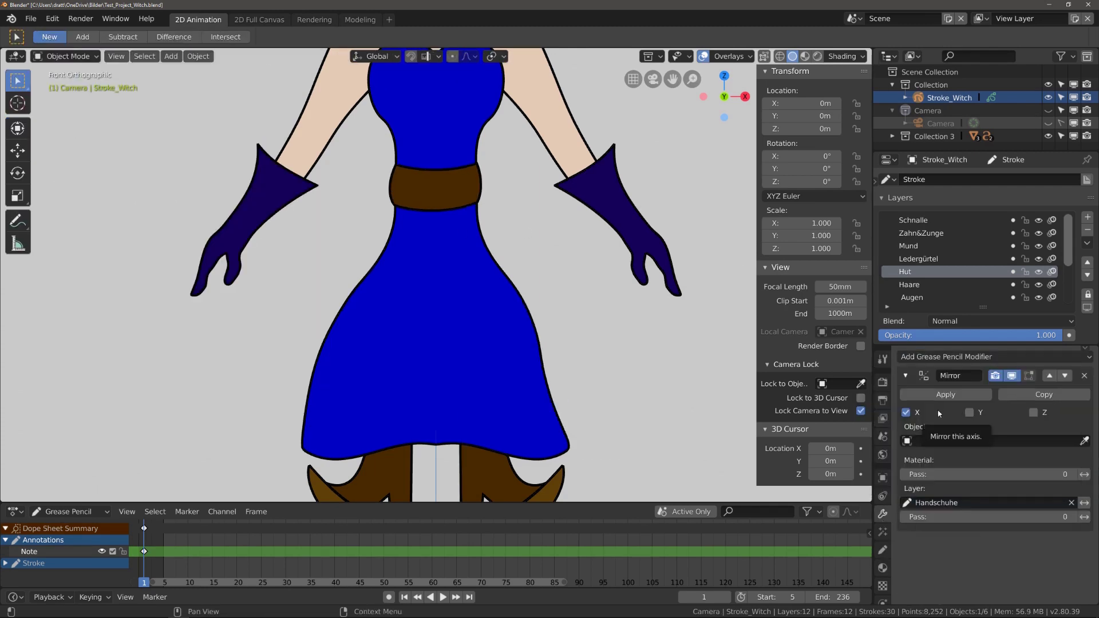
pyautogui.click(946, 395)
pyautogui.scroll(-2, 515, 246)
pyautogui.scroll(-2, 469, 308)
pyautogui.scroll(5, 494, 311)
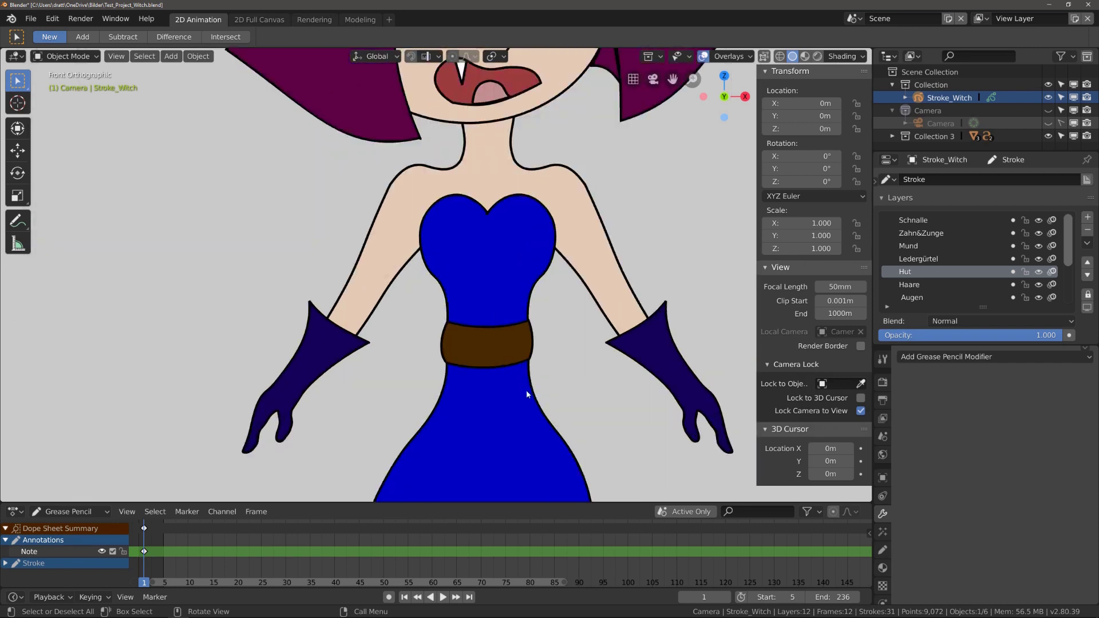
pyautogui.scroll(-4, 527, 394)
pyautogui.scroll(4, 472, 334)
# In Edit Mode, move the belt stroke vertically along Z to a new height.
pyautogui.click(67, 56)
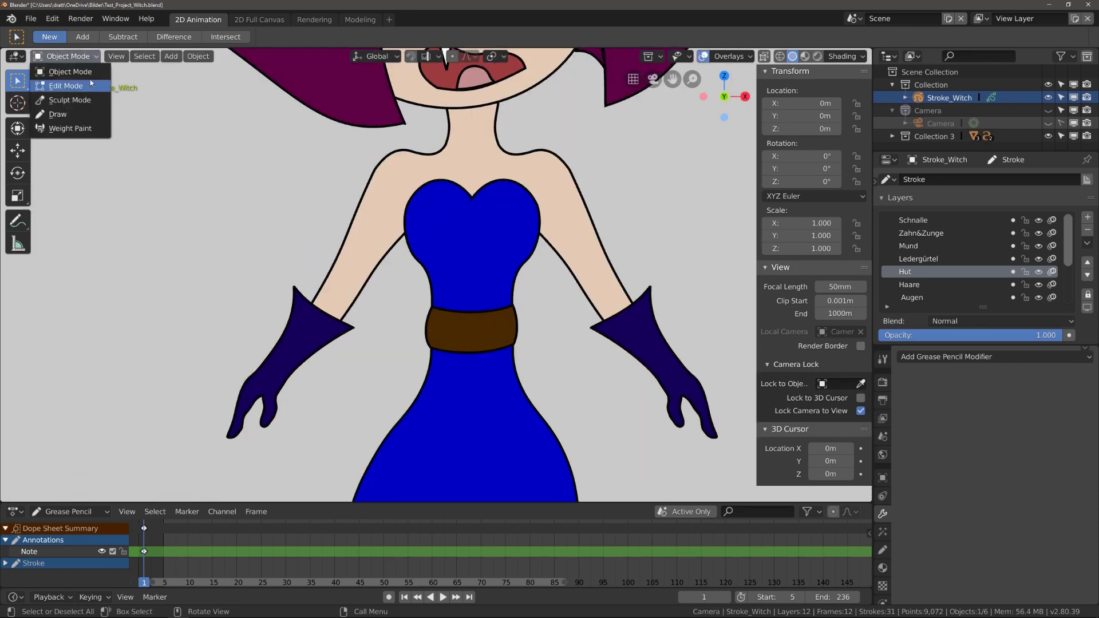
pyautogui.click(91, 83)
pyautogui.click(510, 339)
pyautogui.press('g')
pyautogui.press('z')
pyautogui.scroll(-3, 520, 358)
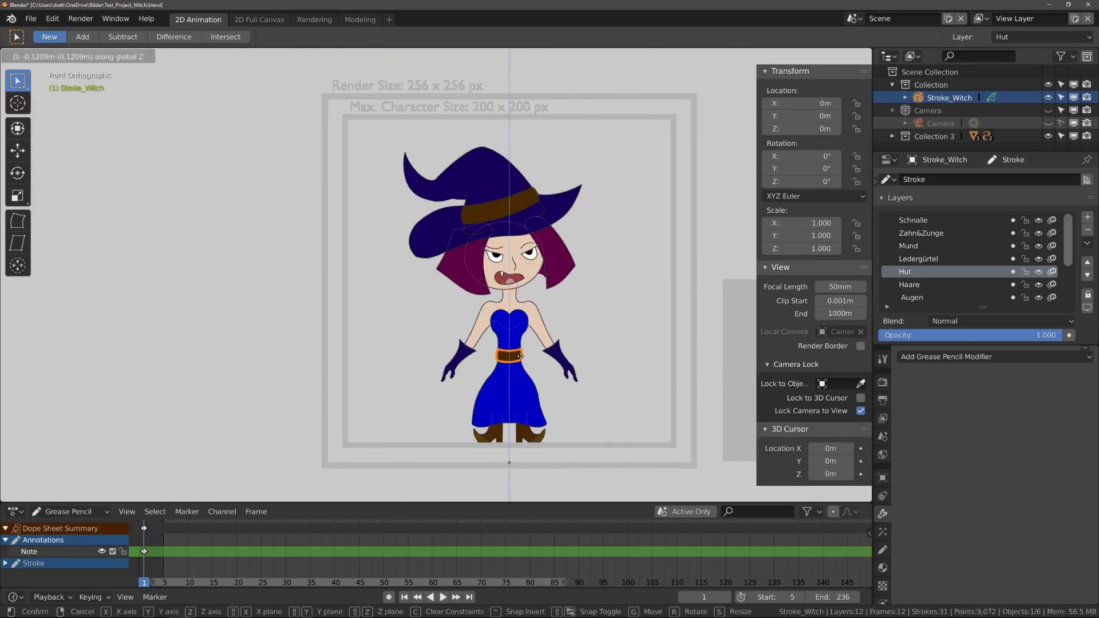
pyautogui.click(521, 357)
pyautogui.press('Tab')
pyautogui.scroll(1, 515, 172)
pyautogui.scroll(3, 514, 154)
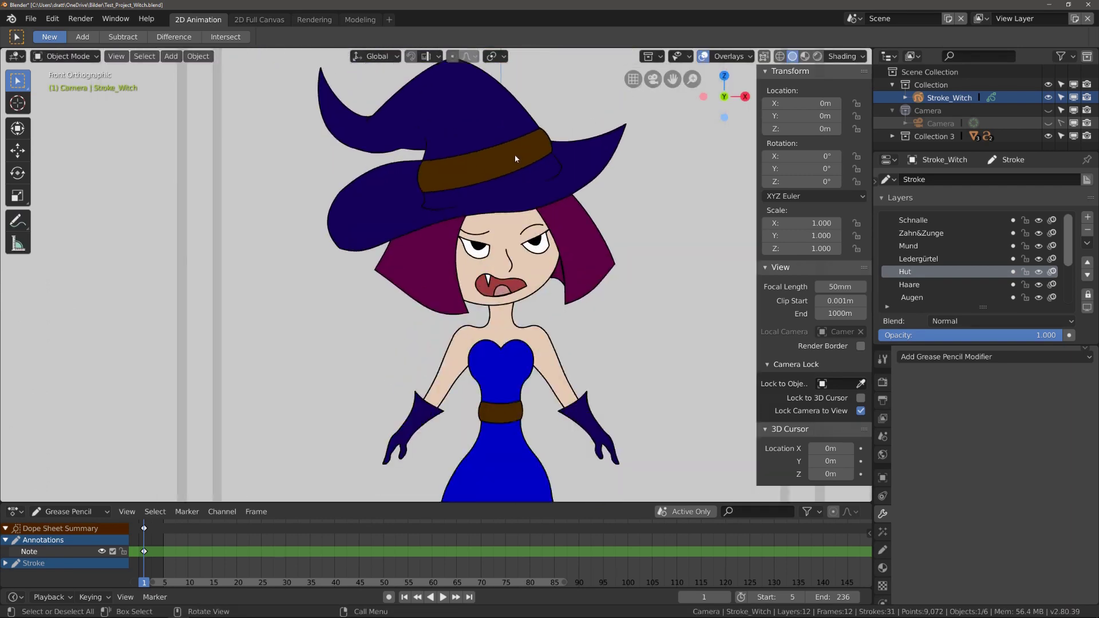
pyautogui.scroll(2, 514, 154)
# Switch the witch into Sculpt Mode.
pyautogui.click(67, 56)
pyautogui.click(67, 94)
pyautogui.scroll(4, 359, 307)
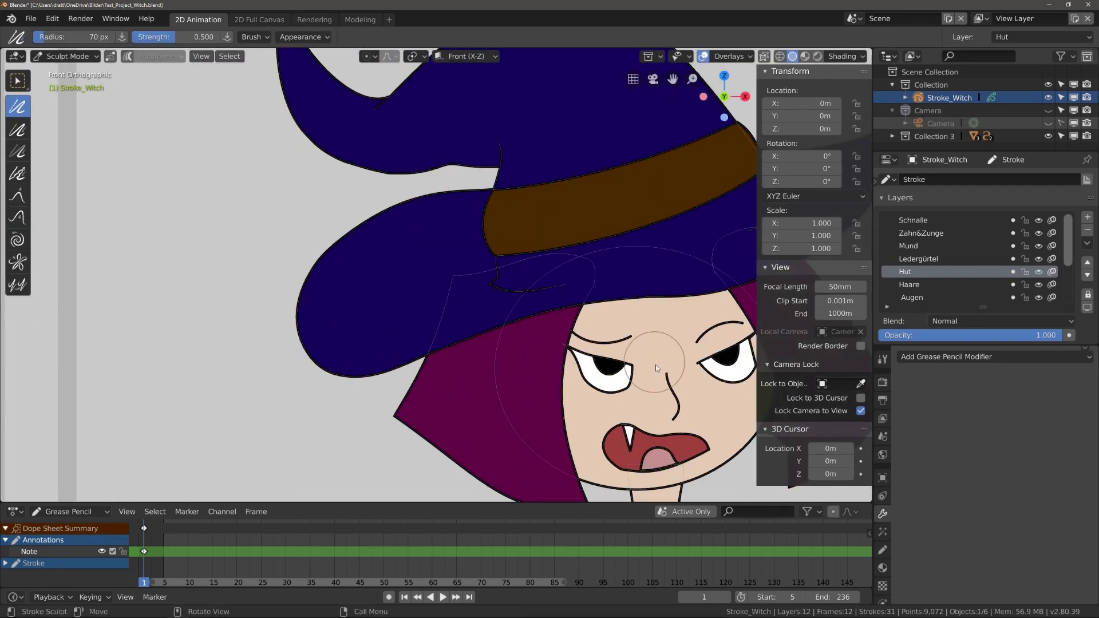
pyautogui.scroll(-2, 658, 286)
# On the Haare layer, draw thin black strand lines on both sides of the hair.
pyautogui.click(969, 285)
pyautogui.click(883, 568)
pyautogui.click(68, 56)
pyautogui.click(67, 106)
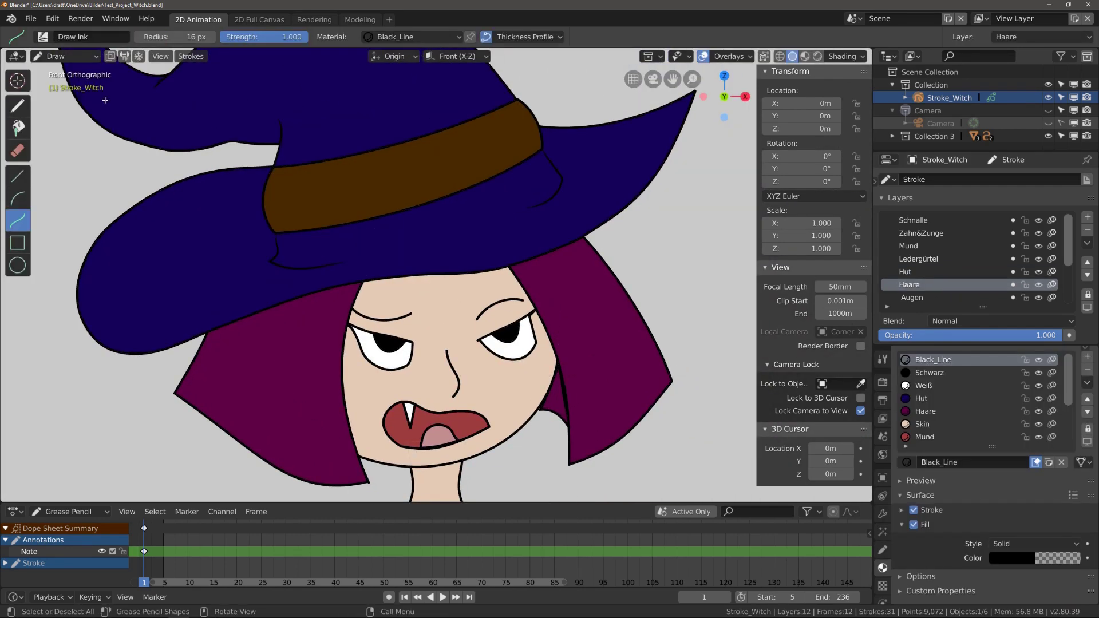
pyautogui.moveTo(315, 483); pyautogui.dragTo(303, 419)
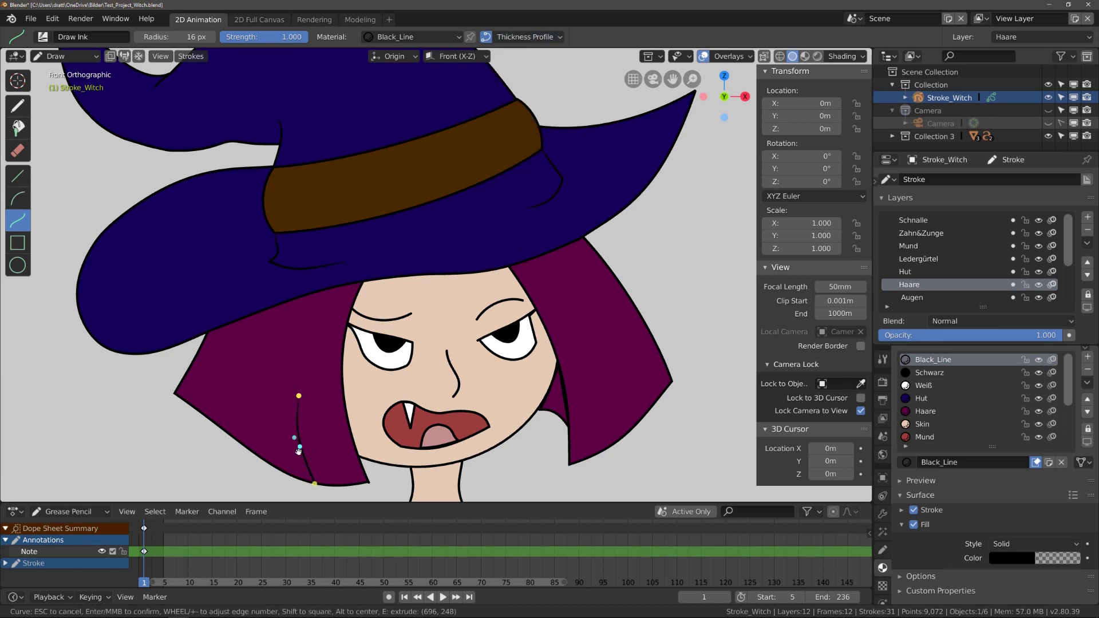
pyautogui.moveTo(258, 461)
pyautogui.mouseDown()
pyautogui.moveTo(258, 411)
pyautogui.moveTo(220, 359)
pyautogui.mouseUp()
pyautogui.press('Return')
pyautogui.press('Return')
pyautogui.moveTo(608, 446); pyautogui.dragTo(596, 393)
pyautogui.press('Return')
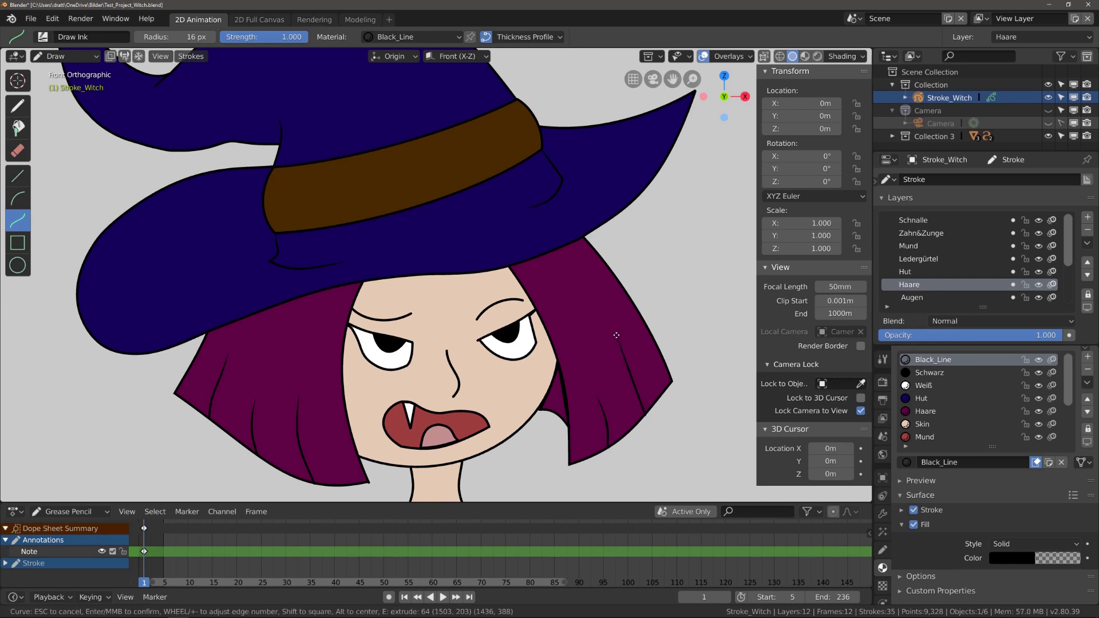
pyautogui.press('Return')
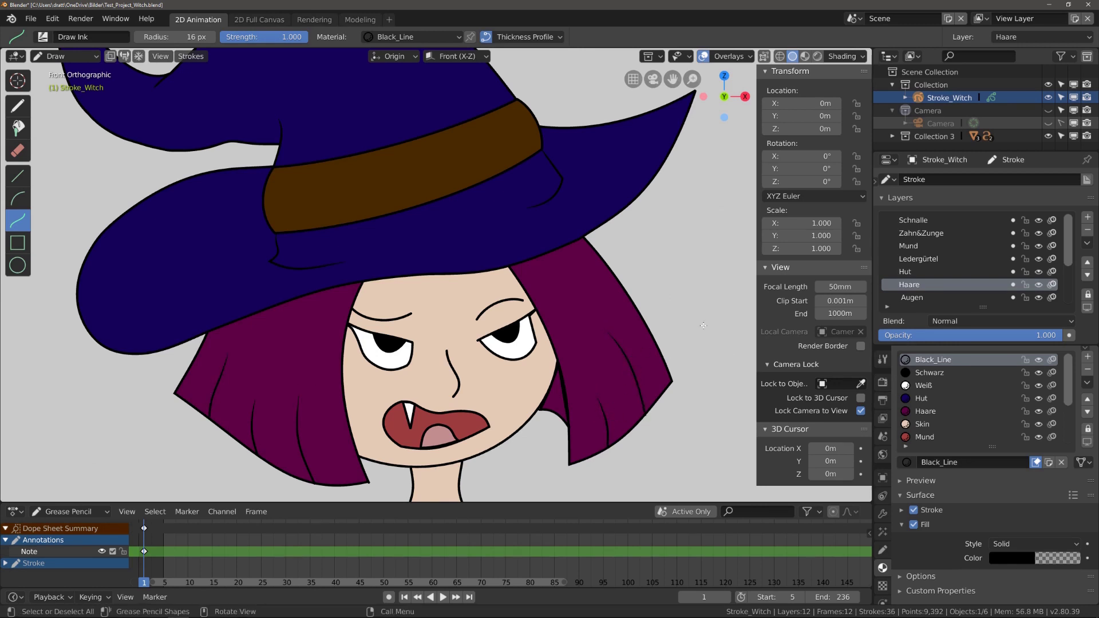
# Delete the stray points at the hair strand's tip and pull its end further down.
pyautogui.press('Tab')
pyautogui.scroll(3, 629, 372)
pyautogui.press('Delete')
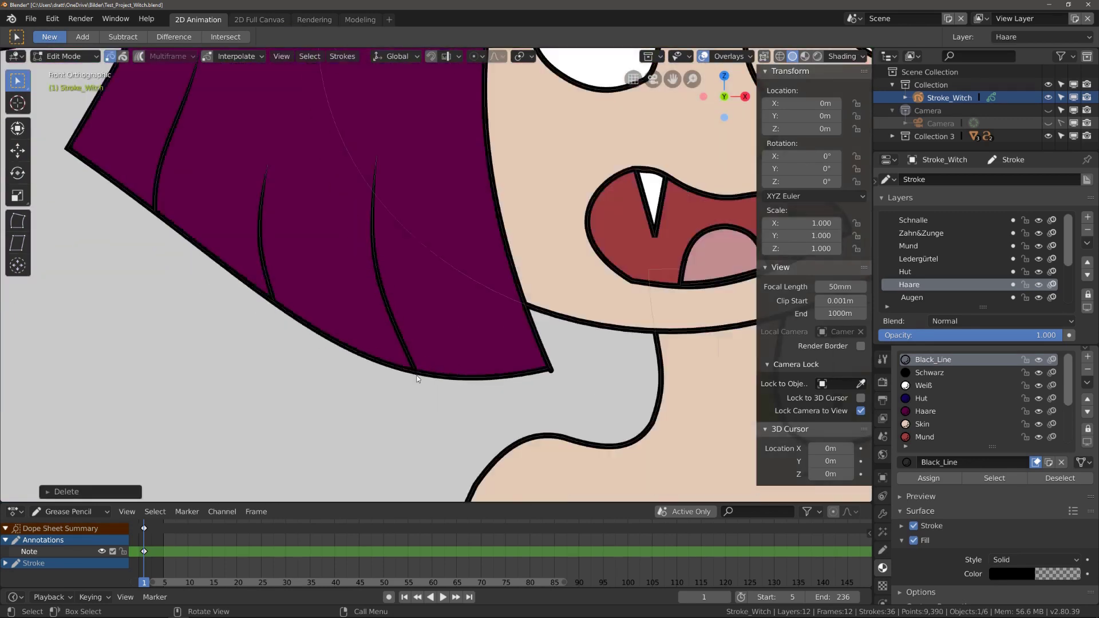
pyautogui.scroll(4, 544, 315)
pyautogui.moveTo(544, 315); pyautogui.dragTo(552, 346)
# Inspect the bodice while toggling between Sculpt and Edit Mode.
pyautogui.hotkey('ctrl', 'Tab')
pyautogui.scroll(-5, 479, 473)
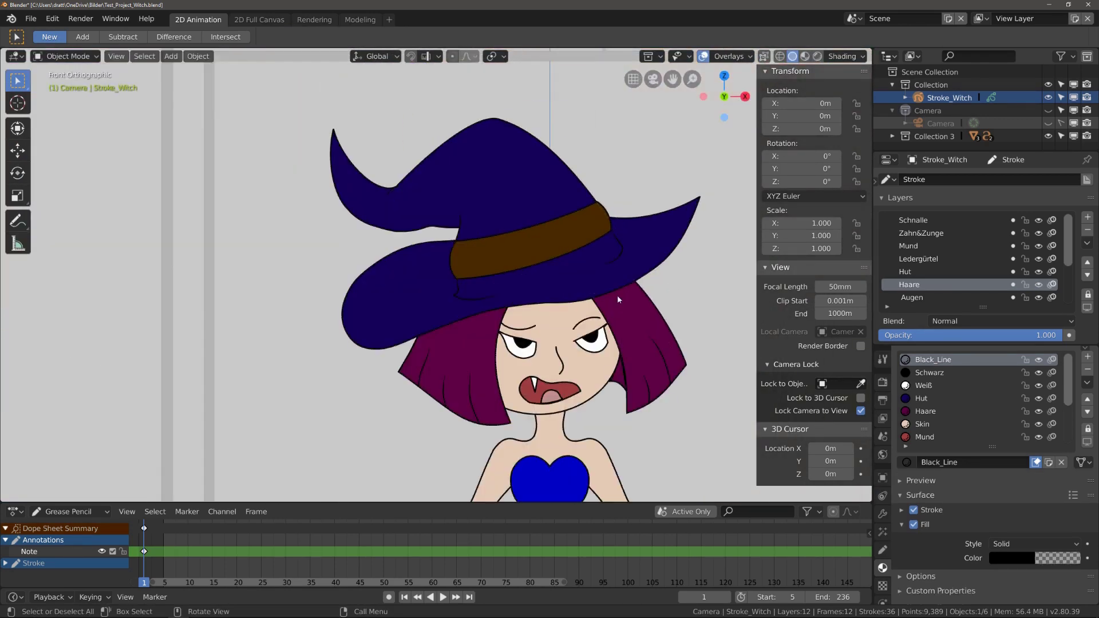
pyautogui.scroll(-3, 479, 472)
pyautogui.scroll(2, 480, 473)
pyautogui.scroll(-4, 480, 473)
pyautogui.scroll(2, 498, 372)
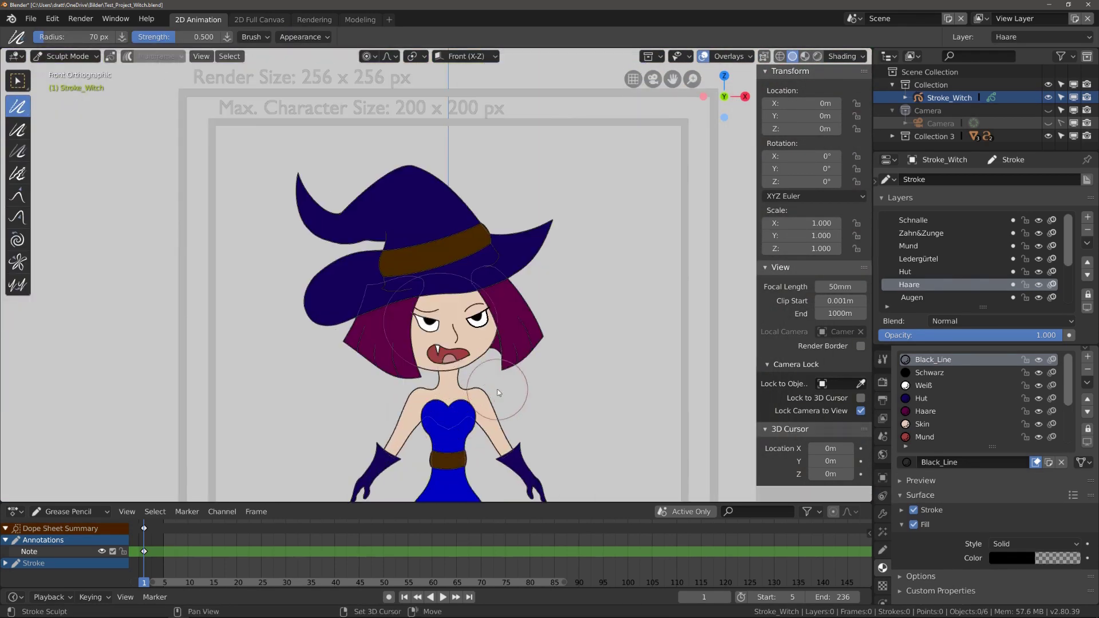
pyautogui.press('Tab')
pyautogui.scroll(-2, 458, 344)
pyautogui.scroll(6, 422, 312)
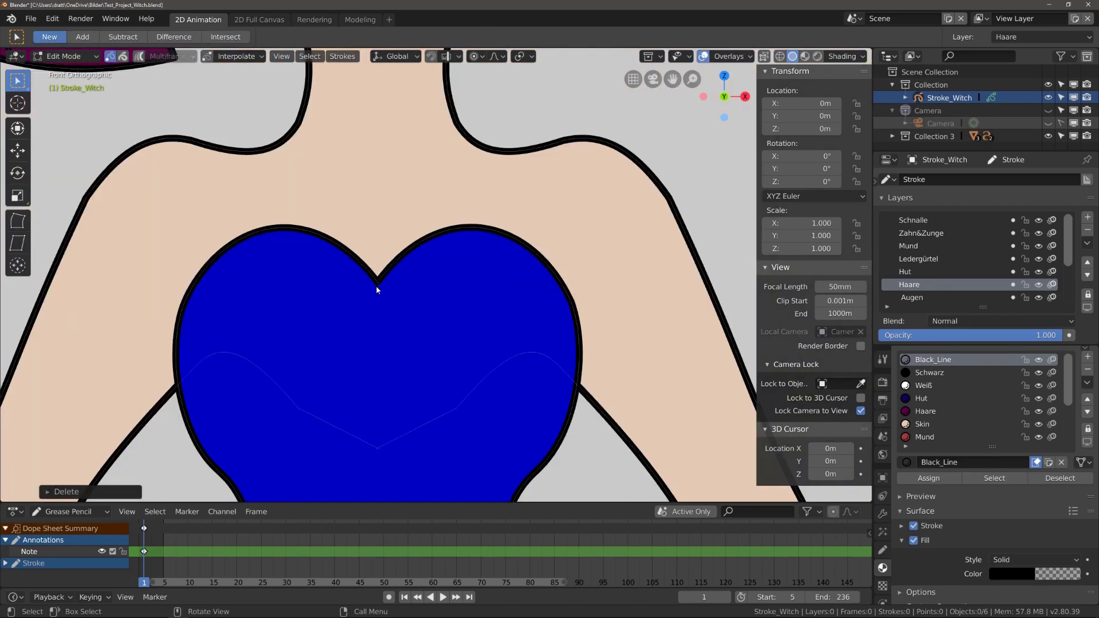
# Draw an arc line down from the bodice's dip with the Arc tool.
pyautogui.click(63, 55)
pyautogui.click(52, 113)
pyautogui.click(18, 199)
pyautogui.moveTo(376, 279); pyautogui.dragTo(368, 344)
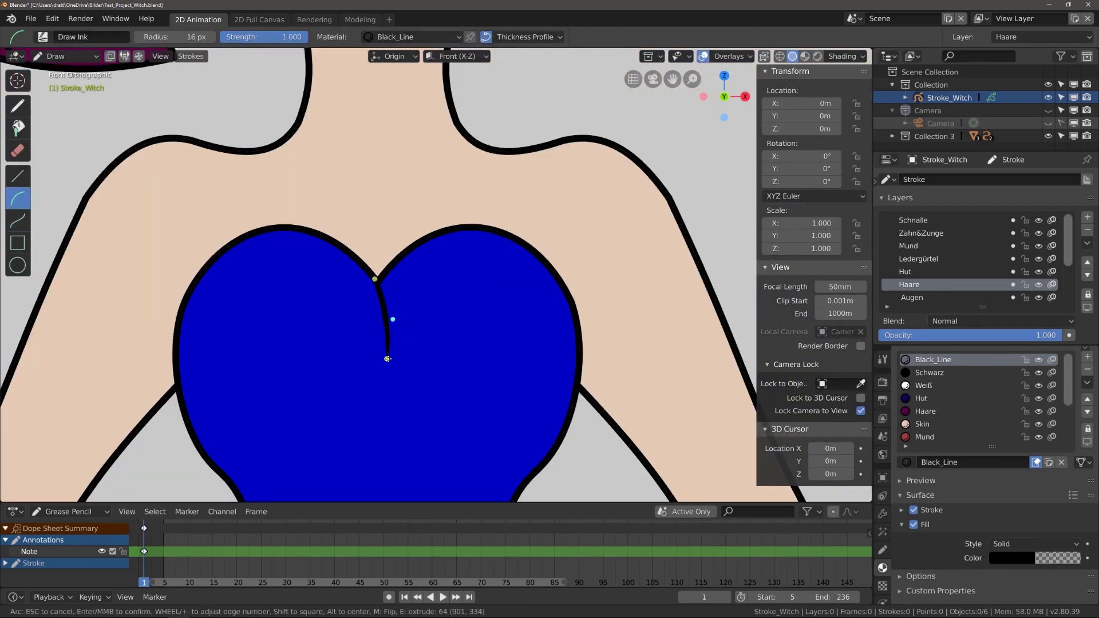
pyautogui.press('Return')
pyautogui.scroll(-2, 410, 332)
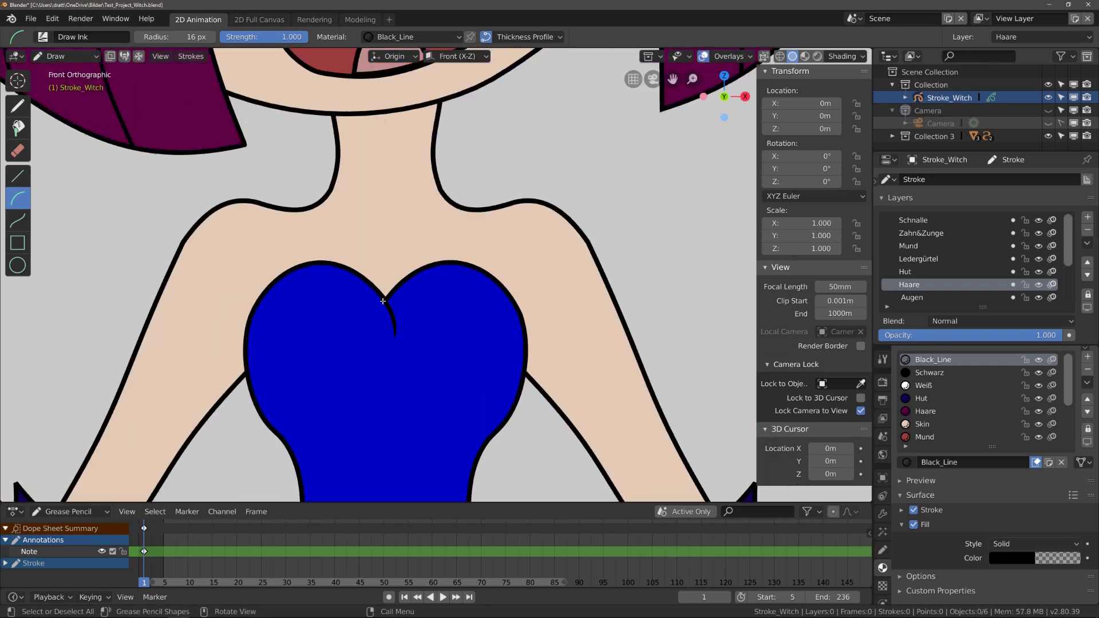
# Rotate the new arc slightly and delete its unwanted points.
pyautogui.click(63, 55)
pyautogui.click(51, 87)
pyautogui.scroll(3, 429, 320)
pyautogui.press('r')
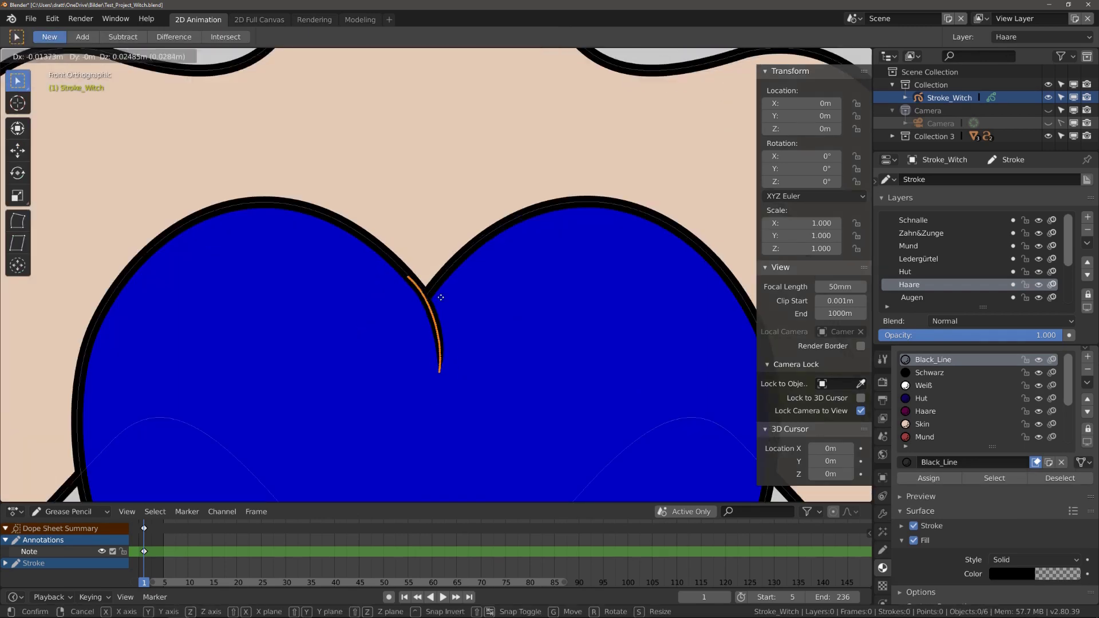
pyautogui.click(471, 321)
pyautogui.scroll(-3, 466, 332)
pyautogui.press('c')
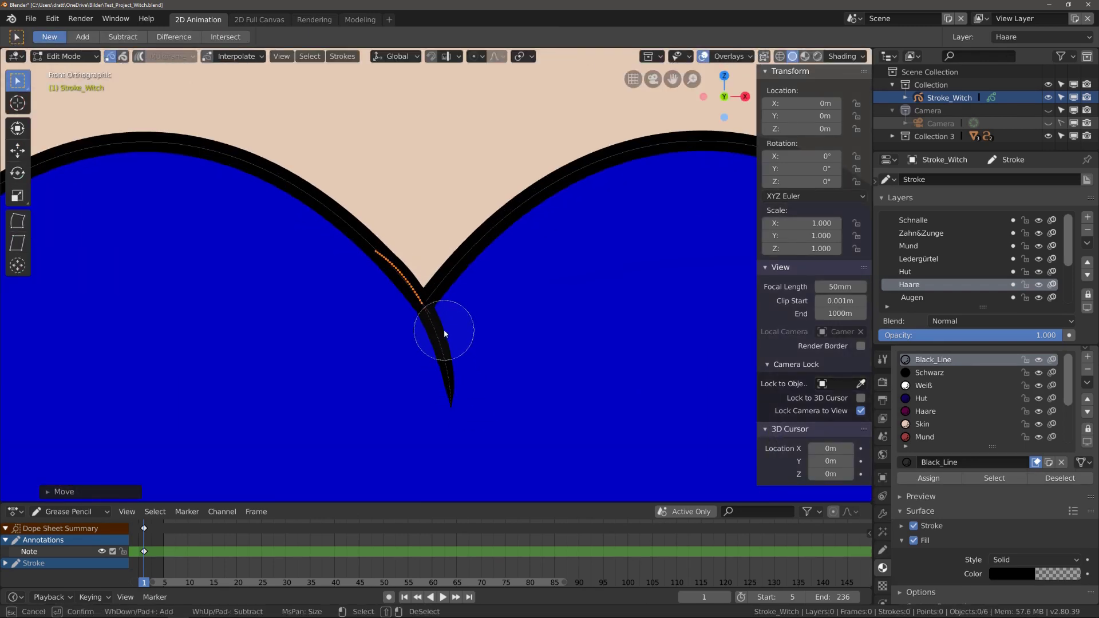
pyautogui.press('Delete')
pyautogui.scroll(-3, 466, 345)
pyautogui.scroll(-2, 466, 343)
pyautogui.scroll(4, 435, 275)
# Smooth the bodice strokes in Sculpt Mode, trying brushes 6 and 1.
pyautogui.click(63, 55)
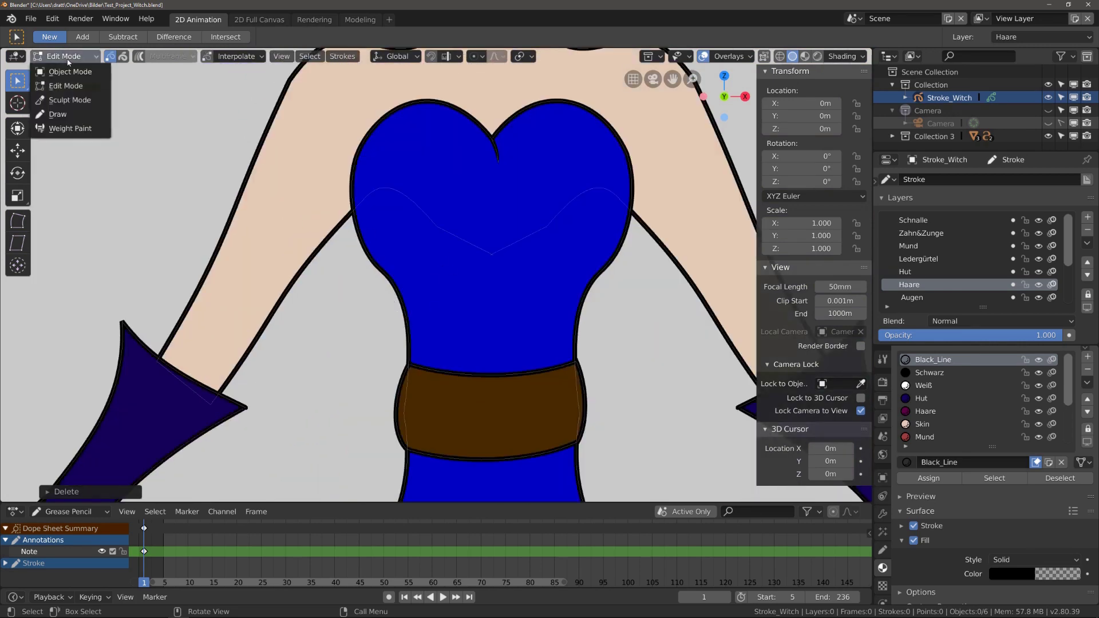
pyautogui.click(52, 100)
pyautogui.press('6')
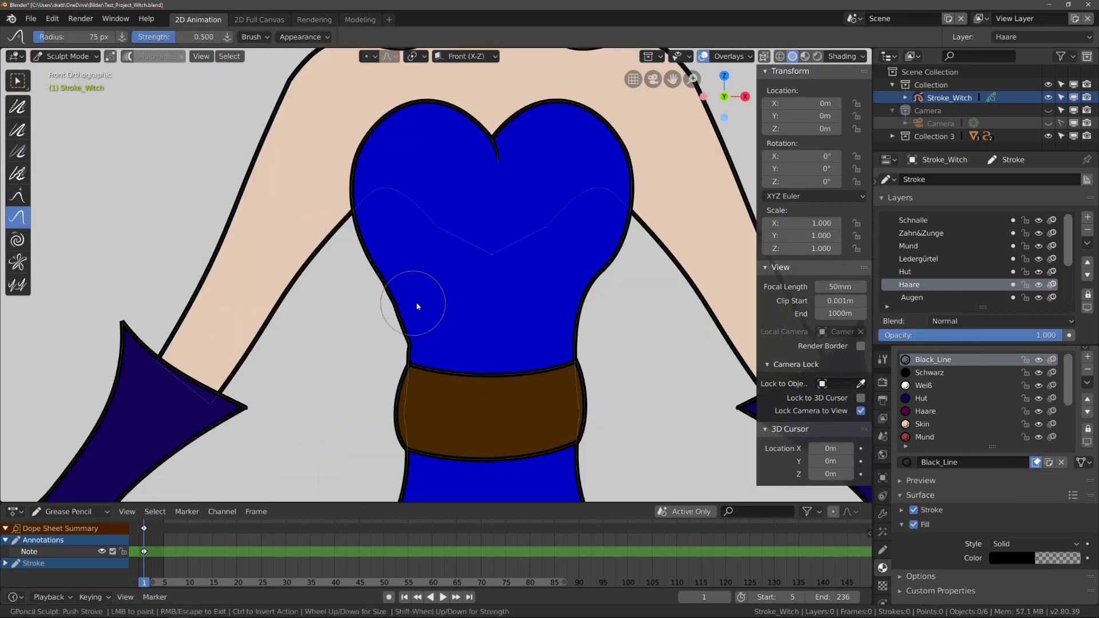
pyautogui.press('1')
pyautogui.scroll(-3, 424, 326)
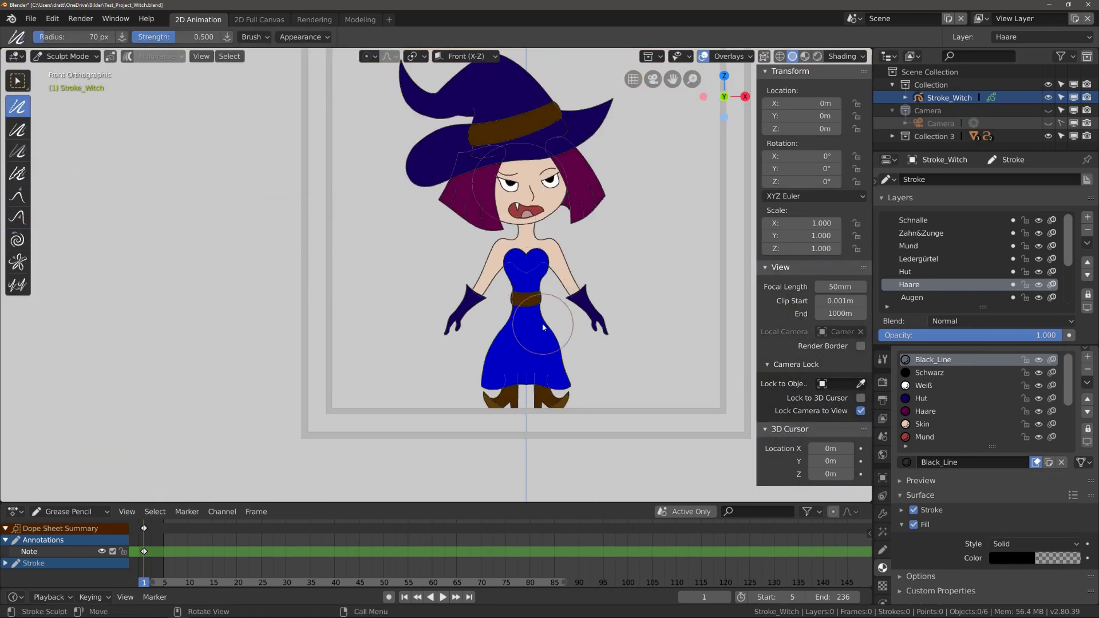
pyautogui.scroll(3, 541, 323)
pyautogui.press('6')
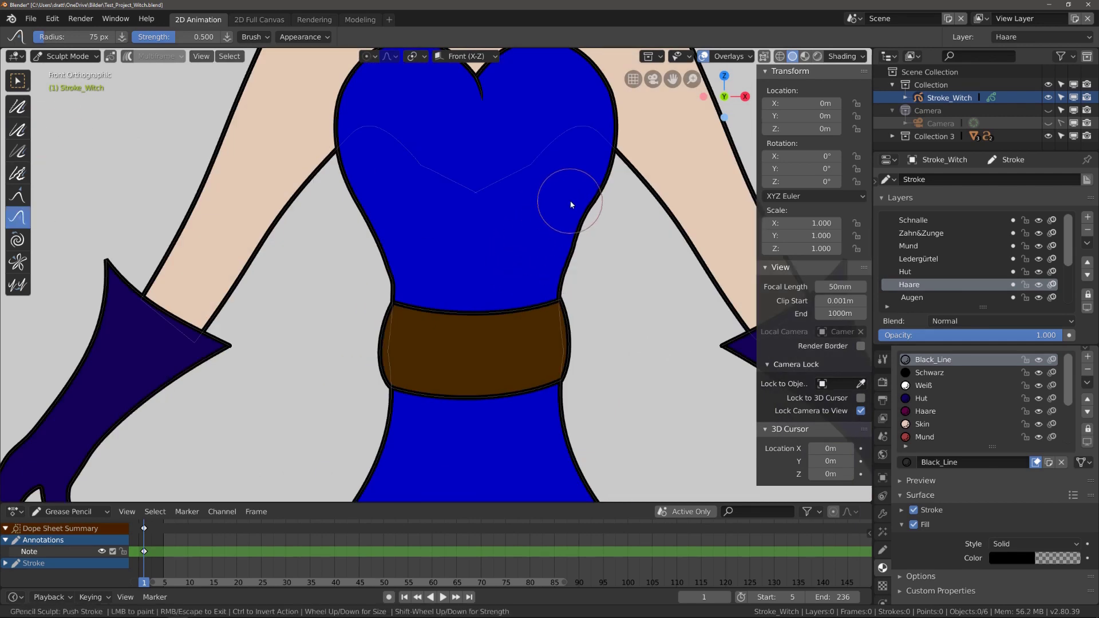
pyautogui.press('1')
pyautogui.scroll(-4, 532, 253)
pyautogui.scroll(3, 522, 312)
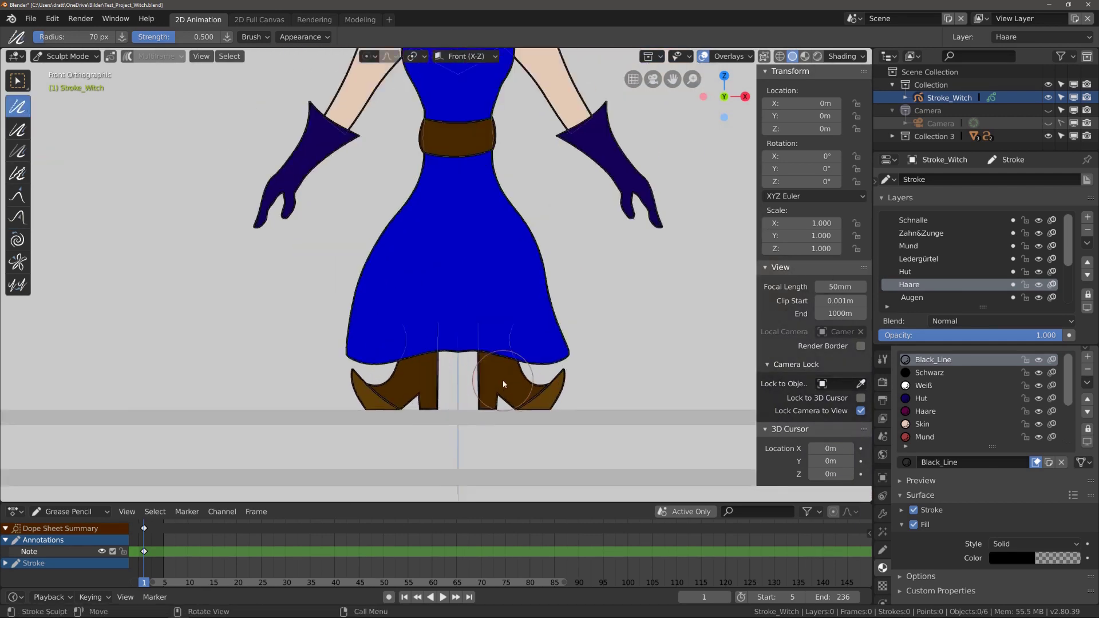
pyautogui.scroll(2, 473, 245)
# Draw curved crease lines on both boots with the Curve tool.
pyautogui.click(64, 56)
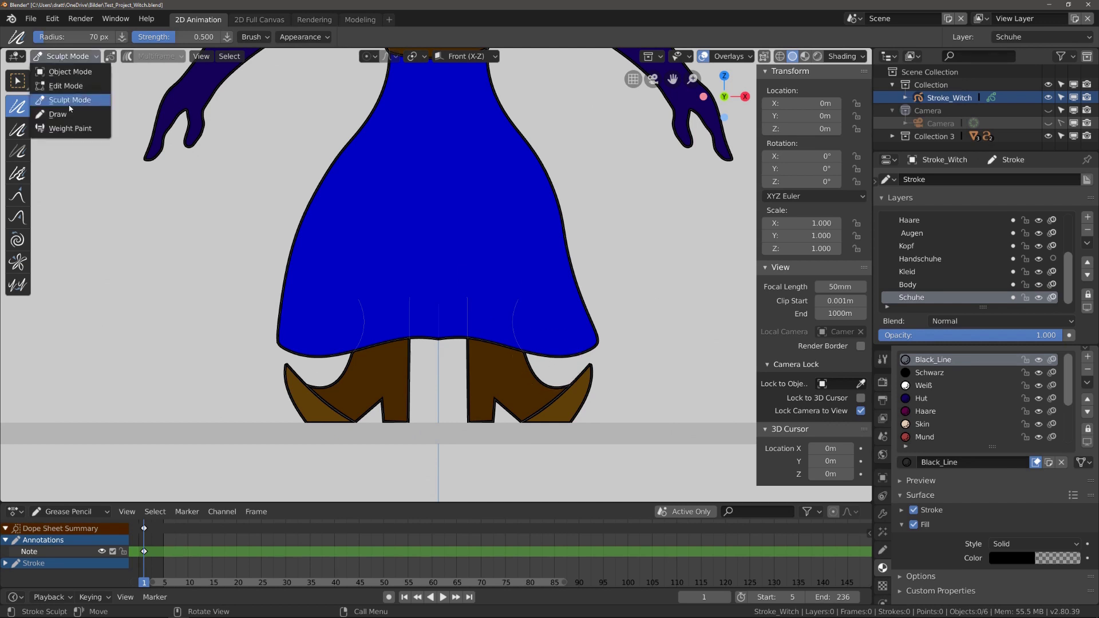
pyautogui.click(54, 118)
pyautogui.click(18, 220)
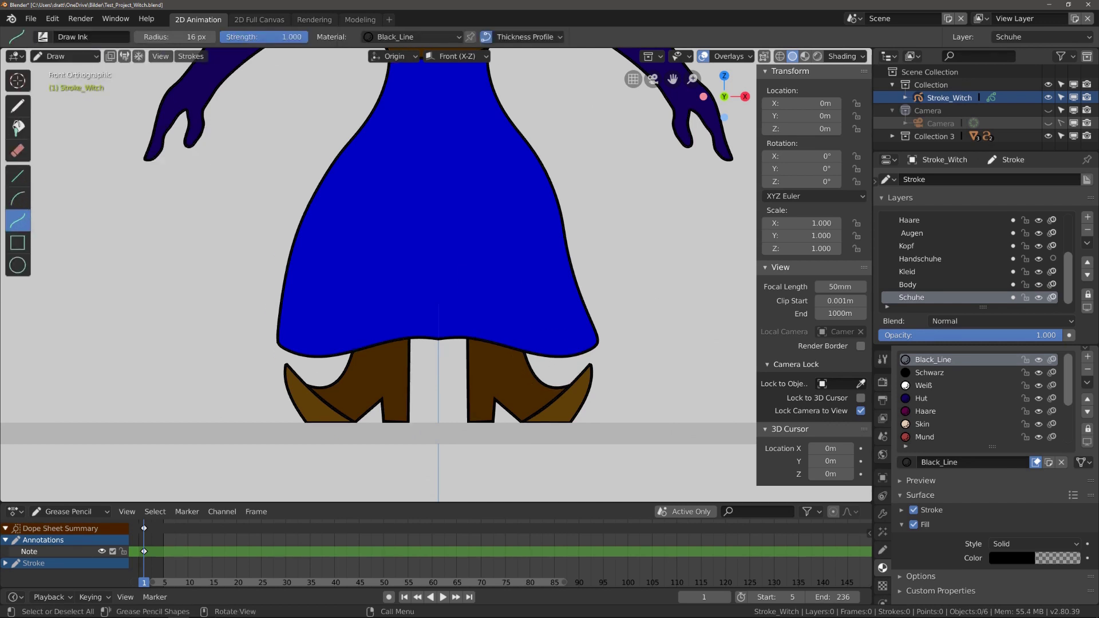
pyautogui.scroll(2, 489, 368)
pyautogui.moveTo(524, 387)
pyautogui.mouseDown()
pyautogui.moveTo(553, 376)
pyautogui.moveTo(544, 361)
pyautogui.mouseUp()
pyautogui.press('Return')
pyautogui.press('Return')
pyautogui.click(532, 356)
pyautogui.press('Return')
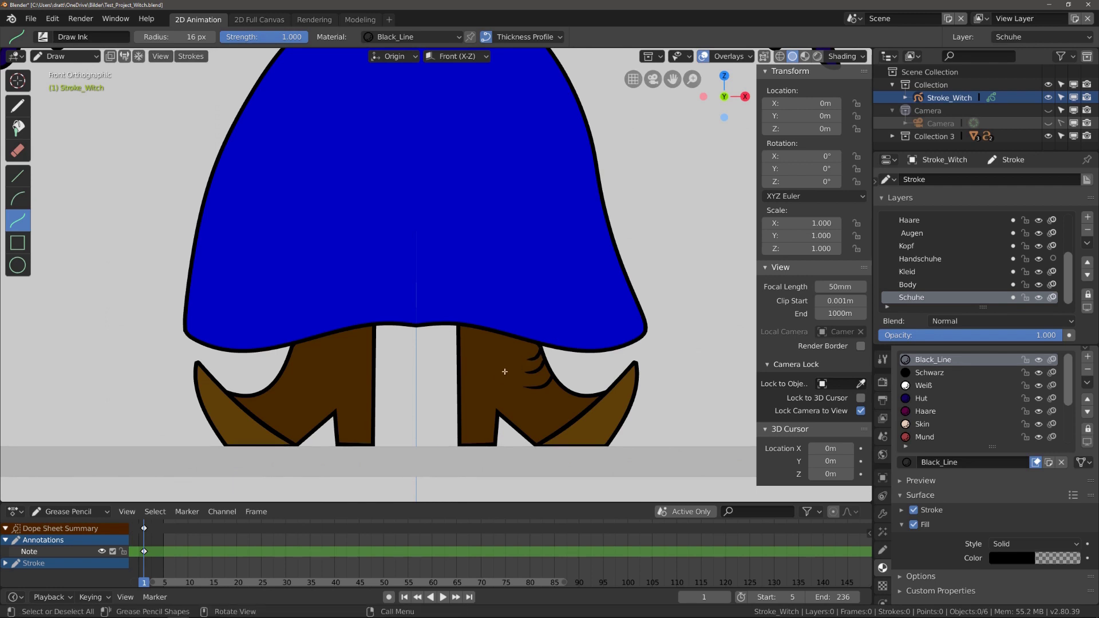
pyautogui.moveTo(282, 372)
pyautogui.mouseDown()
pyautogui.moveTo(313, 379)
pyautogui.moveTo(309, 362)
pyautogui.mouseUp()
pyautogui.press('Return')
pyautogui.press('Return')
# Make the Kleid layer active.
pyautogui.scroll(-3, 457, 319)
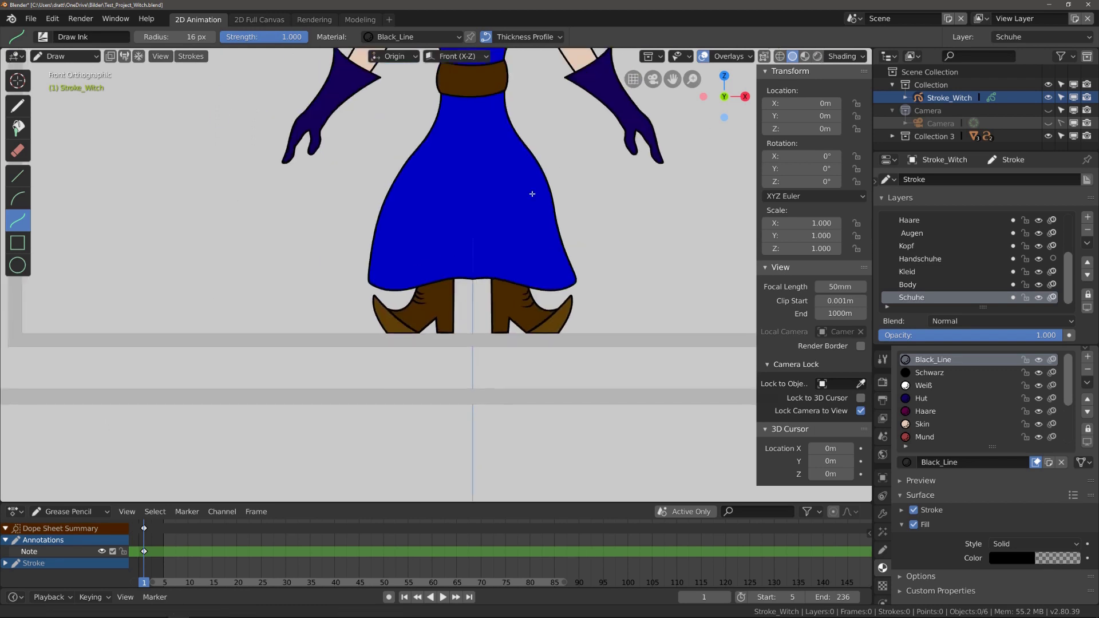
pyautogui.scroll(1, 530, 192)
pyautogui.click(910, 272)
# Draw curved fold lines on the dress below the belt.
pyautogui.moveTo(449, 383); pyautogui.dragTo(434, 371)
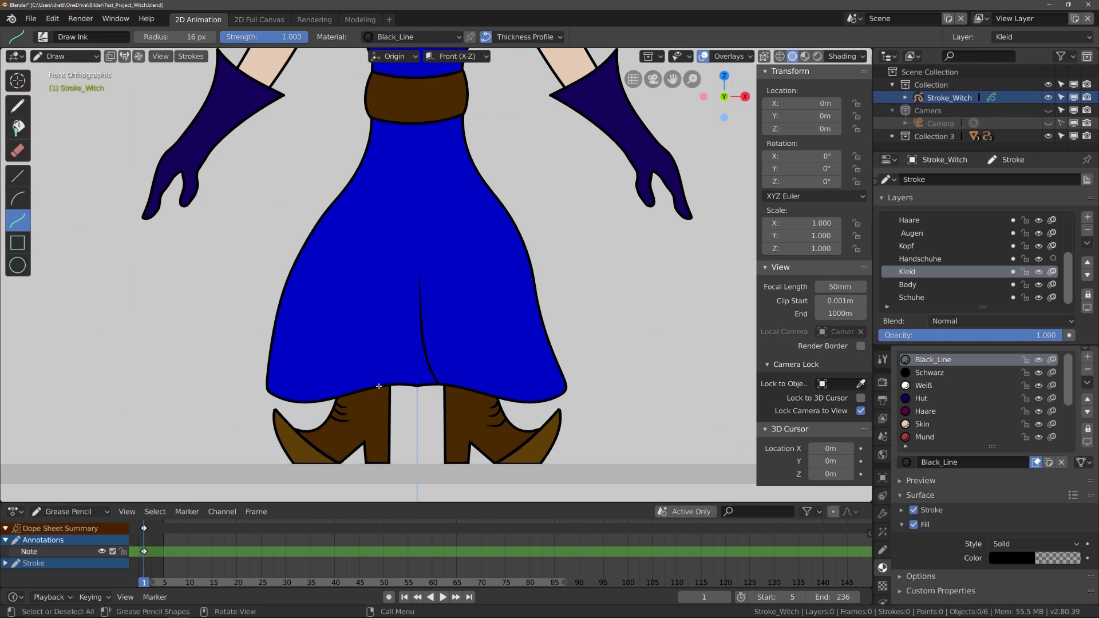
pyautogui.moveTo(422, 319); pyautogui.dragTo(393, 338)
pyautogui.press('Return')
pyautogui.moveTo(395, 122); pyautogui.dragTo(379, 155)
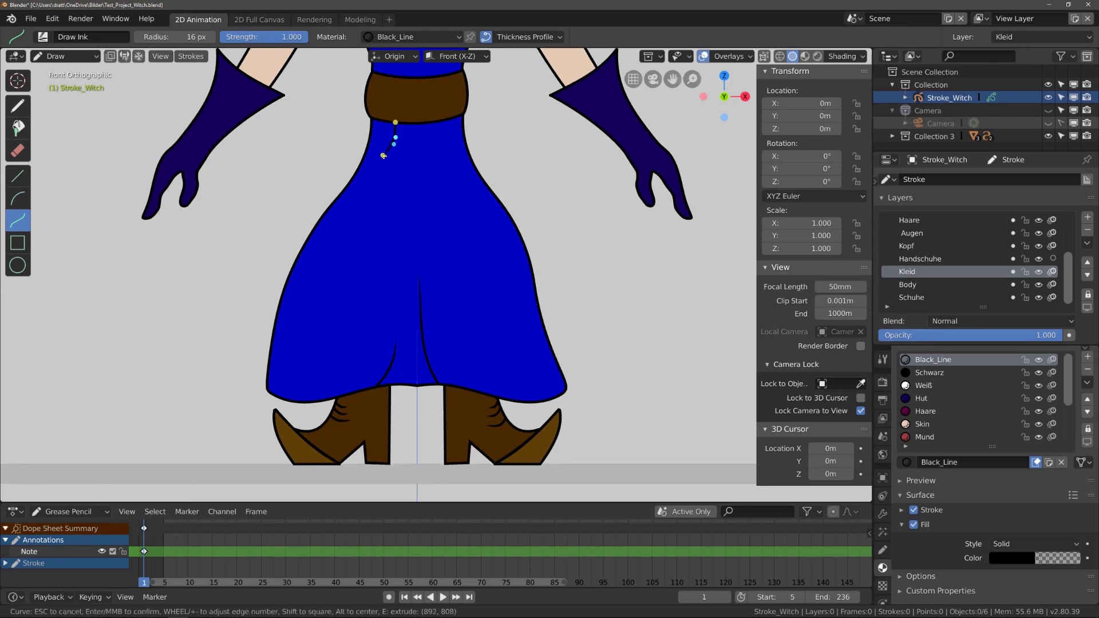
pyautogui.press('Return')
pyautogui.moveTo(442, 123); pyautogui.dragTo(445, 135)
pyautogui.press('Return')
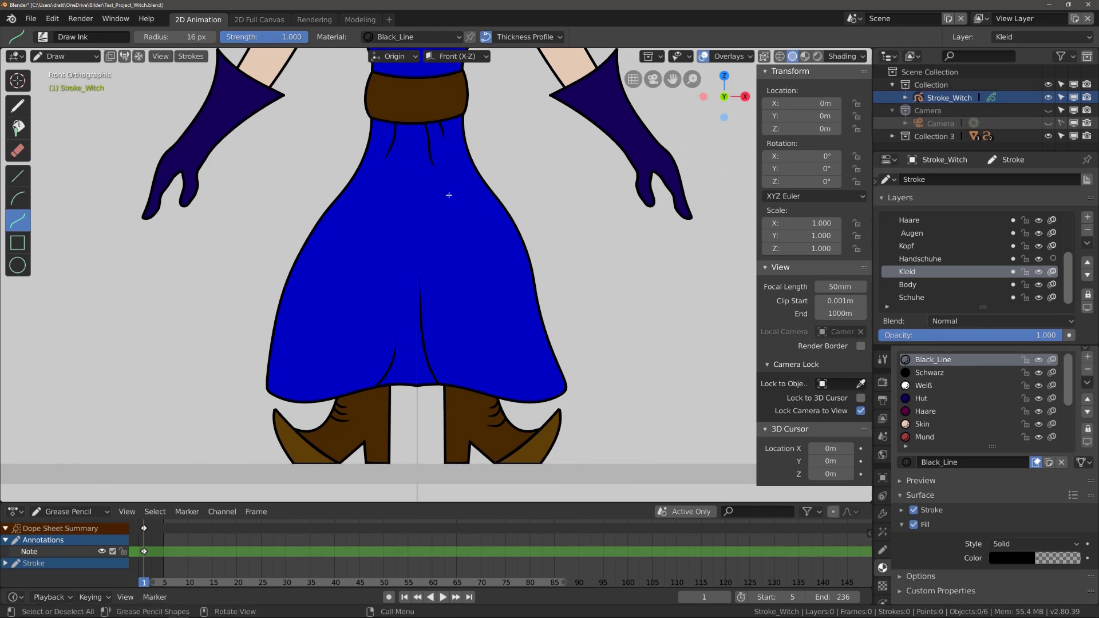
pyautogui.hotkey('ctrl', 'z')
pyautogui.press('Return')
# Lock the Kopf, Handschuhe, Body and Schuhe layers.
pyautogui.scroll(-3, 552, 198)
pyautogui.keyDown('shift'); pyautogui.scroll(3, 630, 166); pyautogui.keyUp('shift')
pyautogui.scroll(-1, 573, 201)
pyautogui.scroll(1, 515, 229)
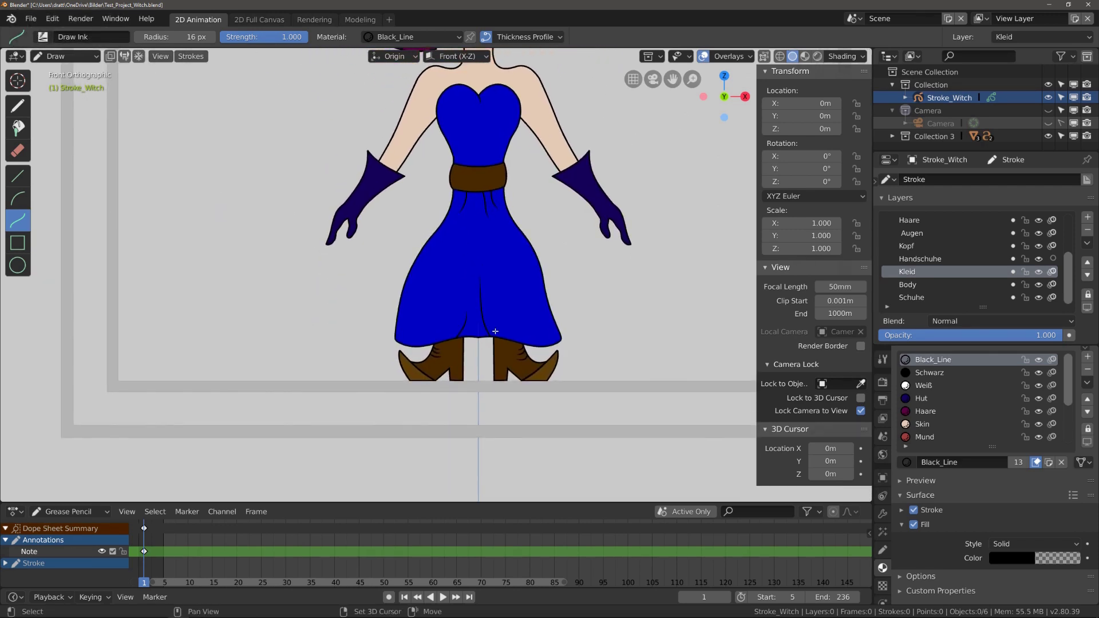
pyautogui.keyDown('shift'); pyautogui.scroll(-3, 503, 244); pyautogui.keyUp('shift')
pyautogui.scroll(3, 503, 244)
pyautogui.moveTo(1025, 246); pyautogui.dragTo(1026, 297)
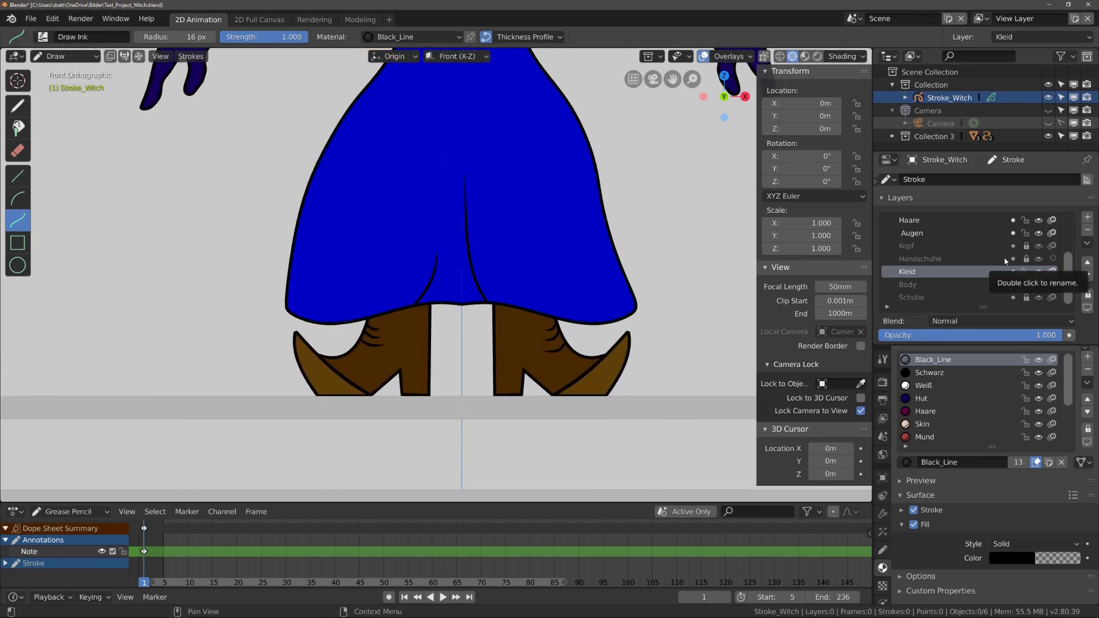
# In Edit Mode, move the hem point right to close the gap at the dress centre.
pyautogui.click(63, 55)
pyautogui.click(87, 96)
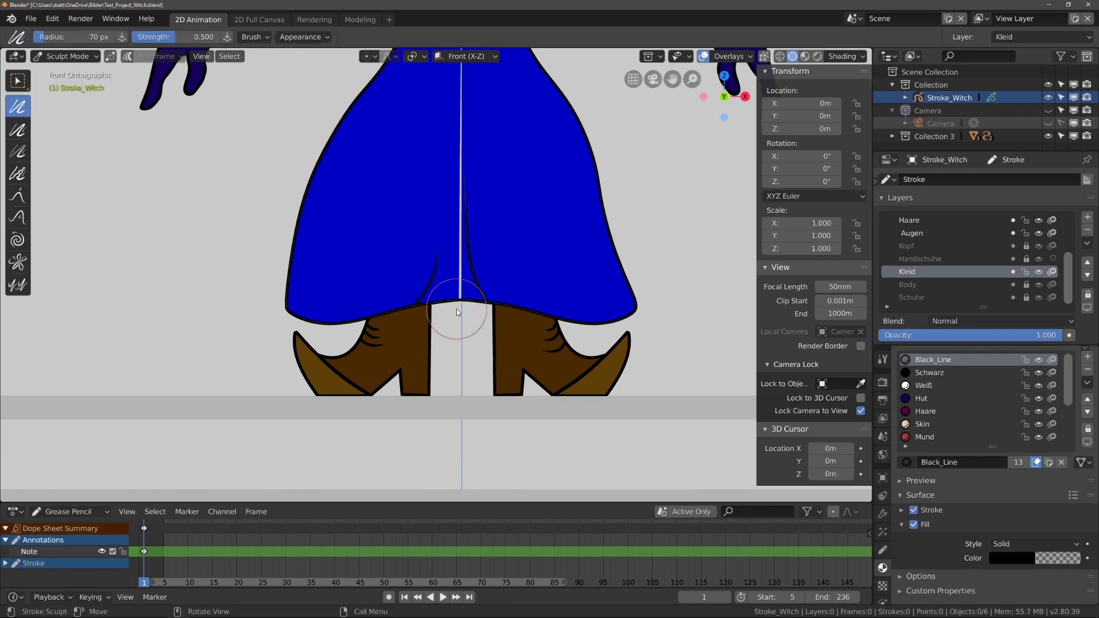
pyautogui.scroll(5, 459, 307)
pyautogui.press('Tab')
pyautogui.moveTo(461, 319); pyautogui.dragTo(492, 322)
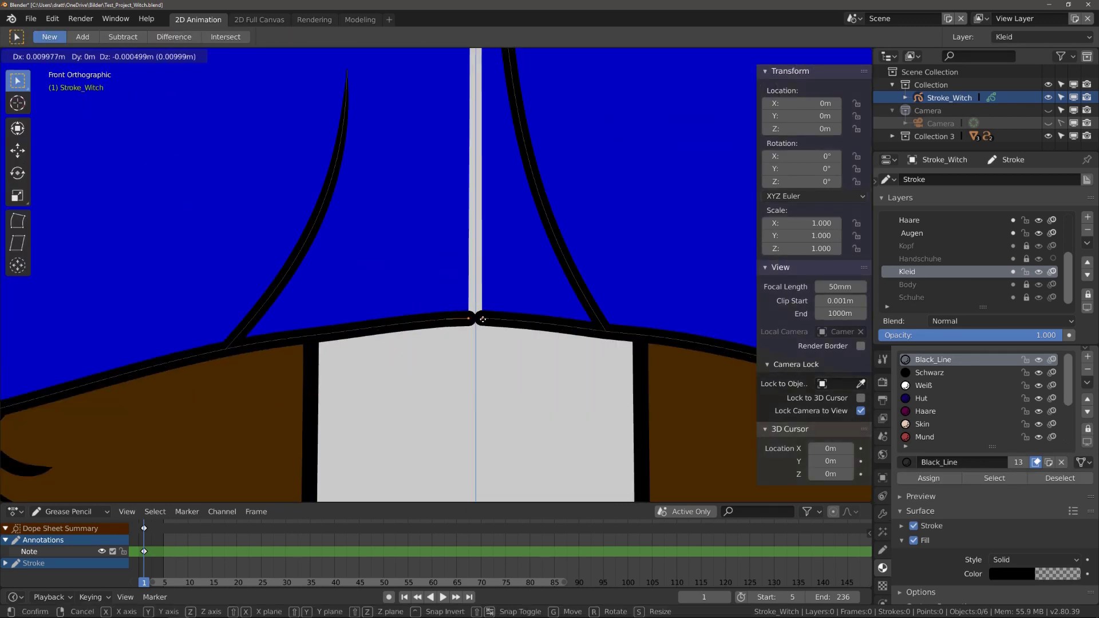
pyautogui.scroll(-5, 479, 285)
pyautogui.scroll(-5, 486, 269)
pyautogui.scroll(3, 490, 246)
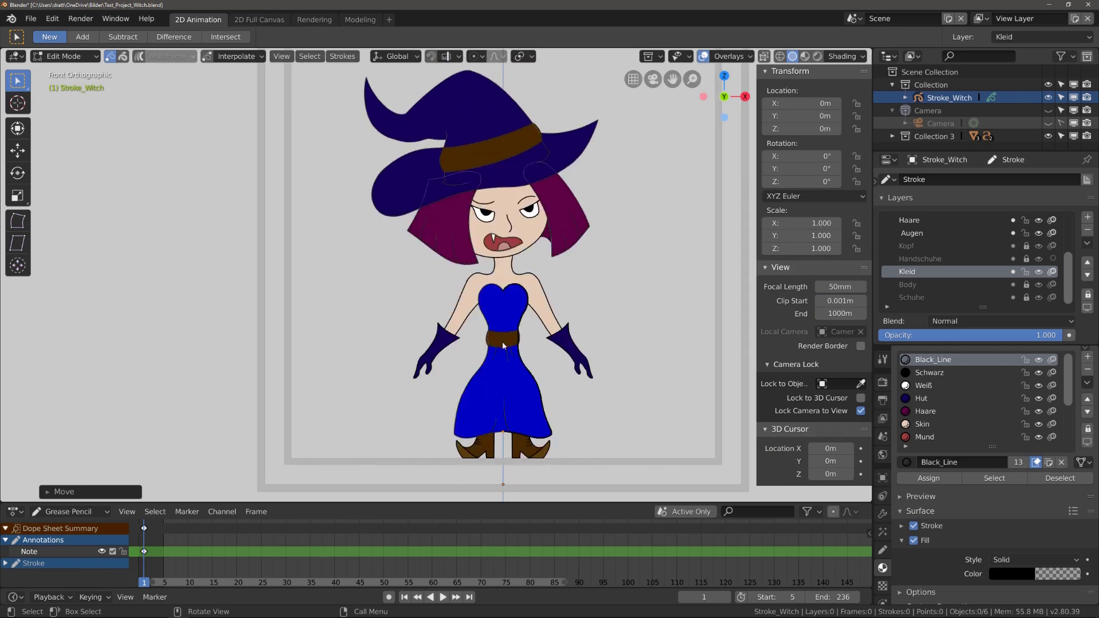
pyautogui.scroll(5, 498, 229)
pyautogui.scroll(3, 917, 223)
# On the Schnalle layer, draw an arc across the belt, undo it, and redraw it.
pyautogui.click(918, 224)
pyautogui.scroll(2, 498, 304)
pyautogui.click(63, 57)
pyautogui.click(51, 112)
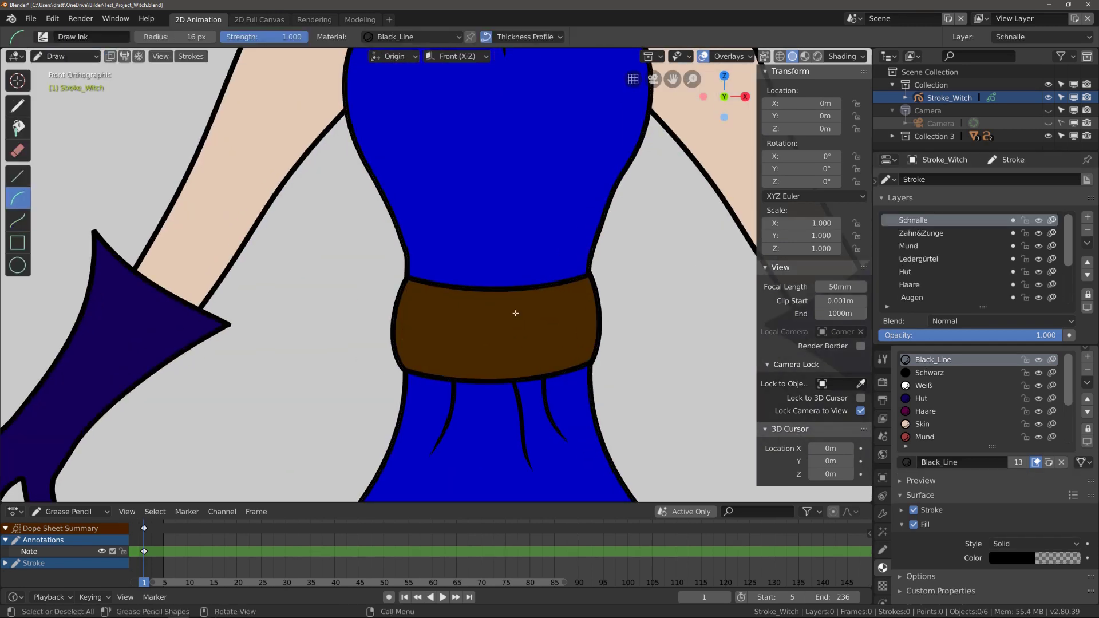
pyautogui.moveTo(475, 290); pyautogui.dragTo(459, 381)
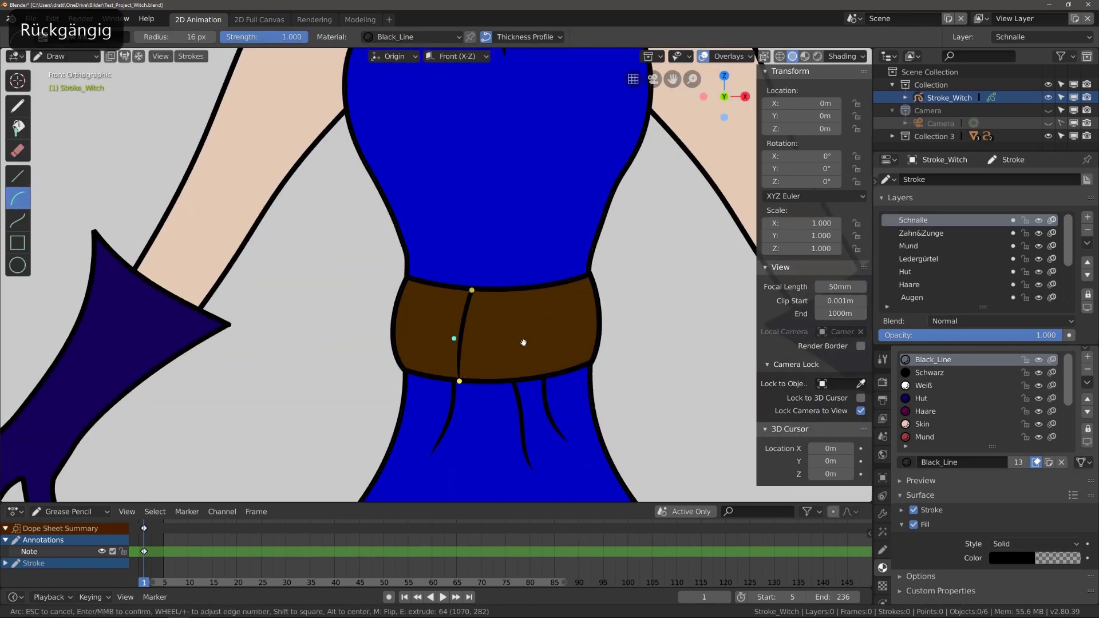
pyautogui.hotkey('ctrl', 'z')
pyautogui.moveTo(456, 288); pyautogui.dragTo(460, 381)
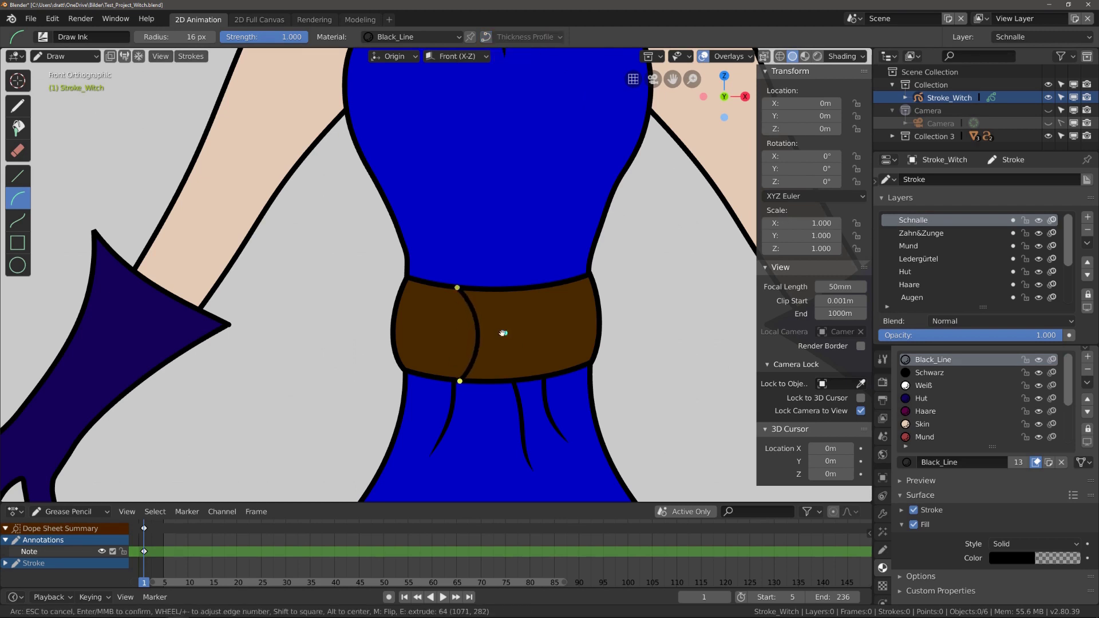
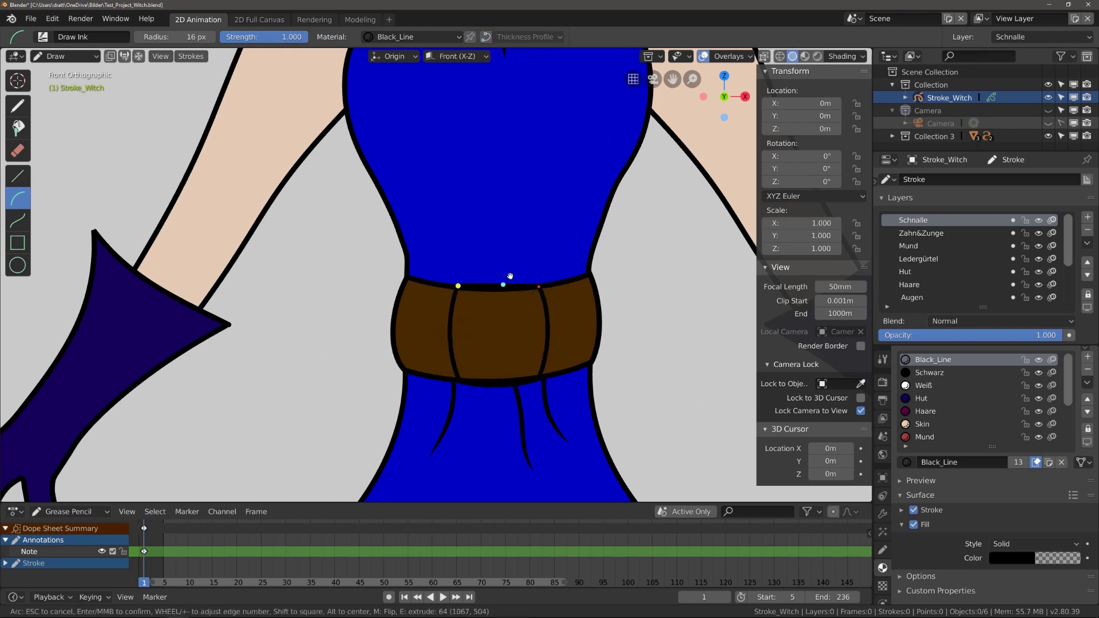
# Draw a curved arc over the dress belt as the buckle outline, then view the whole witch.
pyautogui.moveTo(511, 277); pyautogui.dragTo(437, 357)
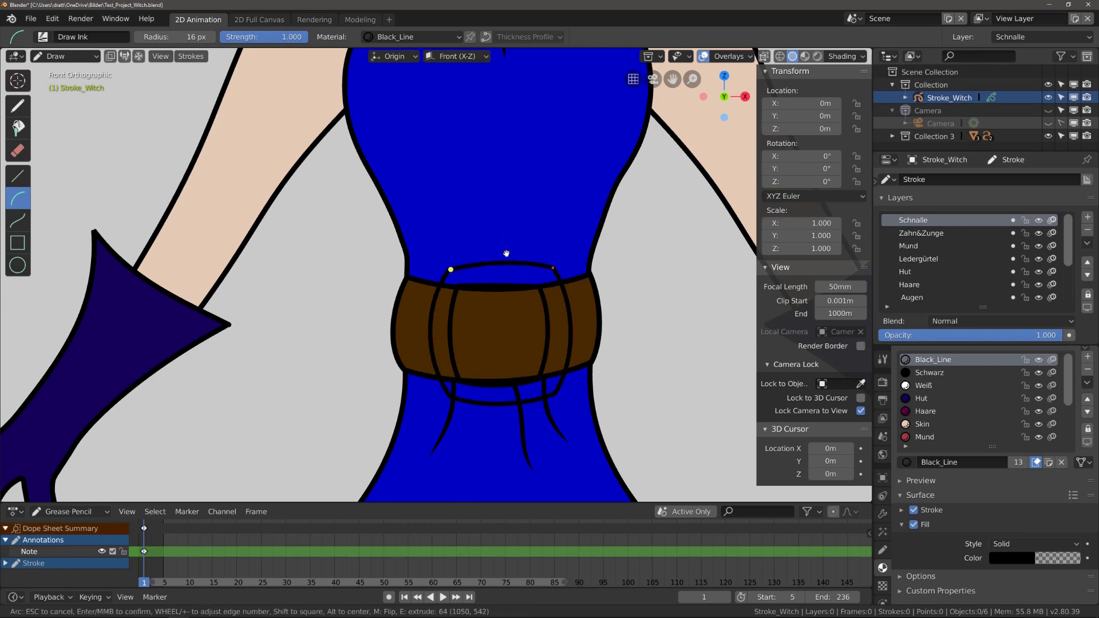
pyautogui.press('Return')
pyautogui.press('Home')
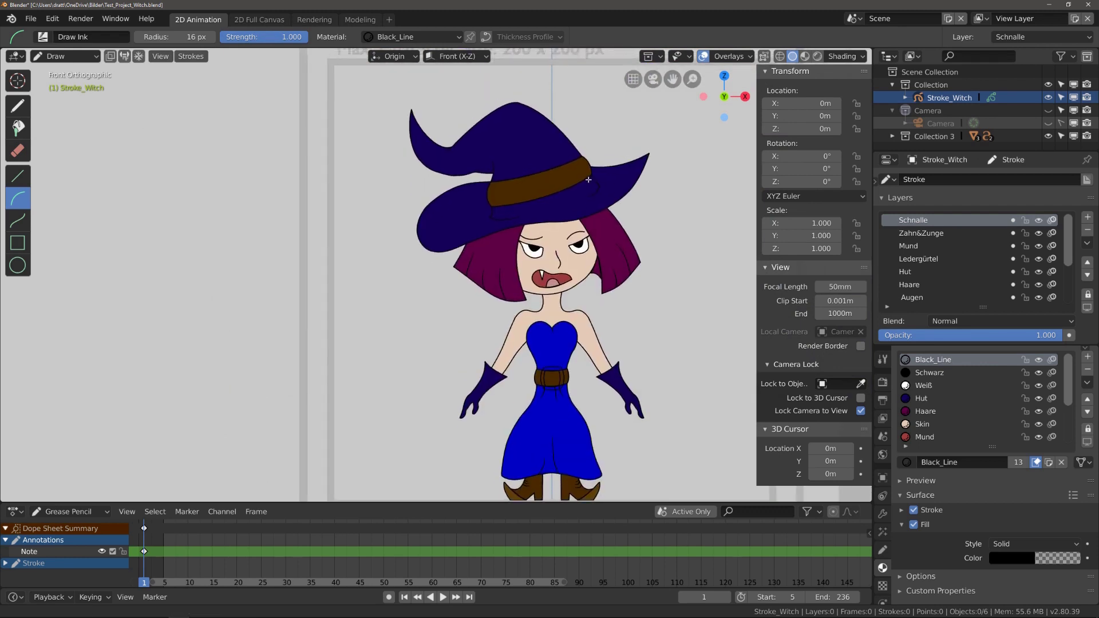
# Draw the hat-band buckle's curved frame edges and the prong's rounded end with arcs.
pyautogui.scroll(6, 589, 180)
pyautogui.moveTo(421, 203); pyautogui.dragTo(432, 259)
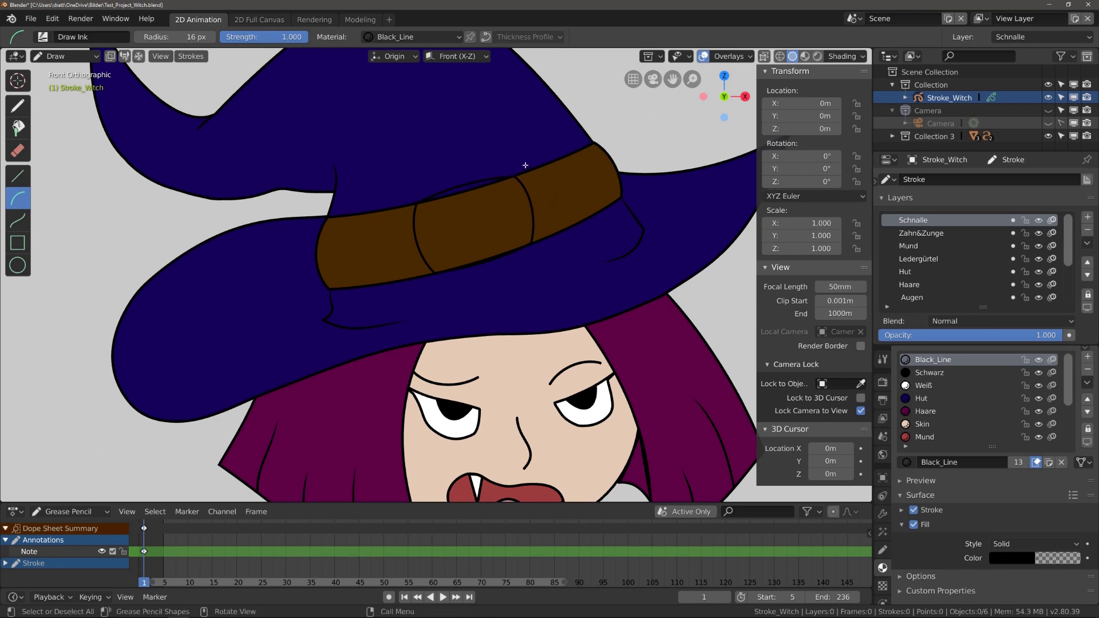
pyautogui.moveTo(519, 160); pyautogui.dragTo(406, 190)
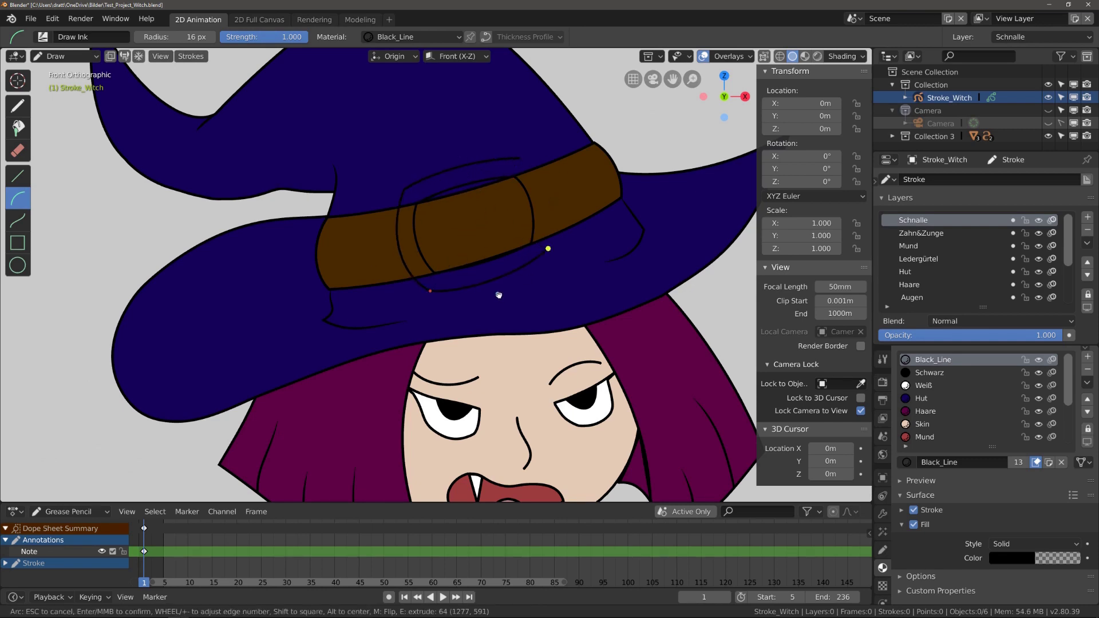
pyautogui.press('Return')
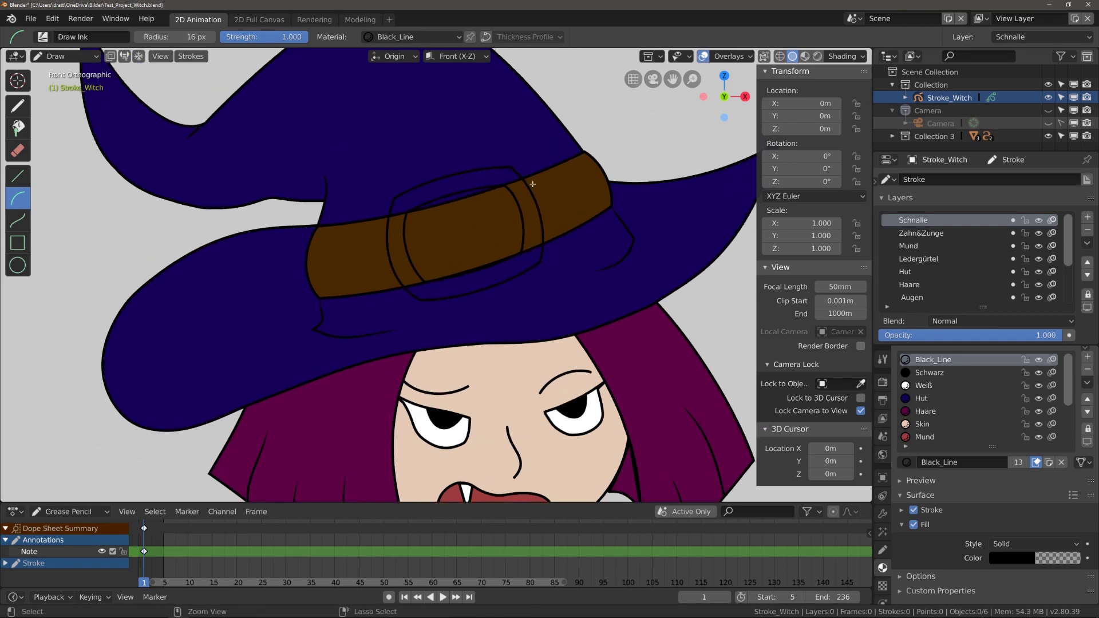
pyautogui.scroll(5, 551, 139)
pyautogui.moveTo(409, 284); pyautogui.dragTo(419, 317)
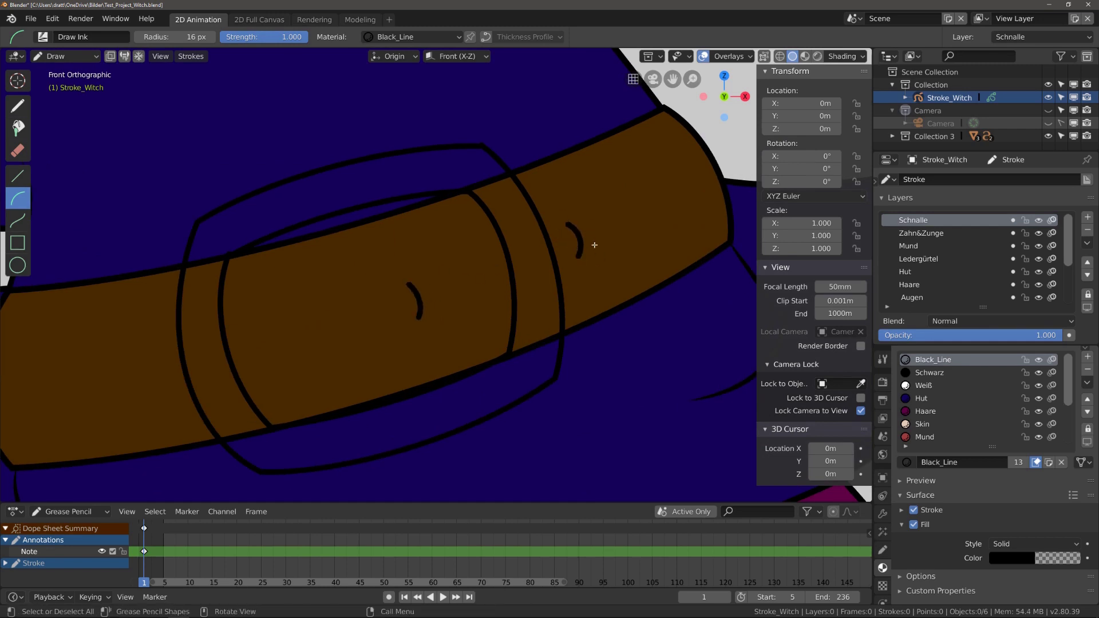
pyautogui.press('e')
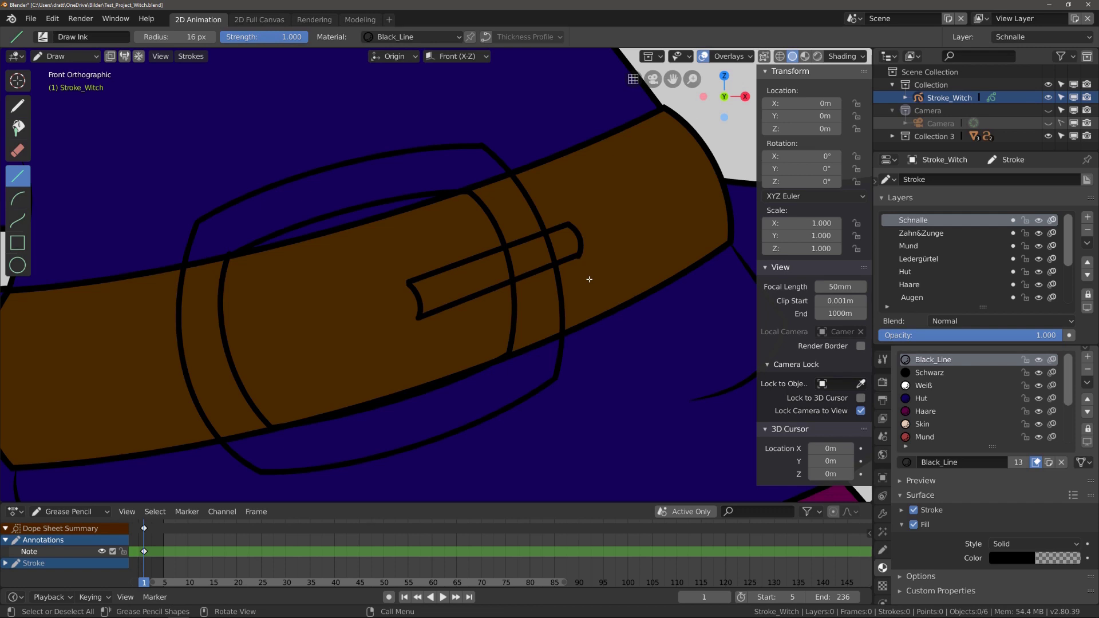
# In Edit Mode, circle-select and delete the frame line points running under the prong.
pyautogui.scroll(-2, 566, 224)
pyautogui.press('Tab')
pyautogui.scroll(4, 434, 297)
pyautogui.press('c')
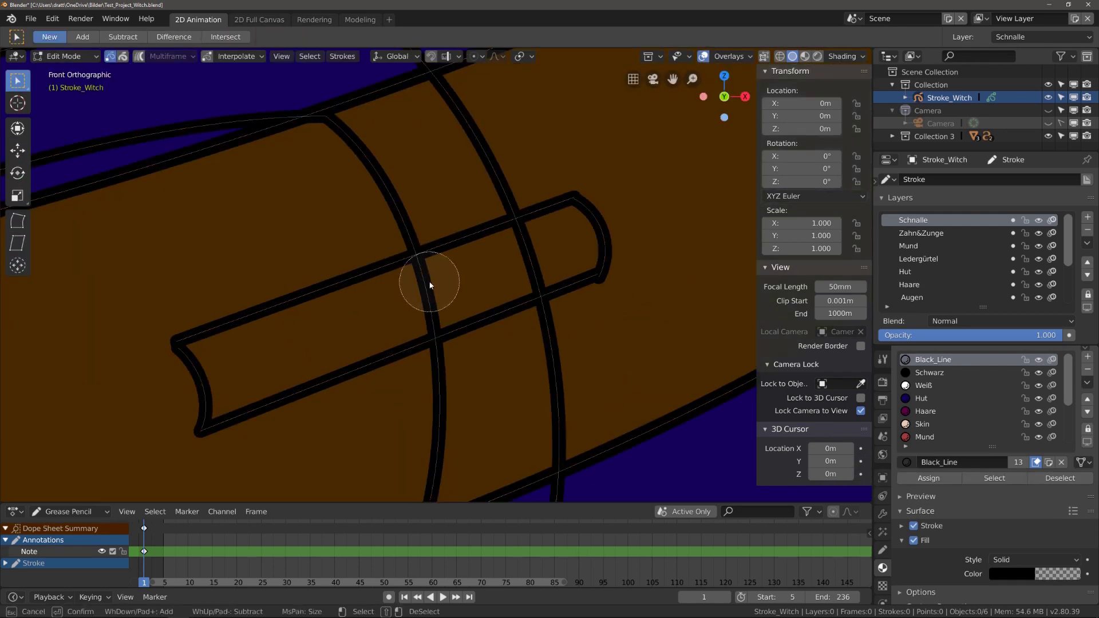
pyautogui.moveTo(430, 289); pyautogui.dragTo(490, 277)
pyautogui.press('Escape')
pyautogui.press('Delete')
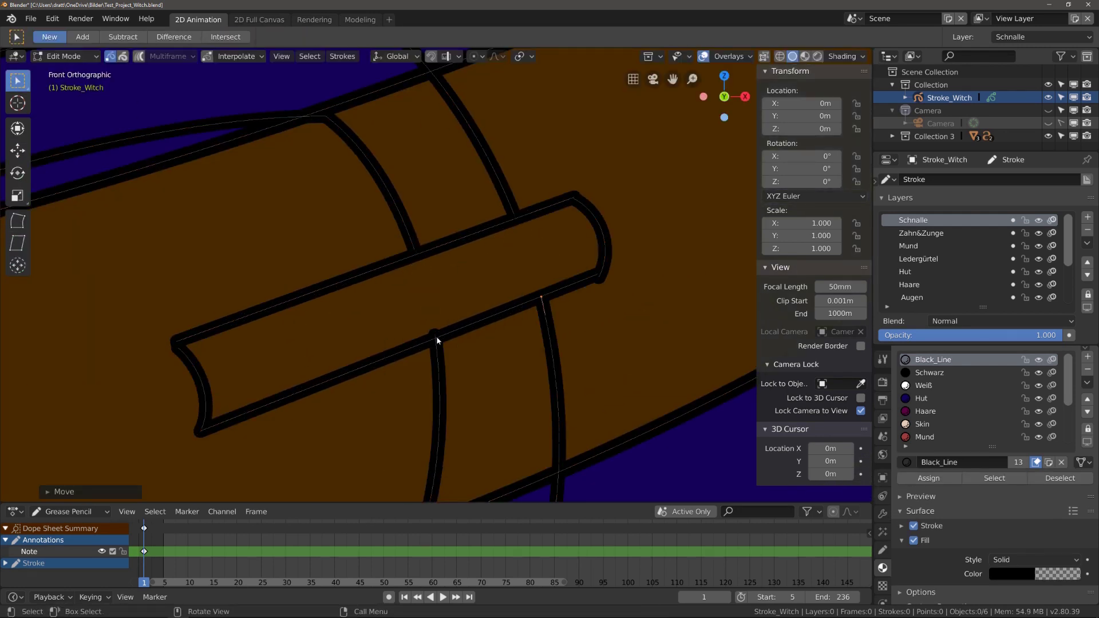
# Move the prong-end points to reshape its rounded end, then make Ledergürtel the active layer.
pyautogui.keyDown('shift'); pyautogui.moveTo(498, 319); pyautogui.dragTo(435, 334, button='middle'); pyautogui.keyUp('shift')
pyautogui.press('g')
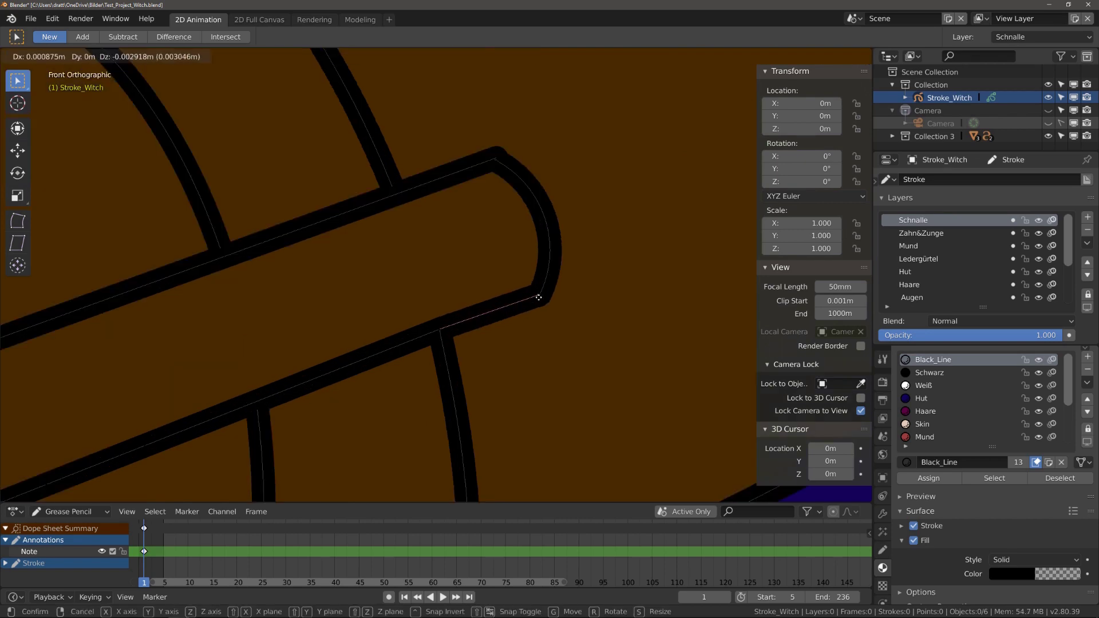
pyautogui.click(499, 162)
pyautogui.scroll(4, 211, 216)
pyautogui.scroll(-5, 211, 216)
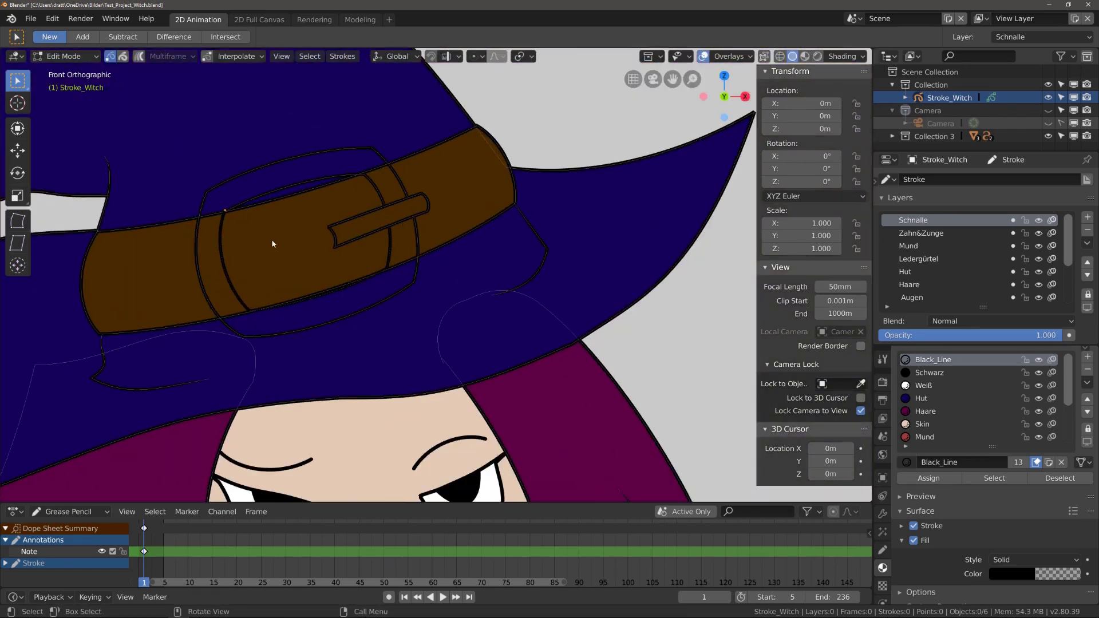
pyautogui.click(919, 259)
# Return to drawing with the Gelb_Fill material and test a yellow fill on the prong.
pyautogui.scroll(3, 285, 204)
pyautogui.press('Tab')
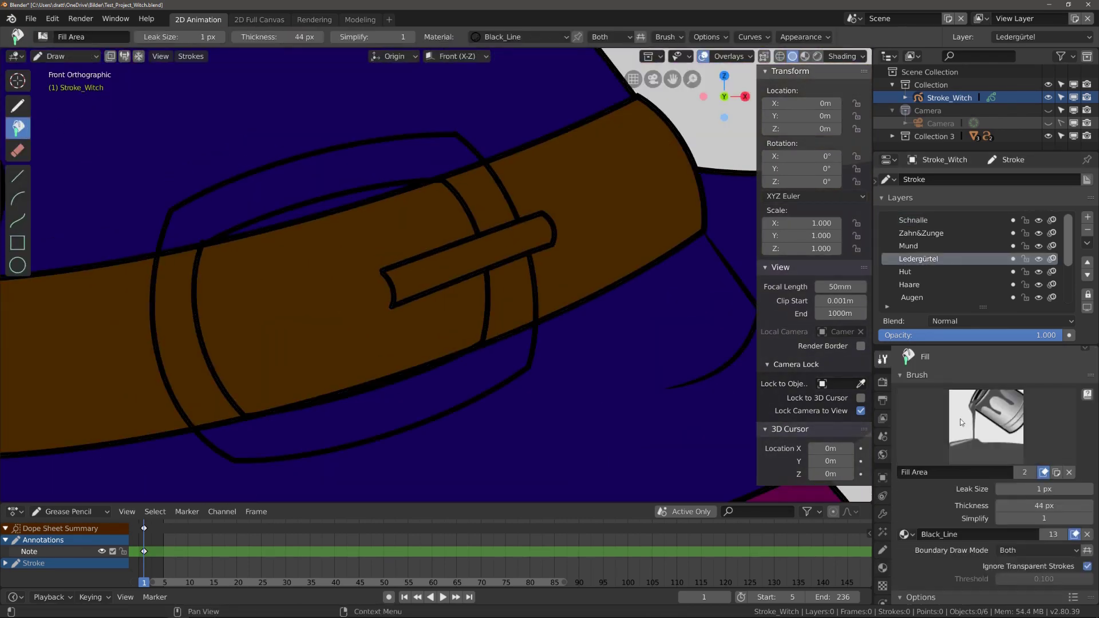
pyautogui.scroll(-4, 938, 424)
pyautogui.click(938, 423)
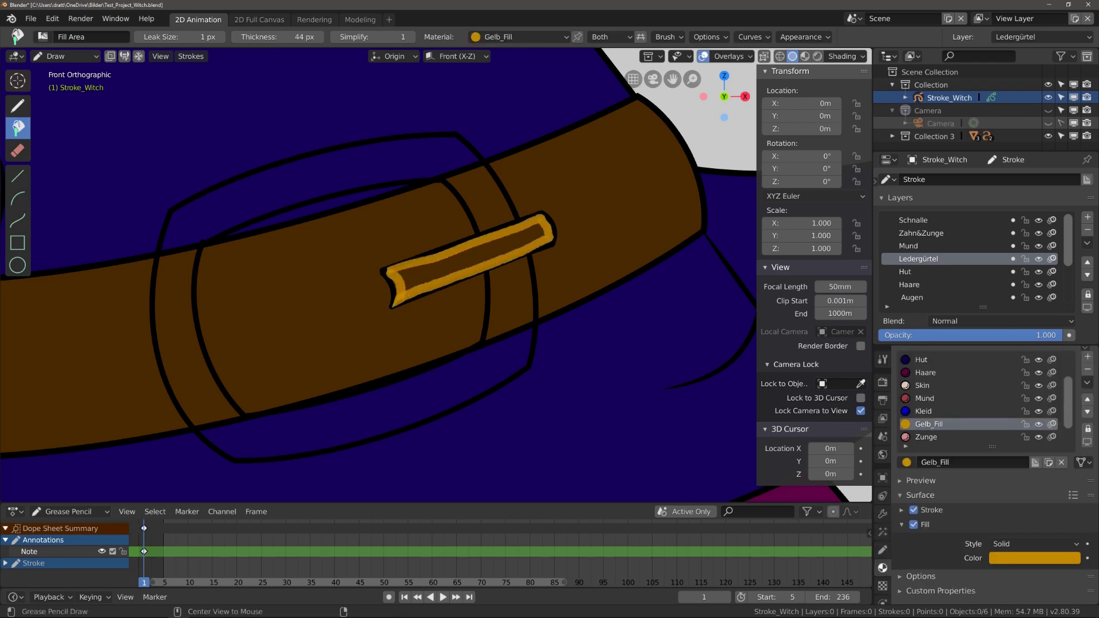
pyautogui.click(459, 255)
pyautogui.scroll(2, 494, 184)
pyautogui.hotkey('ctrl', 'z')
# Trace a yellow boundary around the prong and fill the prong yellow.
pyautogui.hotkey('ctrl', 'z')
pyautogui.scroll(1, 467, 222)
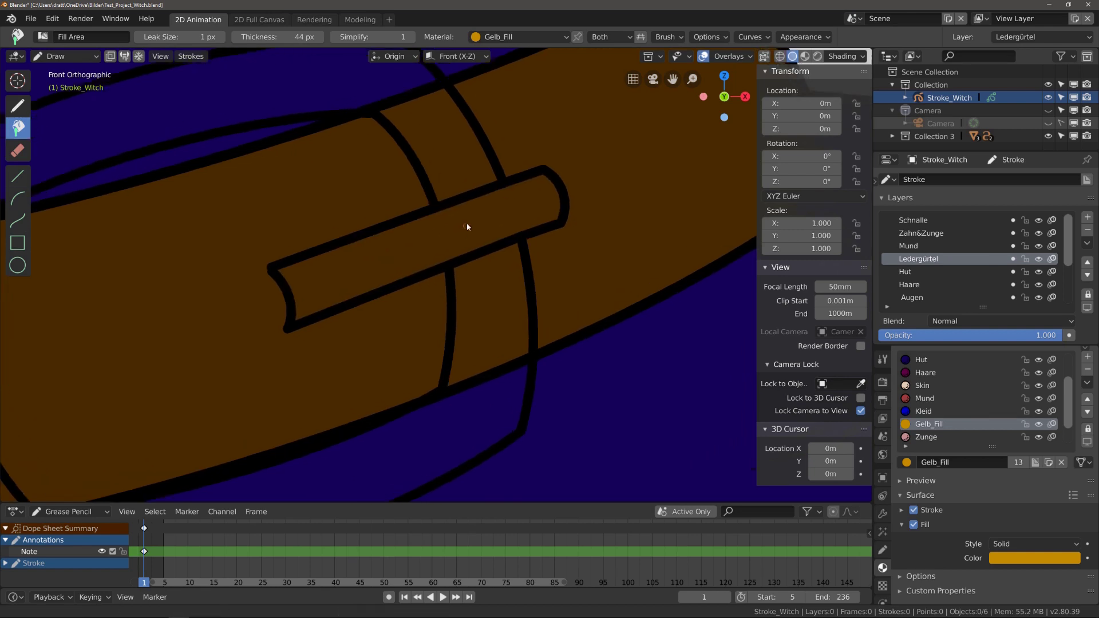
pyautogui.scroll(1, 466, 226)
pyautogui.click(444, 235)
pyautogui.hotkey('ctrl', 'z')
pyautogui.moveTo(276, 265)
pyautogui.mouseDown()
pyautogui.moveTo(587, 183)
pyautogui.moveTo(310, 312)
pyautogui.mouseUp()
pyautogui.click(401, 245)
pyautogui.click(517, 317)
pyautogui.hotkey('ctrl', 'z')
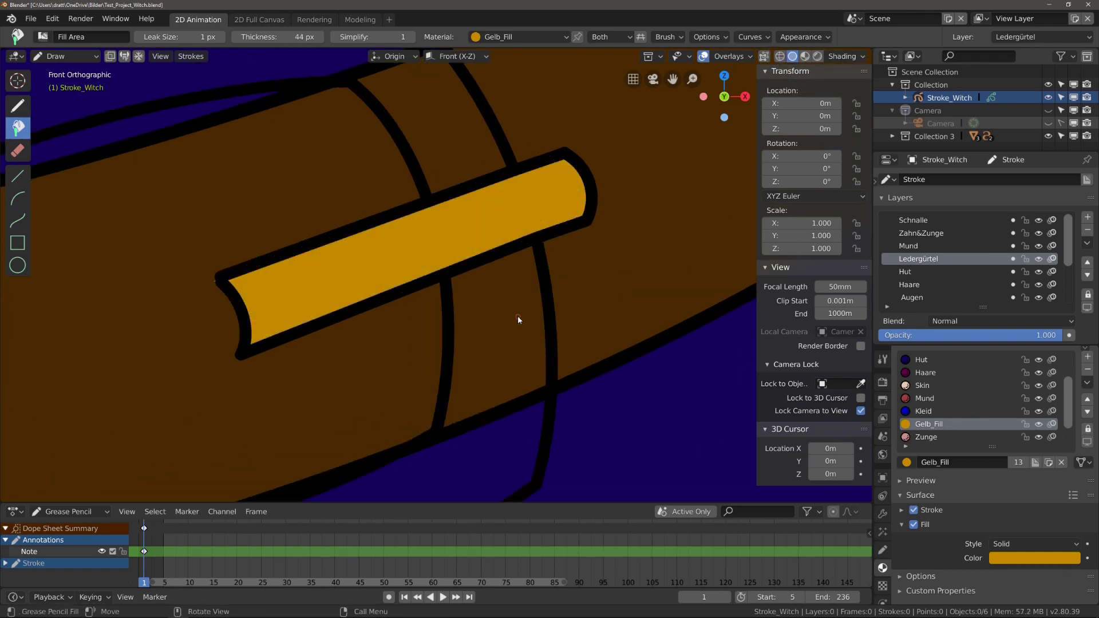
# Outline the buckle loop and test yellow fills with leak size 2 px, undoing them.
pyautogui.keyDown('shift'); pyautogui.moveTo(517, 317); pyautogui.dragTo(564, 380, button='middle'); pyautogui.keyUp('shift')
pyautogui.moveTo(521, 243); pyautogui.dragTo(375, 161)
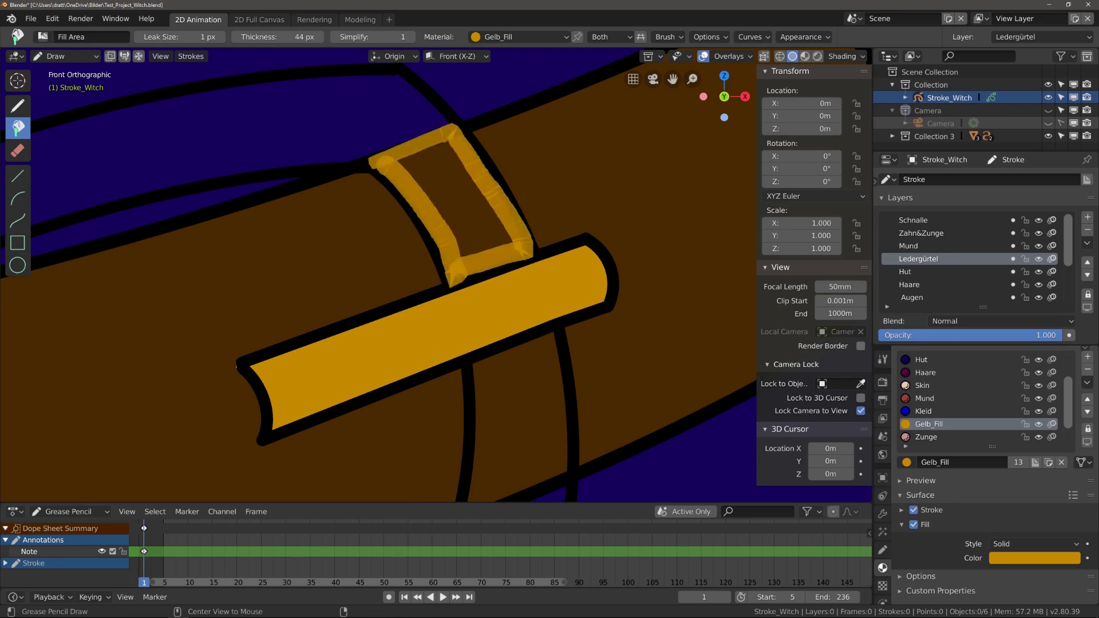
pyautogui.click(500, 232)
pyautogui.hotkey('ctrl', 'z')
pyautogui.click(883, 359)
pyautogui.click(1089, 489)
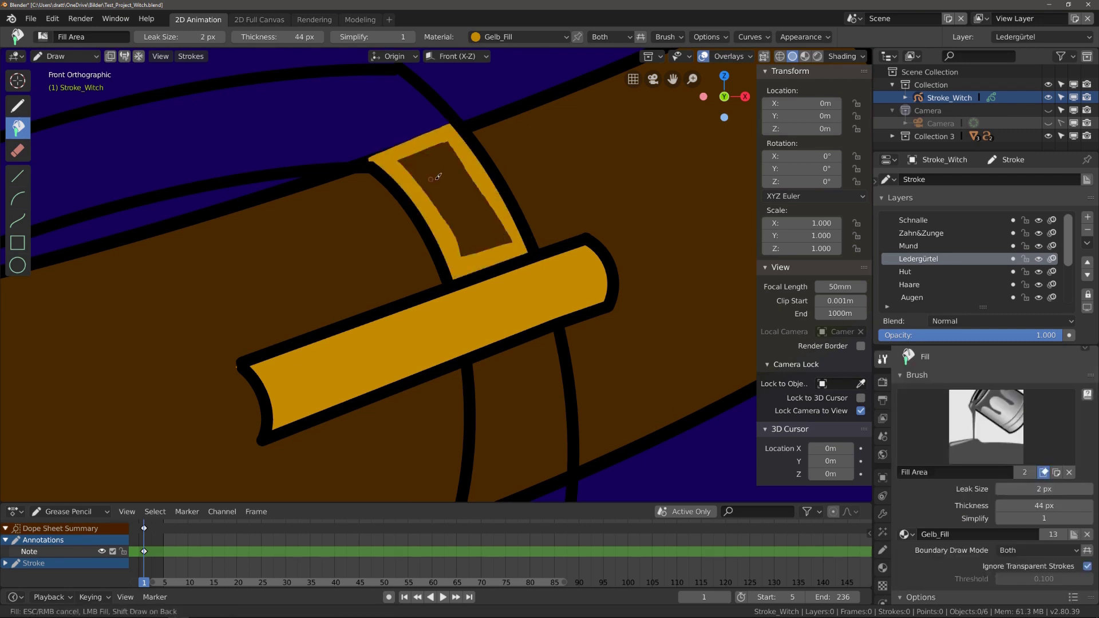
pyautogui.click(436, 182)
pyautogui.hotkey('ctrl', 'z')
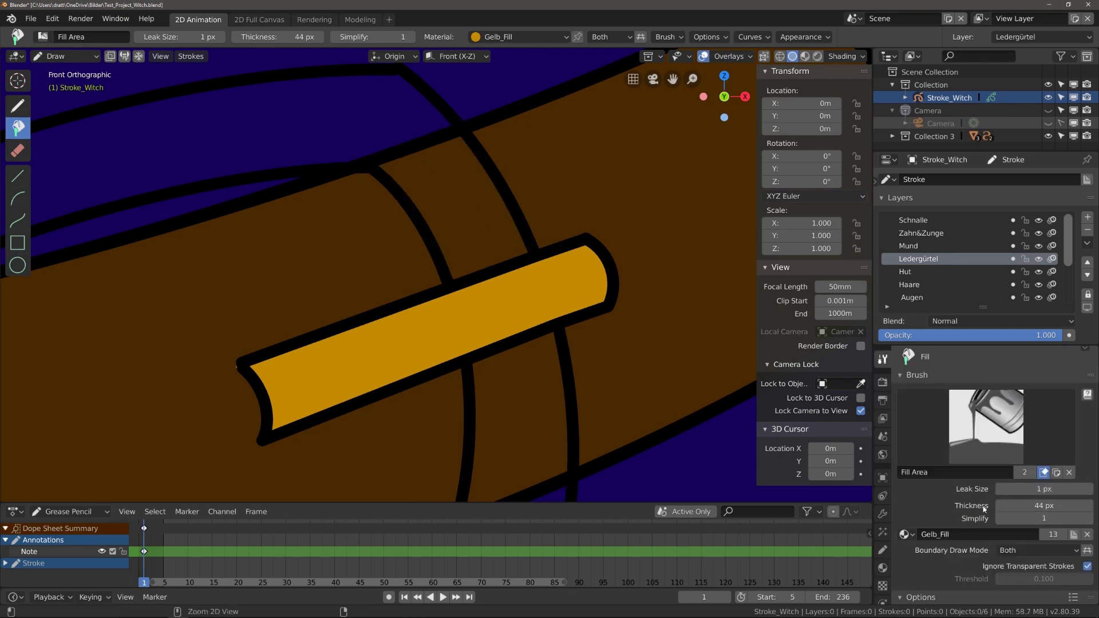
pyautogui.click(883, 567)
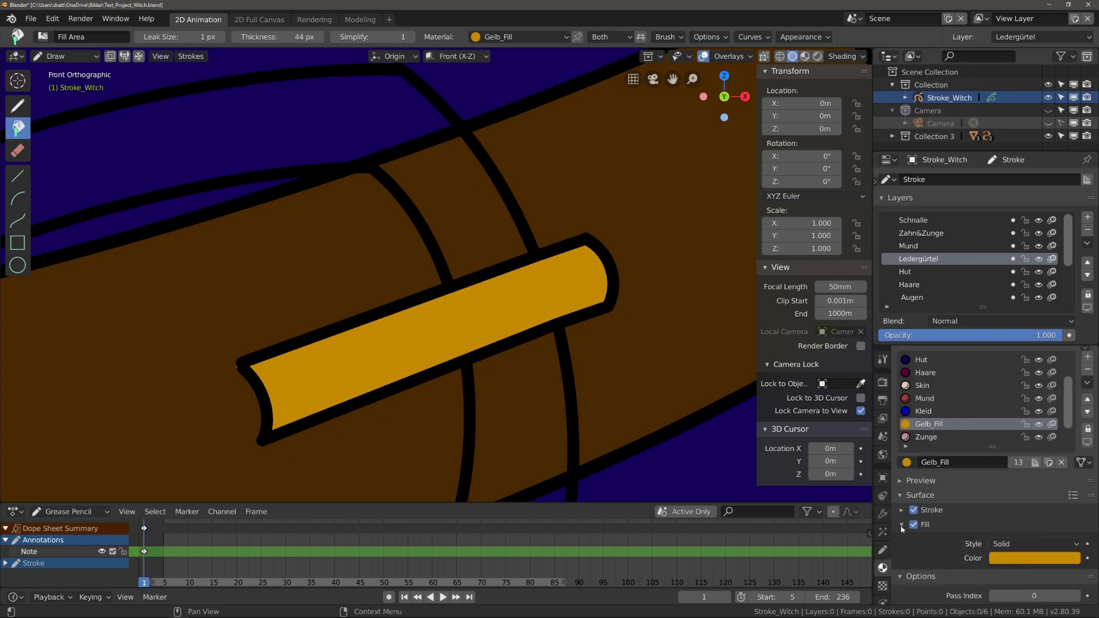
pyautogui.click(911, 577)
# Set fill thickness to 40 px and fill the enclosed strap loop yellow.
pyautogui.click(882, 359)
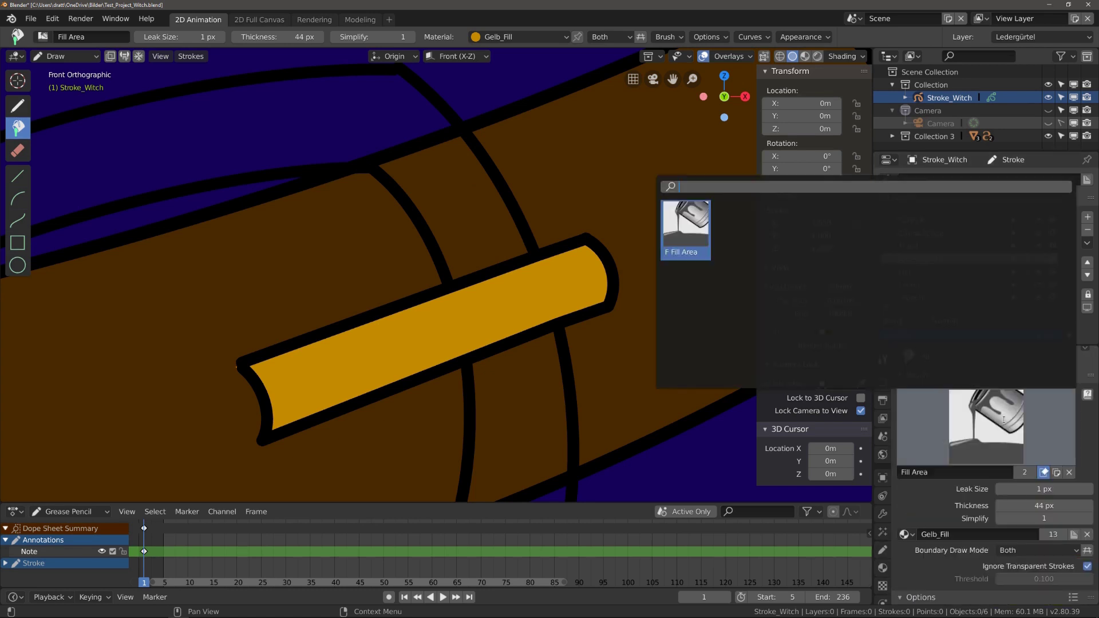
pyautogui.doubleClick(1050, 509)
pyautogui.write('4')
pyautogui.click(400, 83)
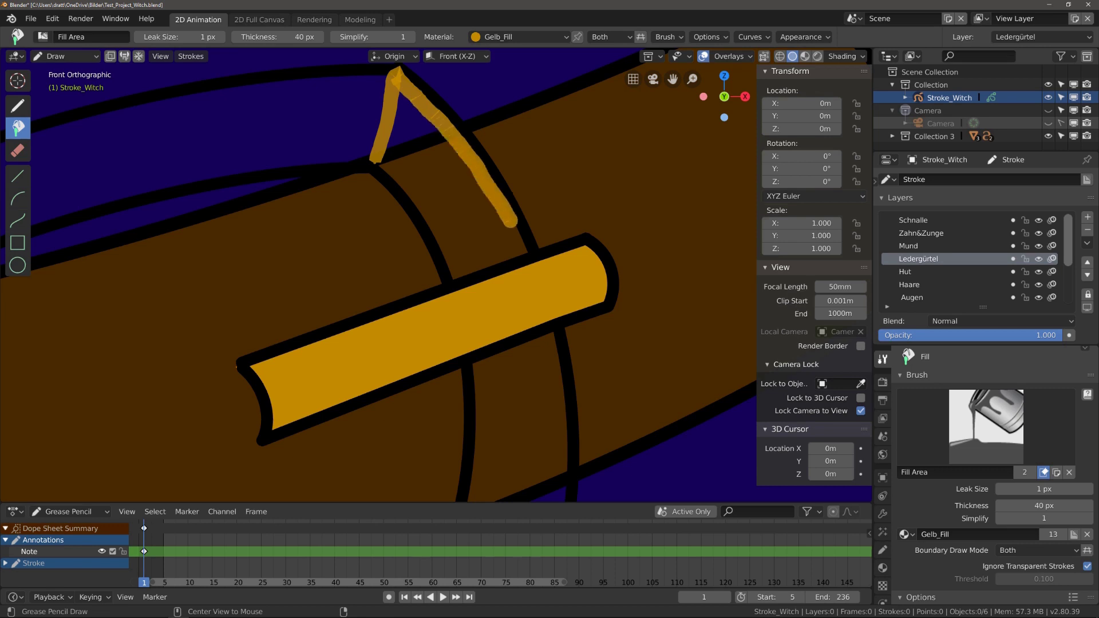
pyautogui.moveTo(509, 223); pyautogui.dragTo(375, 163)
pyautogui.click(400, 128)
pyautogui.keyDown('shift'); pyautogui.moveTo(449, 168); pyautogui.dragTo(563, 277, button='middle'); pyautogui.keyUp('shift')
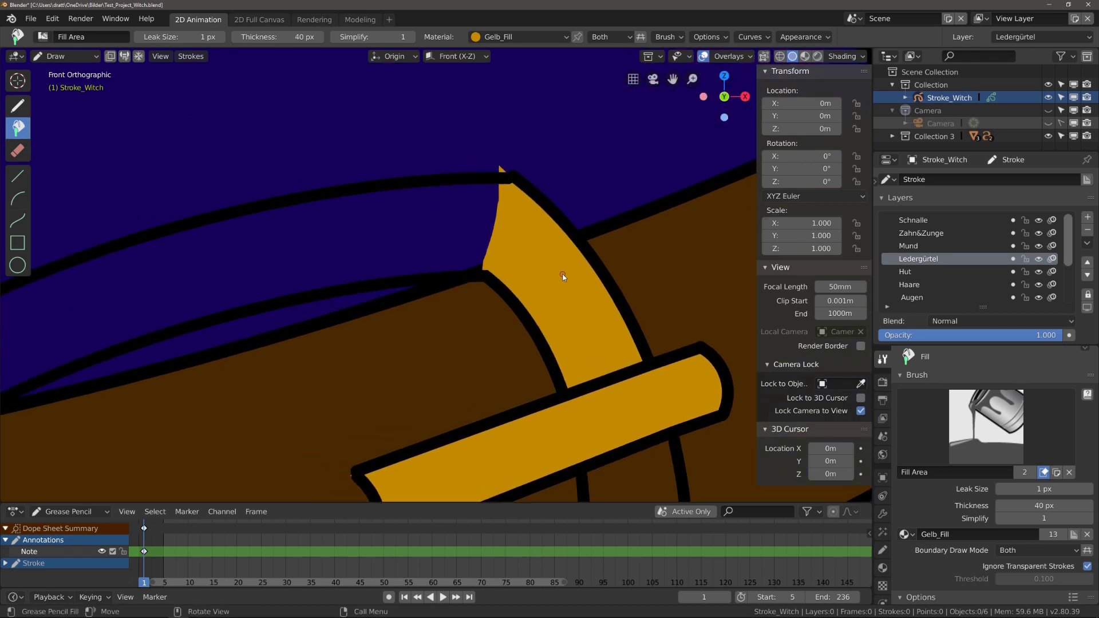
# Step through undo/redo of the strap fill and set the fill Leak Size to 0.
pyautogui.hotkey('ctrl', 'z')
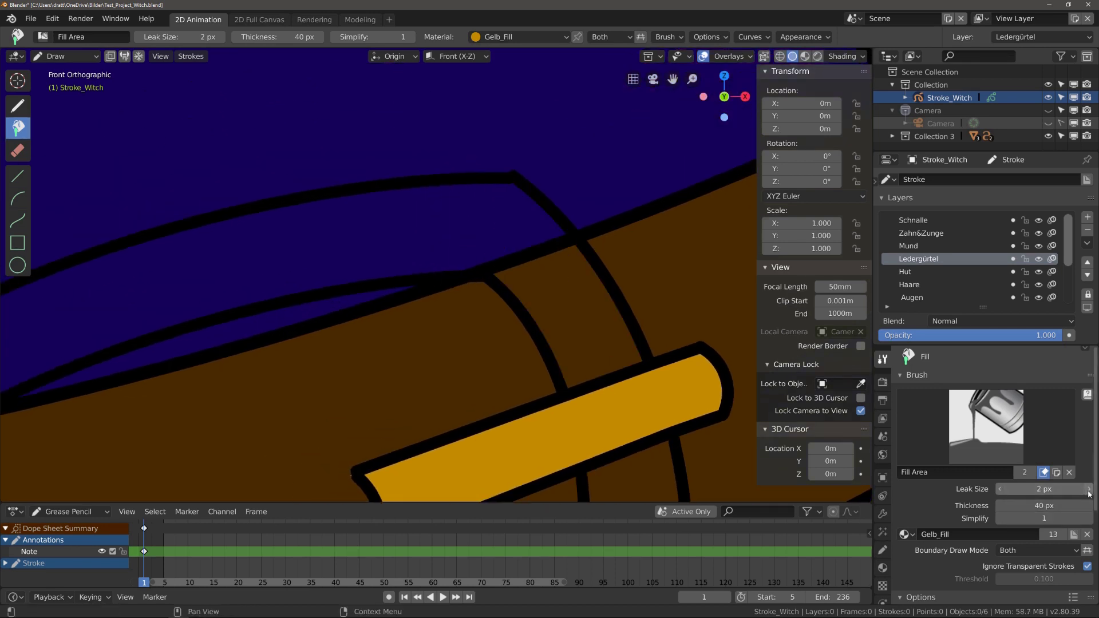
pyautogui.hotkey('ctrl', 'shift', 'z')
pyautogui.hotkey('ctrl', 'z')
pyautogui.hotkey('ctrl', 'shift', 'z')
pyautogui.hotkey('ctrl', 'z')
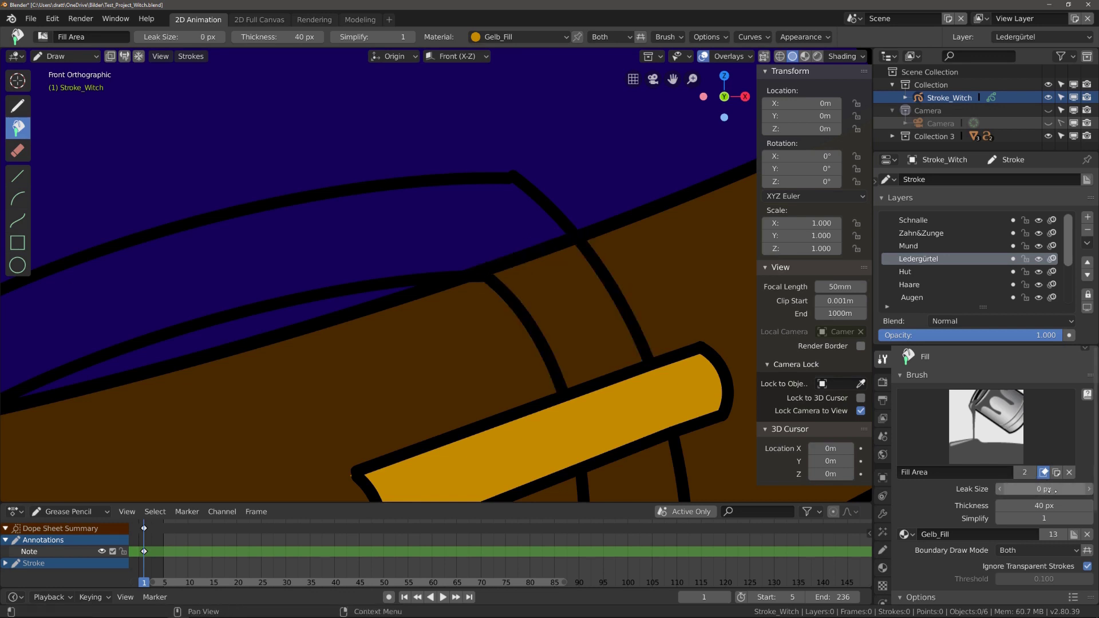
pyautogui.hotkey('ctrl', 'shift', 'z')
pyautogui.hotkey('ctrl', 'z')
pyautogui.click(1049, 489)
pyautogui.write('0')
pyautogui.press('Return')
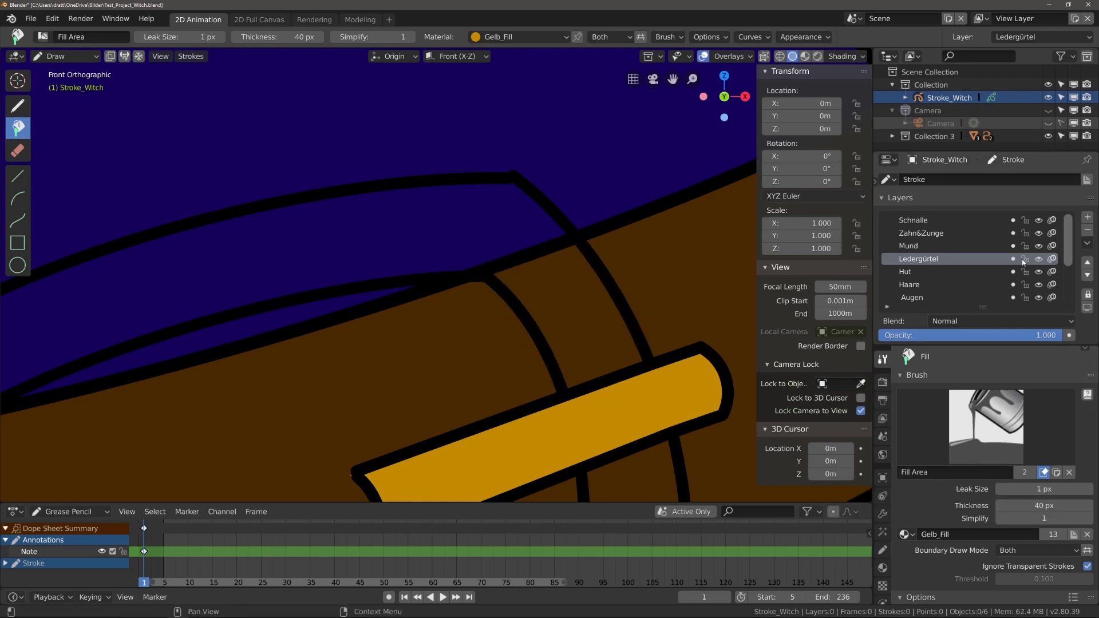
# Test-fill the strap, undo it, and toggle onion skinning on Ledergürtel, Mund and Schnalle.
pyautogui.click(580, 321)
pyautogui.hotkey('ctrl', 'z')
pyautogui.hotkey('ctrl', 'shift', 'z')
pyautogui.hotkey('ctrl', 'z')
pyautogui.click(1013, 259)
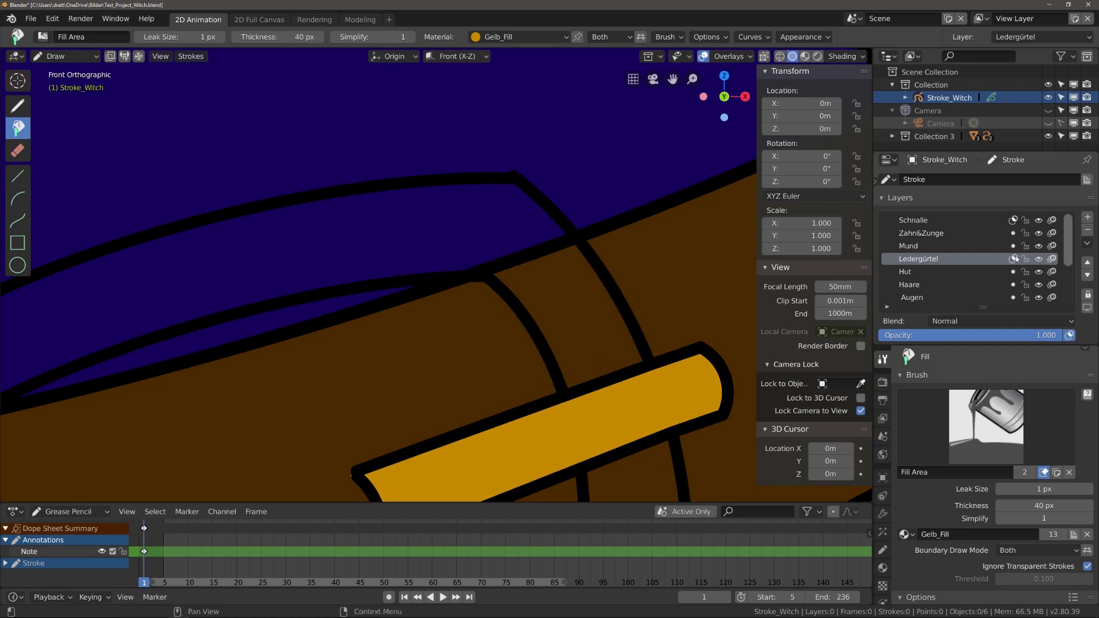
pyautogui.click(1053, 246)
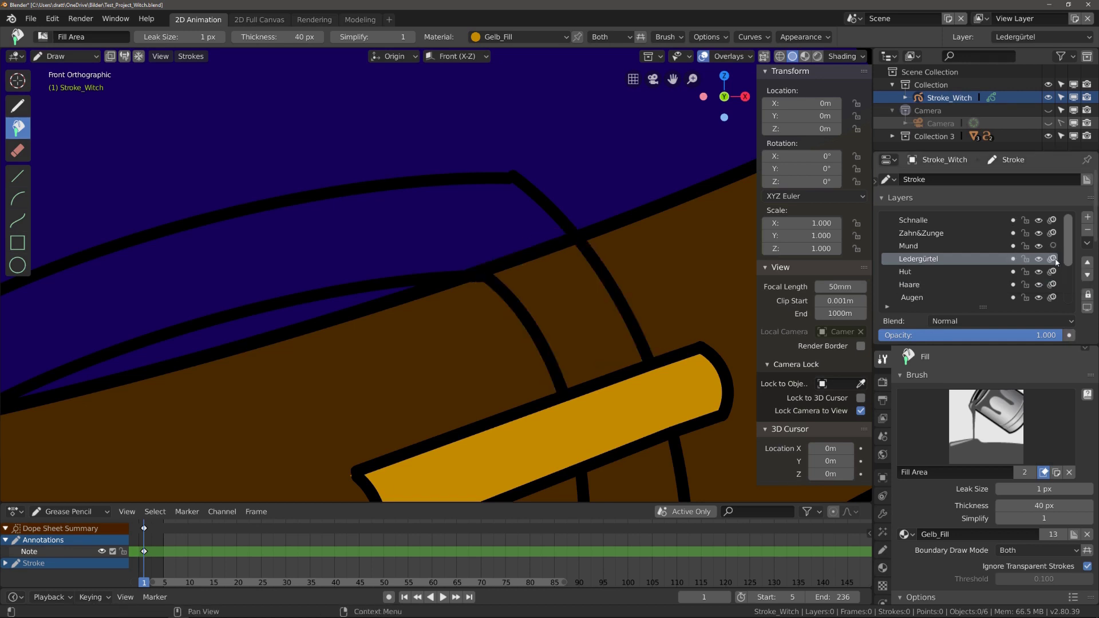
pyautogui.click(1053, 219)
pyautogui.hotkey('ctrl', 'z')
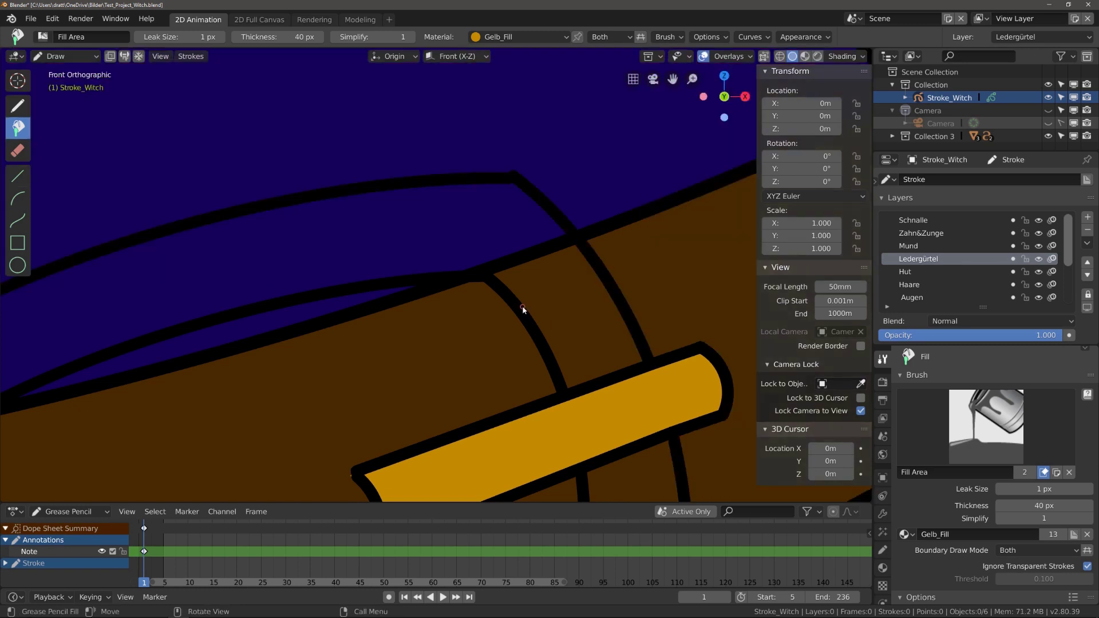
# Trace helper boundaries around the strap loop and fill its upper and left sections yellow.
pyautogui.moveTo(595, 378)
pyautogui.mouseDown()
pyautogui.moveTo(519, 195)
pyautogui.moveTo(452, 206)
pyautogui.mouseUp()
pyautogui.moveTo(453, 206)
pyautogui.keyDown('shift'); pyautogui.mouseDown(button='middle')
pyautogui.moveTo(527, 274)
pyautogui.moveTo(633, 190)
pyautogui.mouseUp(button='middle'); pyautogui.keyUp('shift')
pyautogui.moveTo(633, 191); pyautogui.dragTo(268, 269)
pyautogui.moveTo(172, 249)
pyautogui.mouseDown()
pyautogui.moveTo(550, 123)
pyautogui.moveTo(659, 117)
pyautogui.mouseUp()
pyautogui.click(490, 164)
pyautogui.keyDown('shift'); pyautogui.moveTo(385, 434); pyautogui.dragTo(405, 230, button='middle'); pyautogui.keyUp('shift')
pyautogui.moveTo(153, 224); pyautogui.dragTo(292, 478)
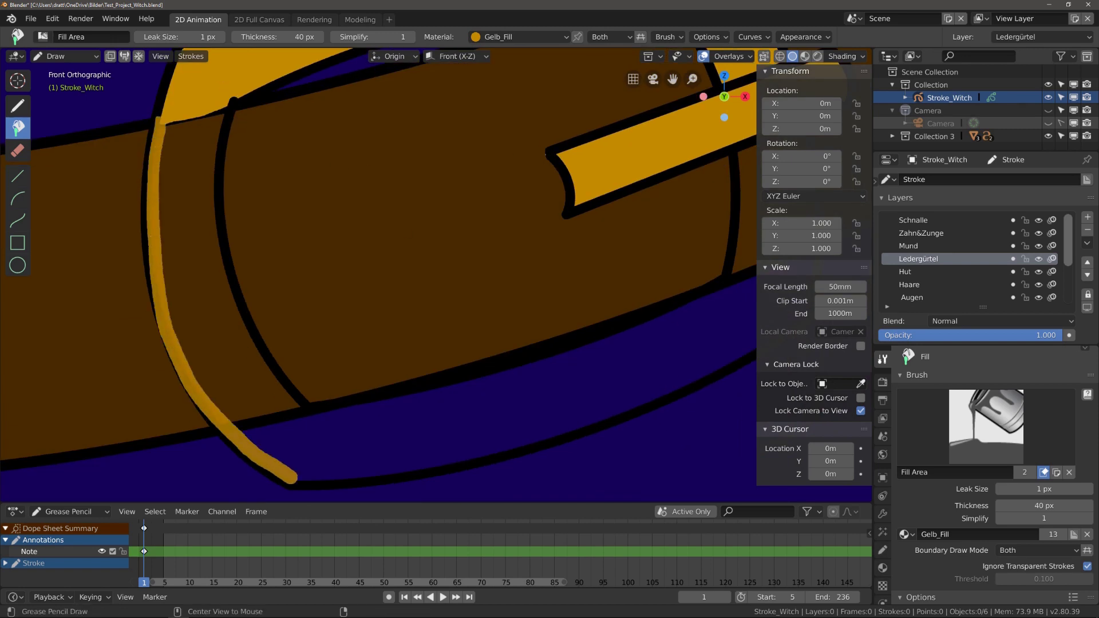
pyautogui.click(290, 429)
# Outline the lower strap edge and try yellow fills there, undoing the bad results.
pyautogui.keyDown('shift'); pyautogui.moveTo(289, 428); pyautogui.dragTo(98, 382, button='middle'); pyautogui.keyUp('shift')
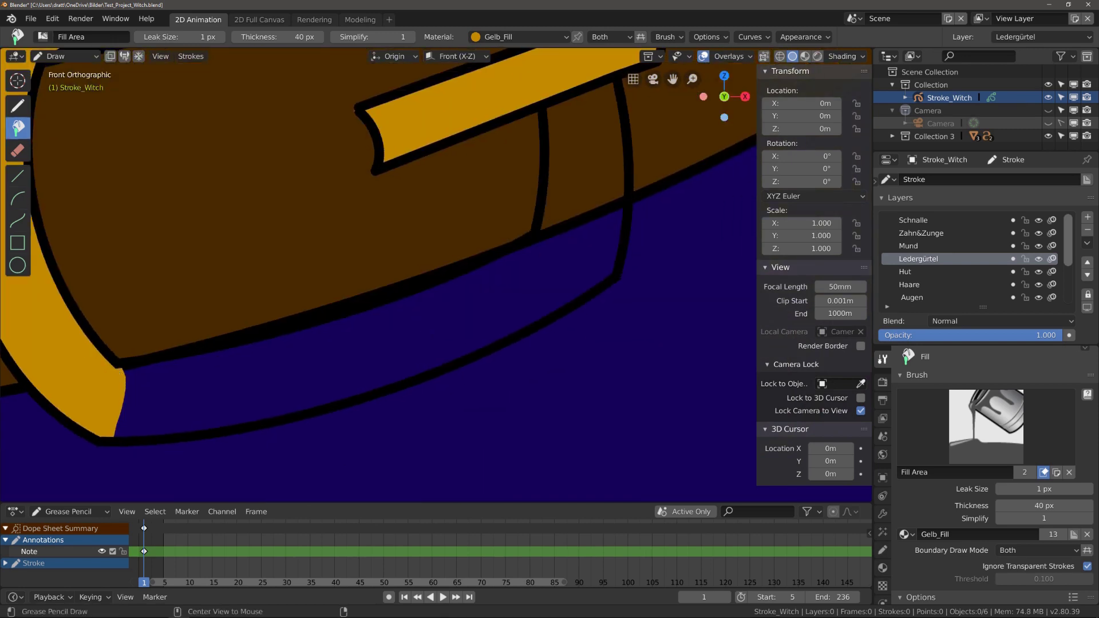
pyautogui.moveTo(117, 365); pyautogui.dragTo(622, 211)
pyautogui.moveTo(538, 315)
pyautogui.mouseDown()
pyautogui.moveTo(154, 435)
pyautogui.moveTo(453, 357)
pyautogui.mouseUp()
pyautogui.click(307, 359)
pyautogui.hotkey('ctrl', 'z')
pyautogui.hotkey('ctrl', 'z')
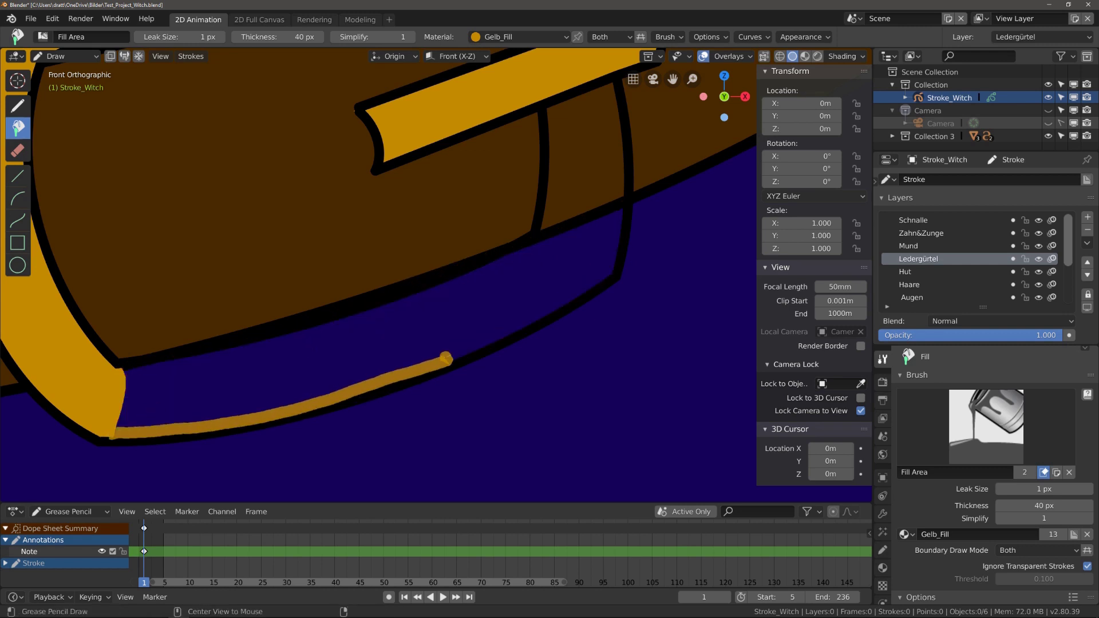
pyautogui.click(401, 332)
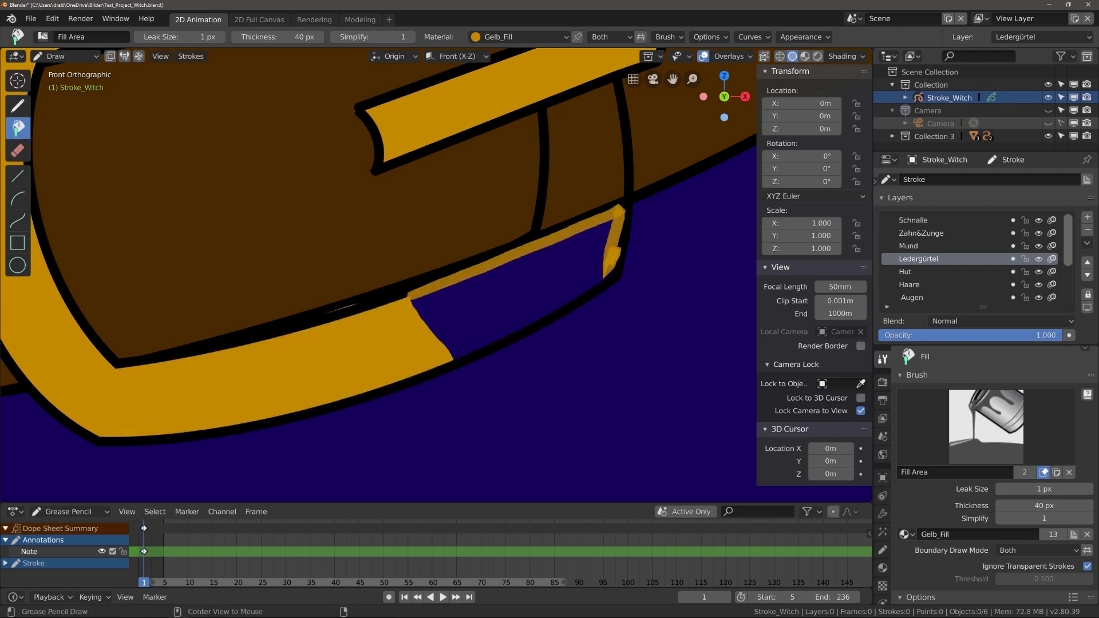
pyautogui.moveTo(610, 269); pyautogui.dragTo(520, 301)
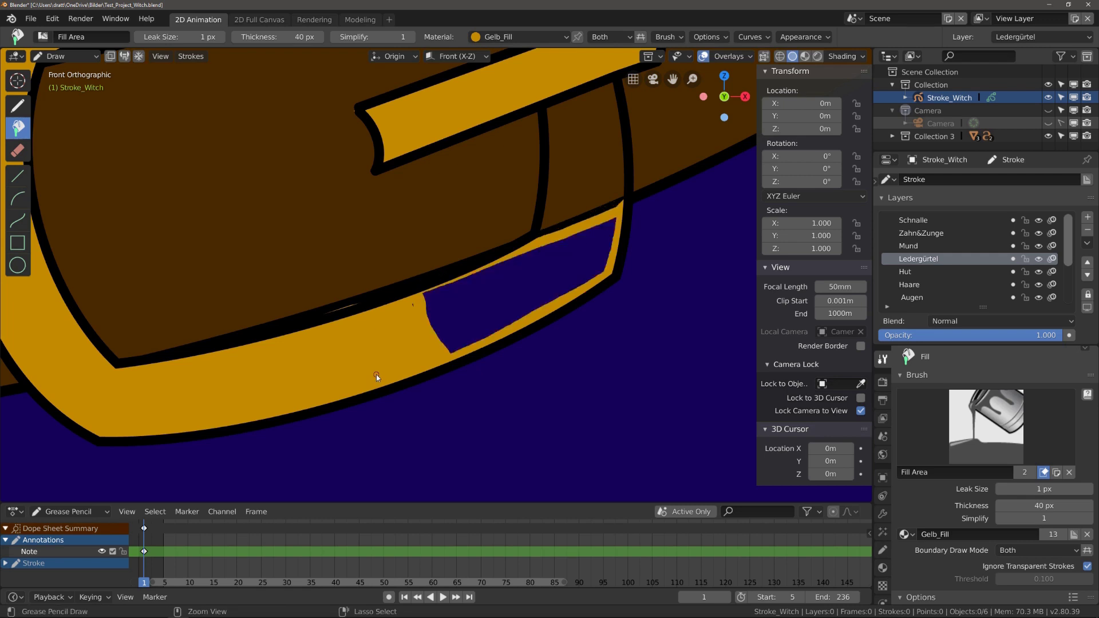
pyautogui.hotkey('ctrl', 'z')
pyautogui.hotkey('ctrl', 'z')
# Redraw the strap boundary, fill the hat strap yellow, and fill part of the buckle.
pyautogui.scroll(-6, 953, 226)
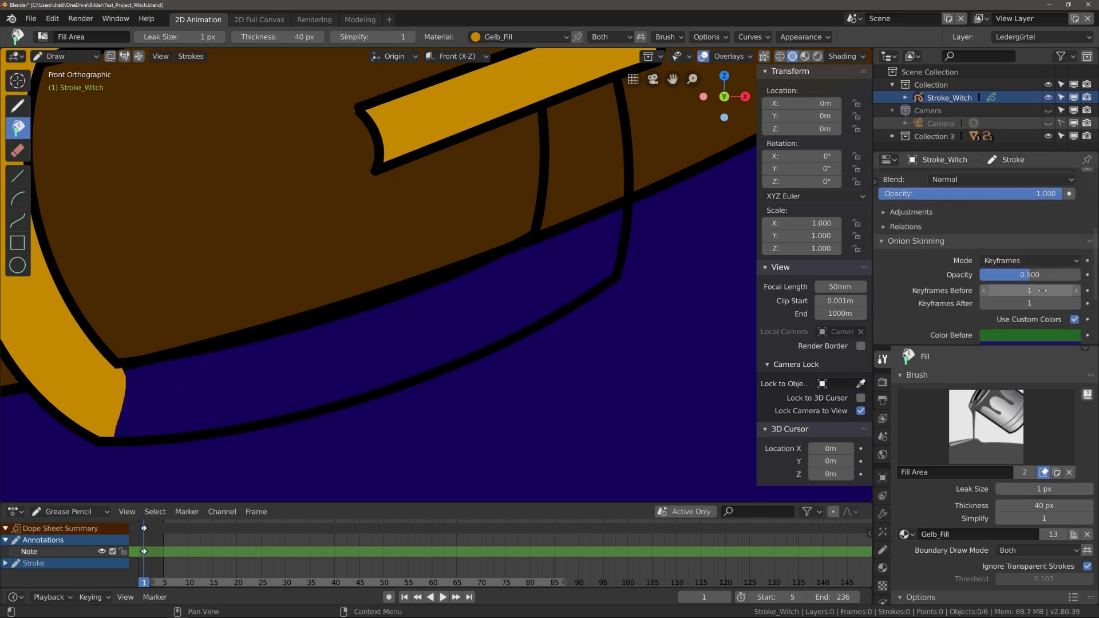
pyautogui.moveTo(120, 366); pyautogui.dragTo(596, 224)
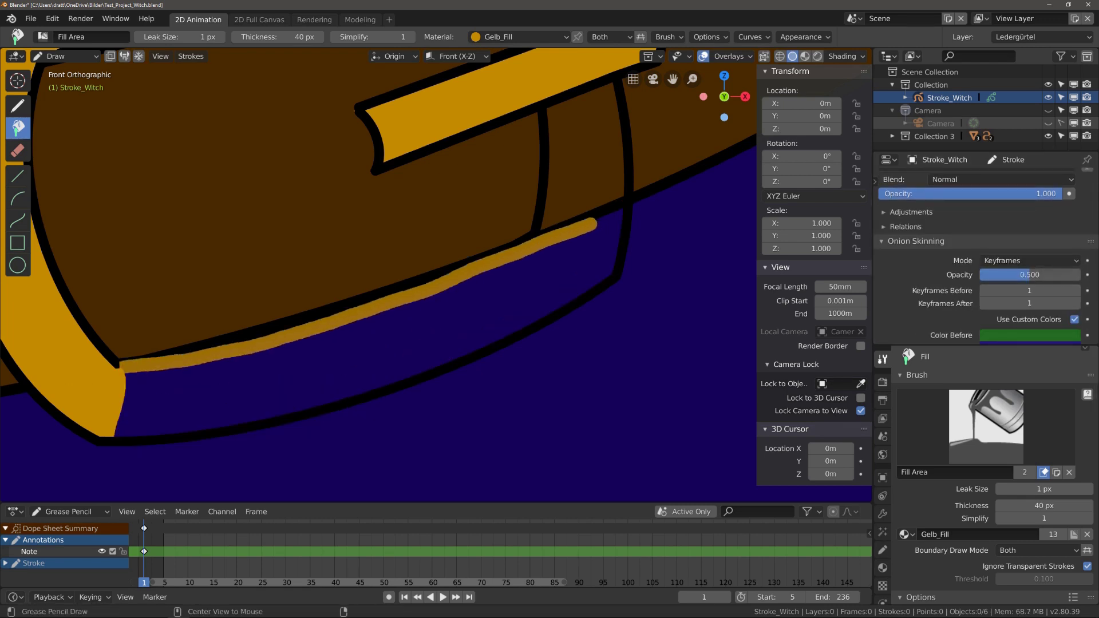
pyautogui.moveTo(505, 332); pyautogui.dragTo(108, 438)
pyautogui.click(263, 395)
pyautogui.keyDown('shift'); pyautogui.moveTo(540, 144); pyautogui.dragTo(369, 253, button='middle'); pyautogui.keyUp('shift')
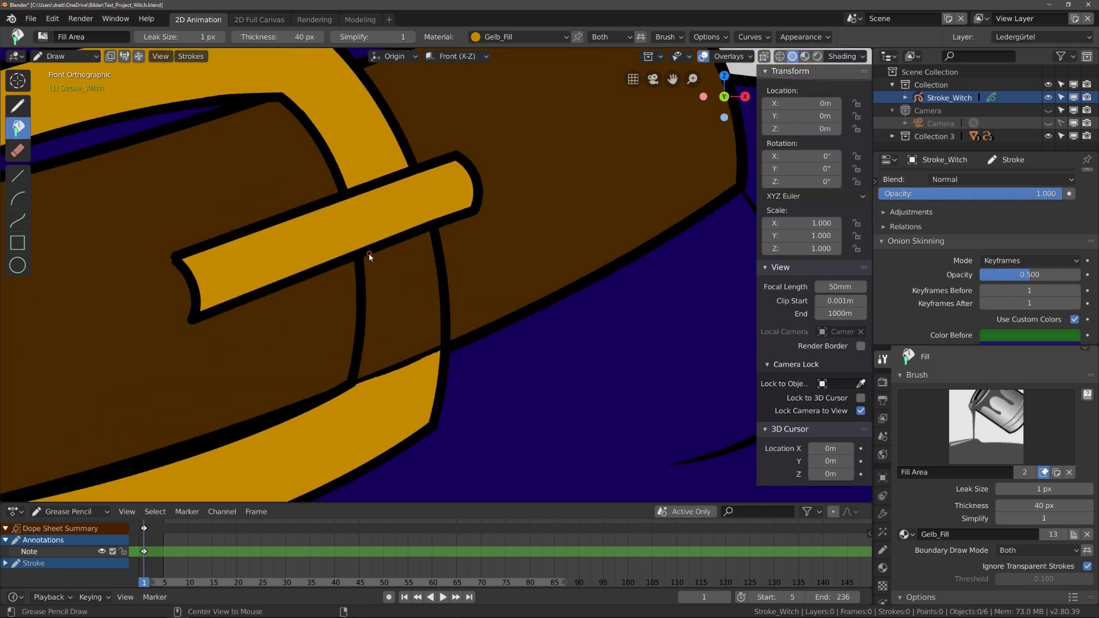
pyautogui.hotkey('ctrl', 'z')
pyautogui.hotkey('ctrl', 'z')
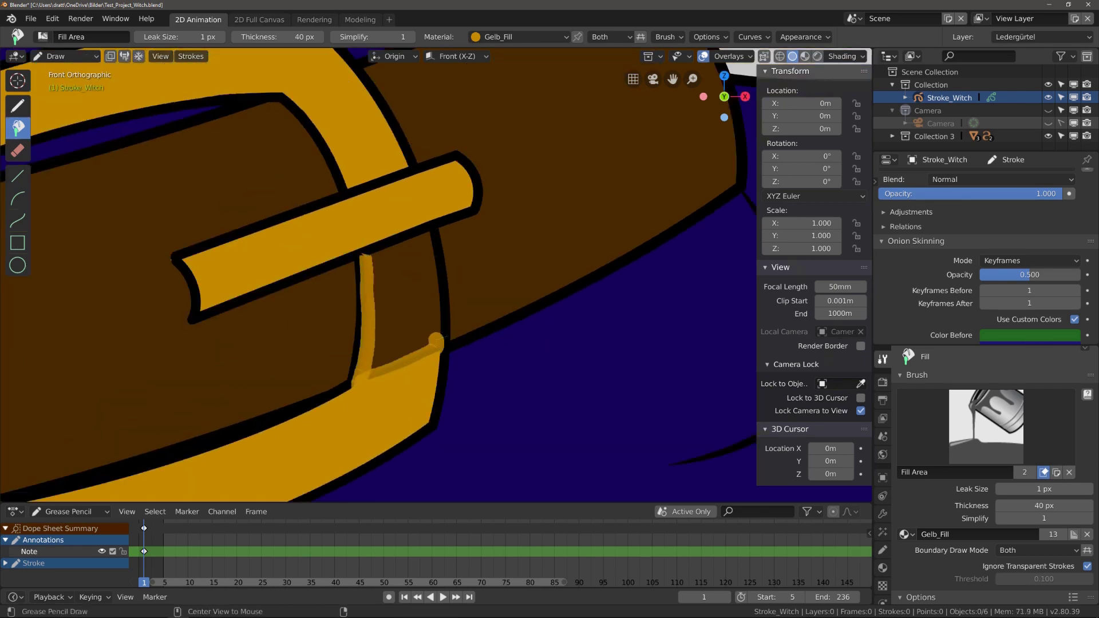
pyautogui.click(410, 292)
# Fill the belt buckle's left, top, right and bottom parts with Gelb_Fill yellow.
pyautogui.scroll(-6, 410, 292)
pyautogui.scroll(2, 504, 280)
pyautogui.scroll(4, 407, 226)
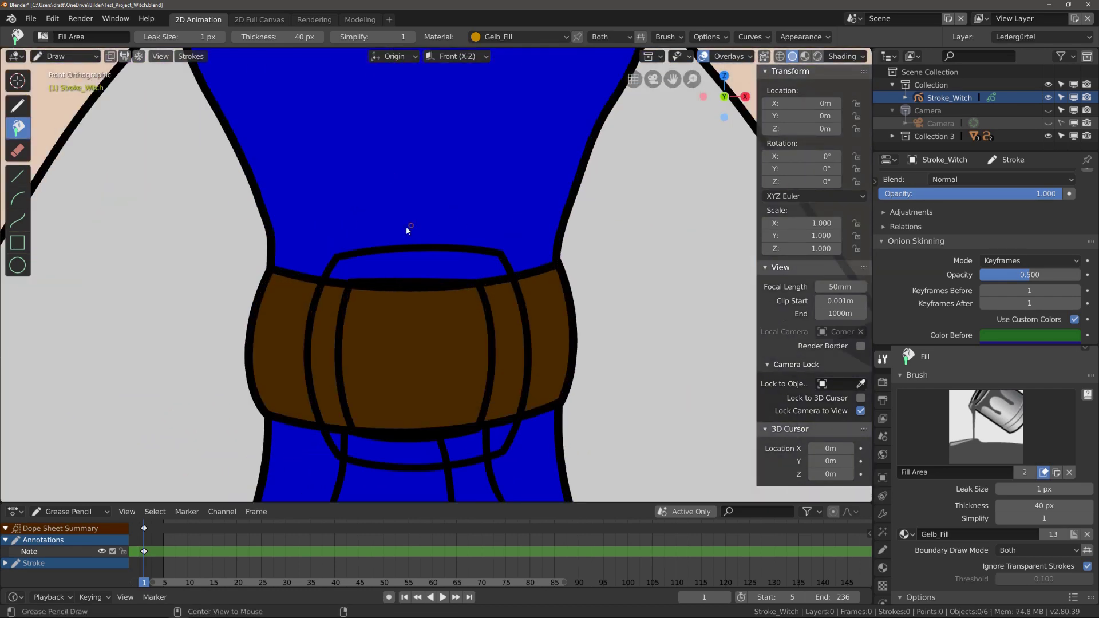
pyautogui.click(341, 263)
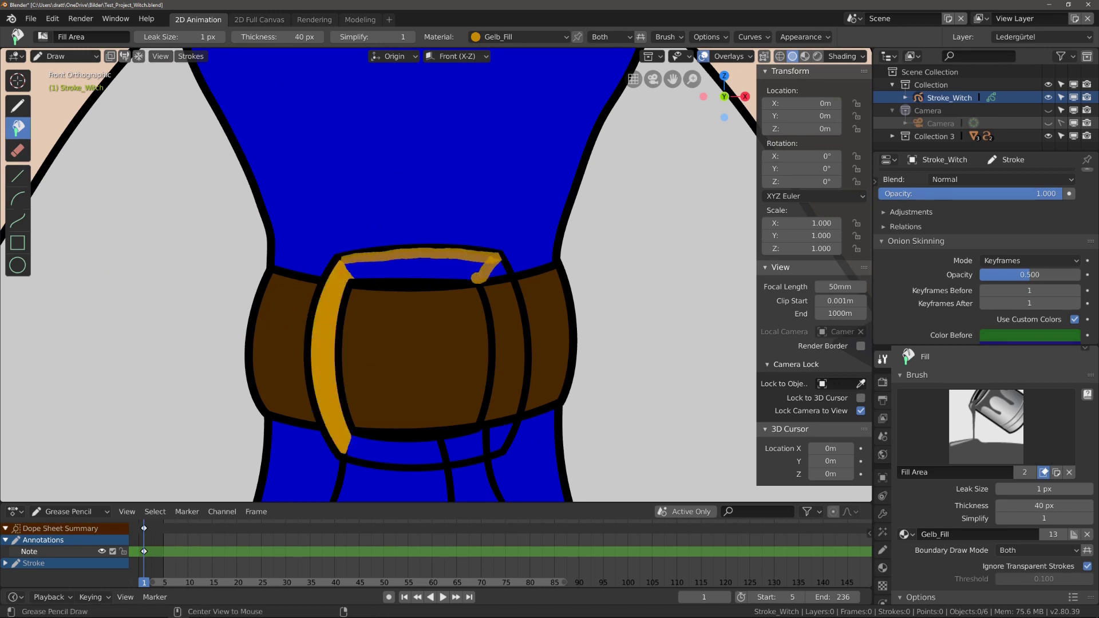
pyautogui.click(407, 273)
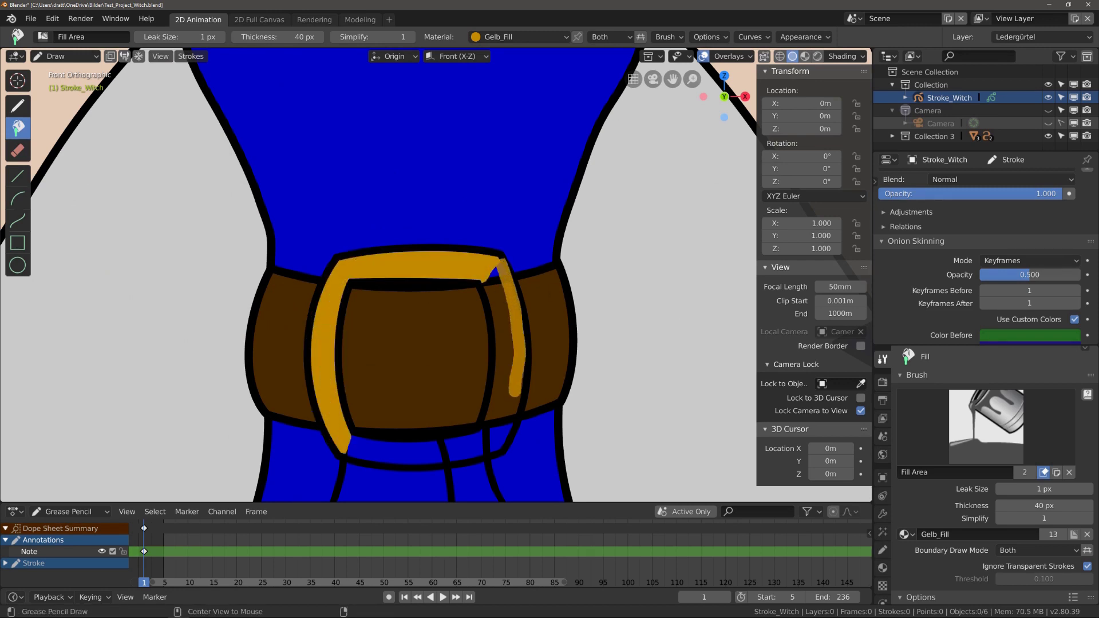
pyautogui.hotkey('ctrl', 'z')
pyautogui.click(499, 291)
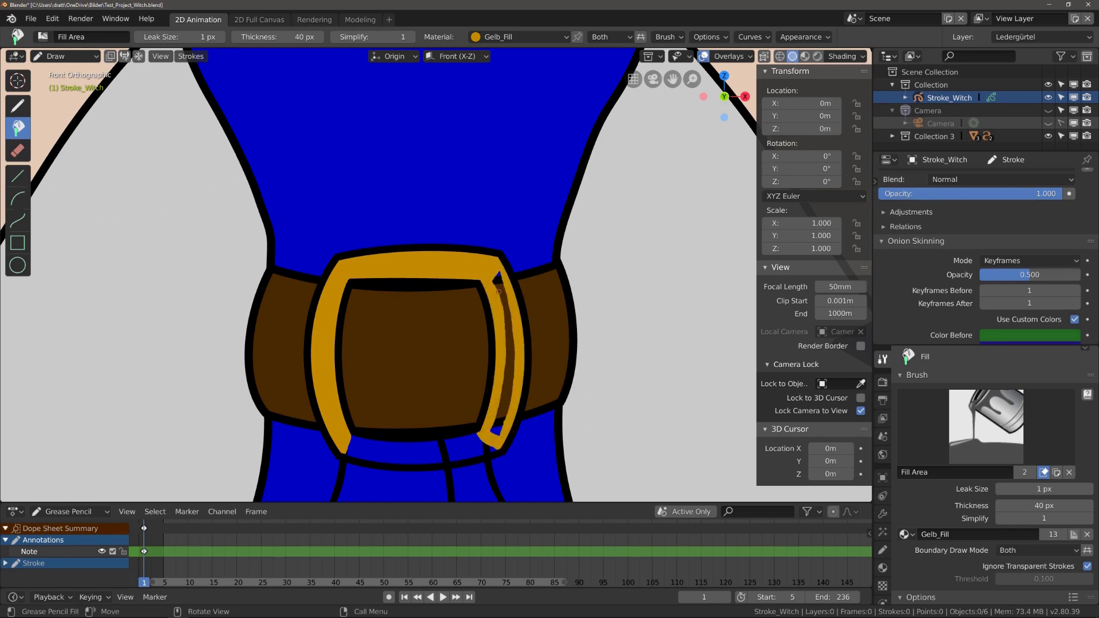
pyautogui.click(384, 466)
pyautogui.scroll(-5, 384, 467)
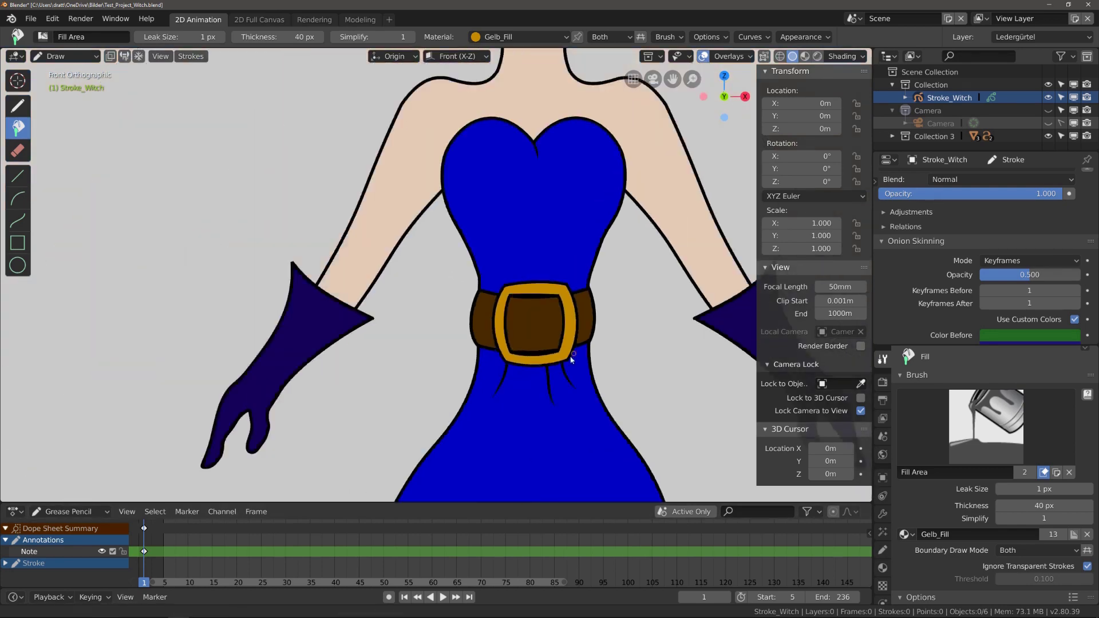
pyautogui.scroll(-4, 565, 329)
pyautogui.scroll(-1, 556, 260)
pyautogui.scroll(1, 555, 260)
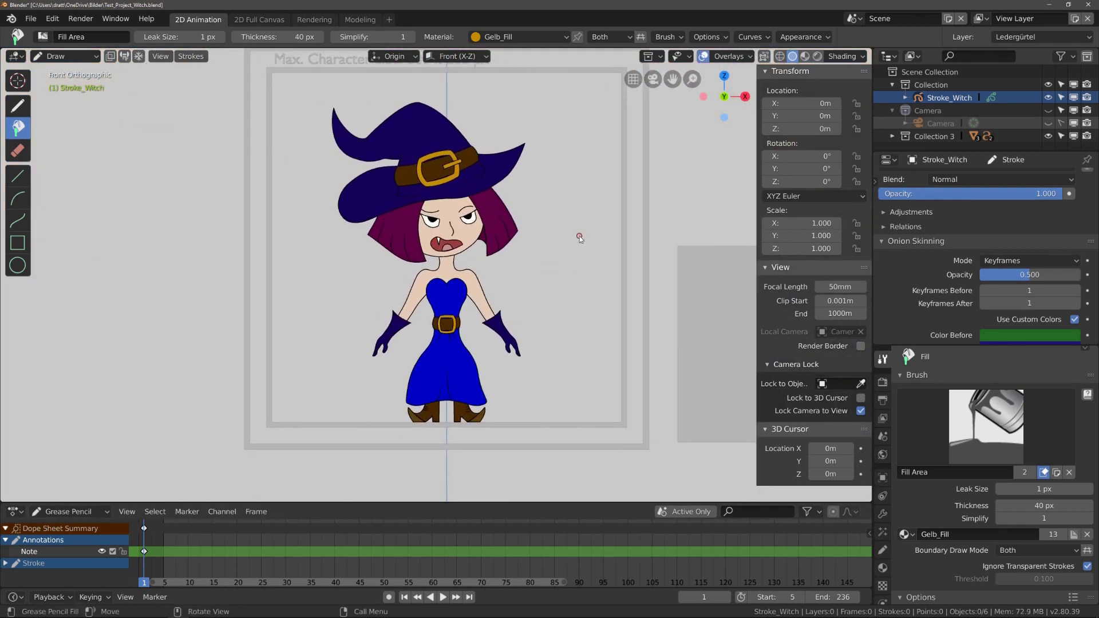
pyautogui.scroll(2, 466, 189)
# Put the witch's Grease Pencil strokes into Edit Mode.
pyautogui.scroll(2, 467, 189)
pyautogui.click(66, 56)
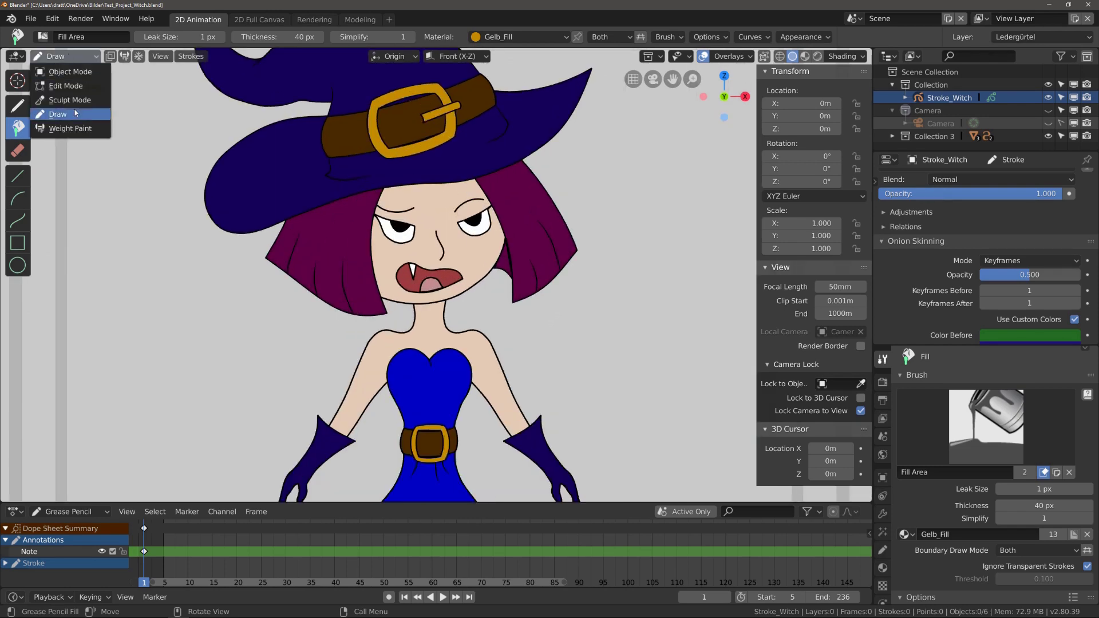
pyautogui.click(65, 86)
pyautogui.scroll(8, 474, 222)
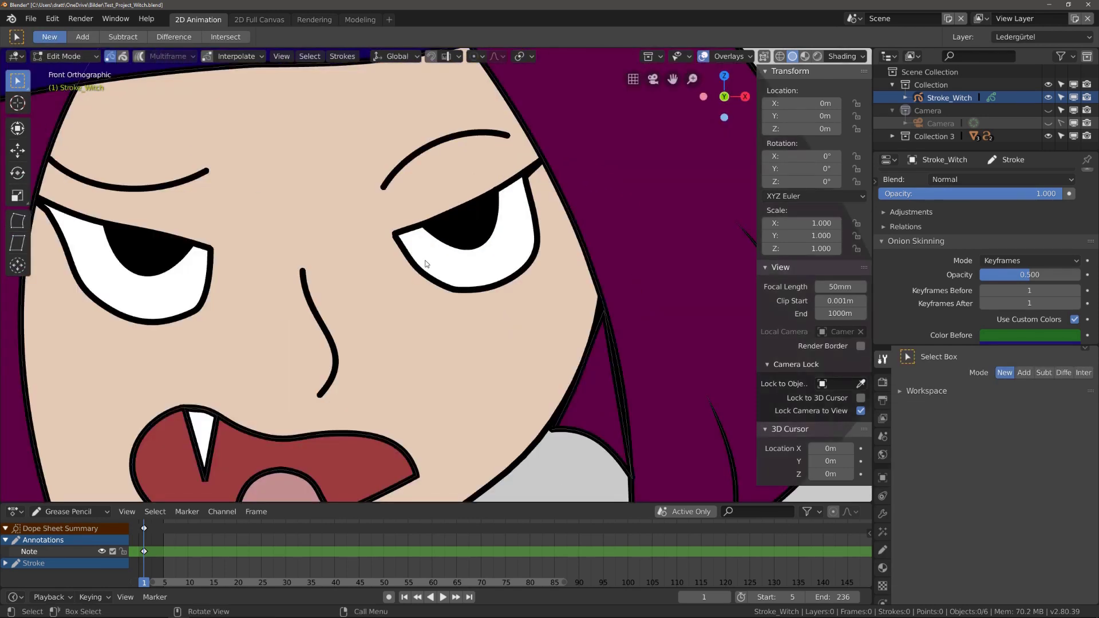
pyautogui.click(66, 56)
pyautogui.click(66, 86)
pyautogui.scroll(-8, 433, 246)
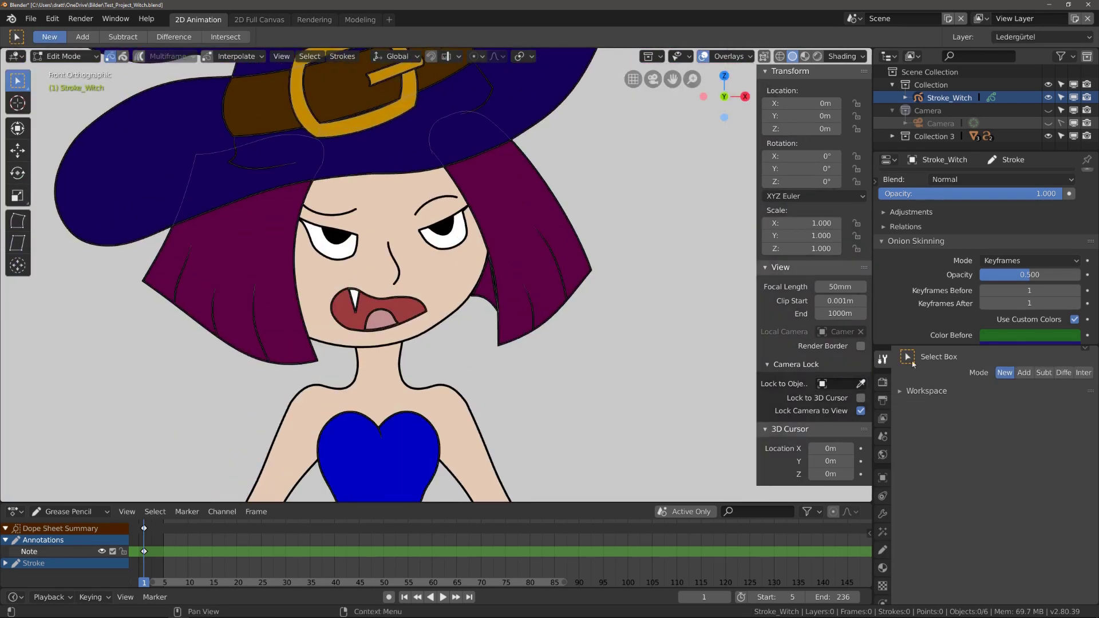
# Inspect the witch's stroke layers and material slots.
pyautogui.click(883, 550)
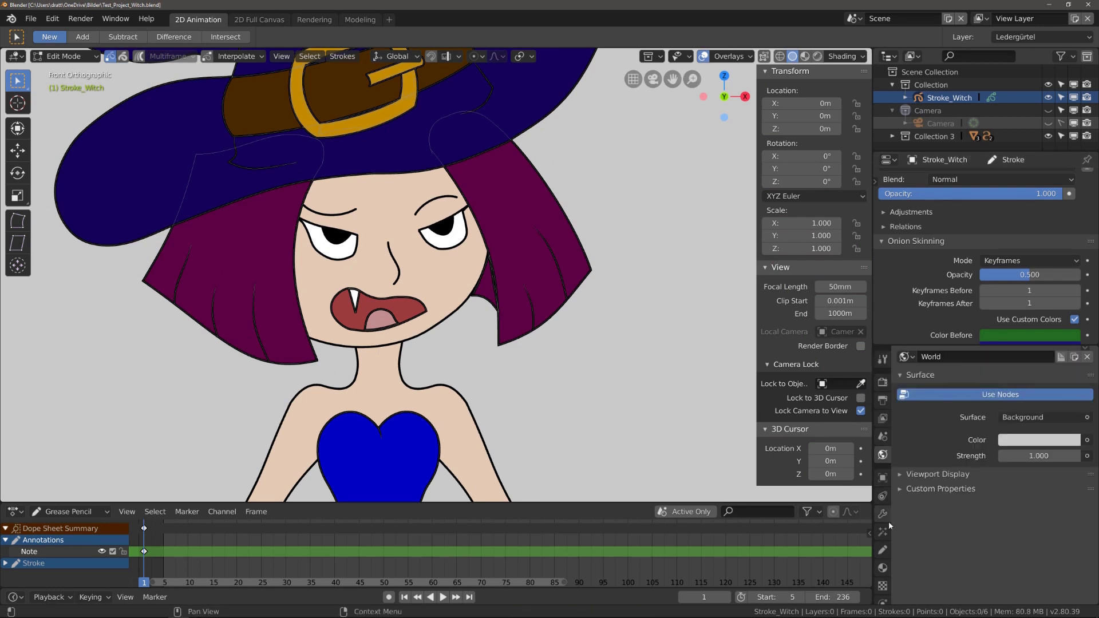
pyautogui.click(883, 568)
pyautogui.scroll(4, 973, 269)
pyautogui.scroll(-4, 1035, 250)
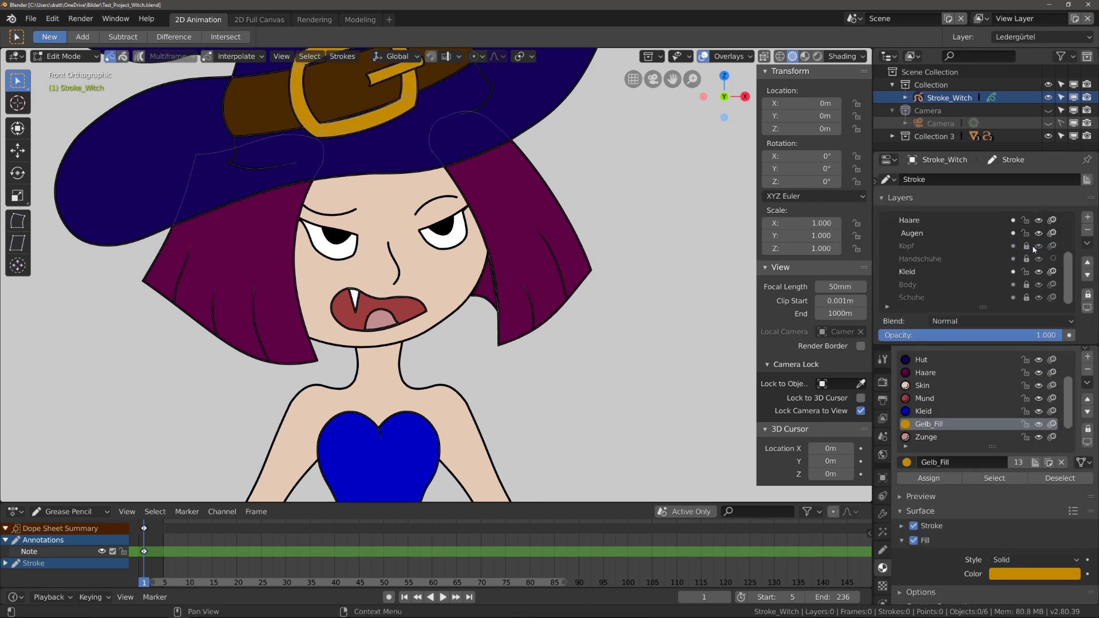
pyautogui.scroll(3, 1057, 274)
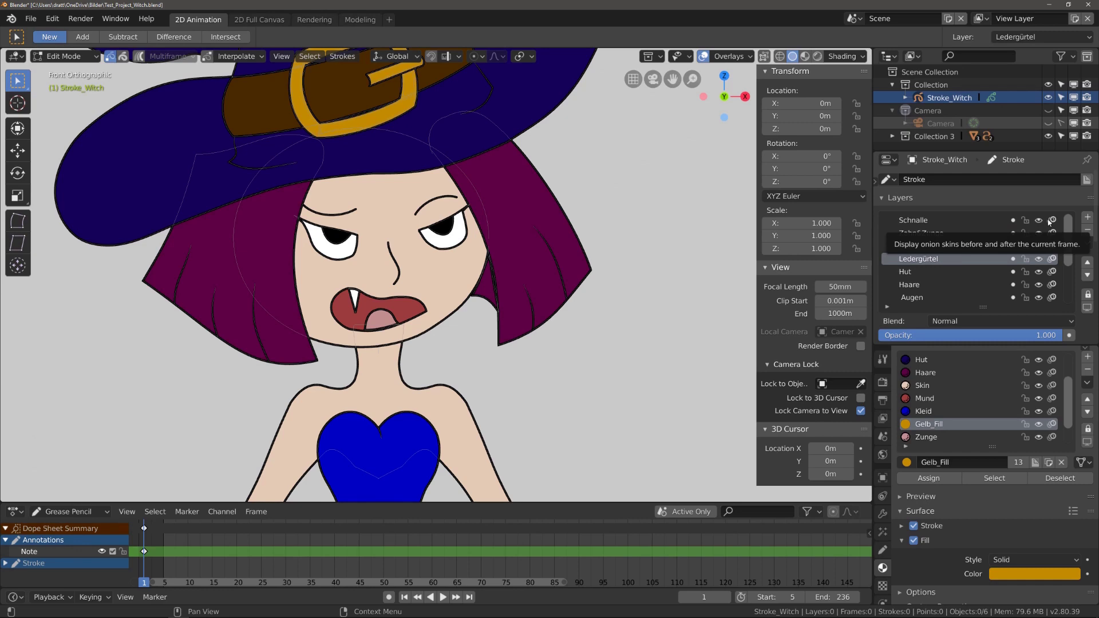
pyautogui.scroll(-1, 1050, 222)
pyautogui.scroll(-3, 624, 113)
pyautogui.scroll(6, 555, 299)
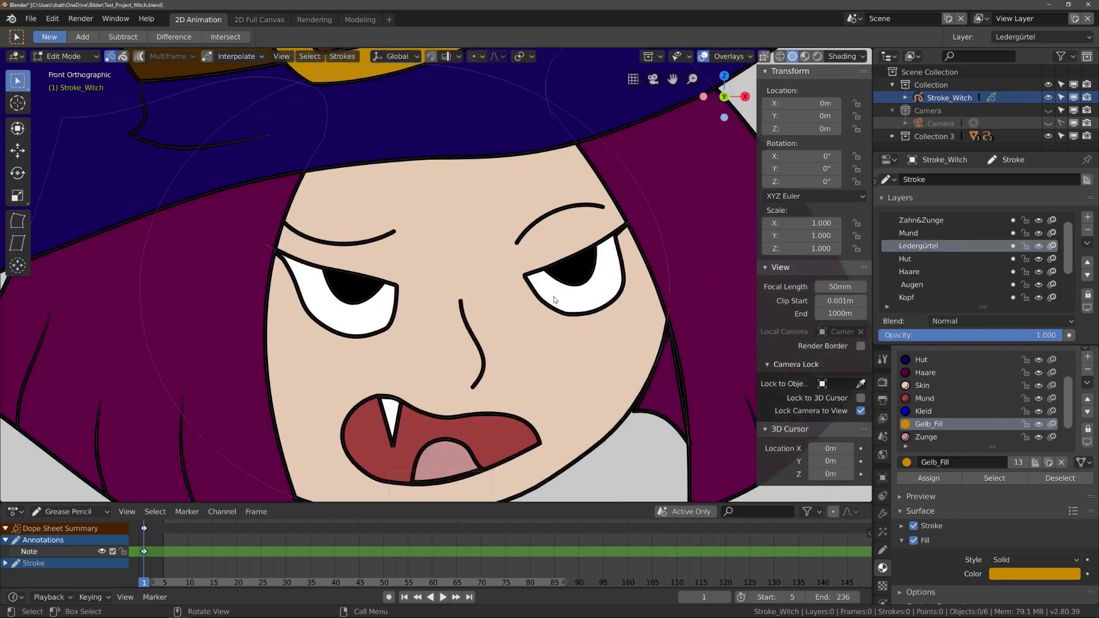
# Delete the right eye's strokes, staying in stroke Edit Mode.
pyautogui.press('x')
pyautogui.click(489, 276)
pyautogui.press('Tab')
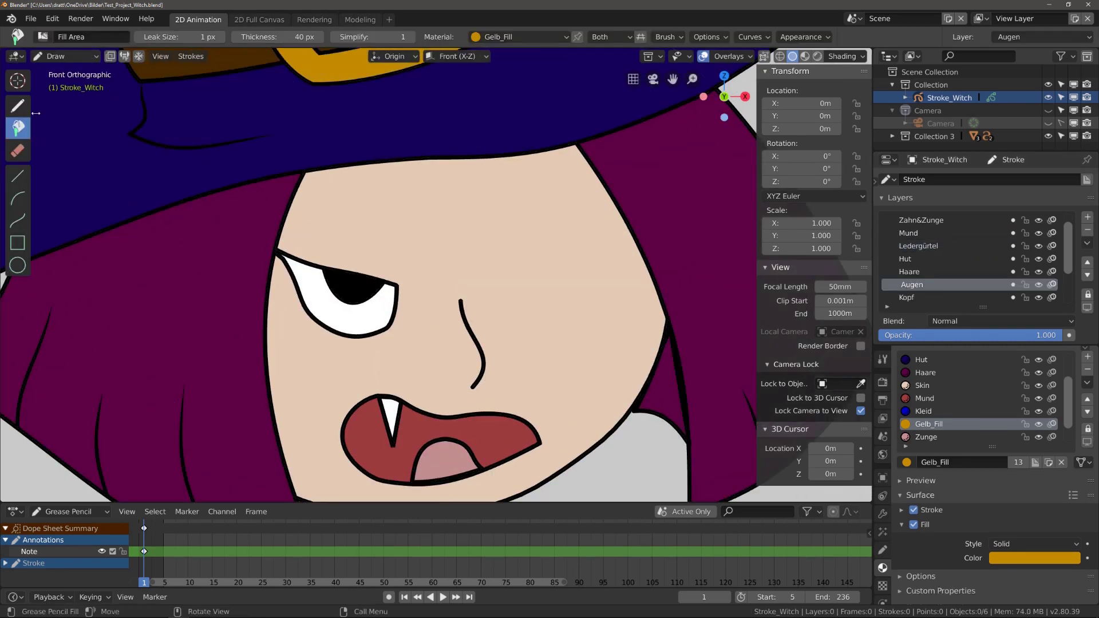
pyautogui.click(65, 55)
pyautogui.click(74, 86)
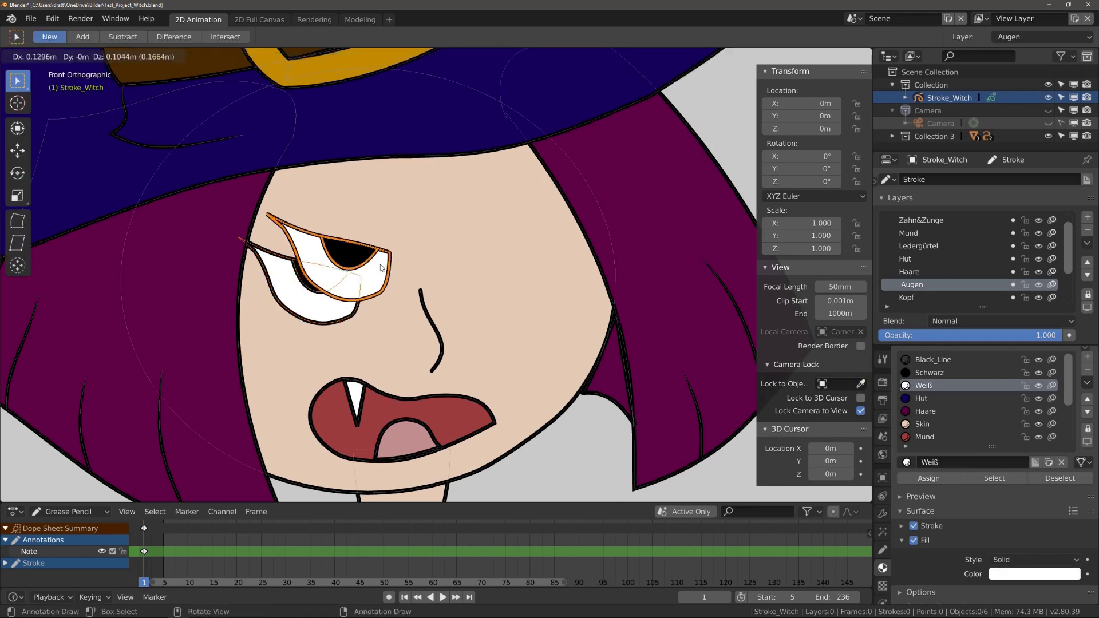
# Duplicate the left eye, rotating and moving the copy into the right eye's place.
pyautogui.hotkey('shift', 'd')
pyautogui.press('r')
pyautogui.click(632, 241)
pyautogui.scroll(-5, 607, 246)
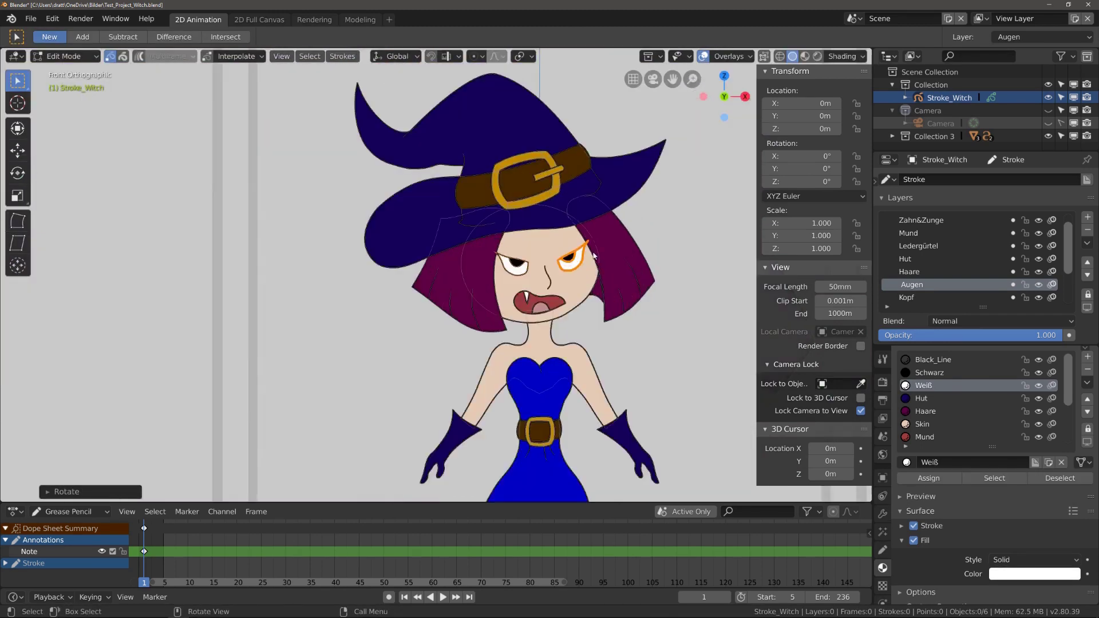
pyautogui.scroll(6, 598, 249)
pyautogui.press('g')
pyautogui.click(558, 257)
pyautogui.press('Tab')
# Make the Augen layer the active layer.
pyautogui.scroll(-4, 533, 229)
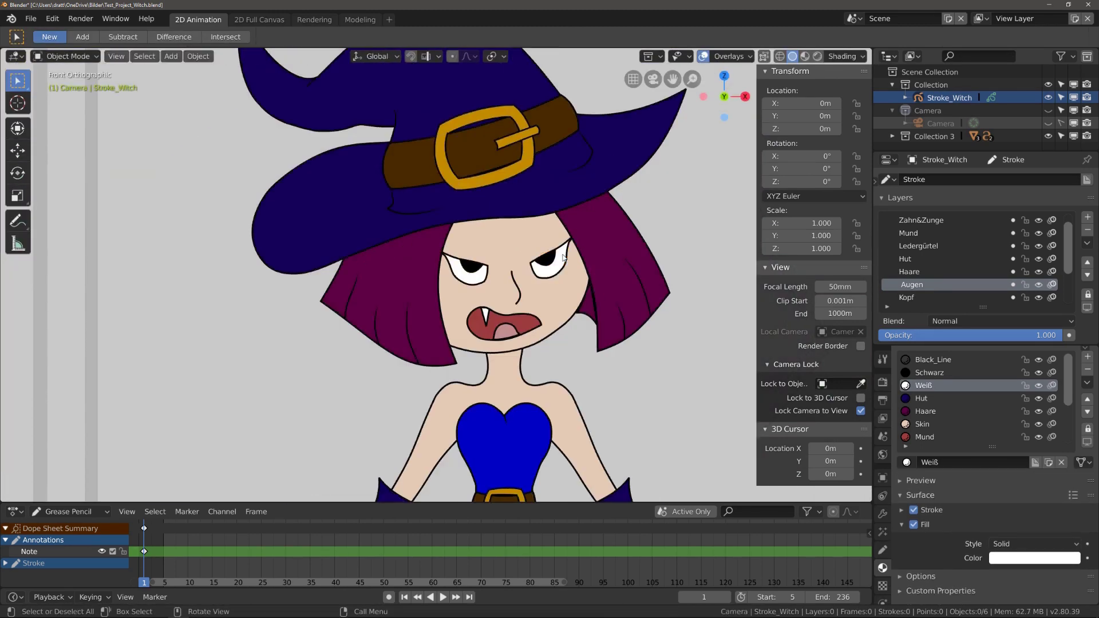
pyautogui.scroll(2, 515, 212)
pyautogui.scroll(2, 512, 198)
pyautogui.click(912, 285)
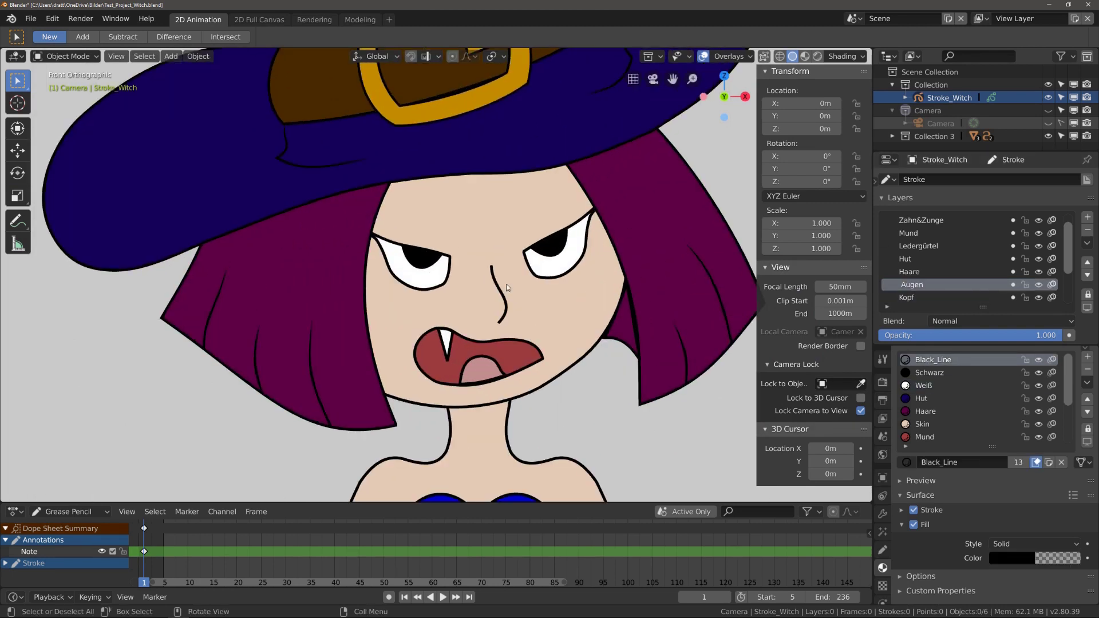
pyautogui.scroll(2, 509, 288)
# Draw curved eyebrow arcs over both eyes with the Arc tool in Draw mode.
pyautogui.hotkey('ctrl', 'Tab')
pyautogui.click(17, 199)
pyautogui.click(518, 39)
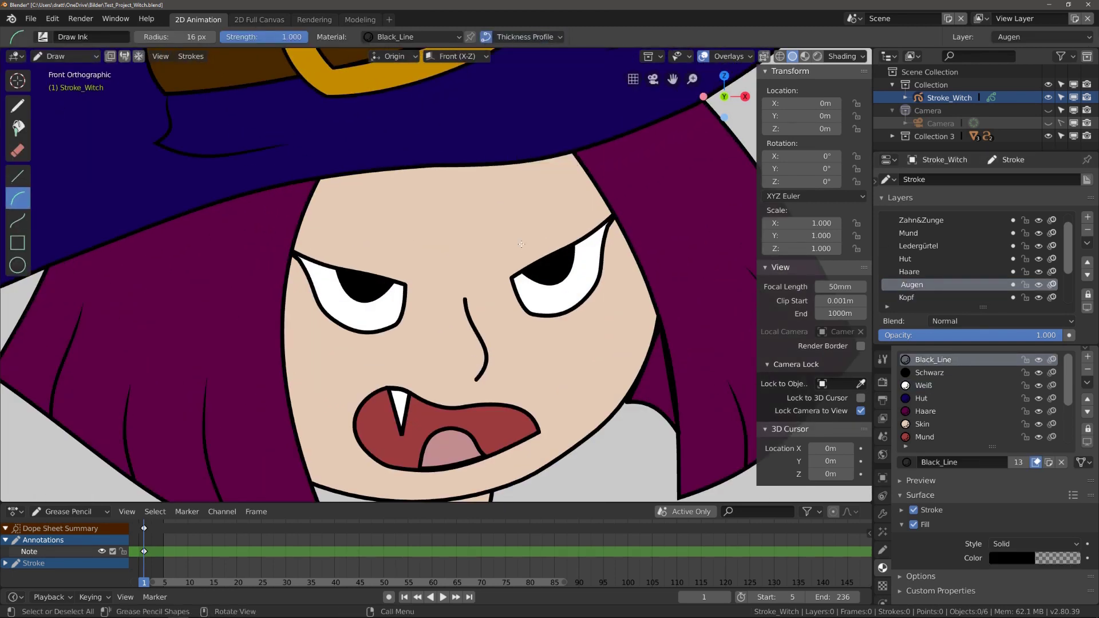
pyautogui.moveTo(502, 248); pyautogui.dragTo(626, 187)
pyautogui.moveTo(411, 256); pyautogui.dragTo(338, 235)
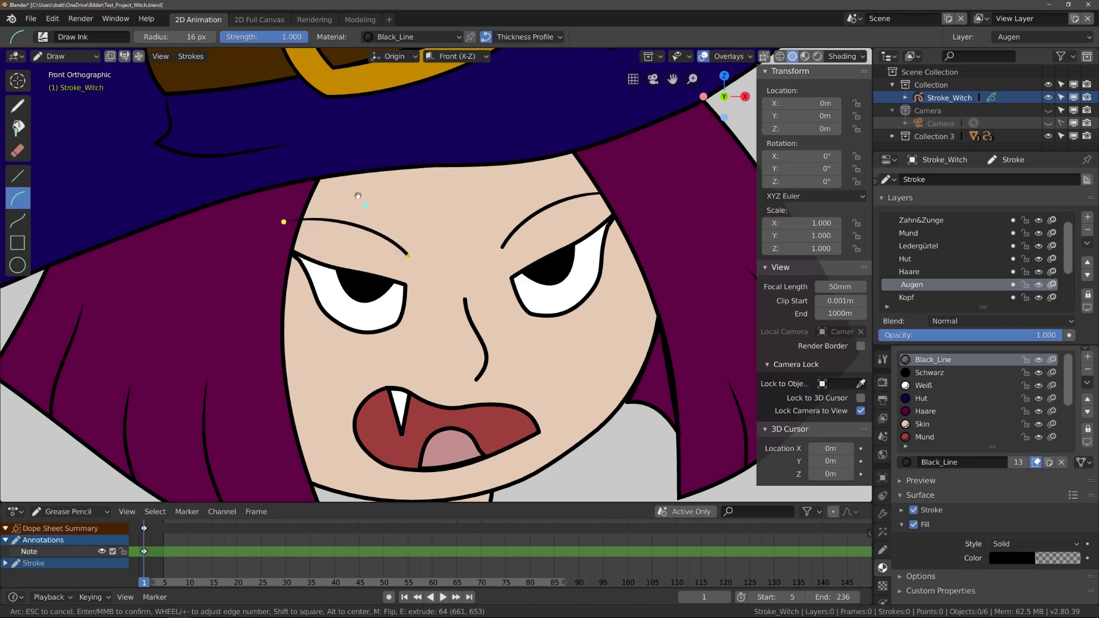
pyautogui.press('Return')
# Zoom to the hat buckle, nudge its strokes in Edit Mode, then enter Sculpt Mode.
pyautogui.scroll(-4, 540, 282)
pyautogui.scroll(-2, 540, 282)
pyautogui.scroll(-1, 540, 282)
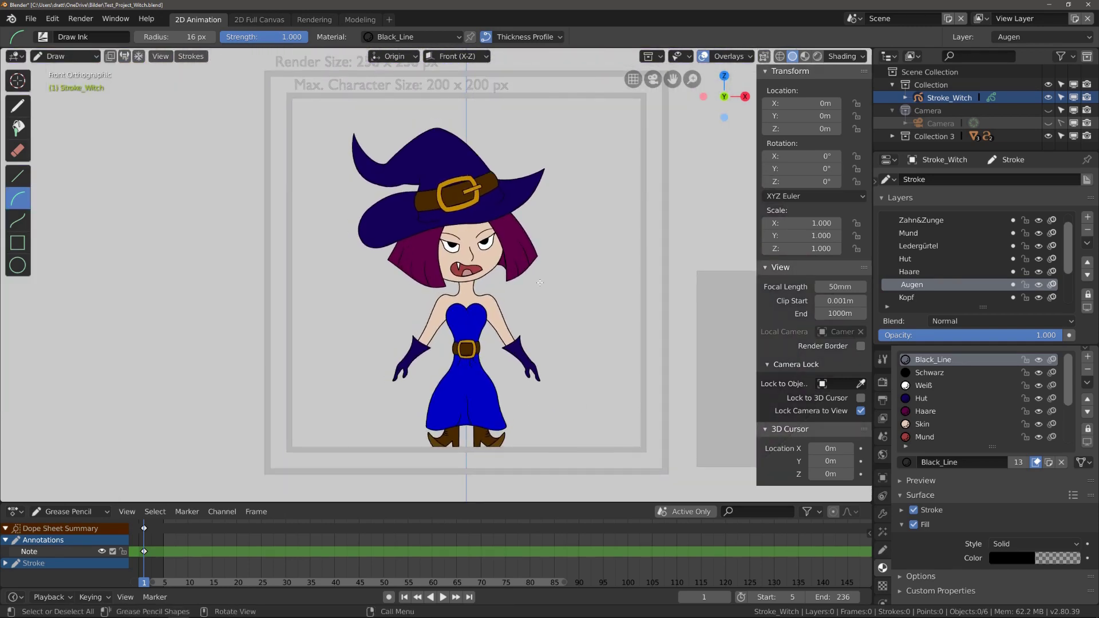
pyautogui.scroll(4, 521, 228)
pyautogui.scroll(5, 521, 228)
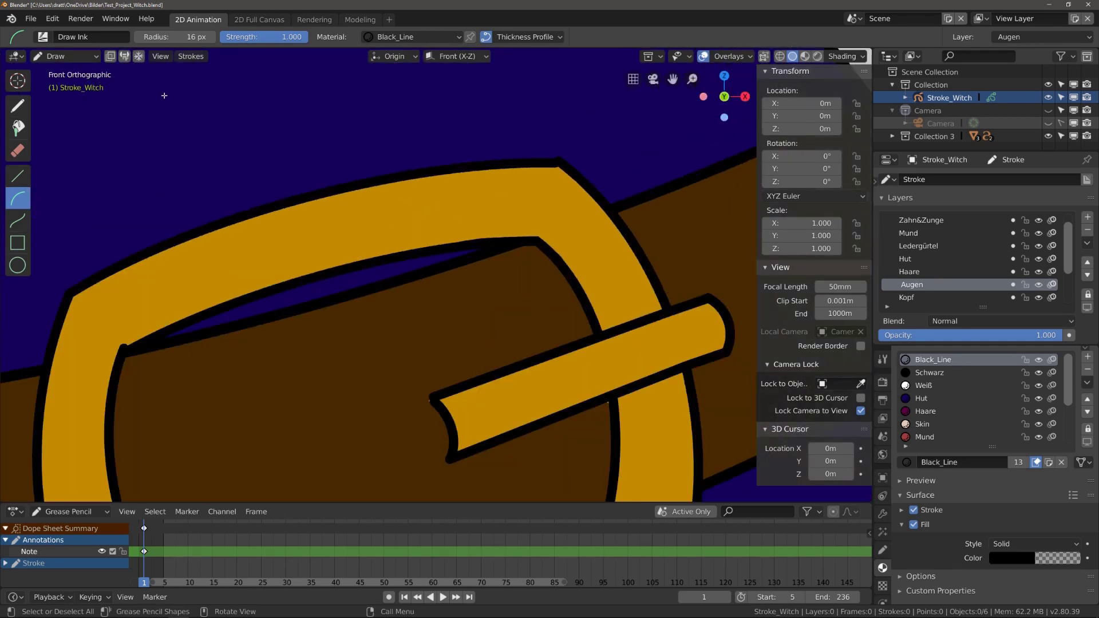
pyautogui.press('Tab')
pyautogui.scroll(5, 560, 166)
pyautogui.moveTo(570, 161); pyautogui.dragTo(560, 166)
pyautogui.scroll(-4, 504, 170)
pyautogui.click(64, 56)
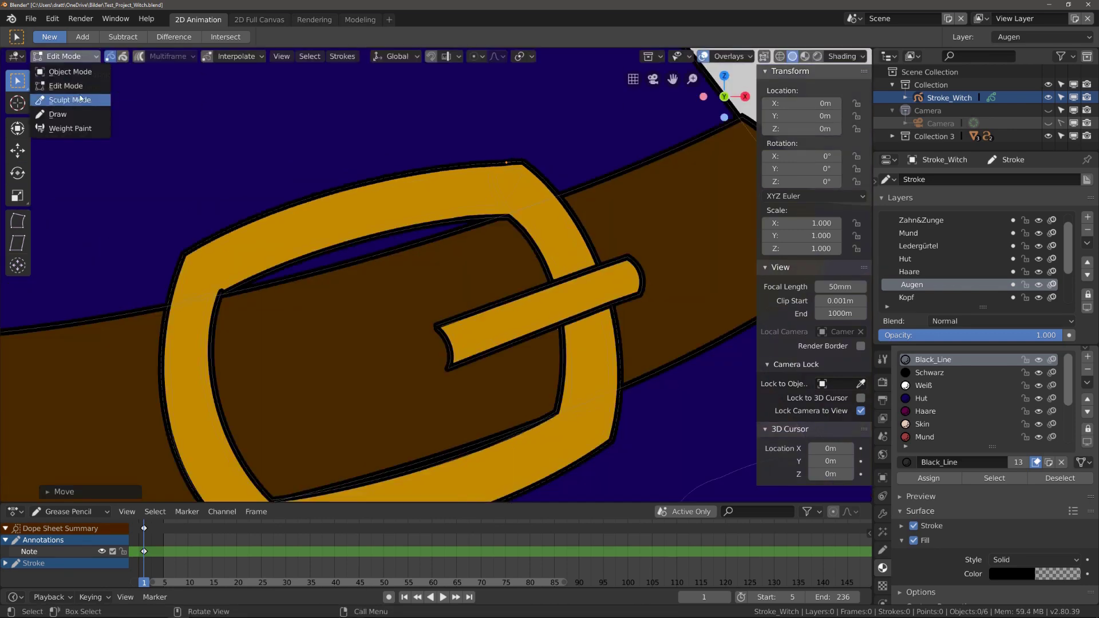
pyautogui.click(63, 98)
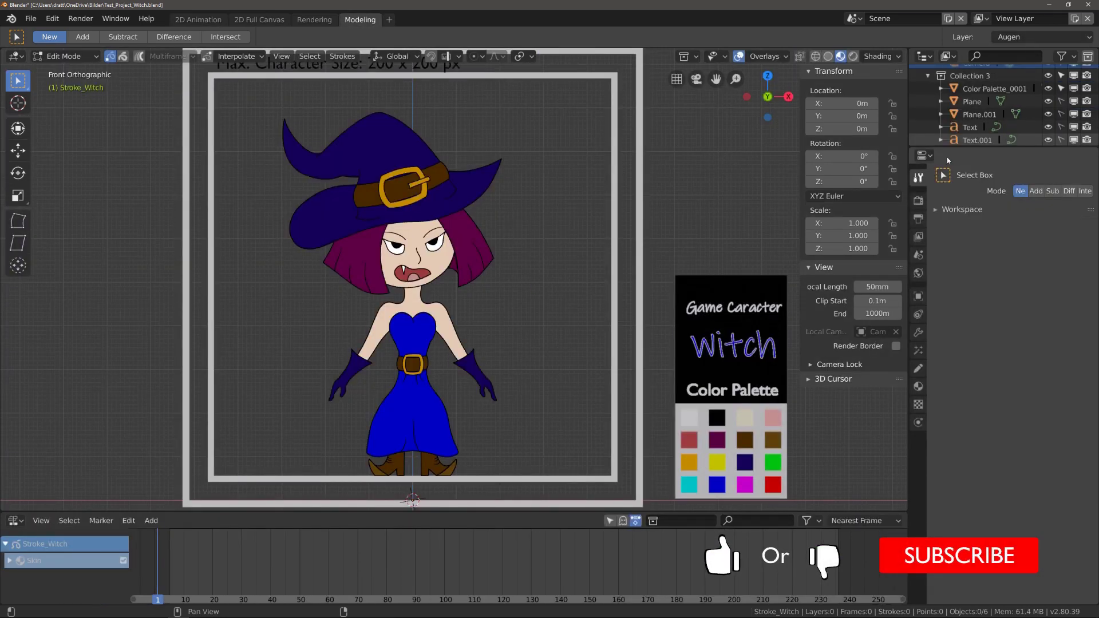
# Render the finished witch image with F12.
pyautogui.press('F12')
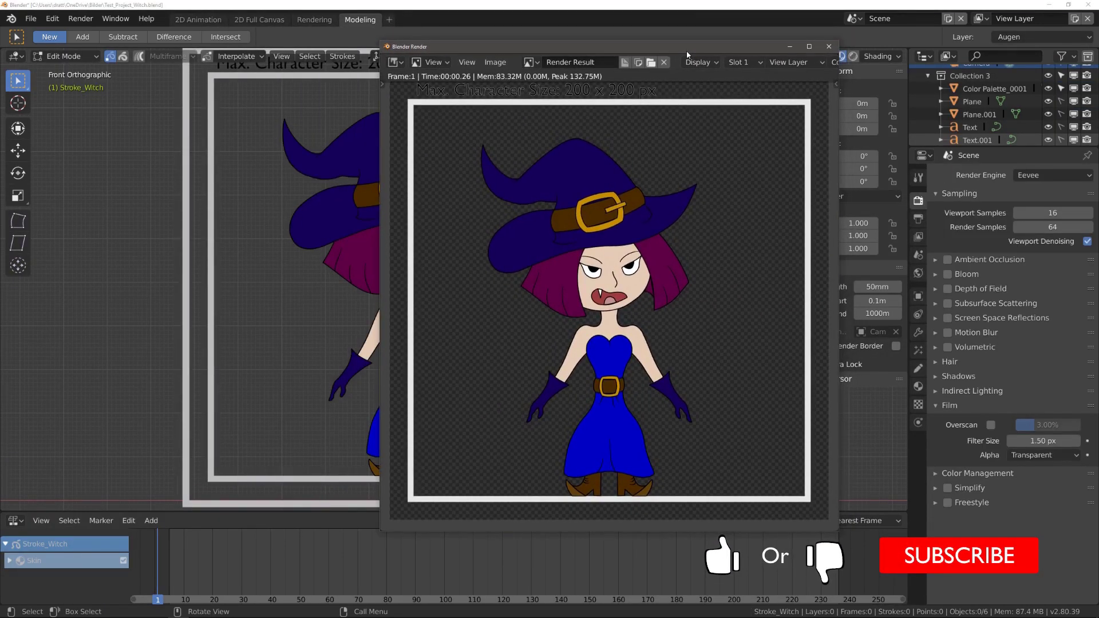